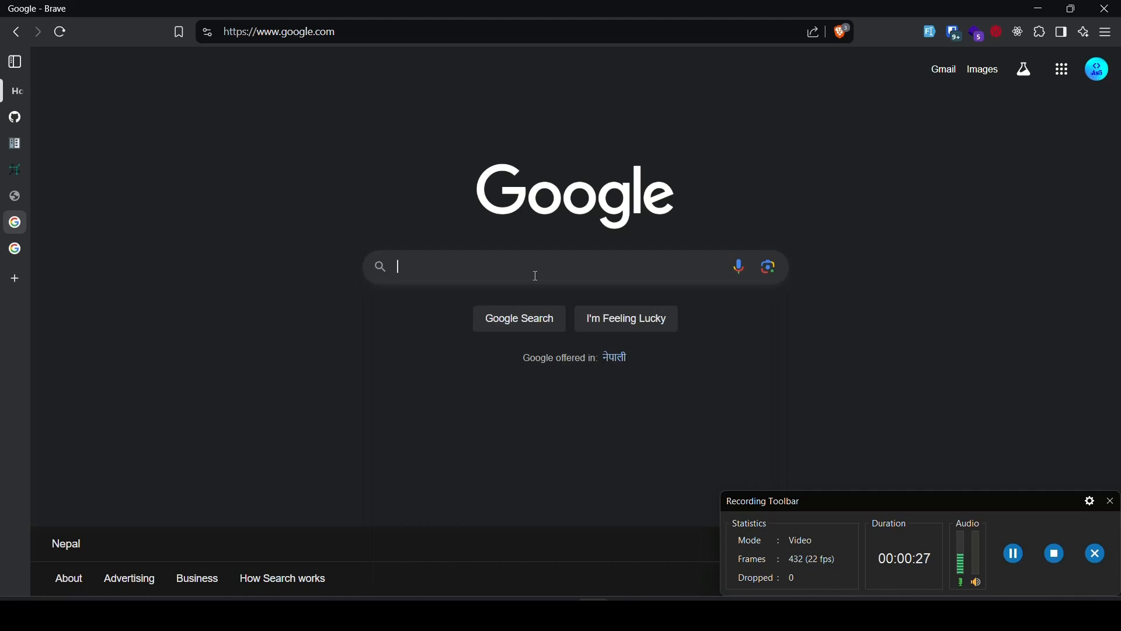
# Search Google for "geological map usgs".
pyautogui.write('geo')
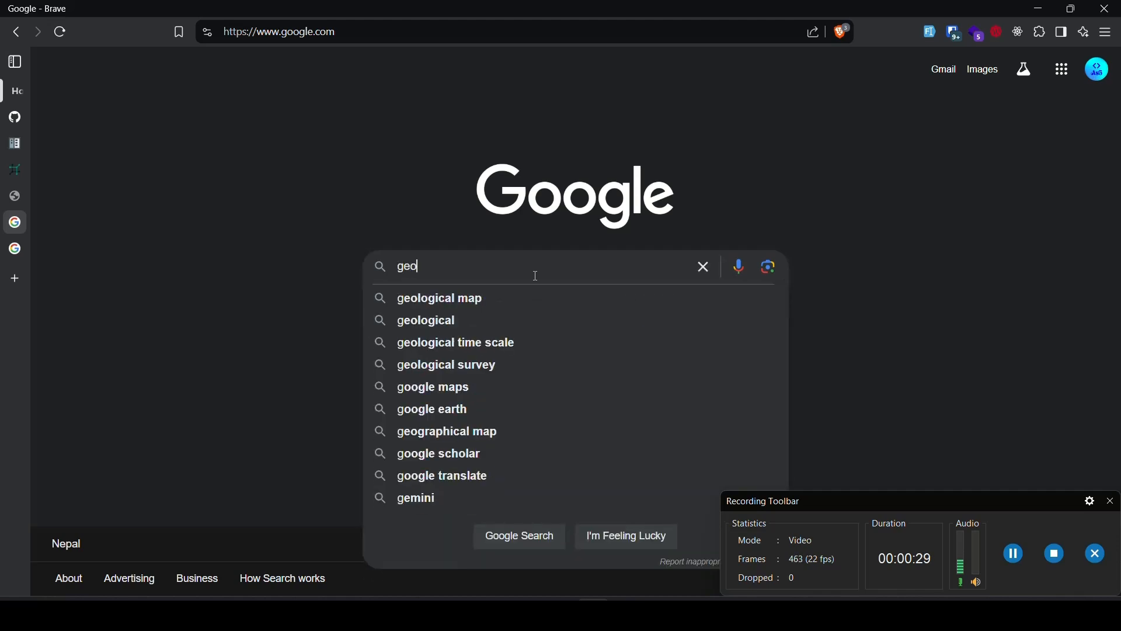
pyautogui.write('logical map')
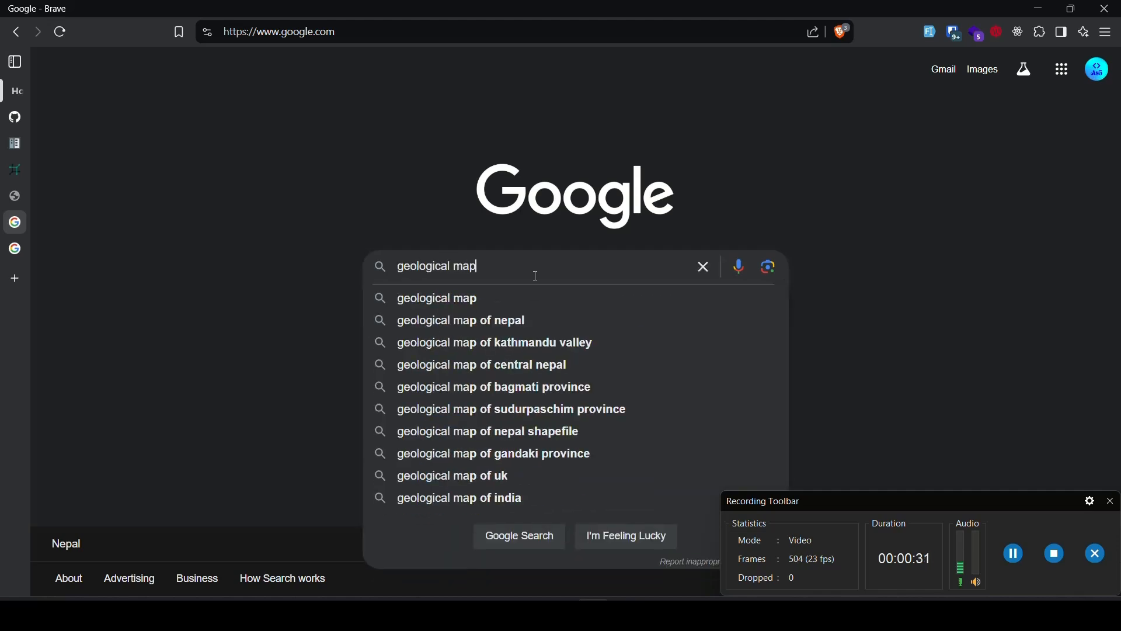
pyautogui.write(' us')
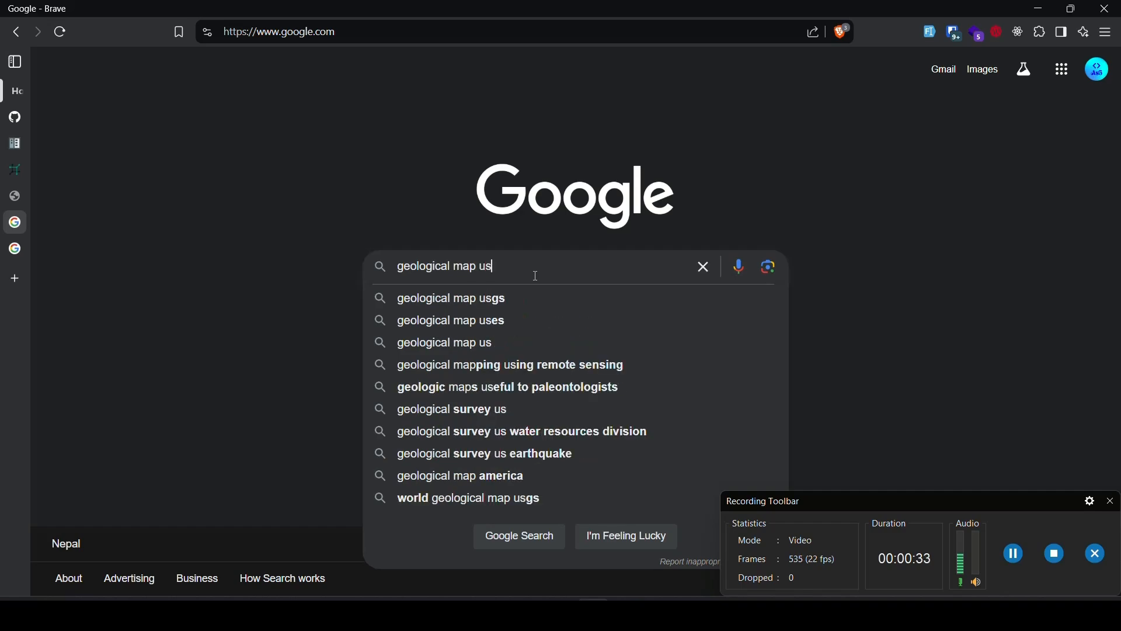
pyautogui.write('gs')
pyautogui.press('Return')
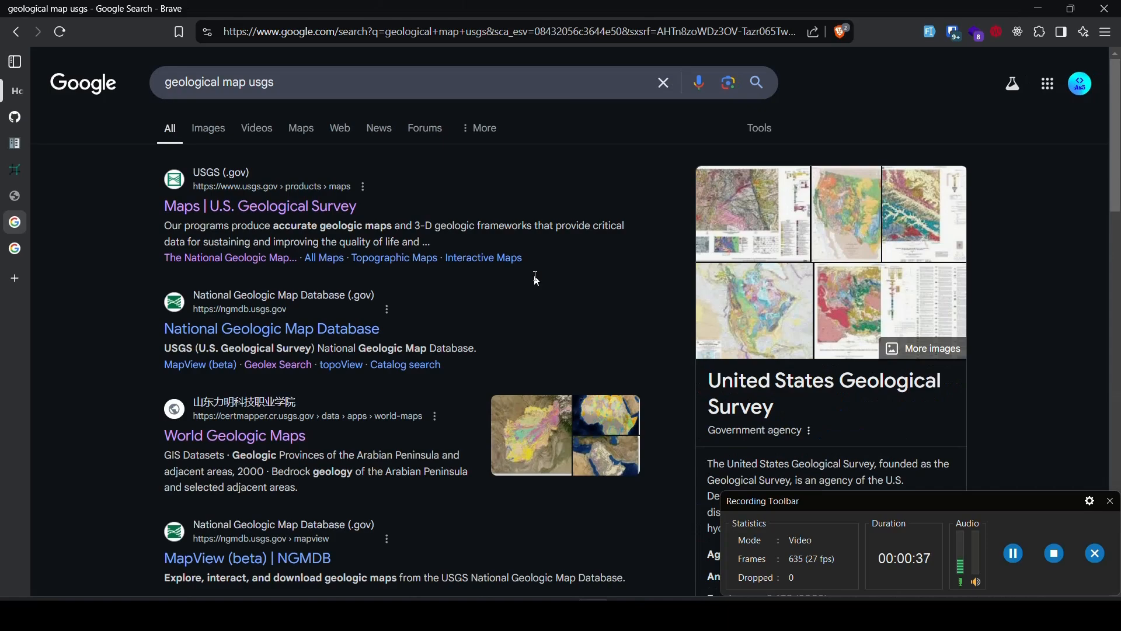
# Open the World Geologic Maps result from certmapper.cr.usgs.gov in the search results.
pyautogui.scroll(-1, 500, 276)
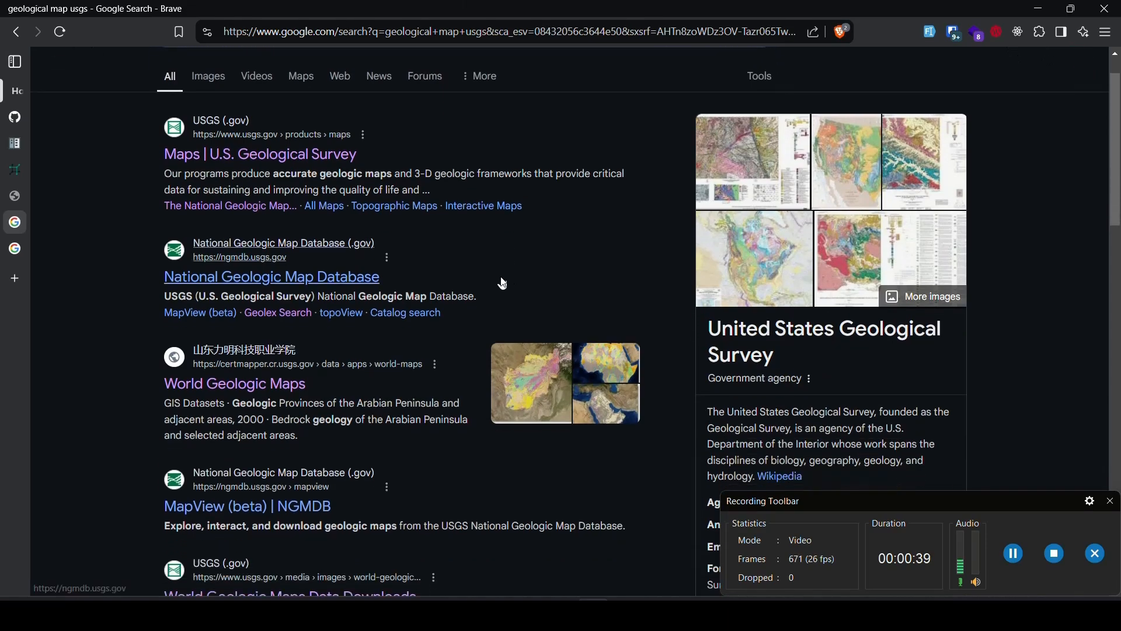
pyautogui.hotkey('ctrl', '+')
pyautogui.hotkey('ctrl', '+')
pyautogui.hotkey('ctrl', '+')
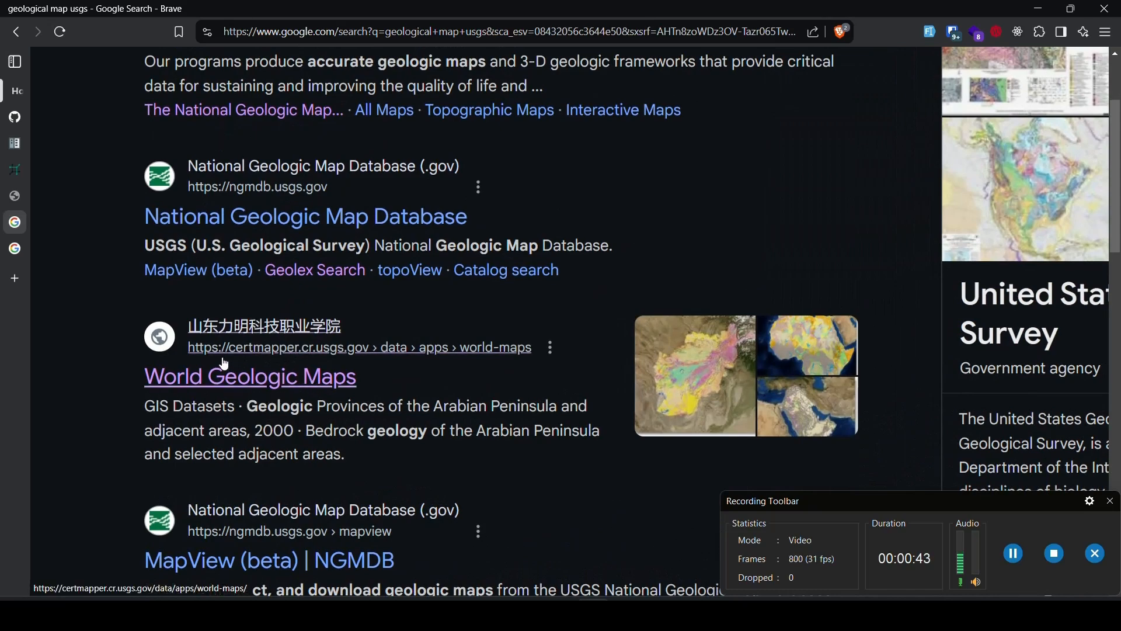
pyautogui.hotkey('ctrl', '+')
pyautogui.hotkey('ctrl', '+')
pyautogui.hotkey('ctrl', '+')
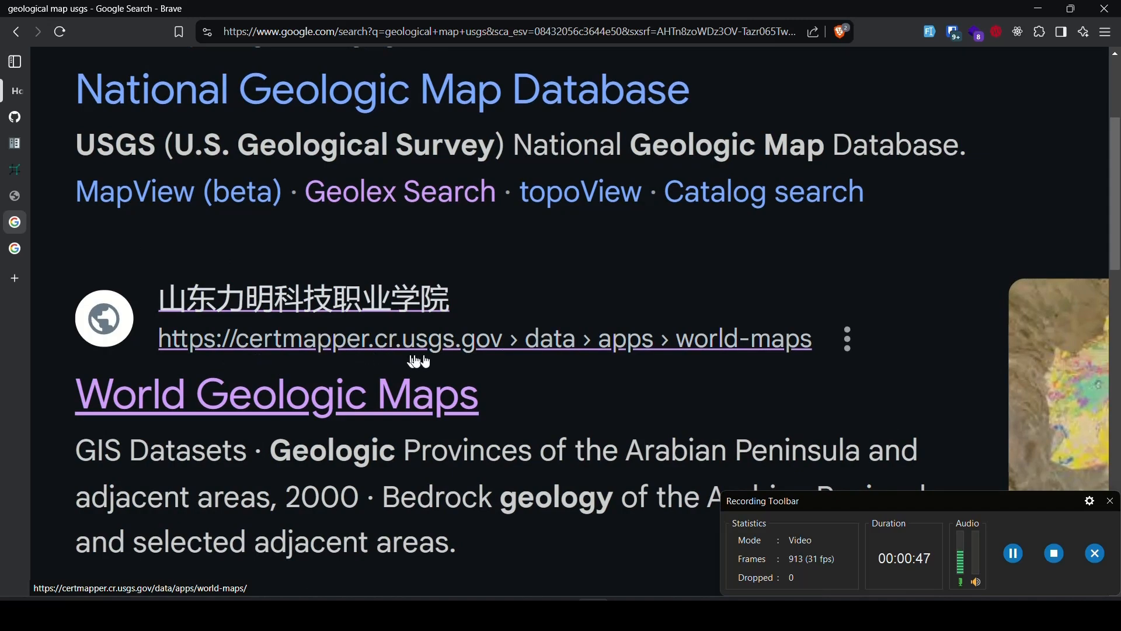
pyautogui.hotkey('ctrl', '-')
pyautogui.hotkey('ctrl', '-')
pyautogui.hotkey('ctrl', '-')
pyautogui.hotkey('ctrl', '-')
pyautogui.hotkey('ctrl', '-')
pyautogui.hotkey('ctrl', '-')
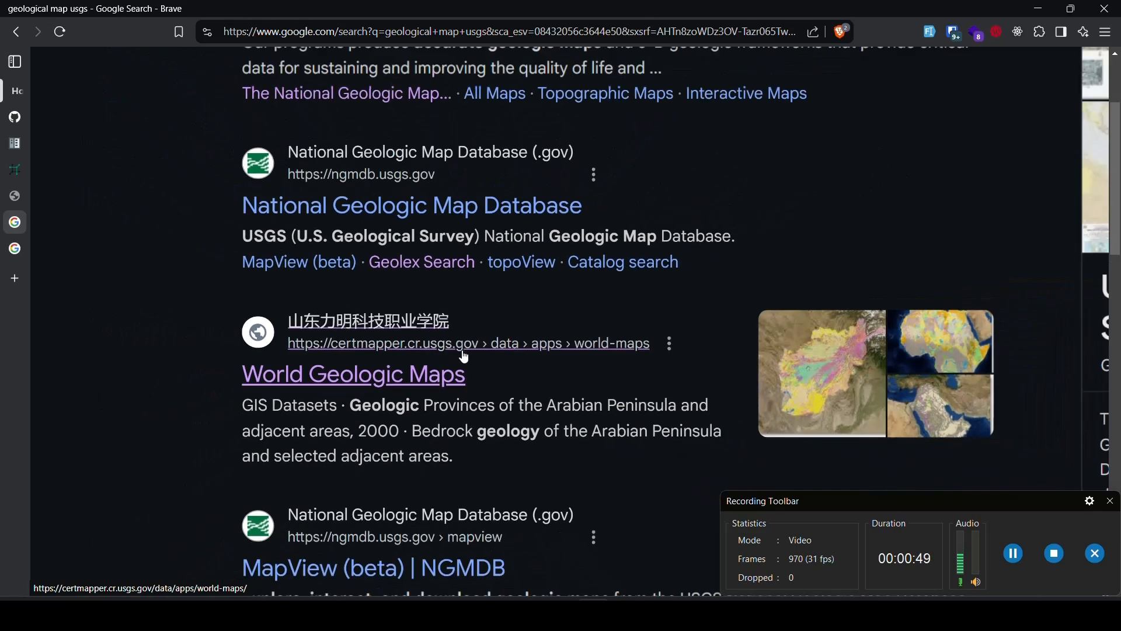
pyautogui.click(334, 374)
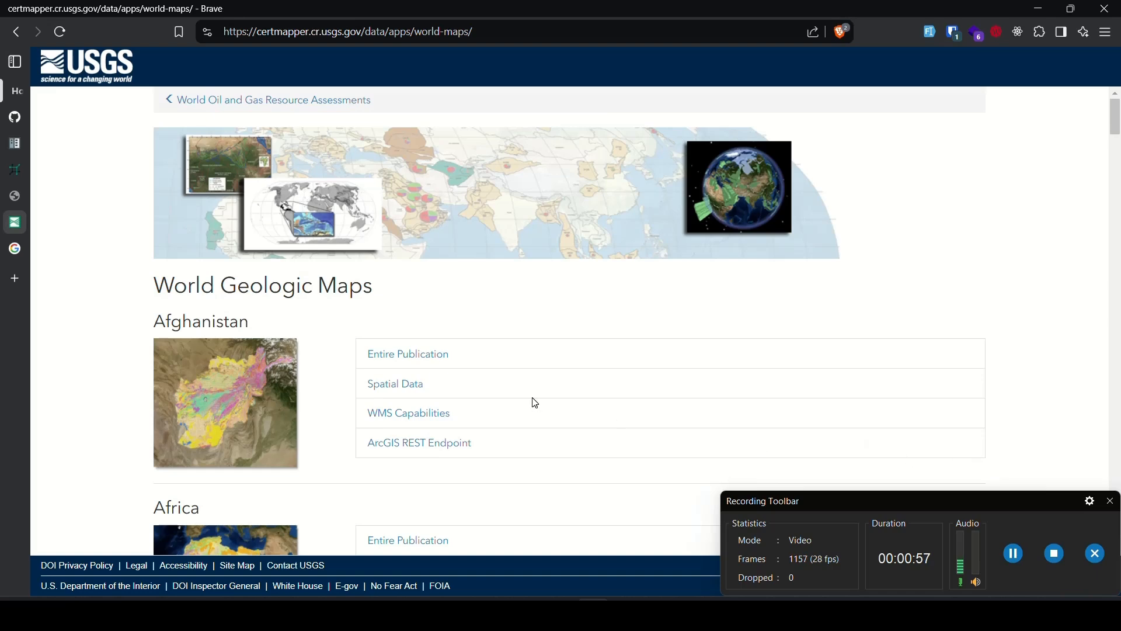
# Find the South Asia section and open the ScienceBase data page for its Geologic map of South Asia dataset.
pyautogui.scroll(-2, 535, 403)
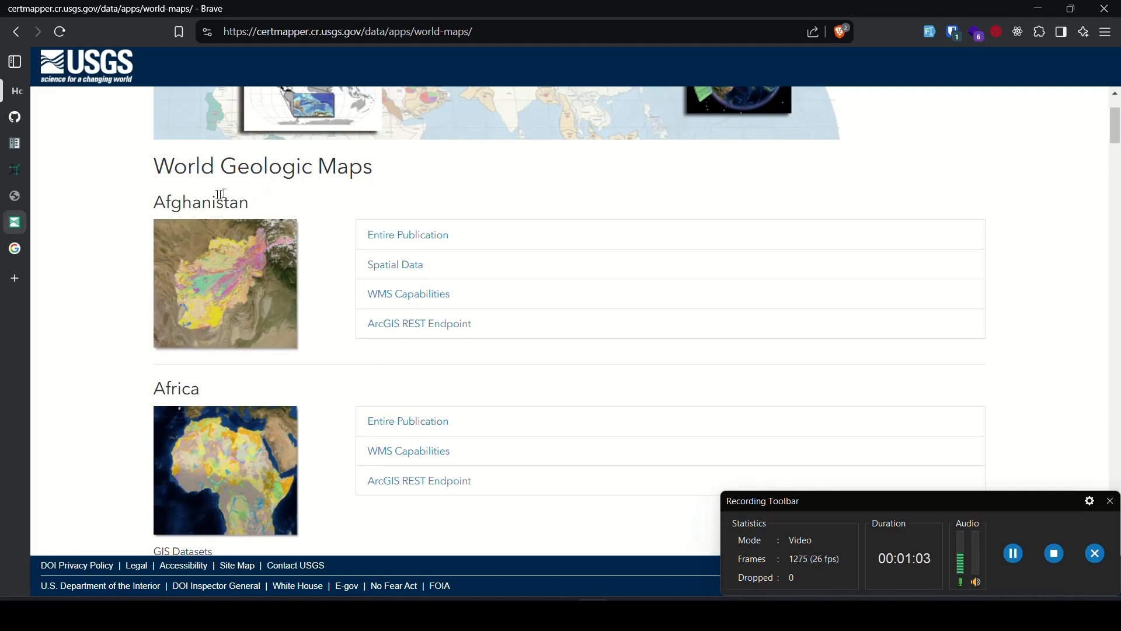
pyautogui.scroll(-5, 320, 294)
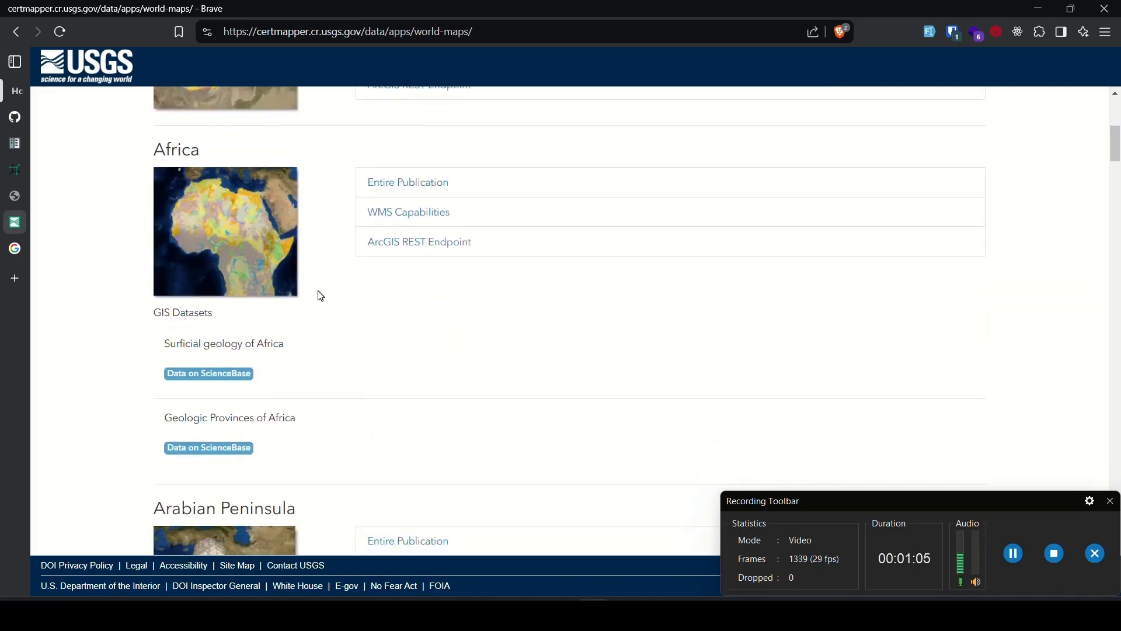
pyautogui.scroll(-3, 321, 295)
pyautogui.scroll(-2, 321, 296)
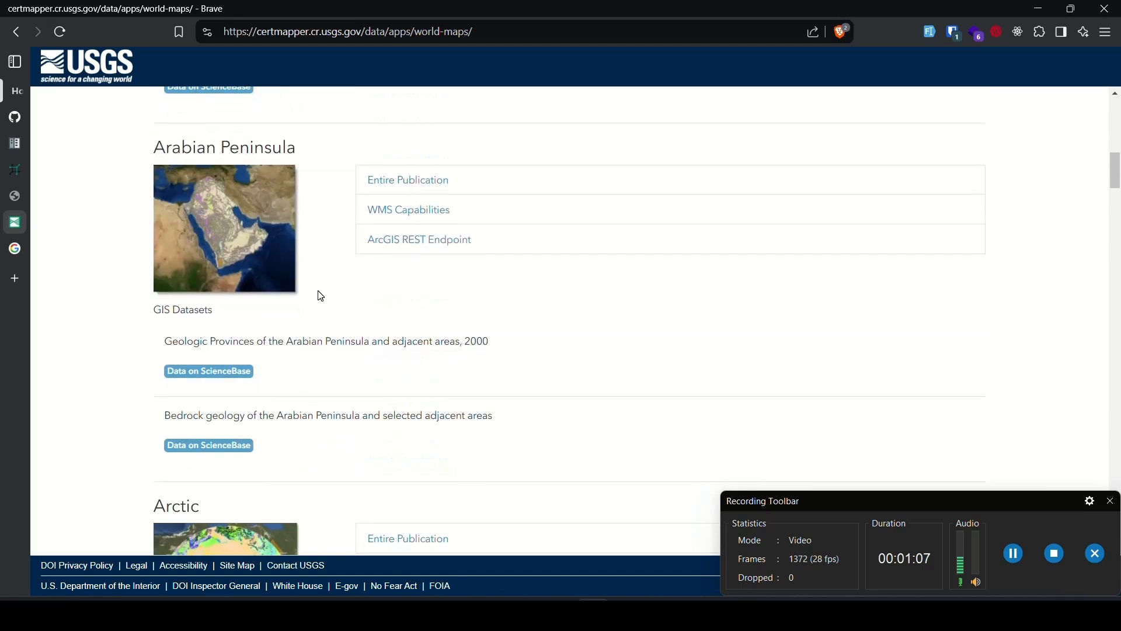
pyautogui.scroll(-8, 321, 296)
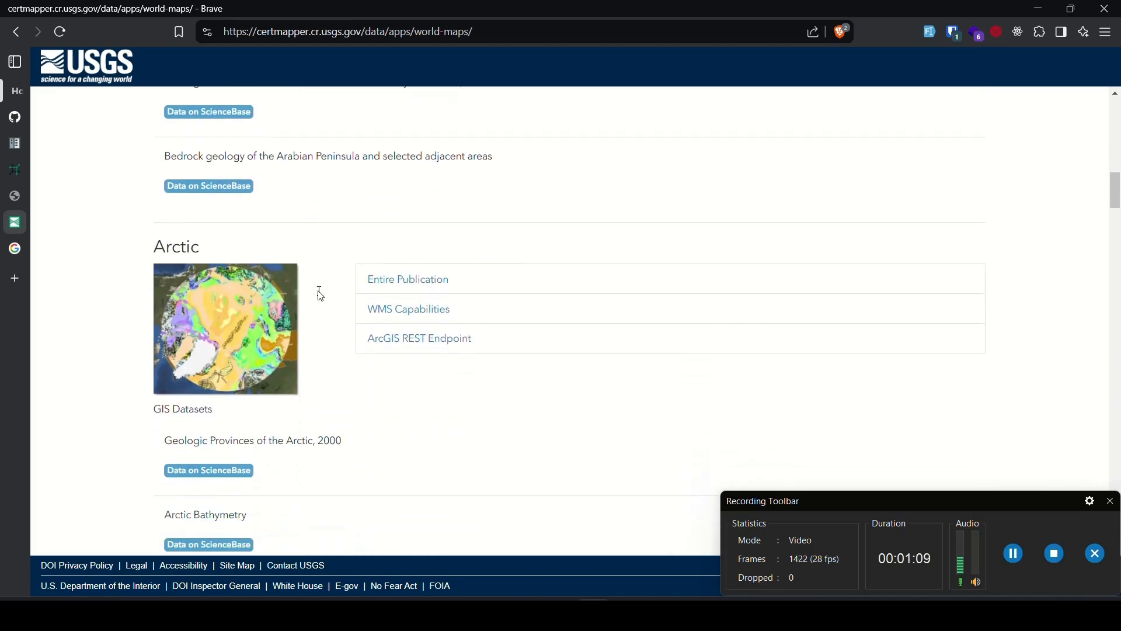
pyautogui.scroll(-6, 320, 295)
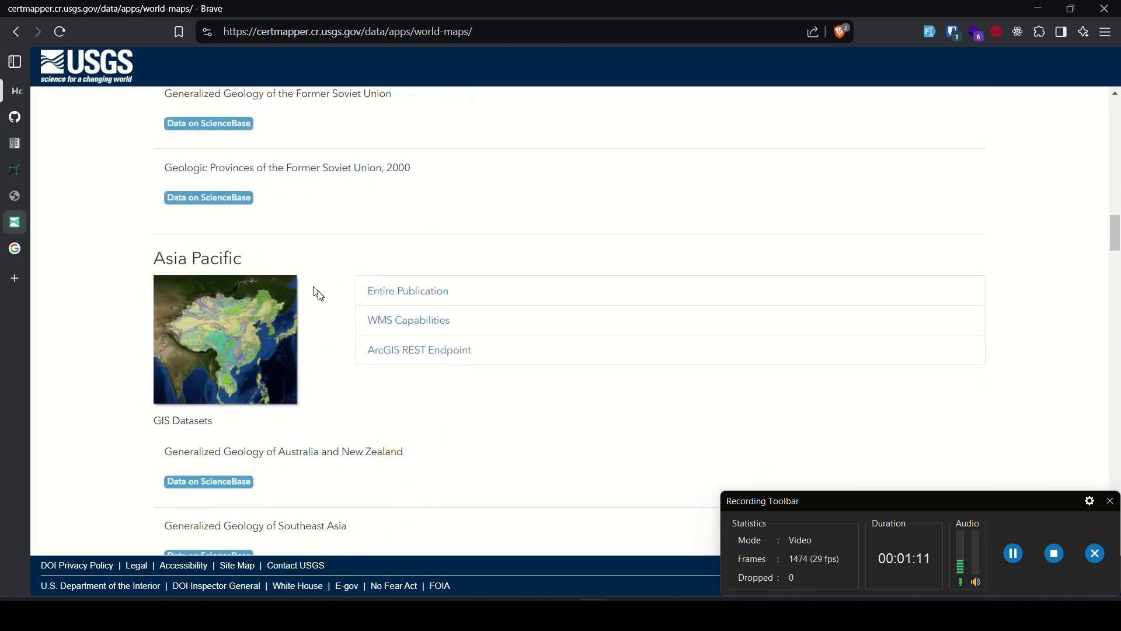
pyautogui.scroll(-11, 320, 295)
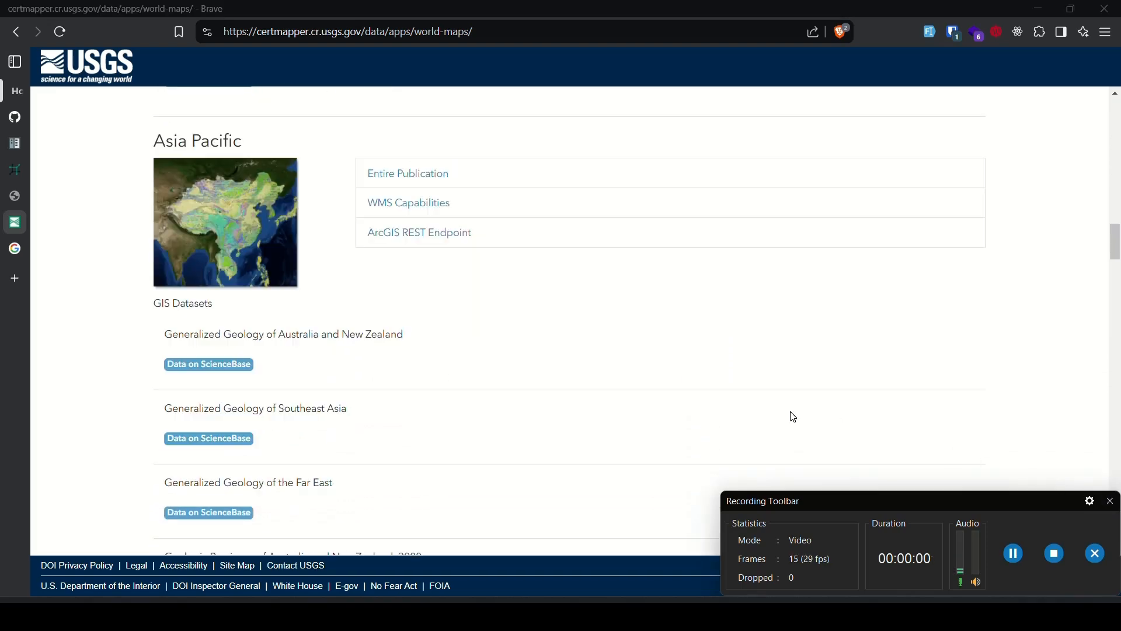
pyautogui.scroll(-1, 792, 416)
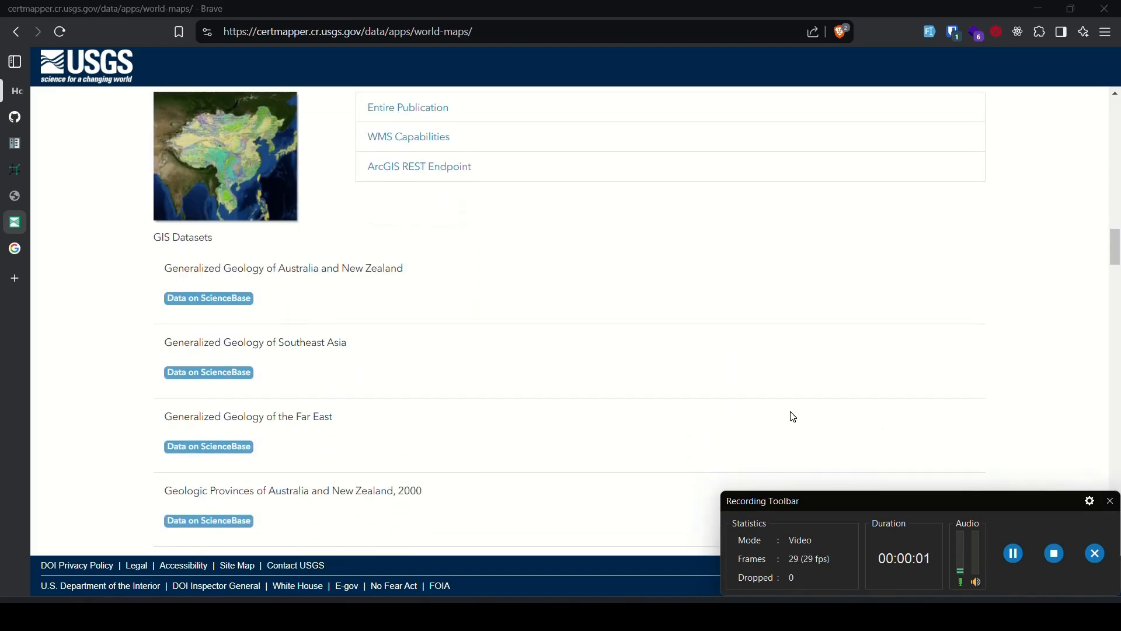
pyautogui.scroll(4, 794, 417)
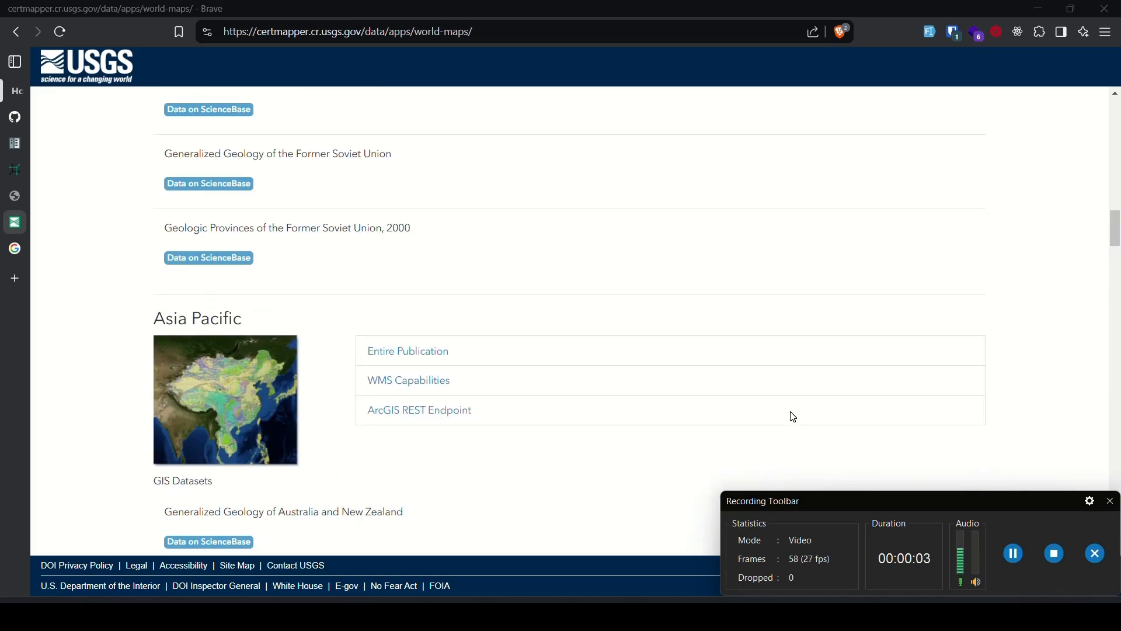
pyautogui.scroll(-5, 794, 417)
pyautogui.scroll(-7, 794, 417)
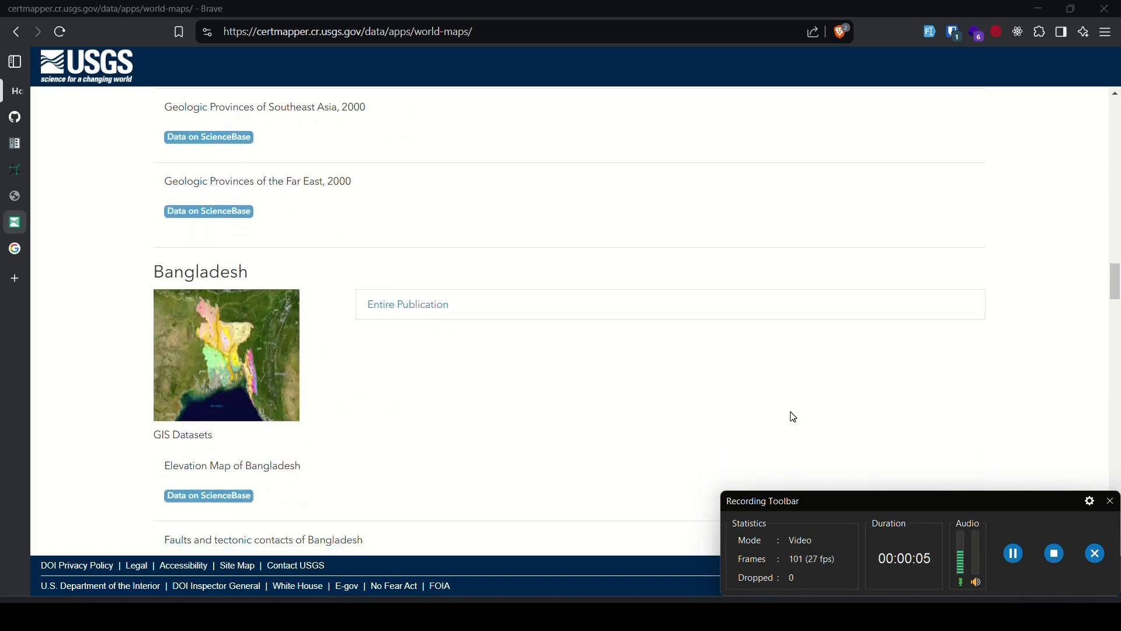
pyautogui.scroll(-7, 794, 417)
pyautogui.scroll(-19, 389, 360)
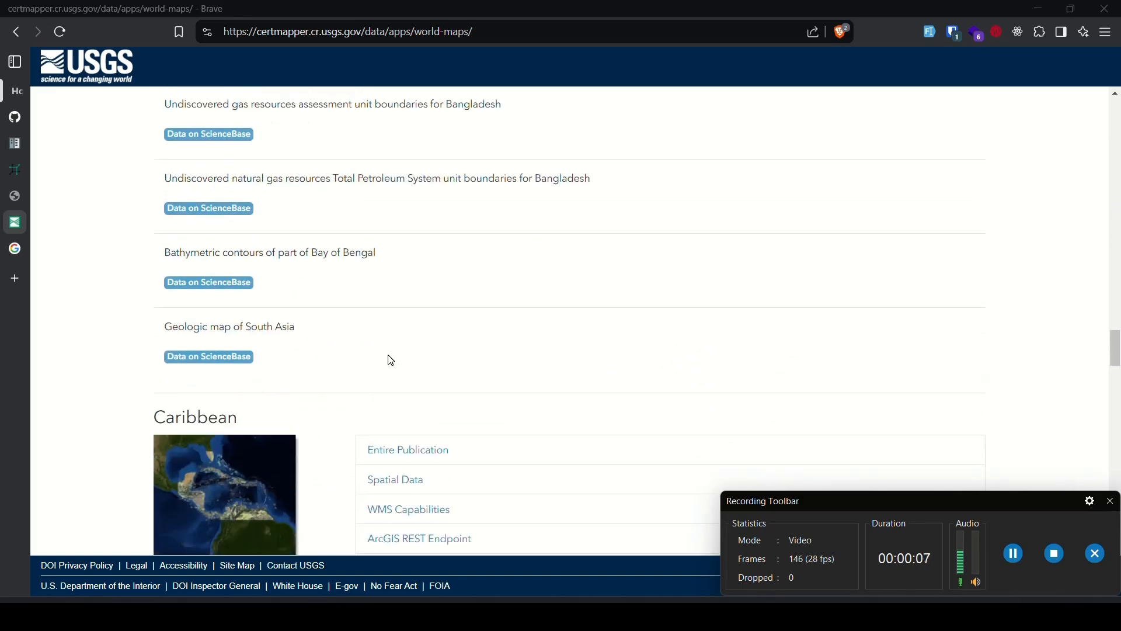
pyautogui.scroll(-20, 391, 360)
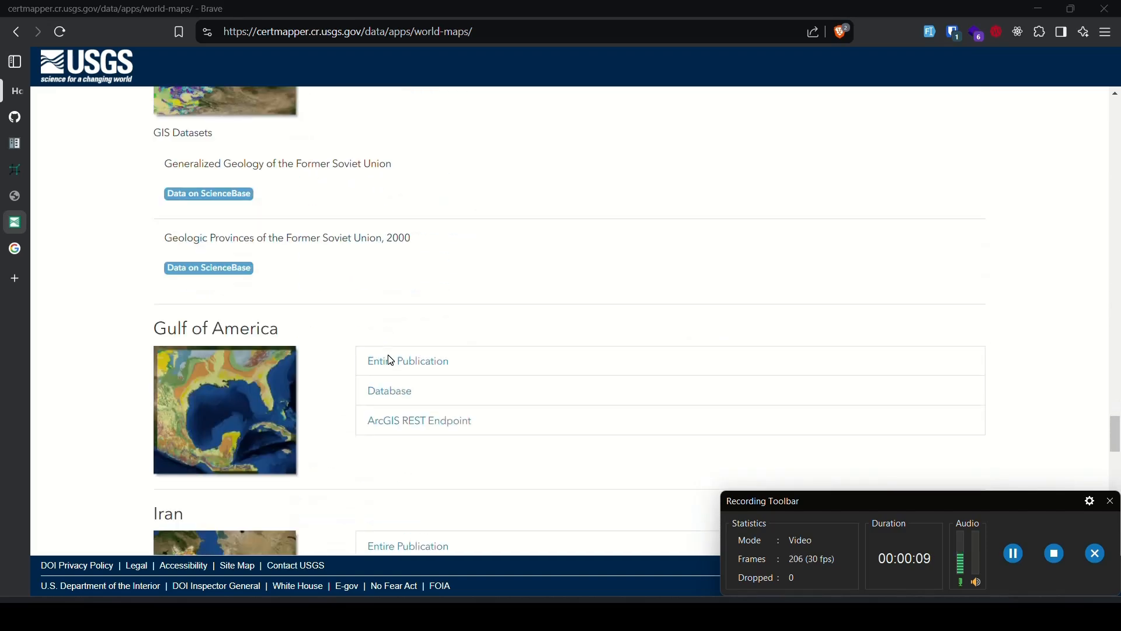
pyautogui.scroll(-2, 391, 360)
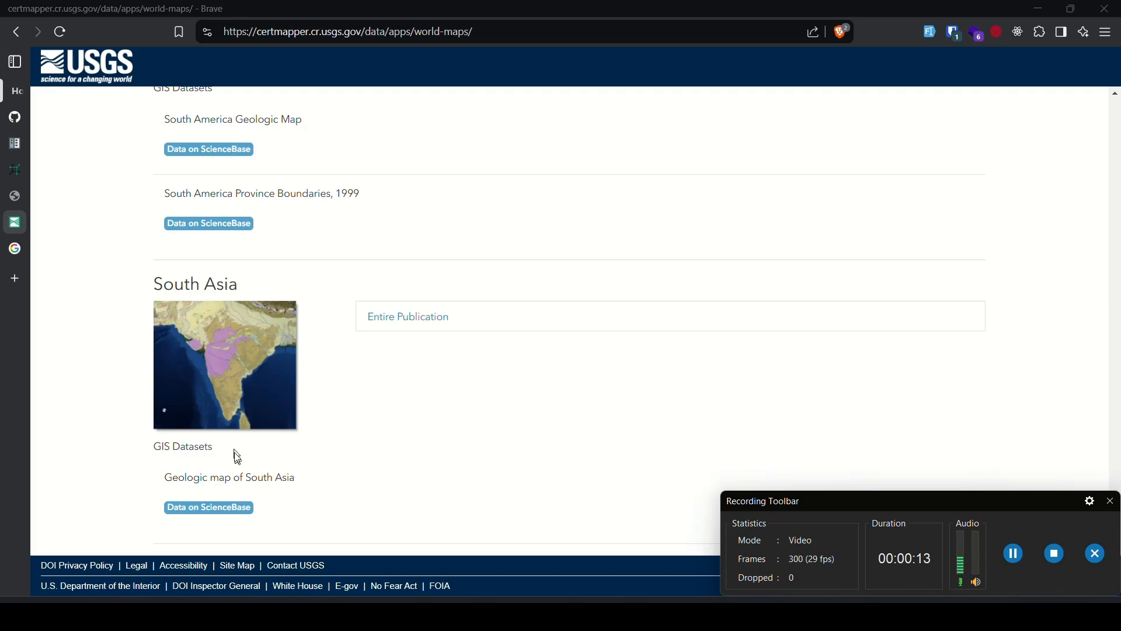
pyautogui.click(210, 508)
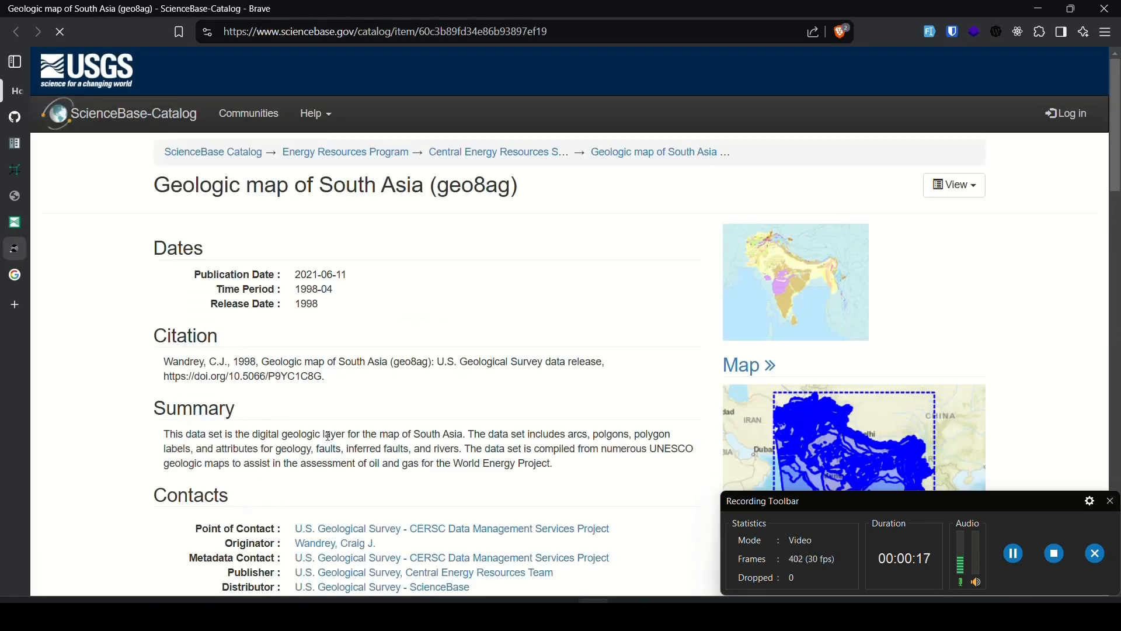
# Download the attached shapefile geo8apg.zip and save it in the Land resource mapping > Practical > Geological map folder.
pyautogui.scroll(-2, 211, 518)
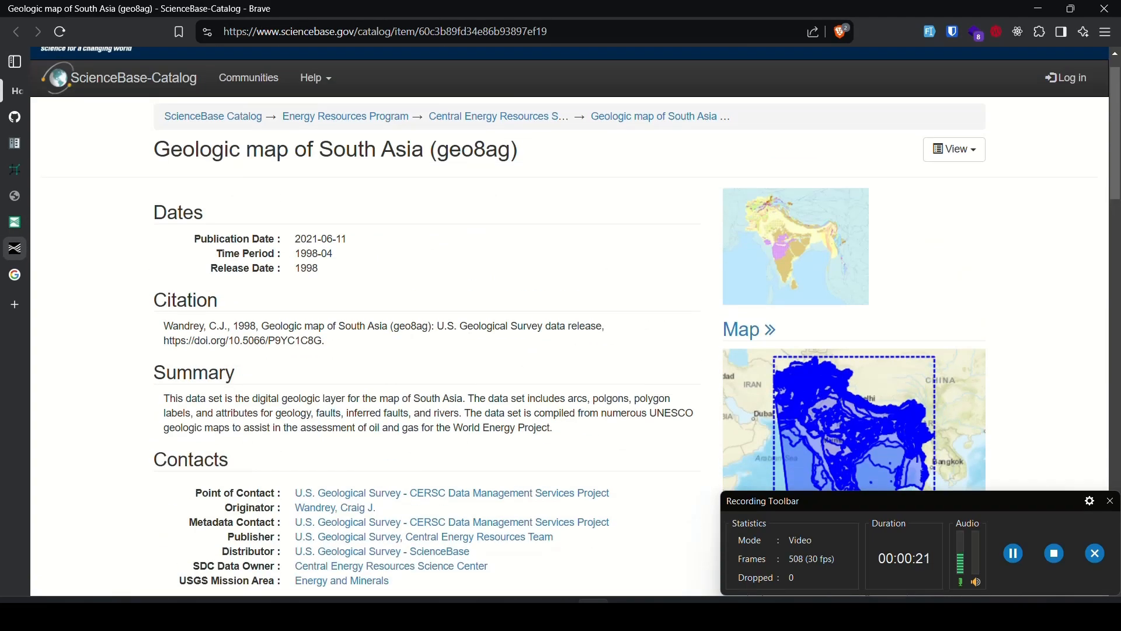
pyautogui.scroll(-2, 255, 473)
pyautogui.scroll(-4, 255, 473)
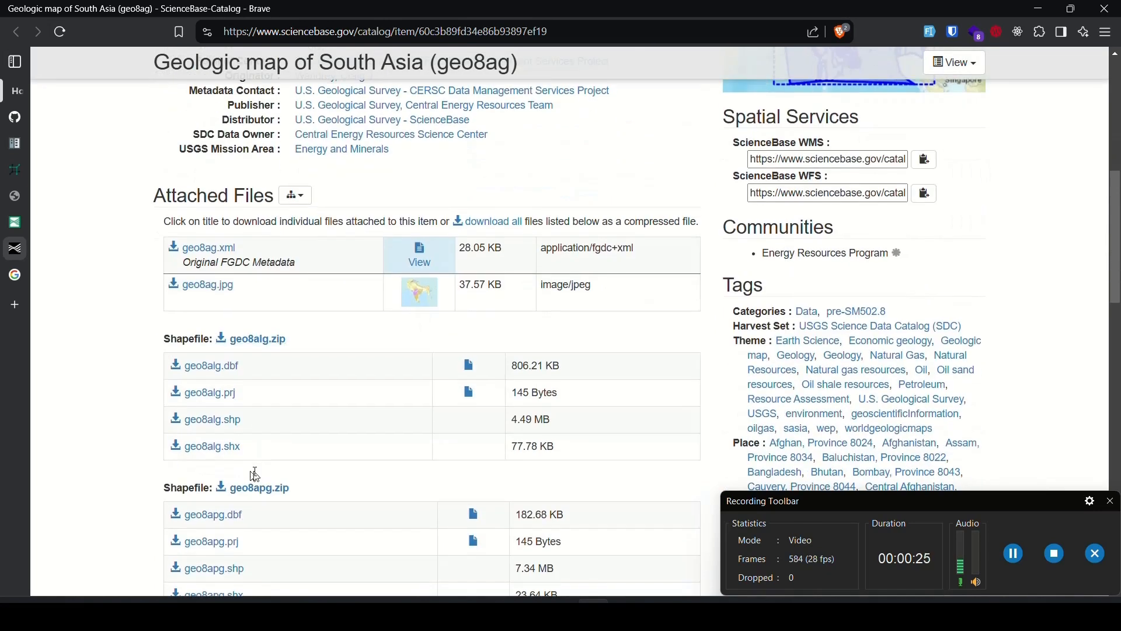
pyautogui.scroll(-1, 255, 474)
pyautogui.scroll(-1, 256, 474)
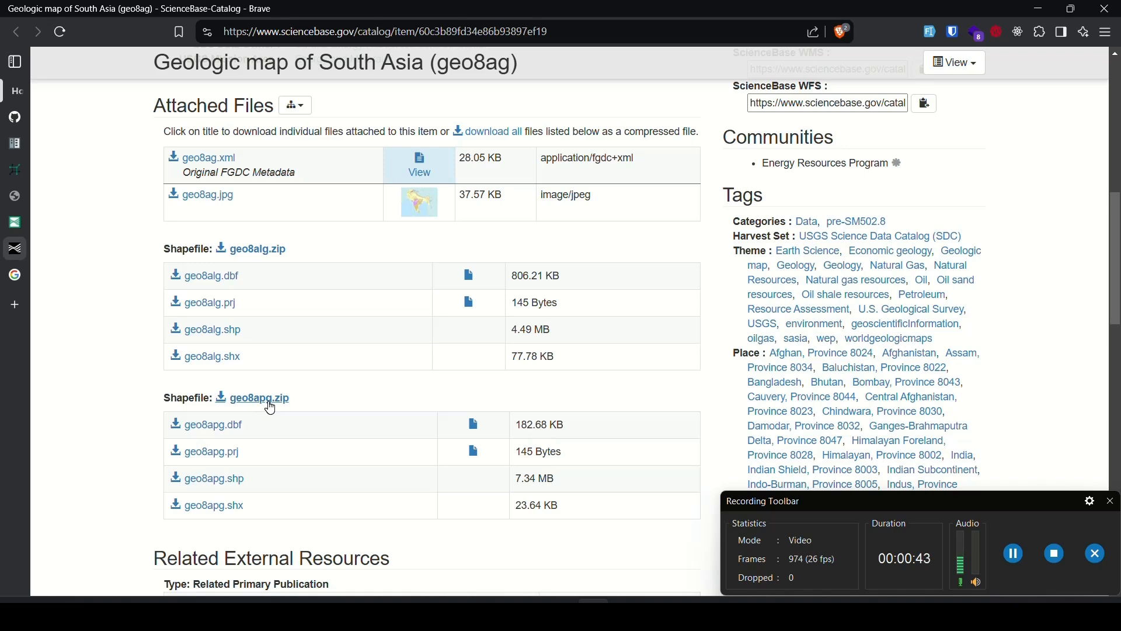
pyautogui.click(252, 403)
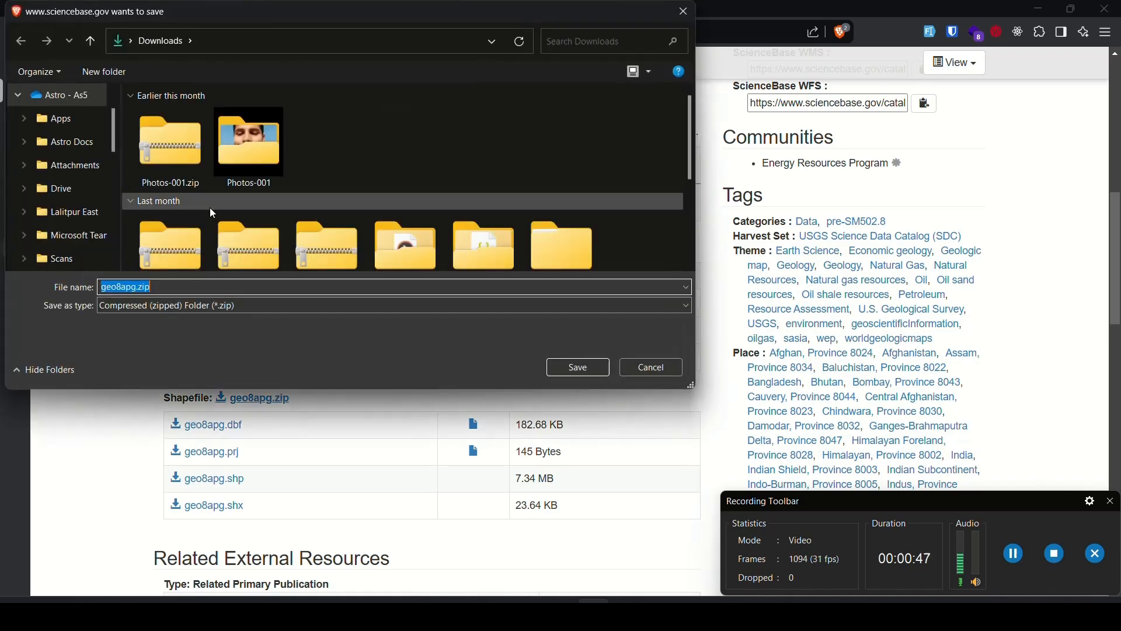
pyautogui.scroll(-3, 209, 208)
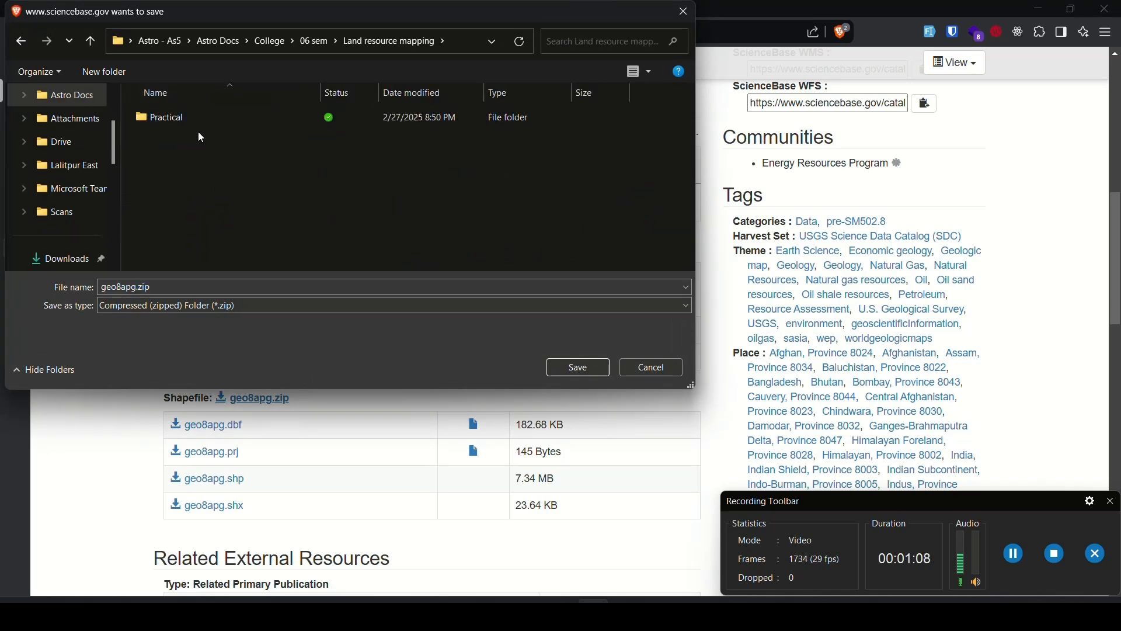
pyautogui.doubleClick(181, 120)
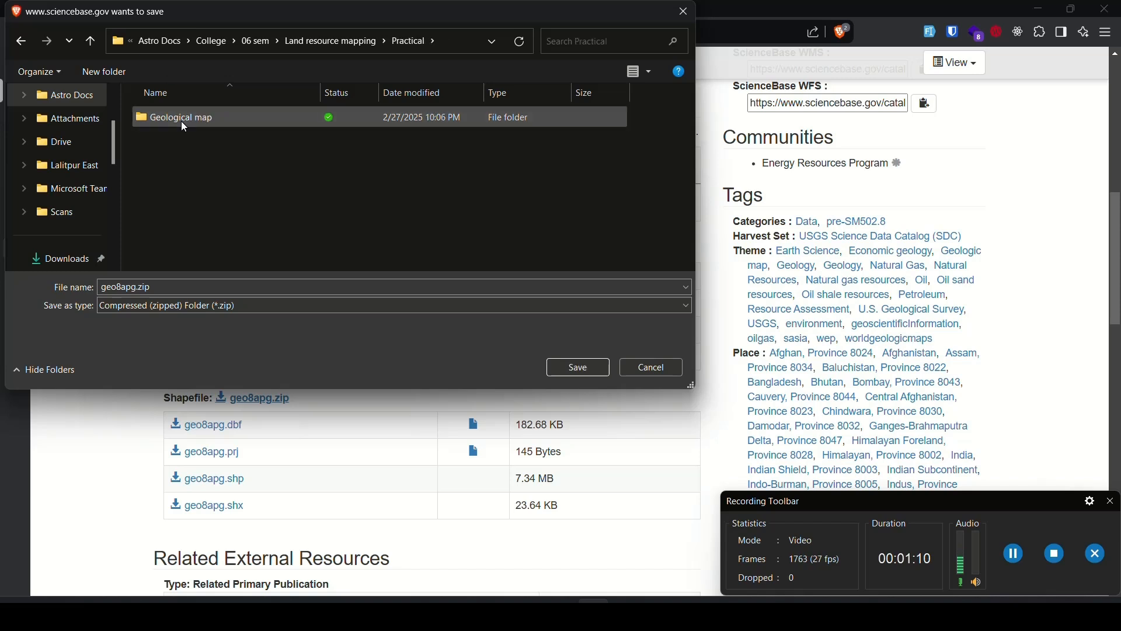
pyautogui.doubleClick(180, 119)
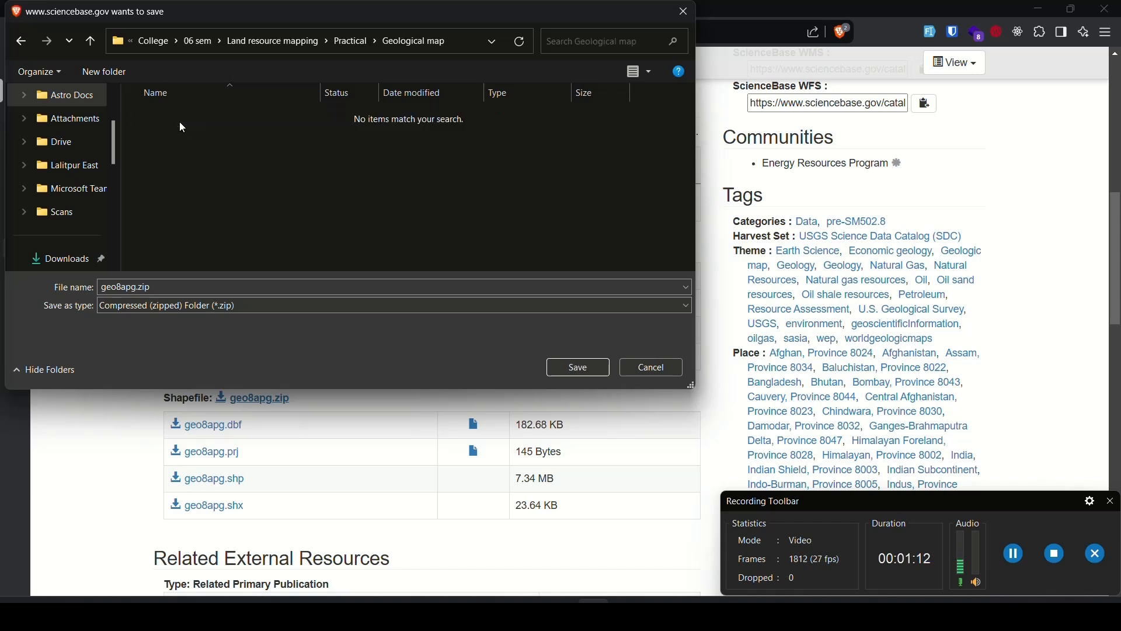
pyautogui.click(572, 372)
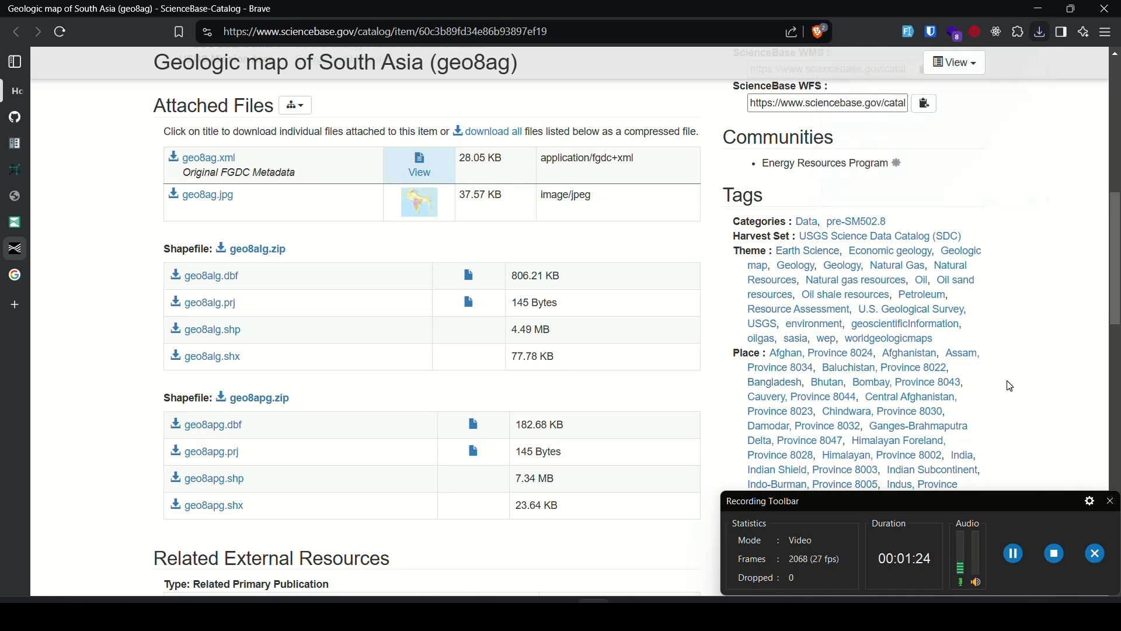
# Minimize the browser and launch ArcGIS Pro.
pyautogui.click(1041, 10)
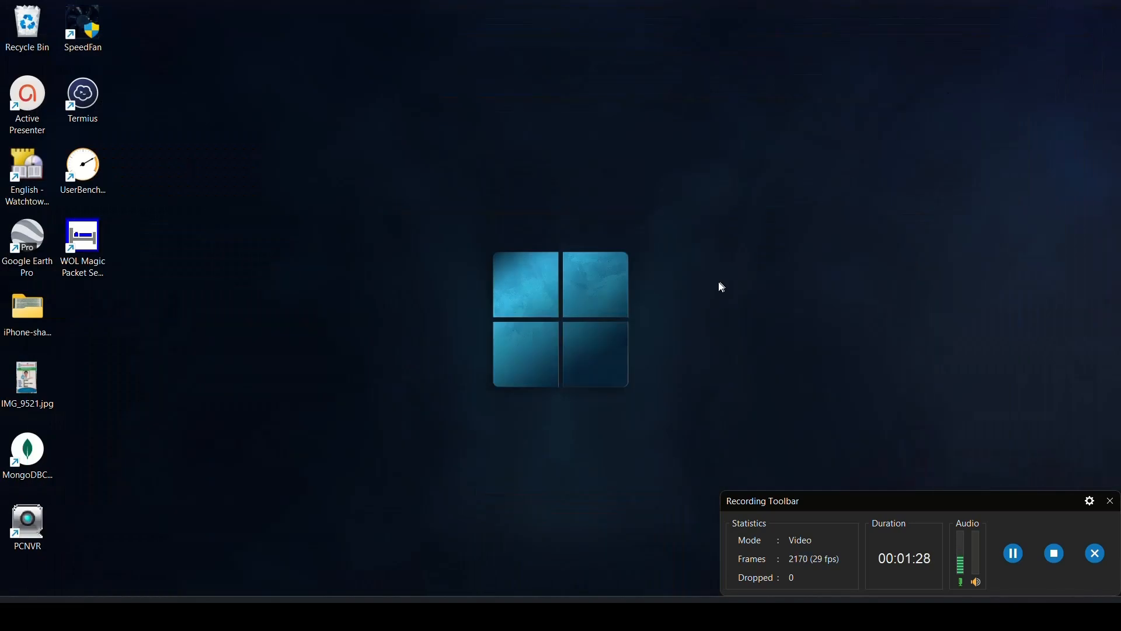
pyautogui.press('super')
pyautogui.write('ar')
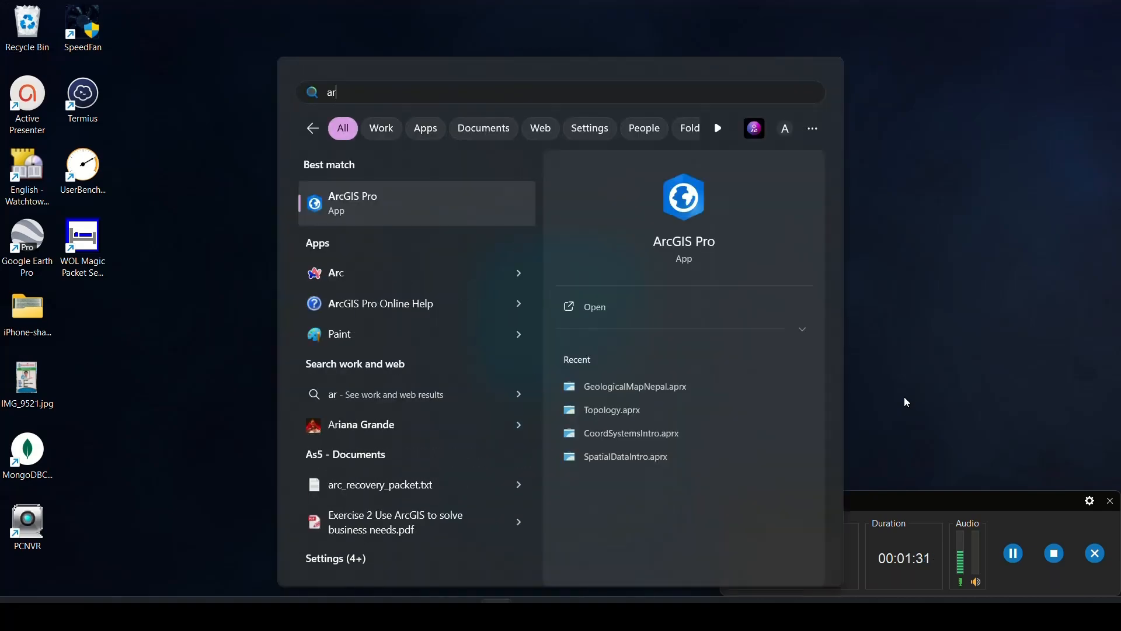
pyautogui.press('Return')
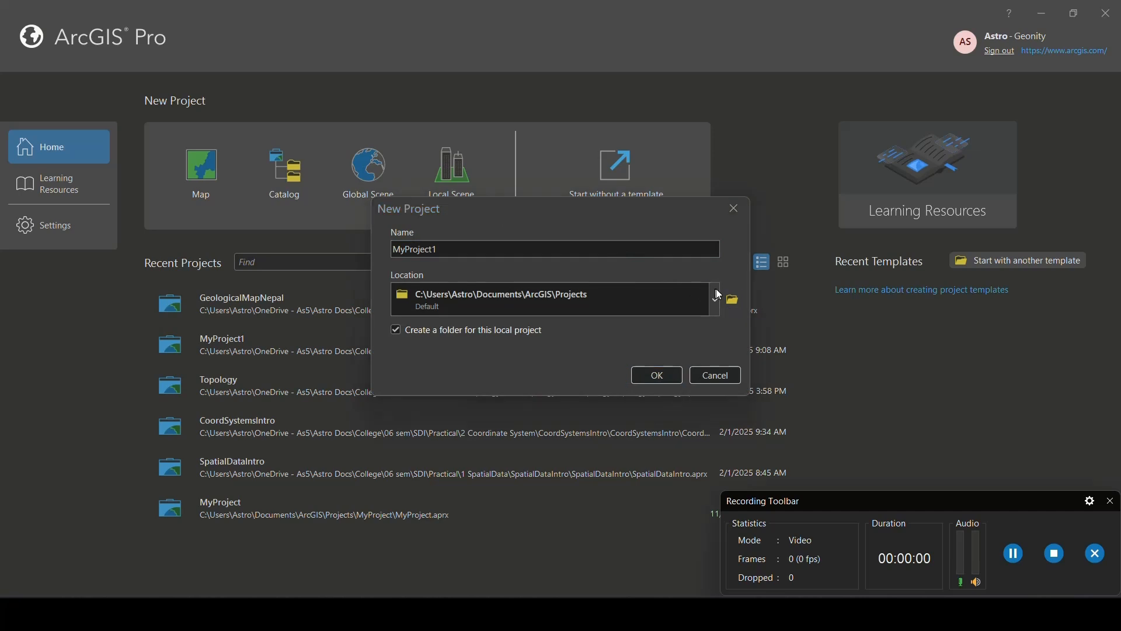
# Set the new project's location to the Practical > Geological map folder and disable creating a separate folder for the local project.
pyautogui.click(734, 298)
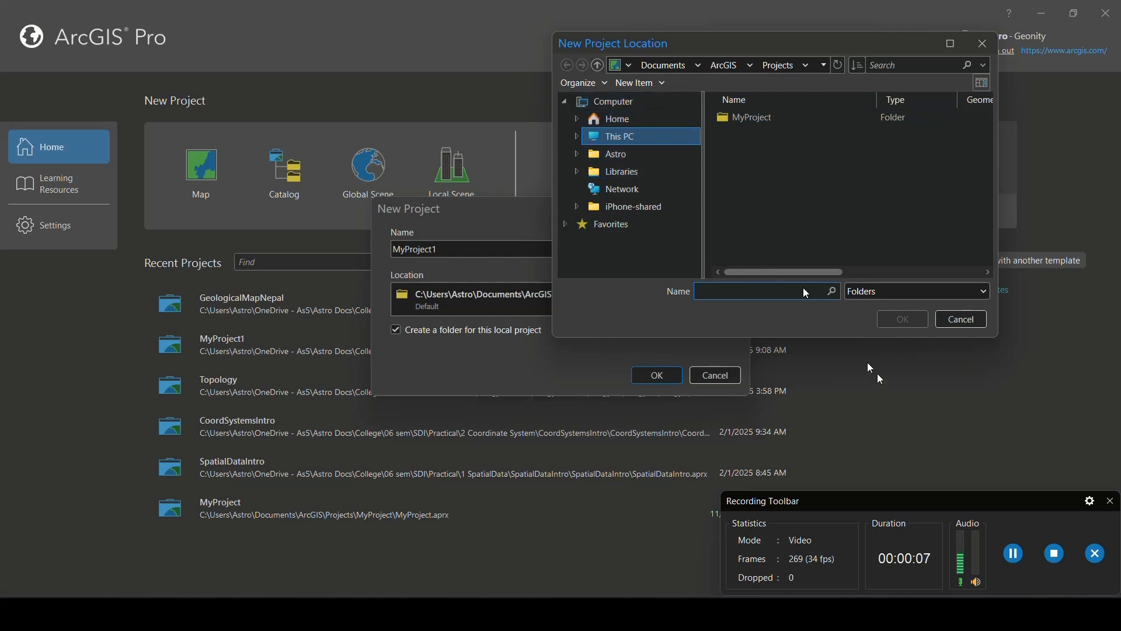
pyautogui.click(1013, 553)
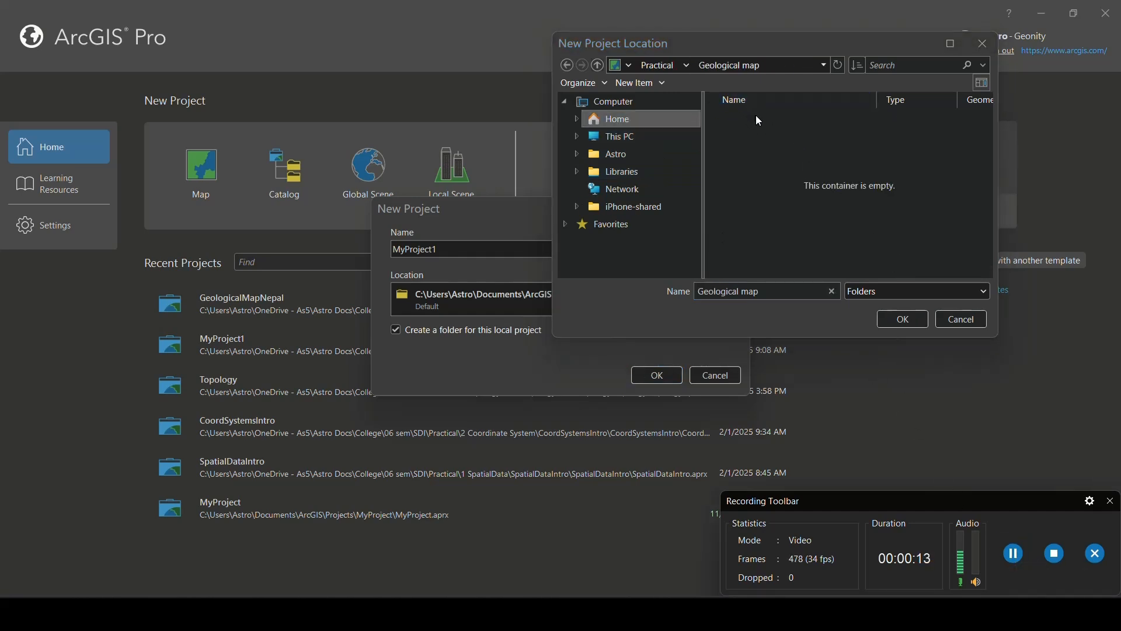
pyautogui.click(903, 321)
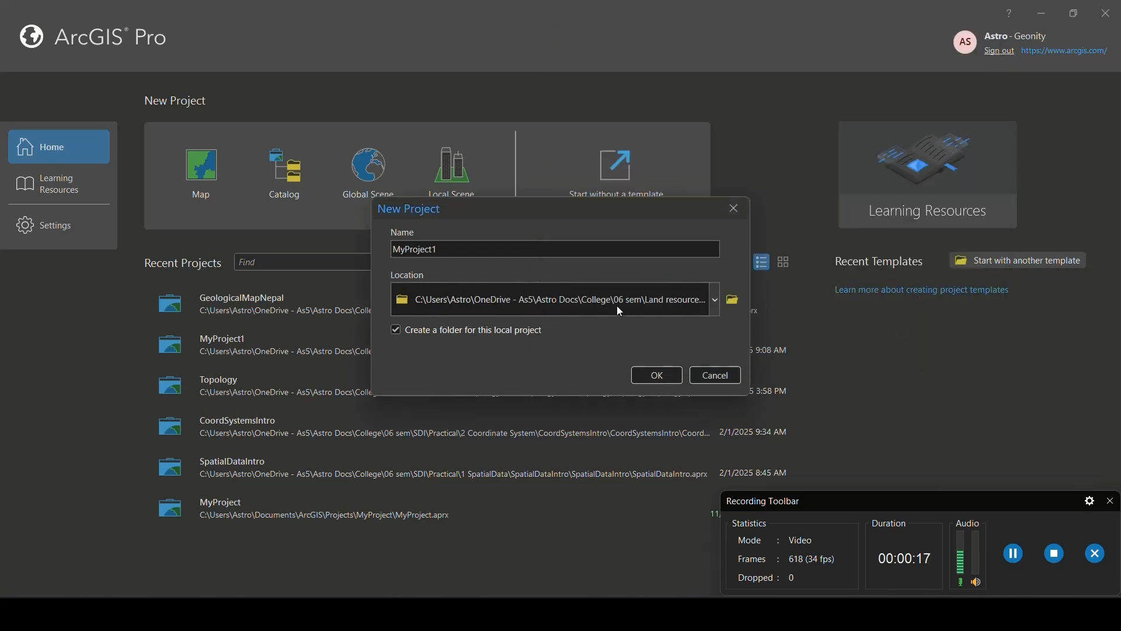
pyautogui.click(432, 336)
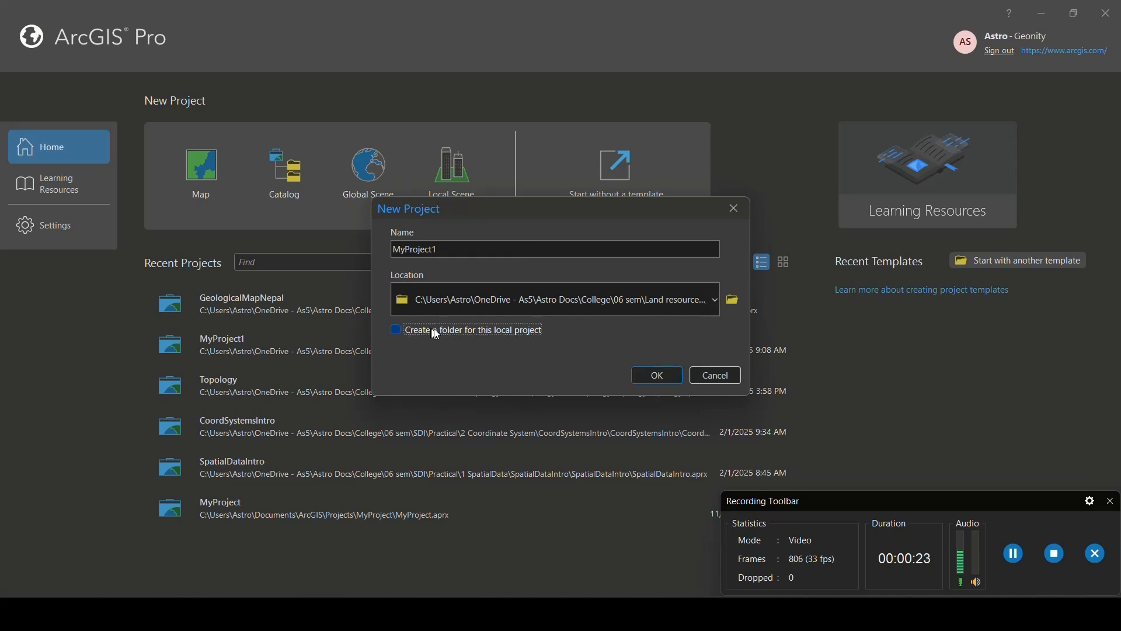
# Name the project GeologicalMap and create it.
pyautogui.click(461, 246)
pyautogui.doubleClick(460, 245)
pyautogui.write('GeologicalMap')
pyautogui.click(657, 374)
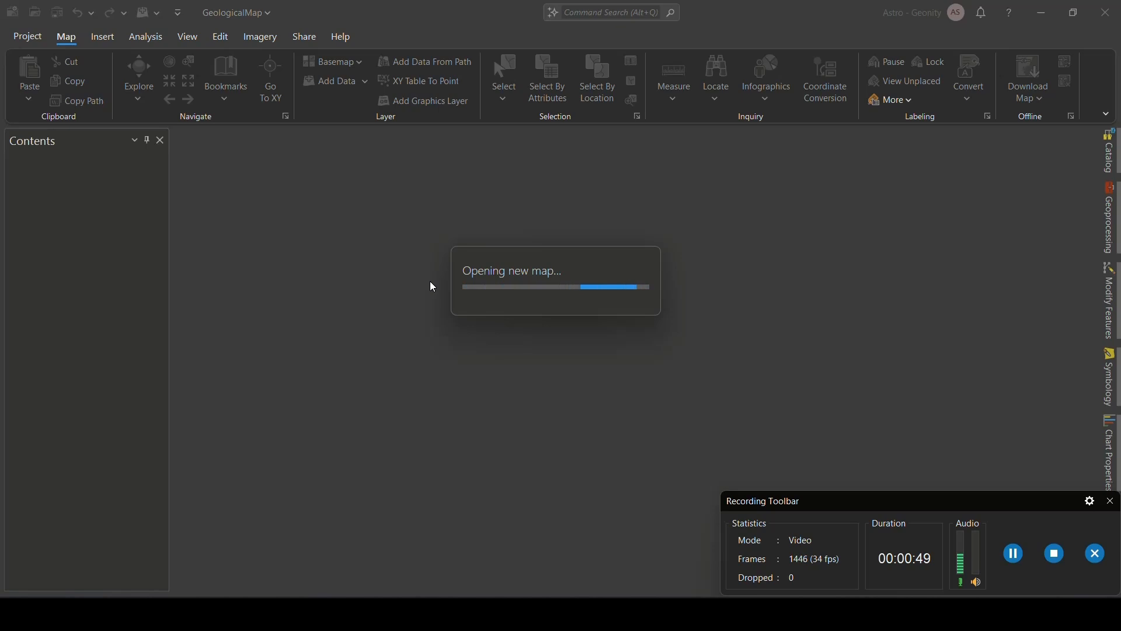
# Start adding data to the map and browse from the computer's home location to the Land resource mapping > Practical folder.
pyautogui.click(102, 39)
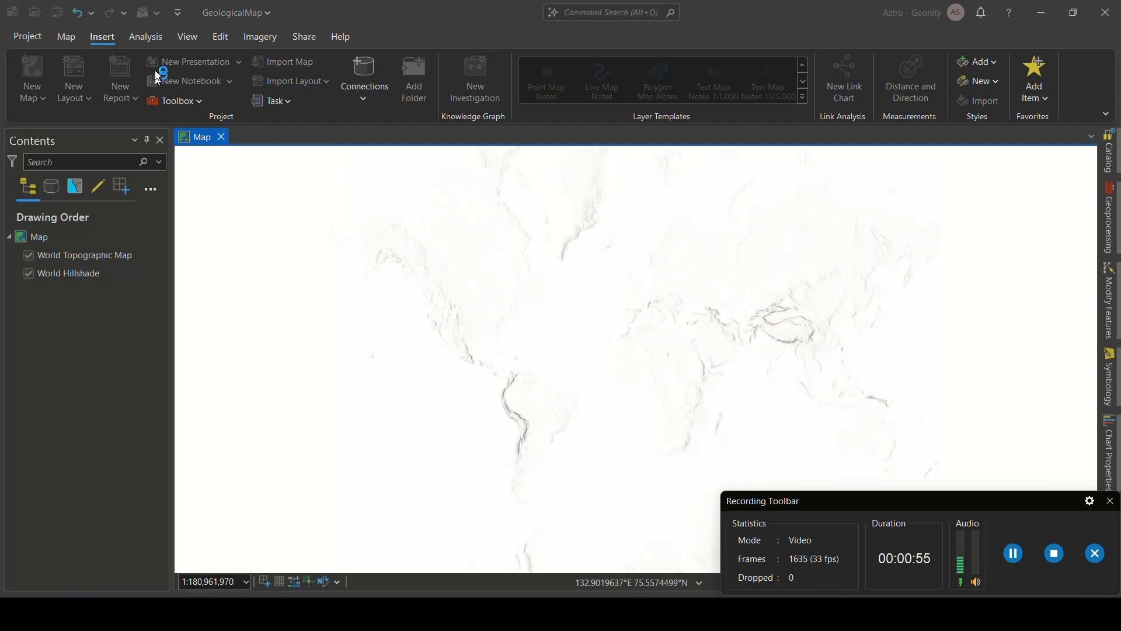
pyautogui.click(67, 40)
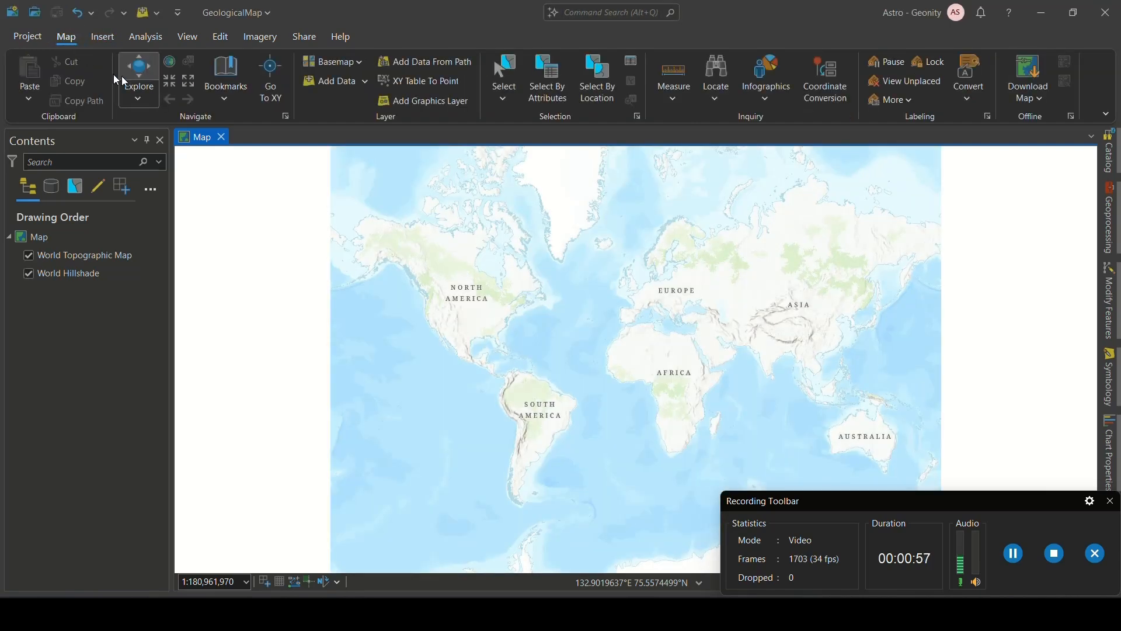
pyautogui.click(329, 82)
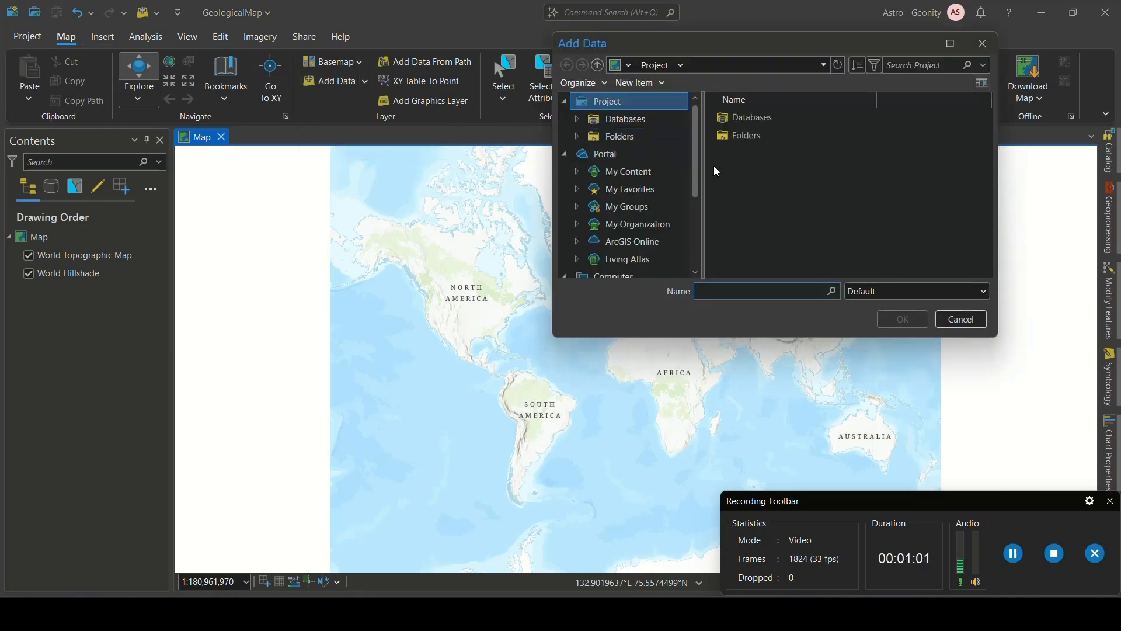
pyautogui.scroll(-3, 603, 171)
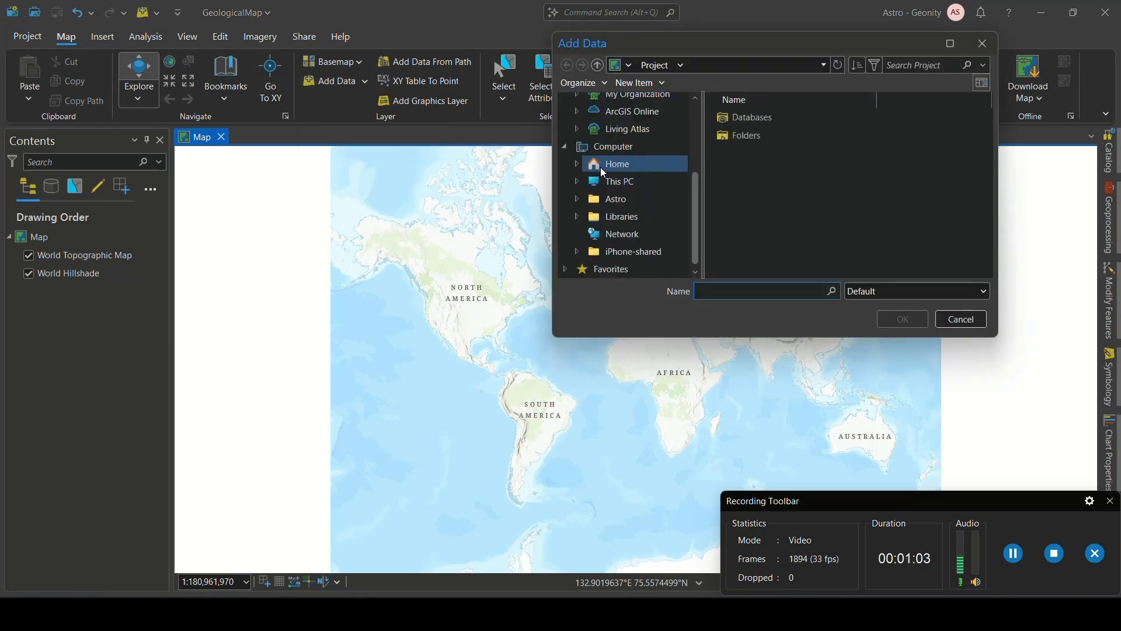
pyautogui.scroll(3, 600, 167)
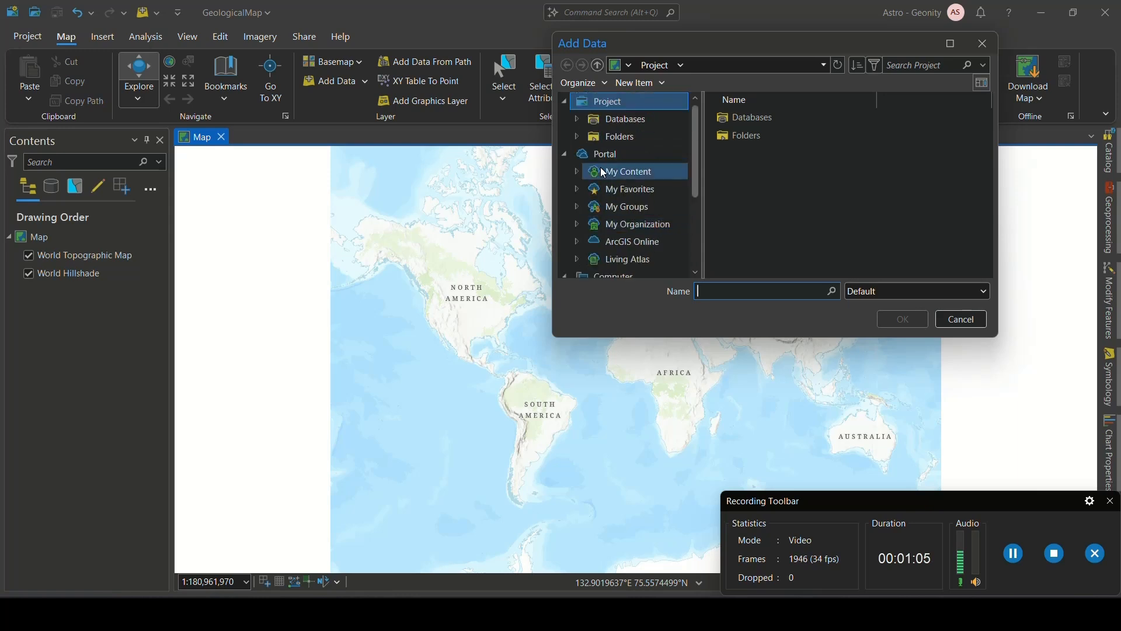
pyautogui.doubleClick(742, 138)
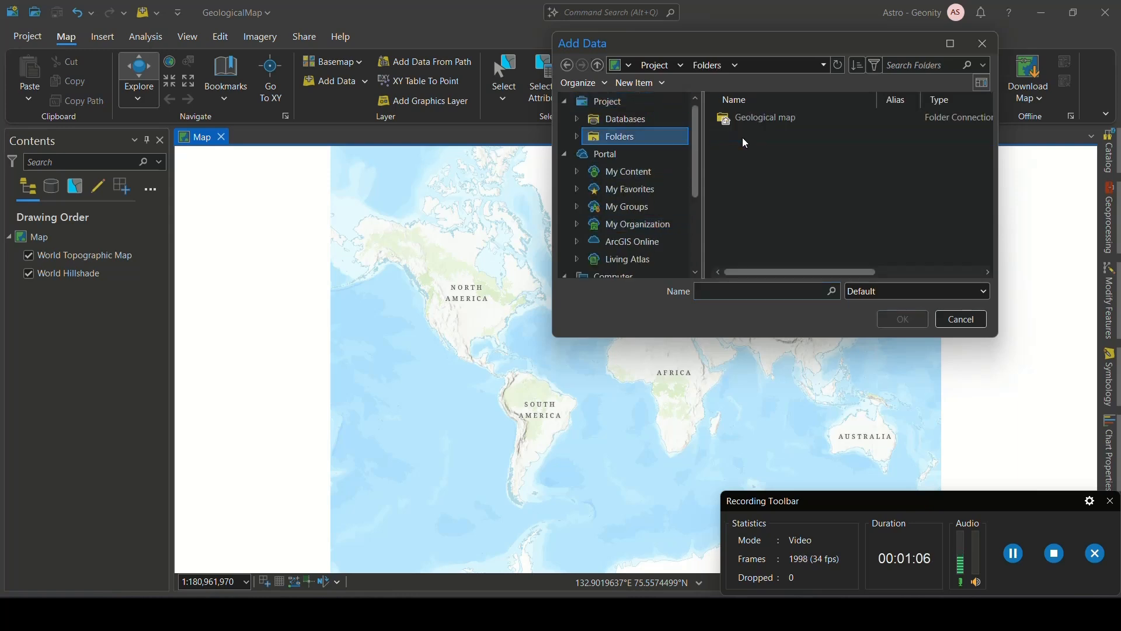
pyautogui.doubleClick(771, 120)
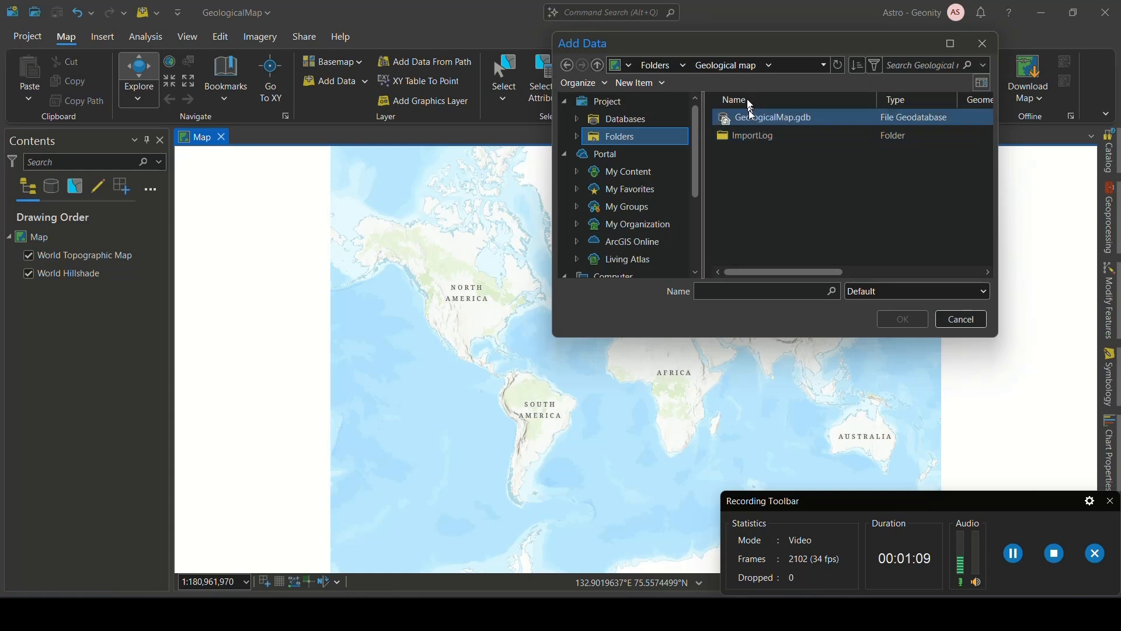
pyautogui.click(659, 66)
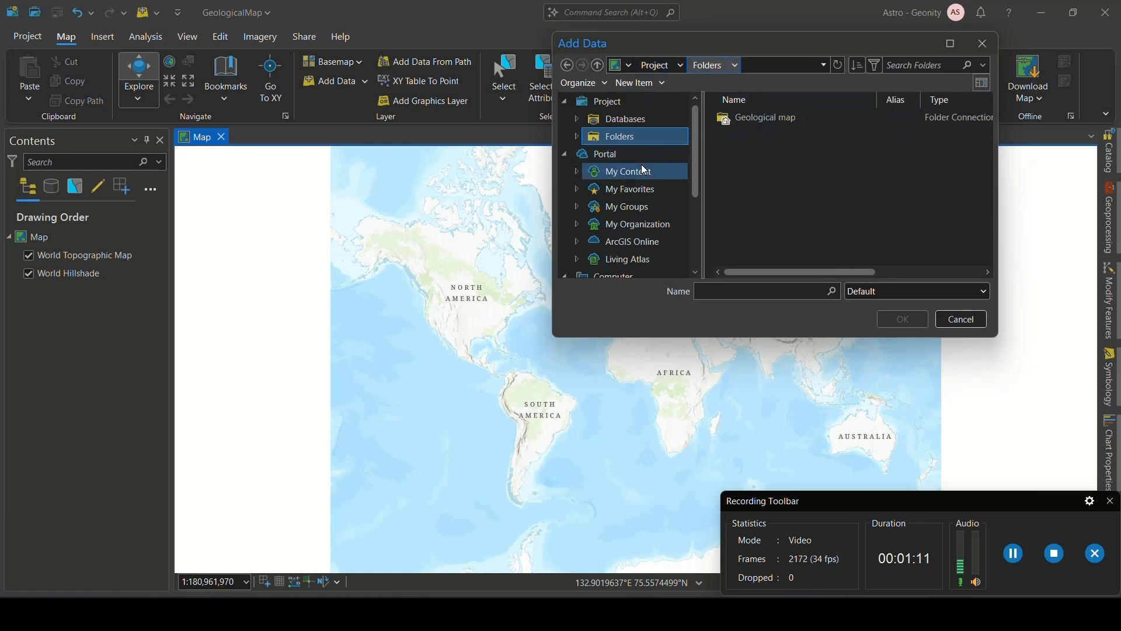
pyautogui.scroll(-3, 641, 169)
pyautogui.click(638, 201)
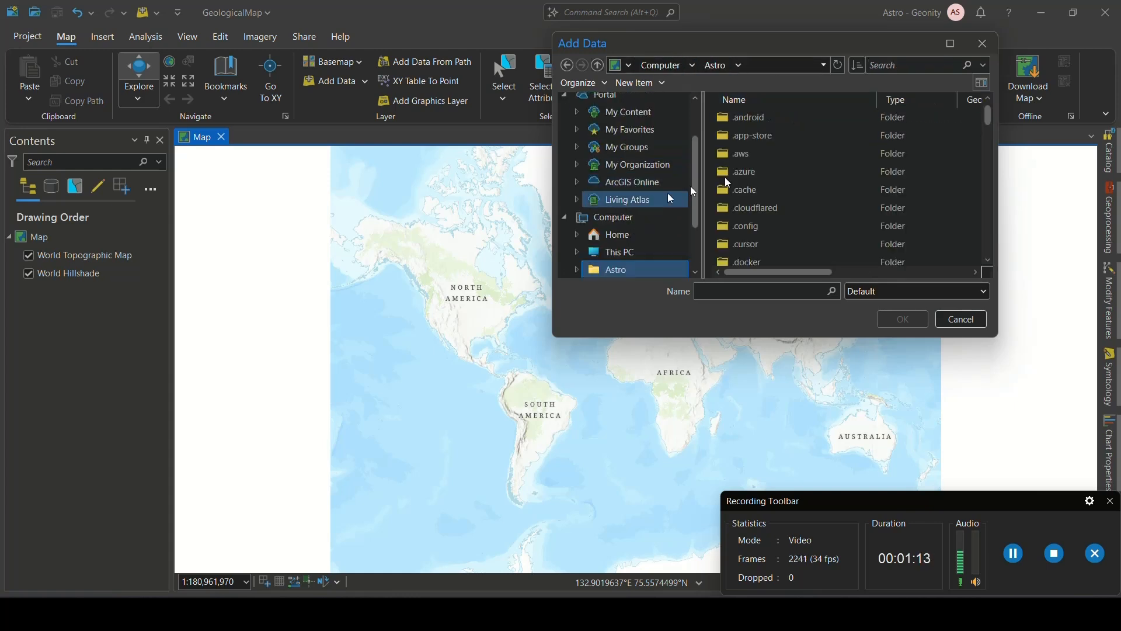
pyautogui.click(610, 234)
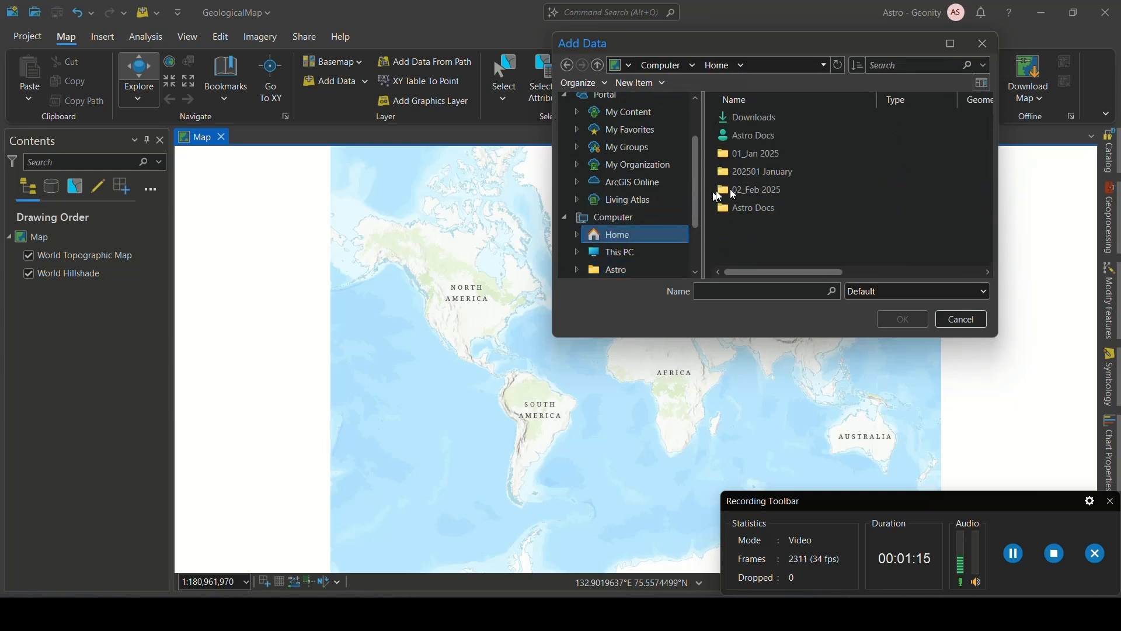
pyautogui.click(1020, 569)
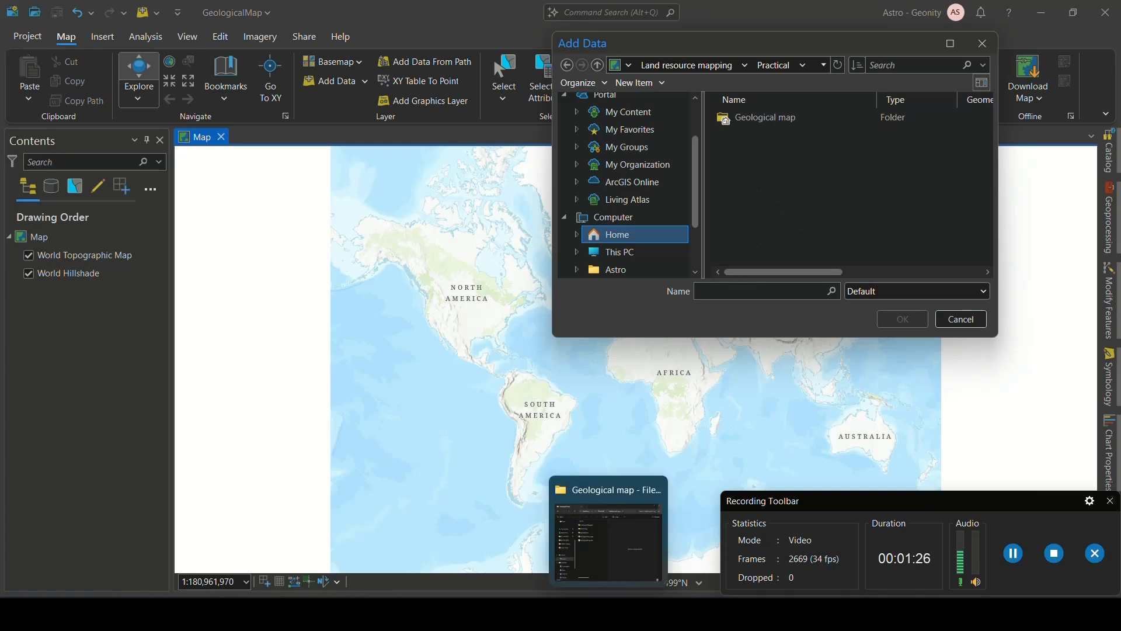
# Switch to File Explorer, extract geo8apg.zip into a geo8apg folder within Geological map, and minimize the window.
pyautogui.click(608, 613)
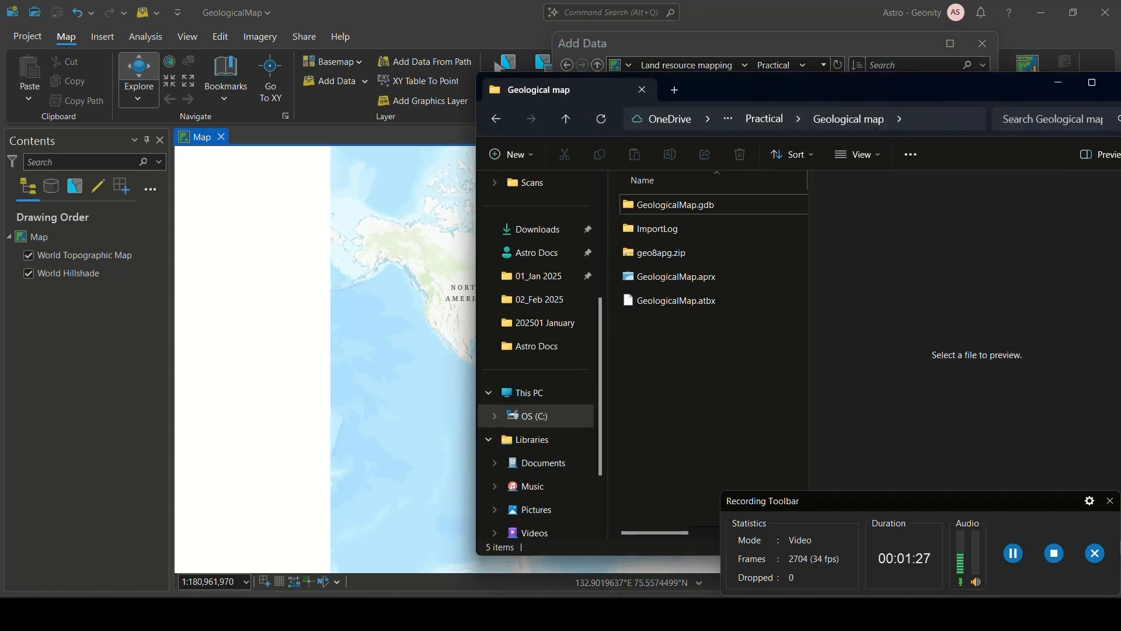
pyautogui.click(672, 259)
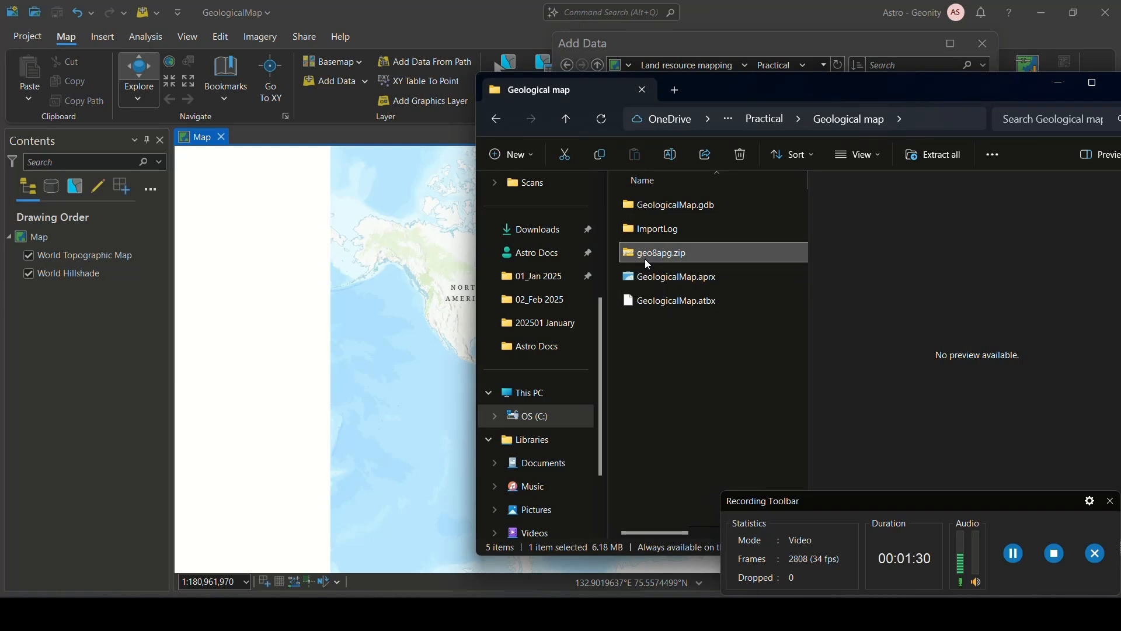
pyautogui.rightClick(645, 259)
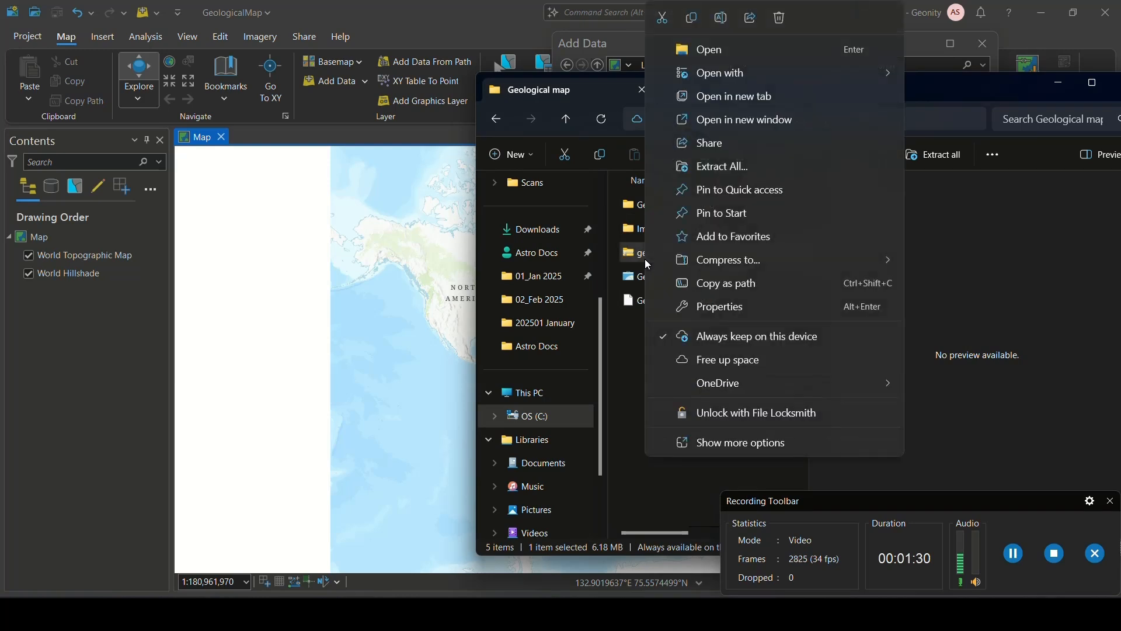
pyautogui.click(738, 166)
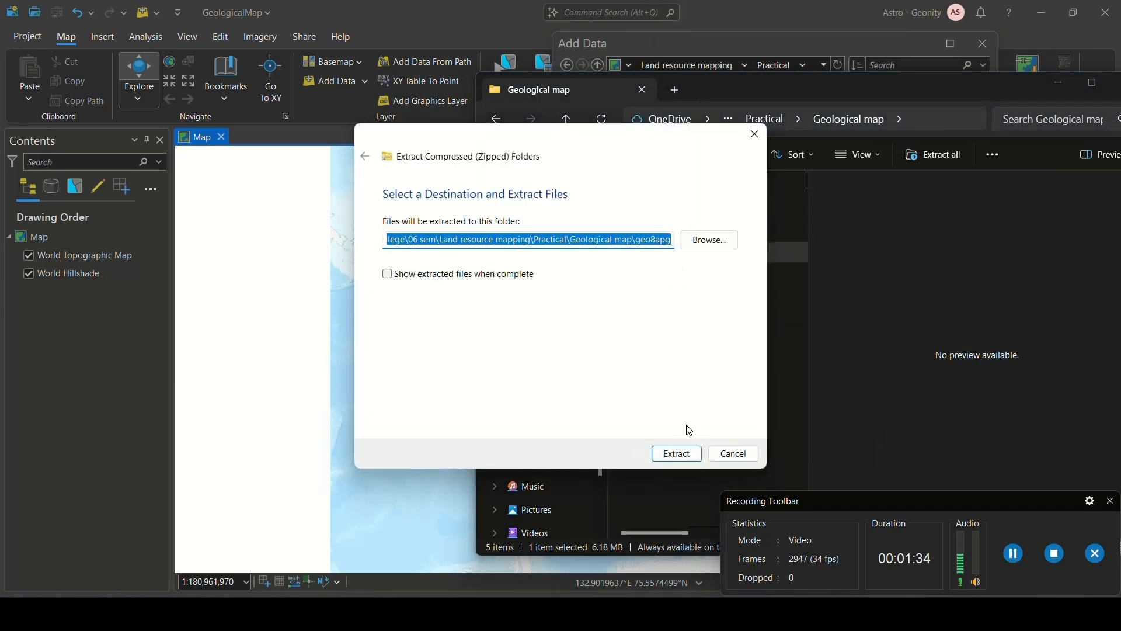
pyautogui.click(673, 449)
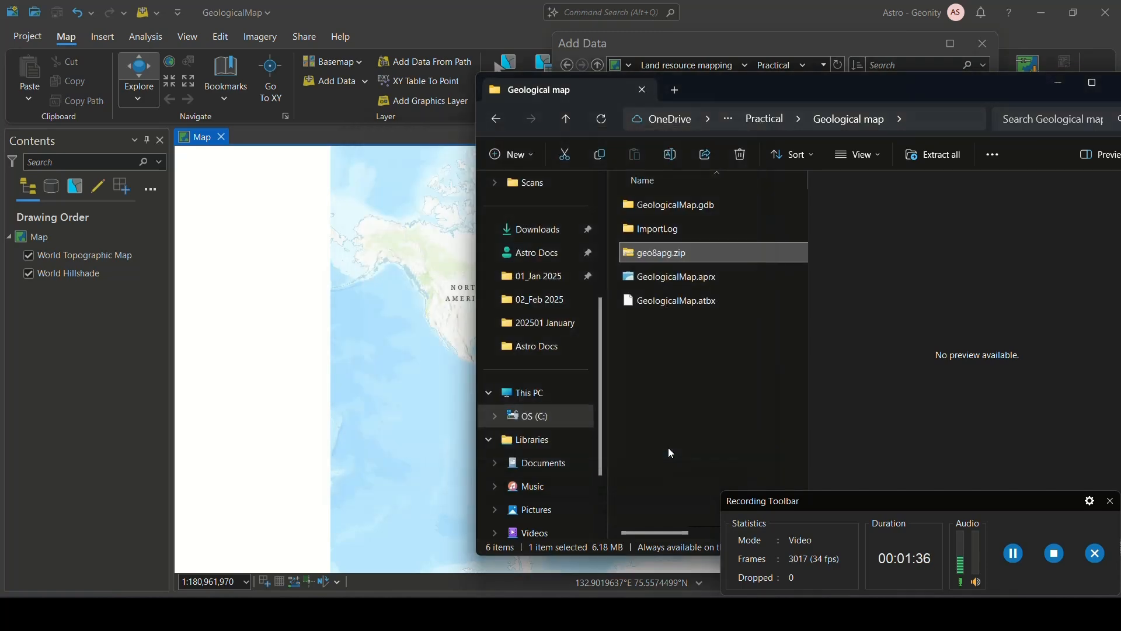
pyautogui.click(1060, 84)
# Refresh the Add Data listing and add geo8apg.shp from the Geological map > geo8apg folder to the map.
pyautogui.click(838, 66)
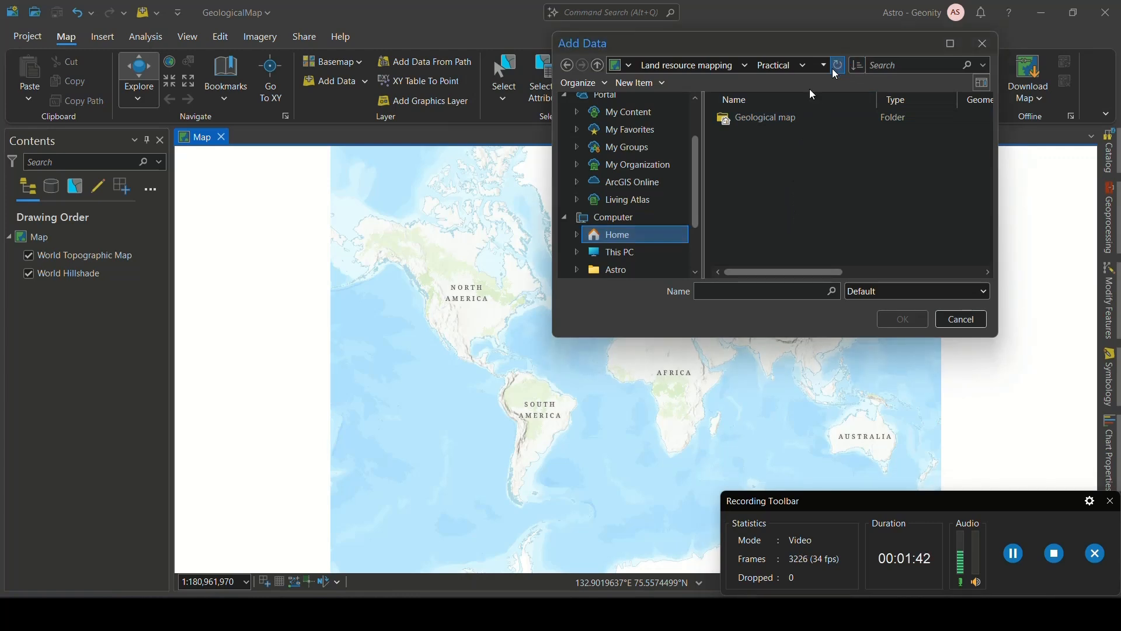
pyautogui.doubleClick(759, 117)
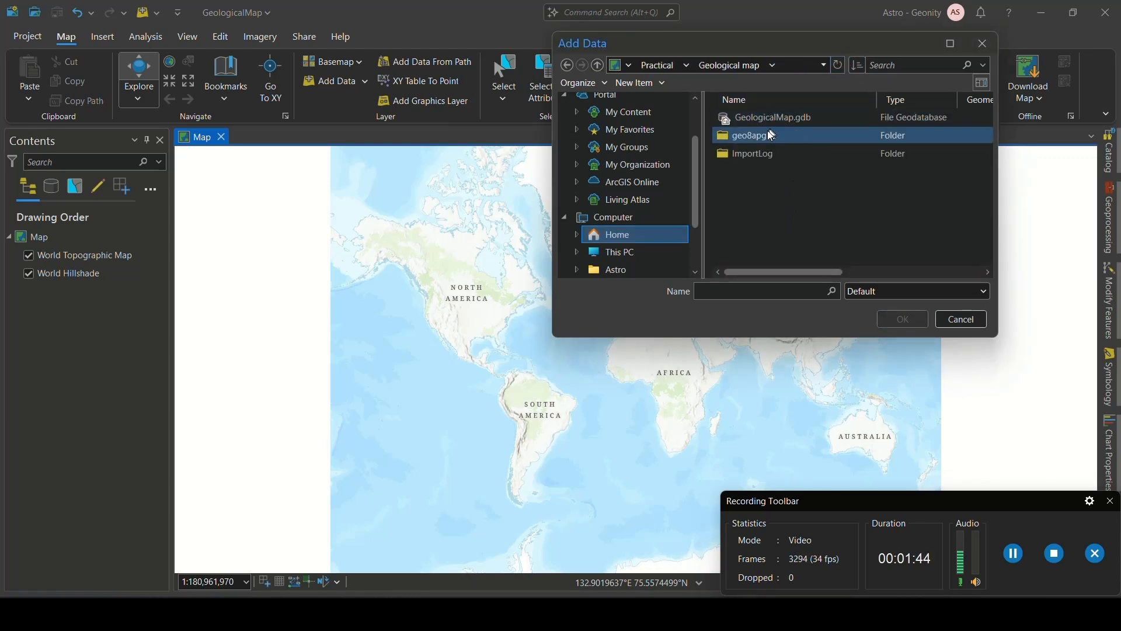
pyautogui.click(752, 136)
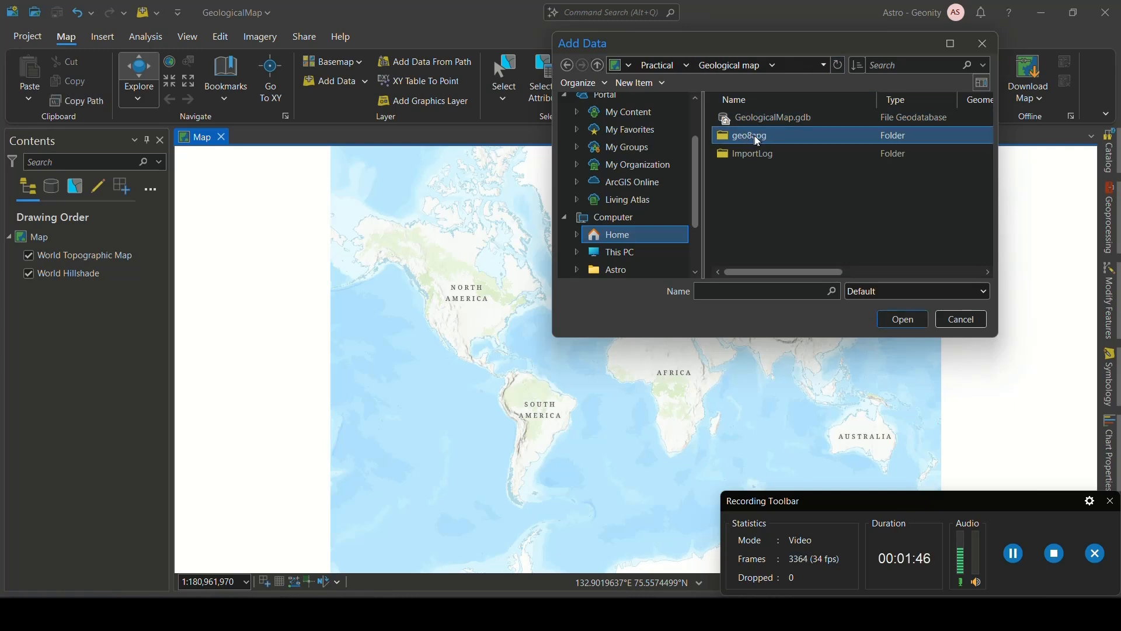
pyautogui.doubleClick(745, 138)
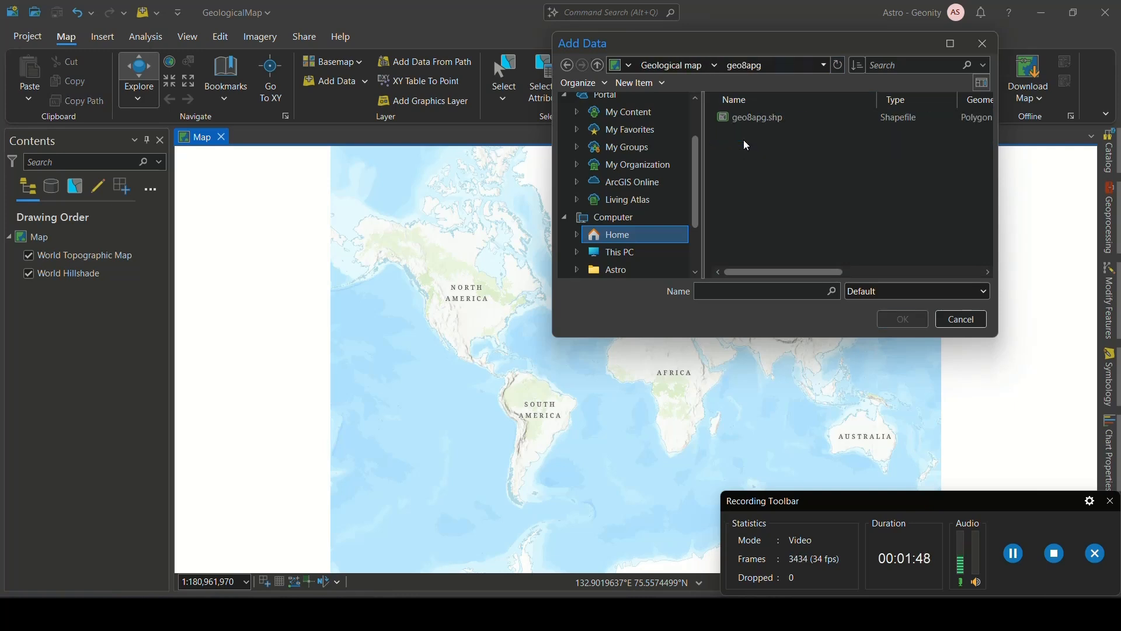
pyautogui.click(749, 119)
pyautogui.click(902, 319)
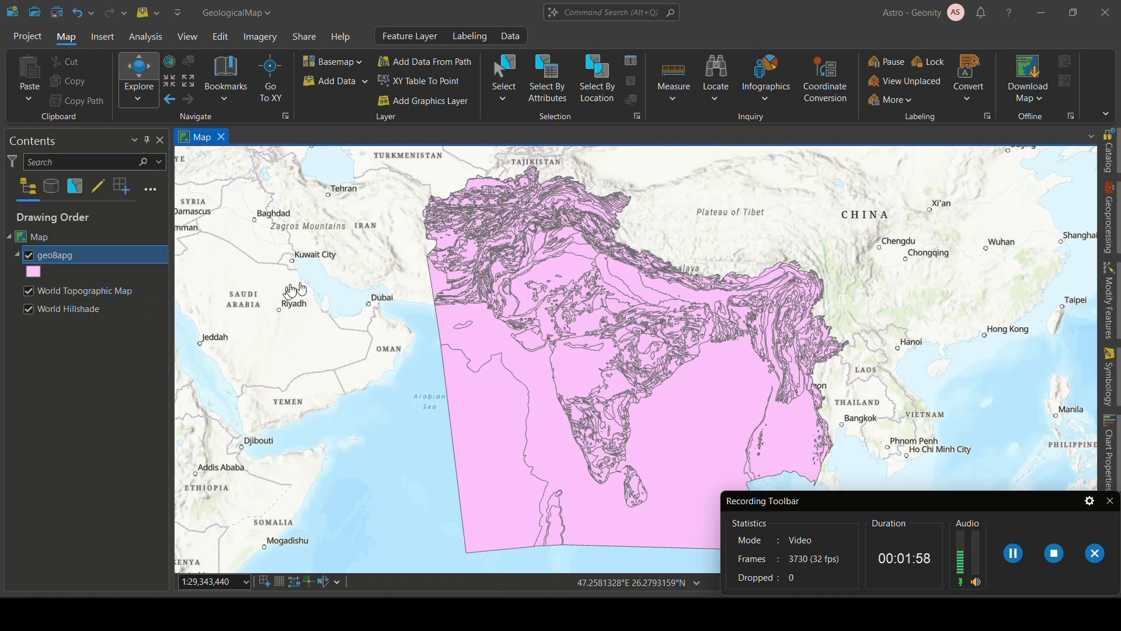
# Turn off the World Topographic Map and World Hillshade basemap layers.
pyautogui.click(28, 292)
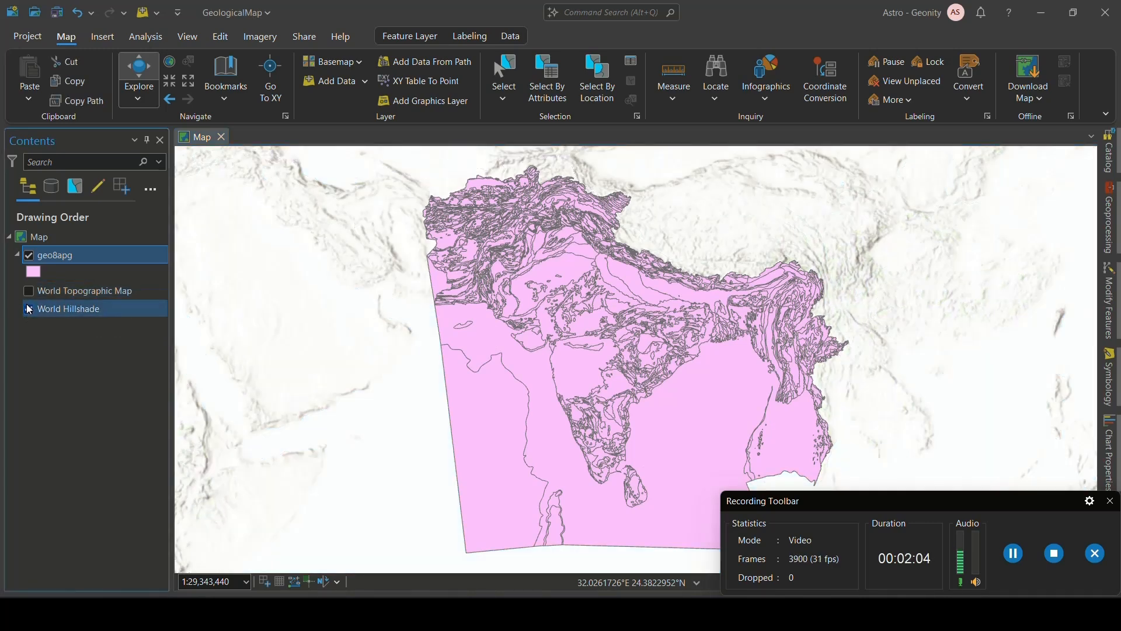
pyautogui.click(29, 309)
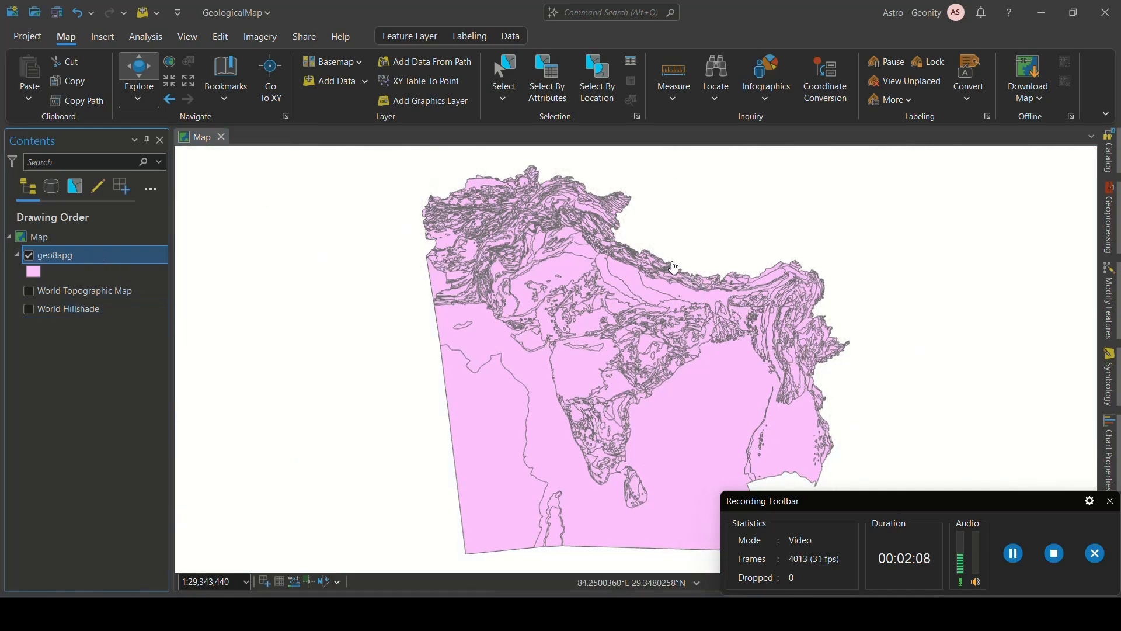
pyautogui.scroll(5, 673, 267)
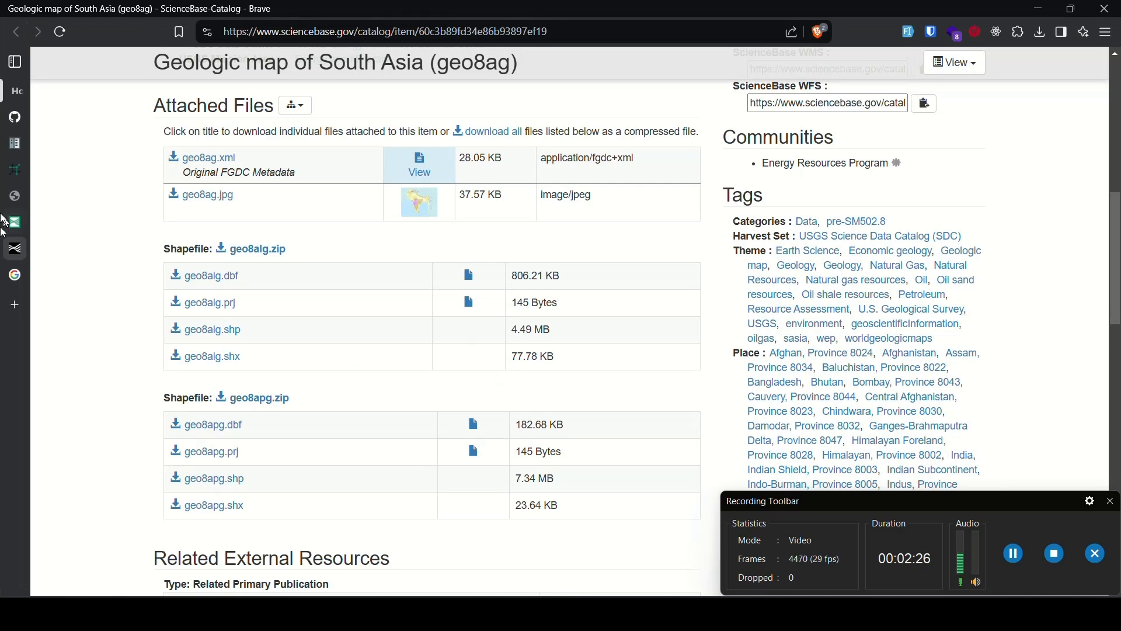
# Switch to the Google tab in the Brave browser, search for "diva-gis" and show all web results instead of images.
pyautogui.click(15, 276)
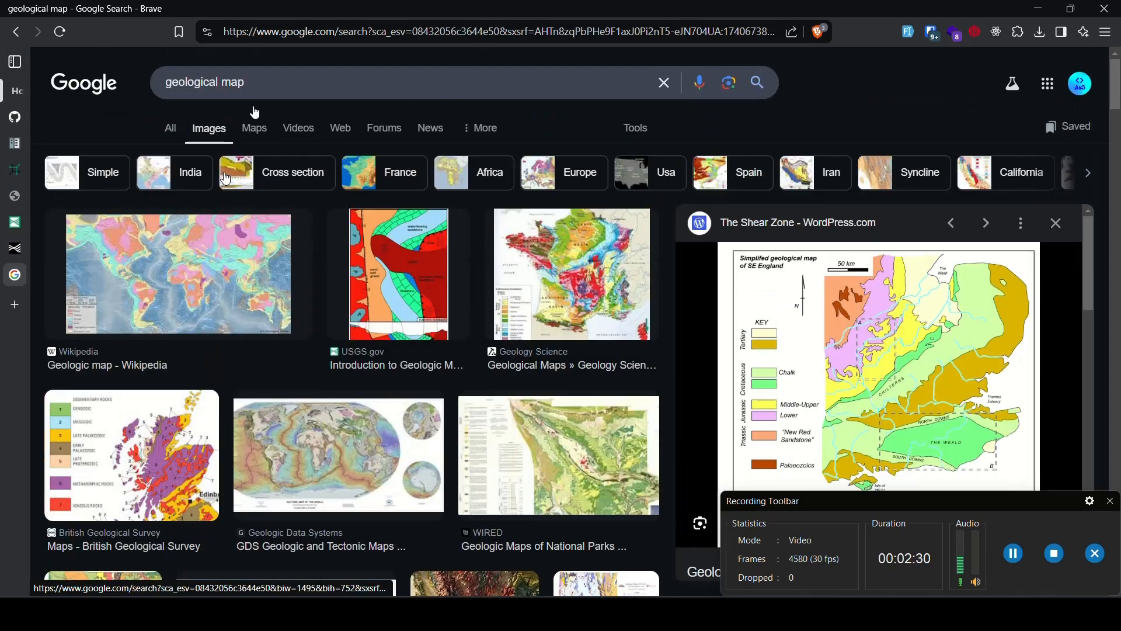
pyautogui.moveTo(245, 82); pyautogui.dragTo(103, 68)
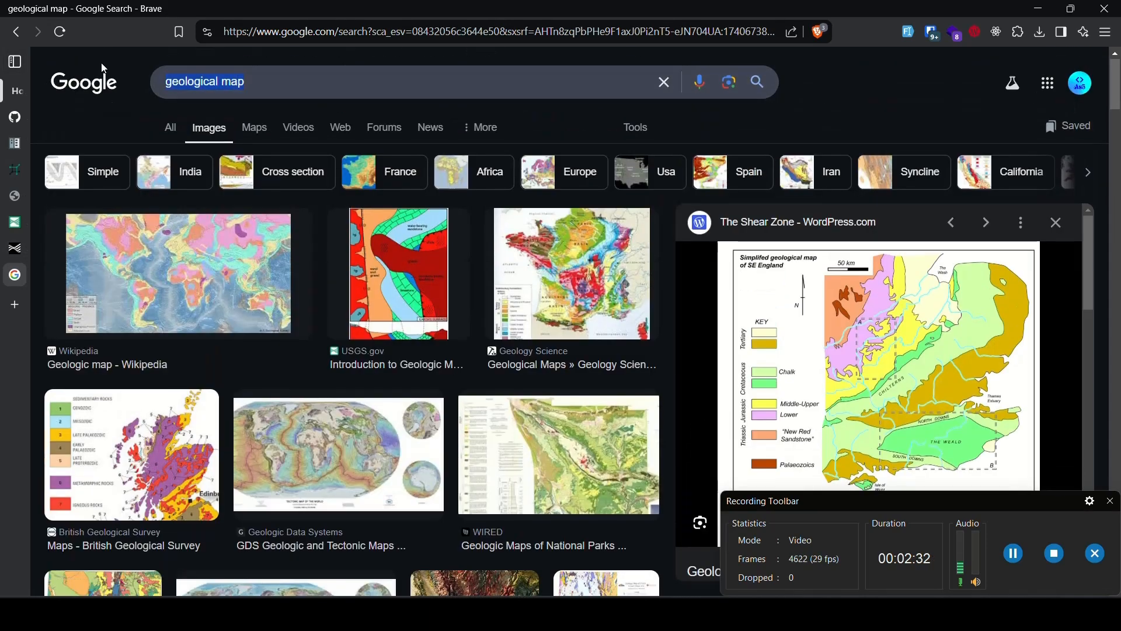
pyautogui.write('diva')
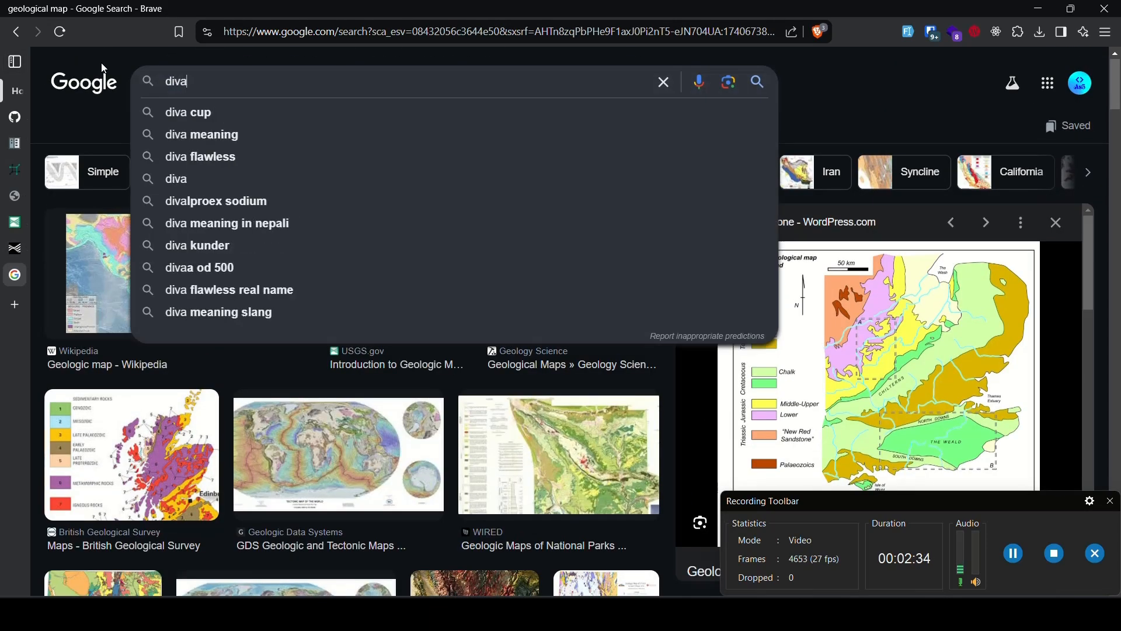
pyautogui.write('-gis')
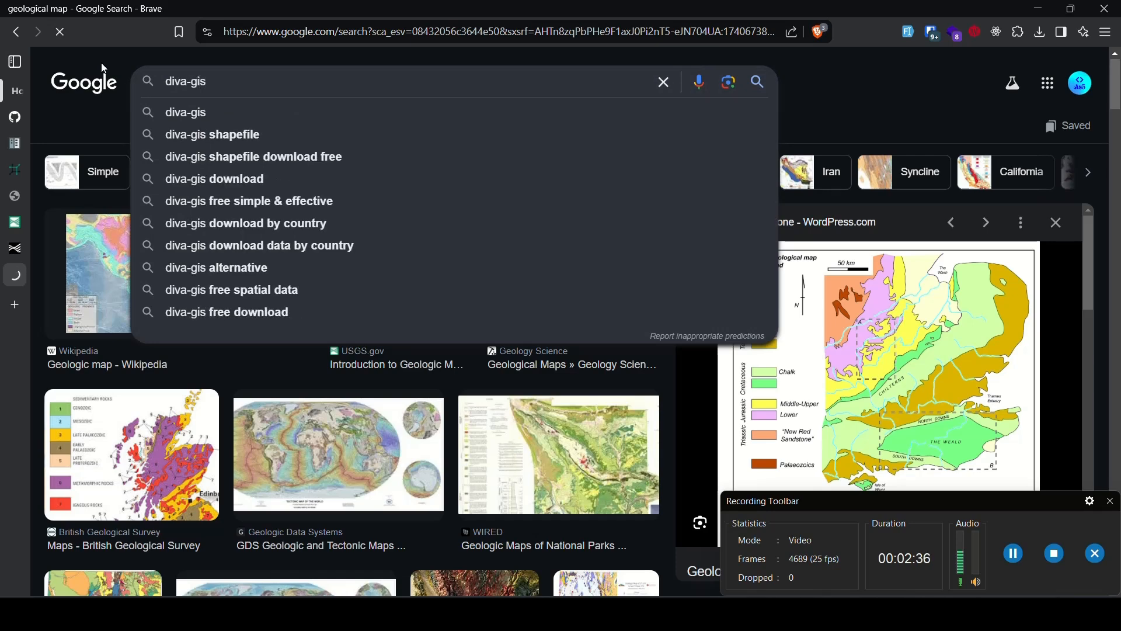
pyautogui.press('Return')
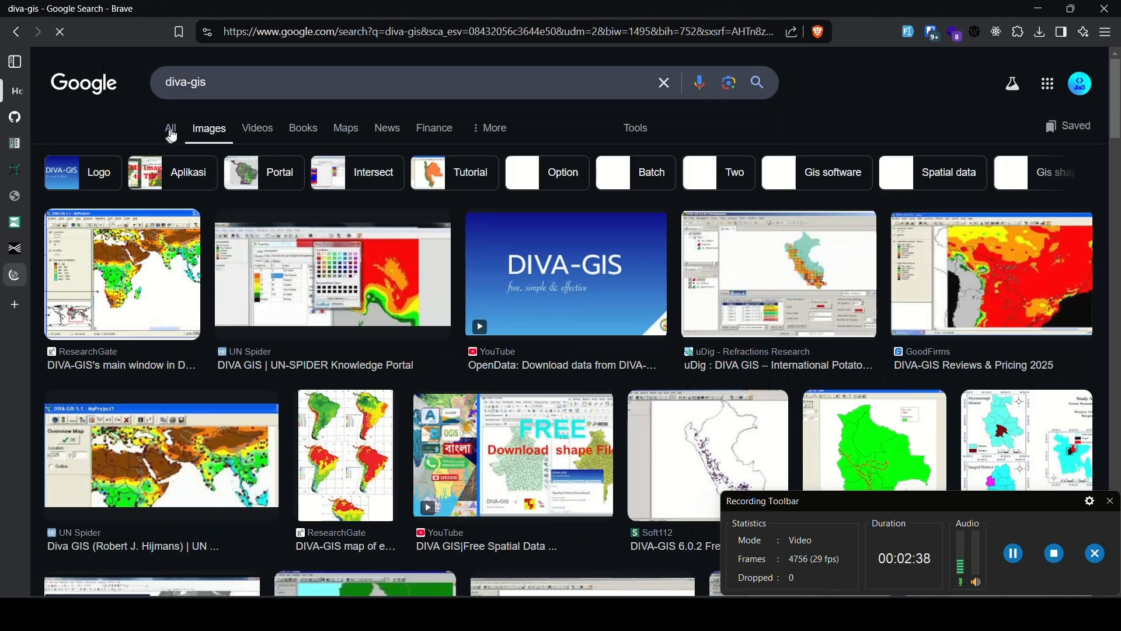
pyautogui.click(169, 129)
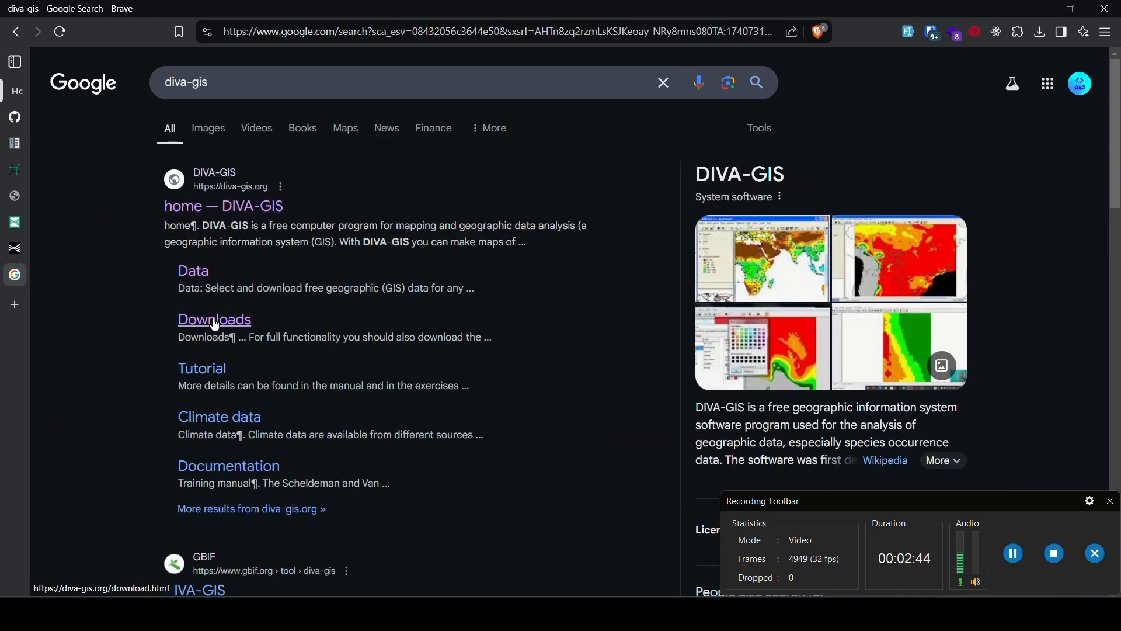
# Open the spatial data page of the DIVA-GIS website and select Nepal as the country.
pyautogui.click(249, 209)
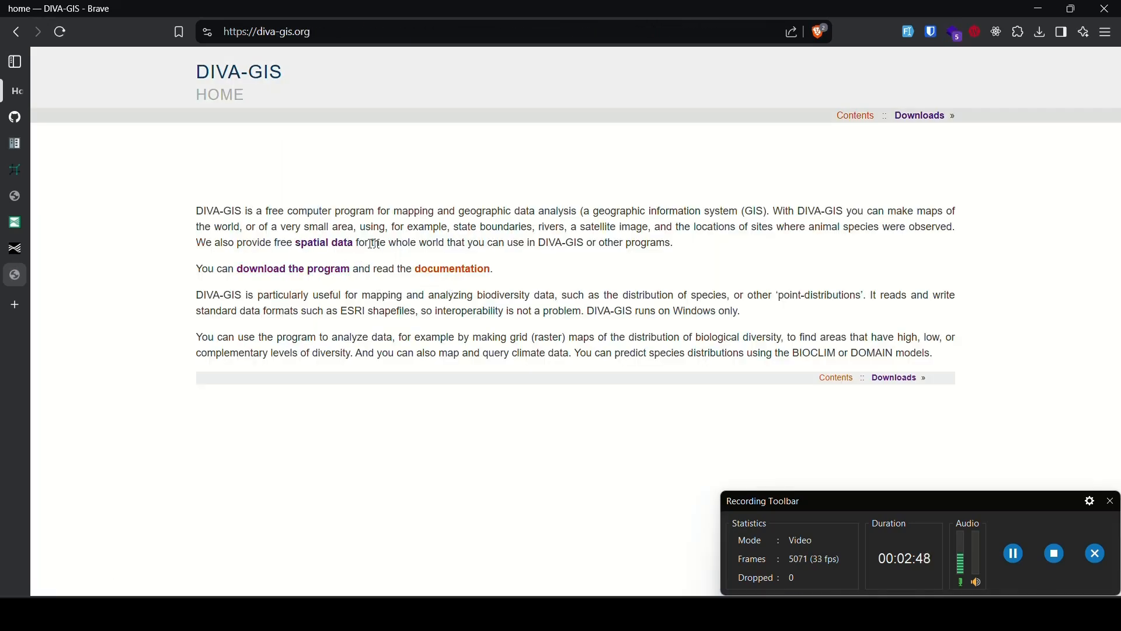
pyautogui.click(318, 249)
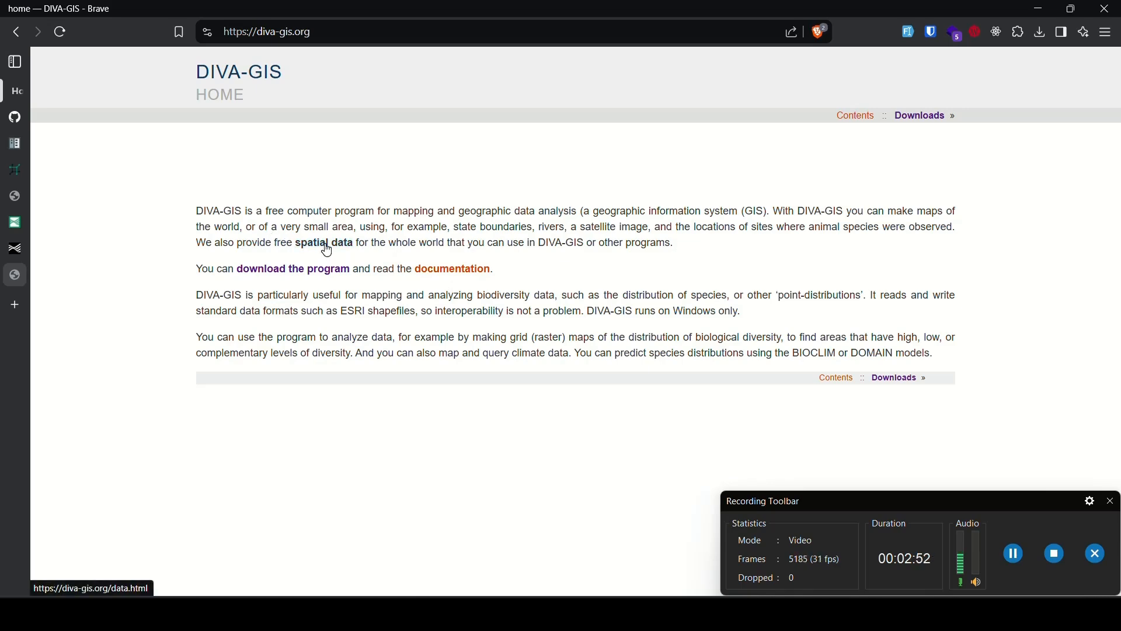
pyautogui.click(296, 255)
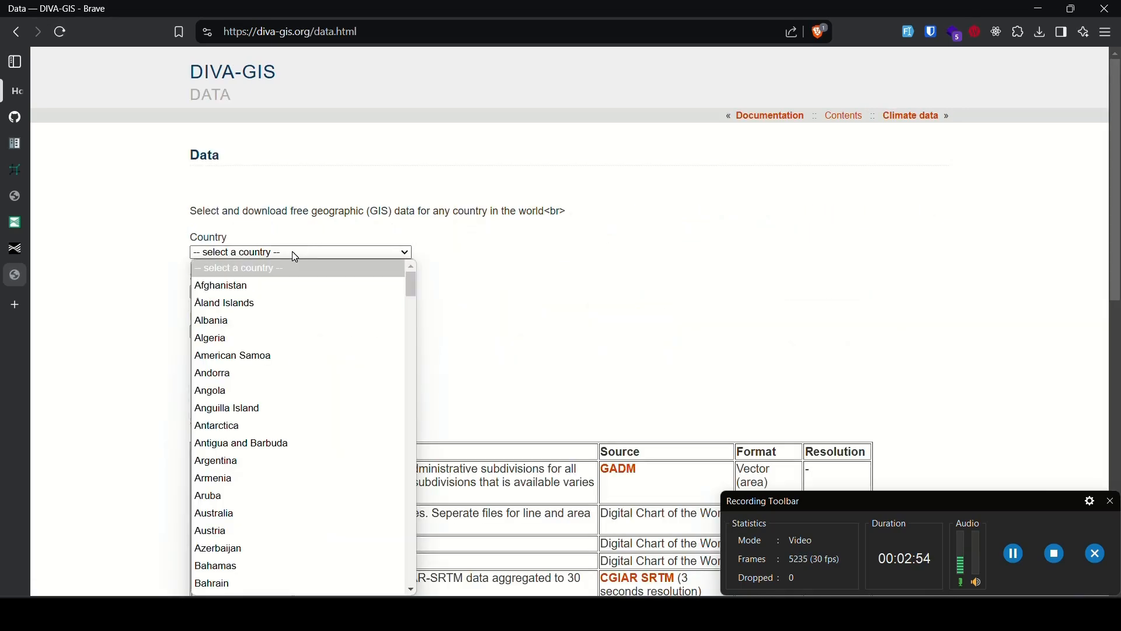
pyautogui.write('nep')
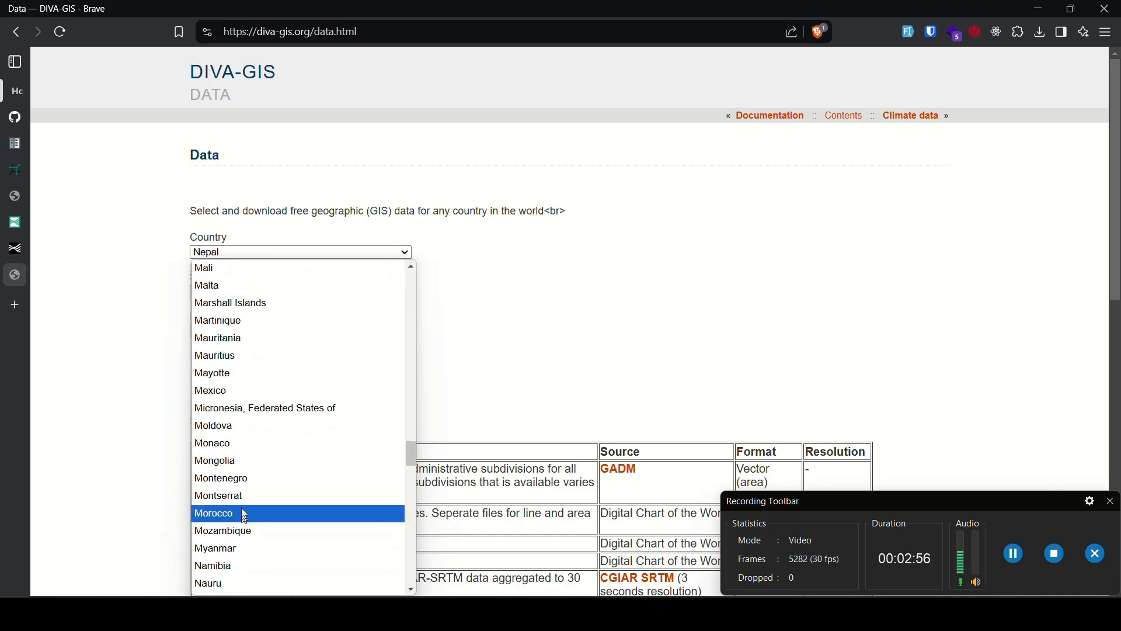
pyautogui.write('nep')
pyautogui.press('Return')
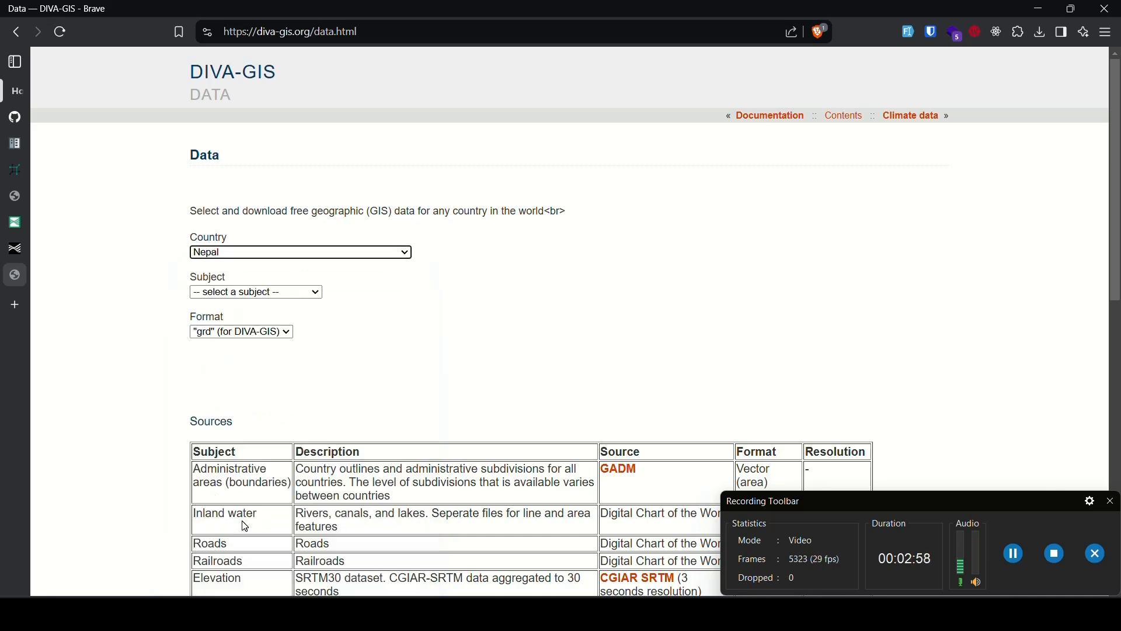
# Choose Administrative areas as the subject and download NPL_adm.zip into the Geological map folder.
pyautogui.click(289, 294)
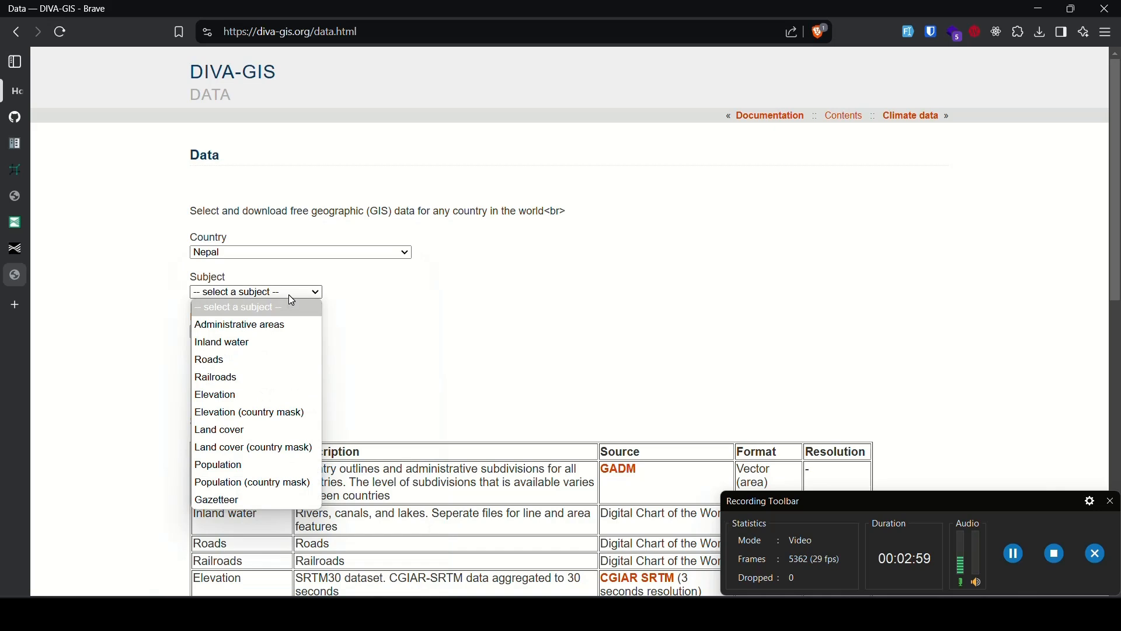
pyautogui.press('Escape')
pyautogui.click(281, 328)
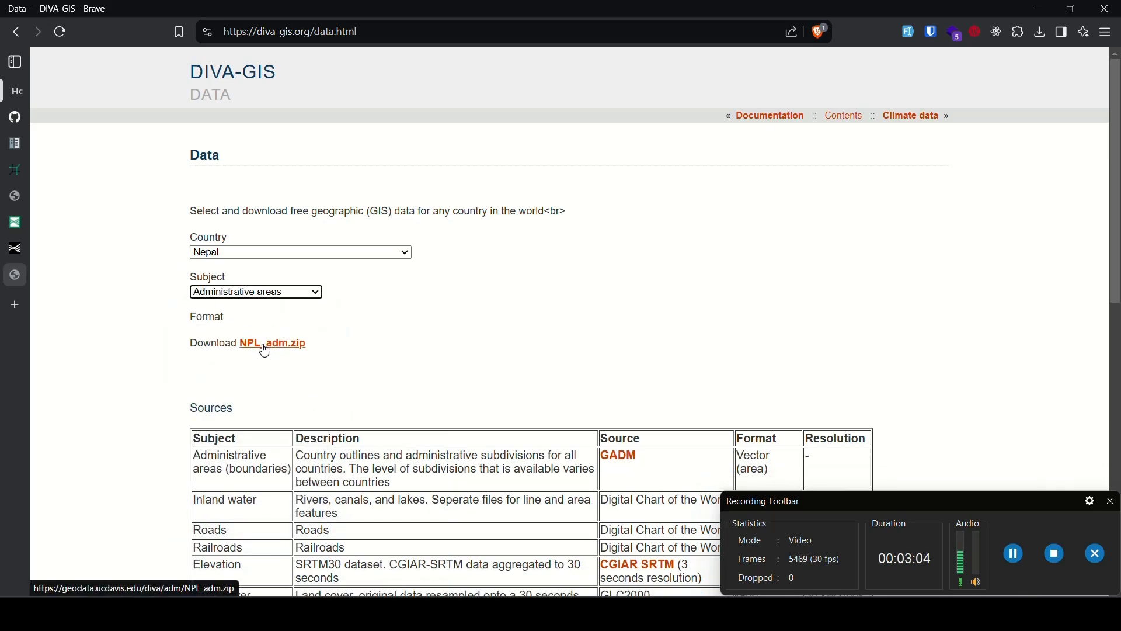
pyautogui.click(265, 346)
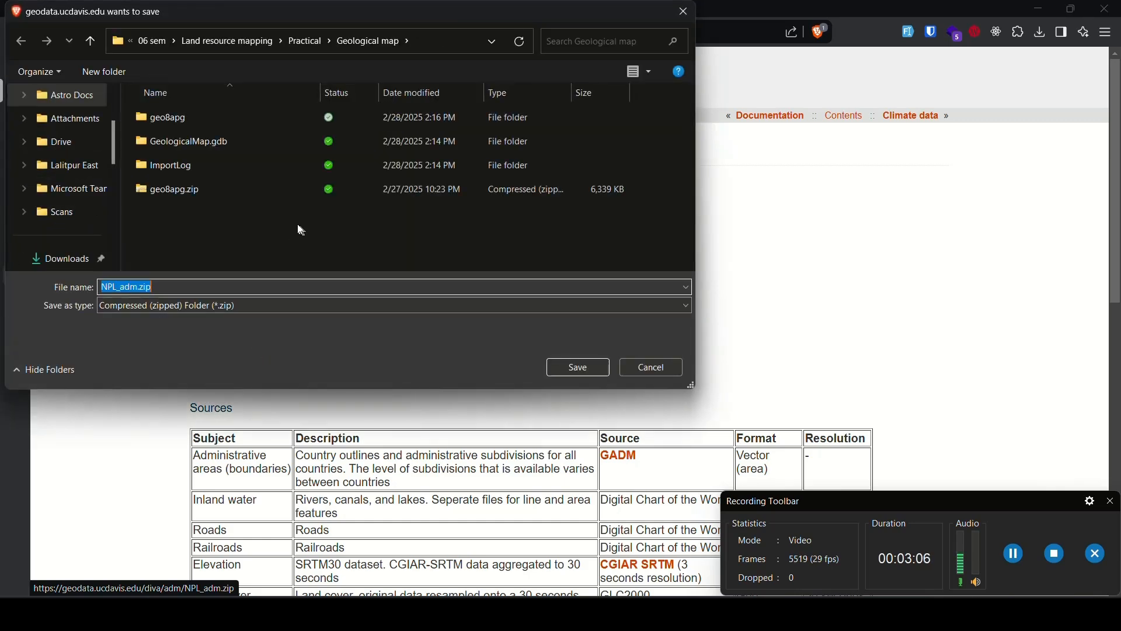
pyautogui.click(581, 369)
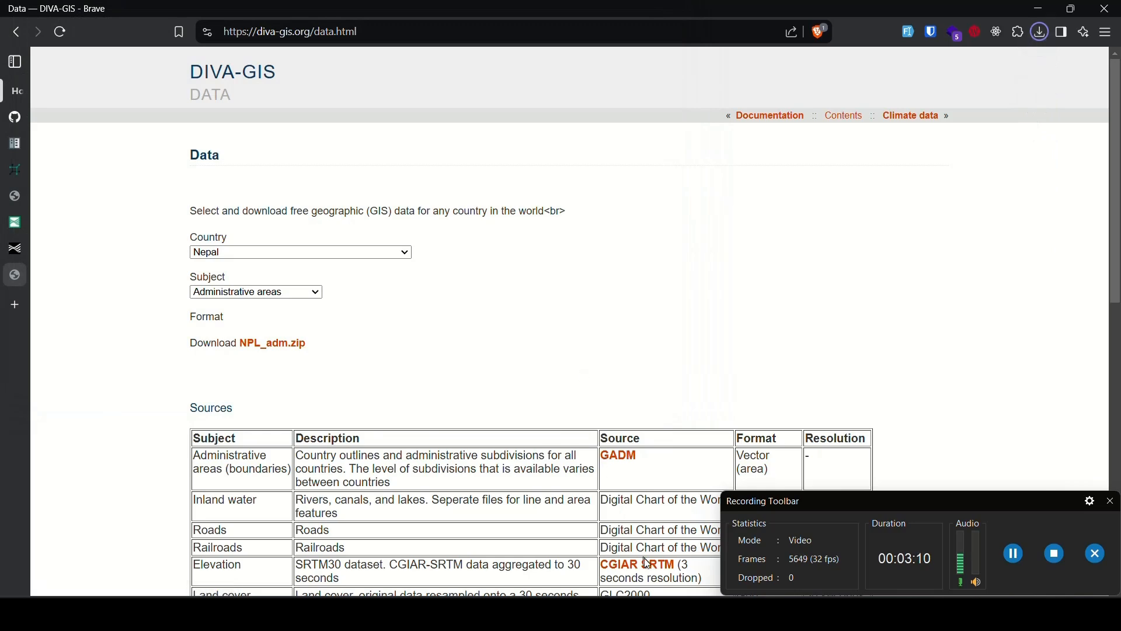
# Switch to File Explorer and extract NPL_adm.zip into an NPL_adm folder within Geological map.
pyautogui.click(627, 613)
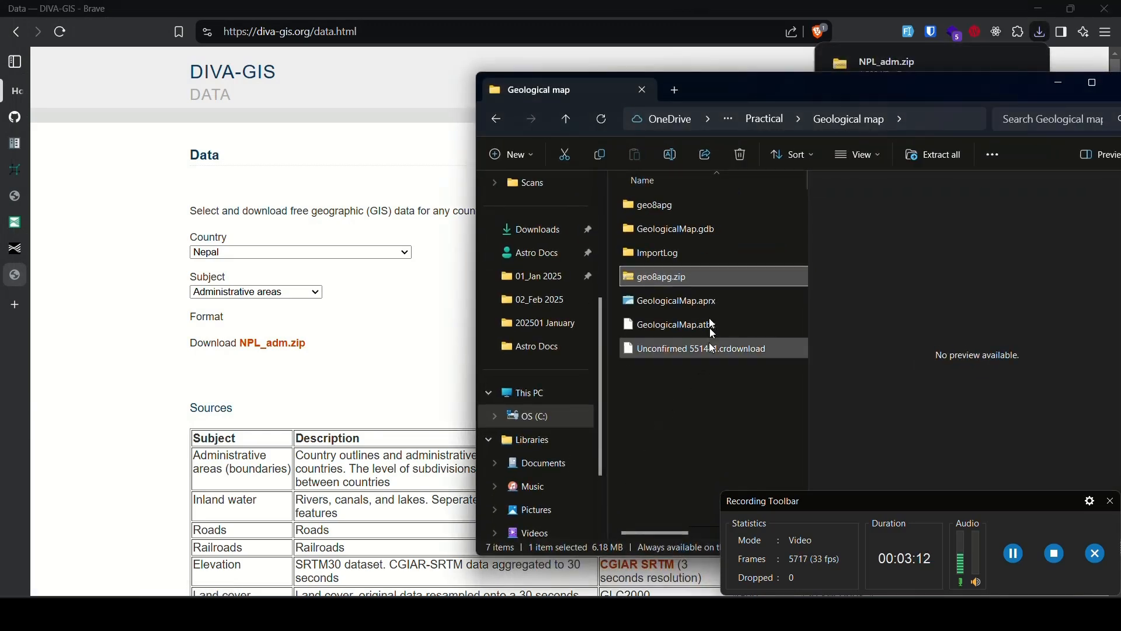
pyautogui.click(660, 350)
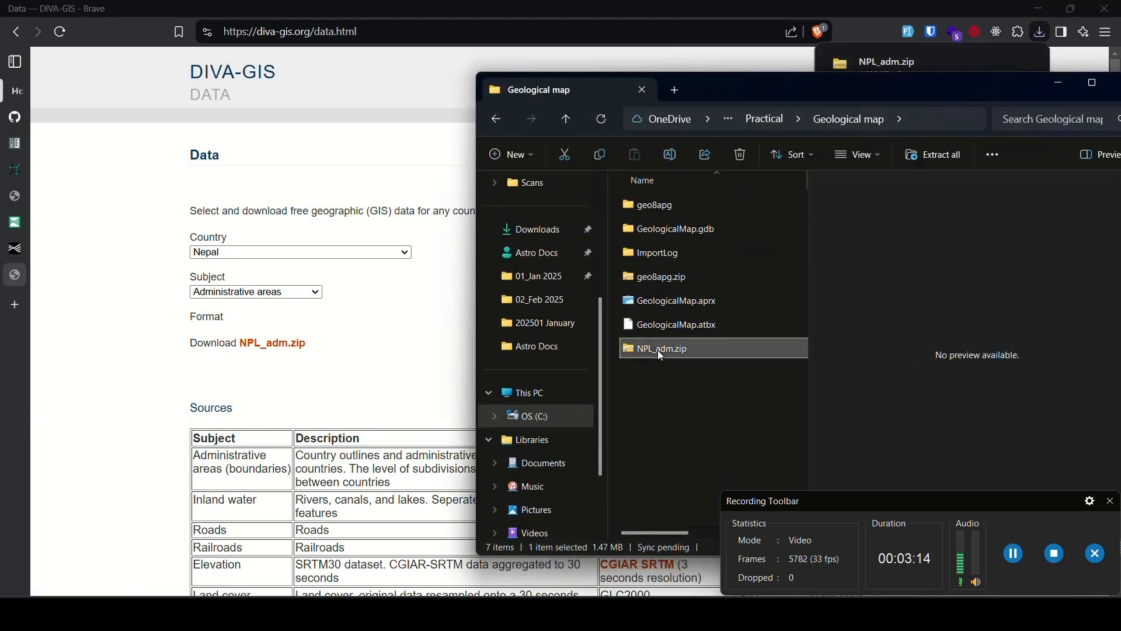
pyautogui.rightClick(657, 349)
pyautogui.moveTo(766, 79)
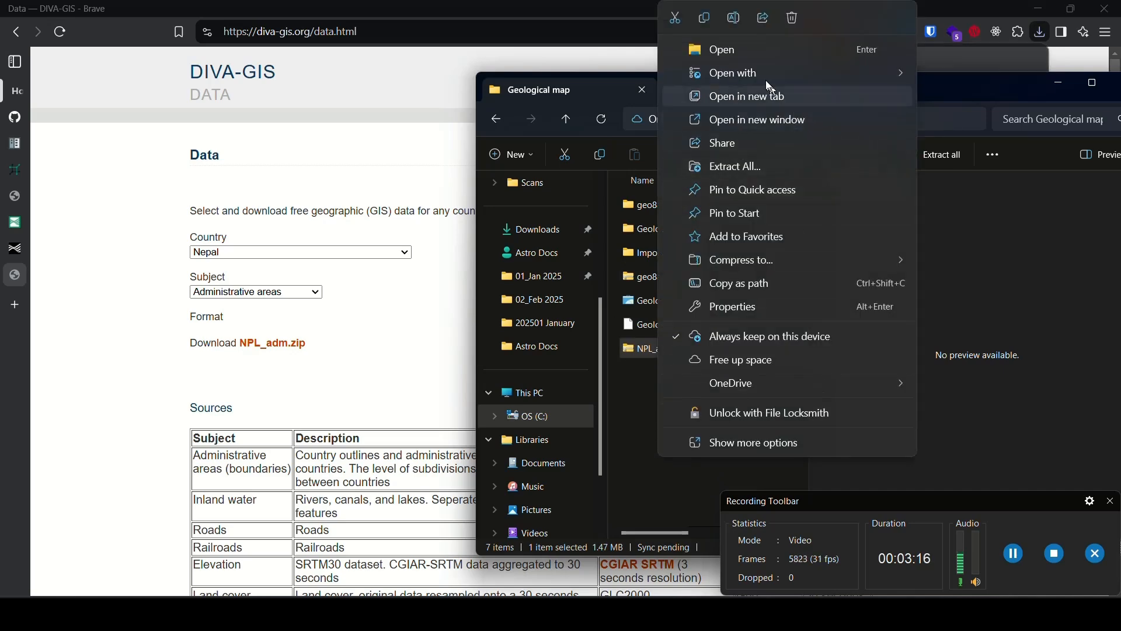
pyautogui.click(742, 171)
pyautogui.press('Return')
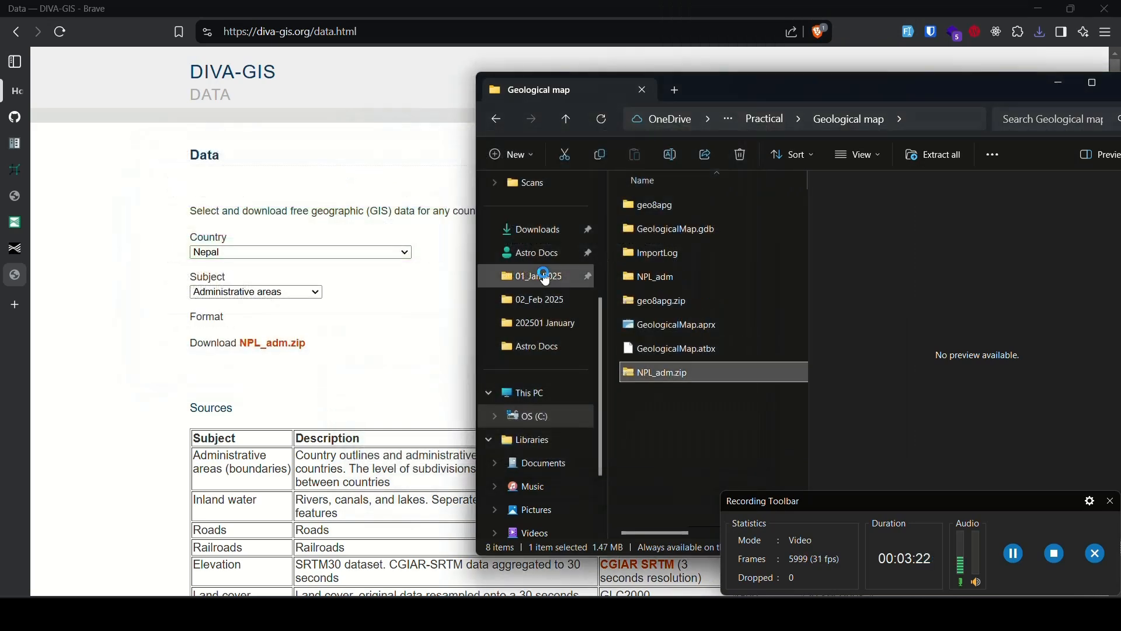
# Switch to ArcGIS Pro, refresh the Geological map folder in Add Data, and add NPL_adm0.shp from its NPL_adm folder to the map.
pyautogui.hotkey('alt', 'Tab')
pyautogui.hotkey('alt', 'Tab')
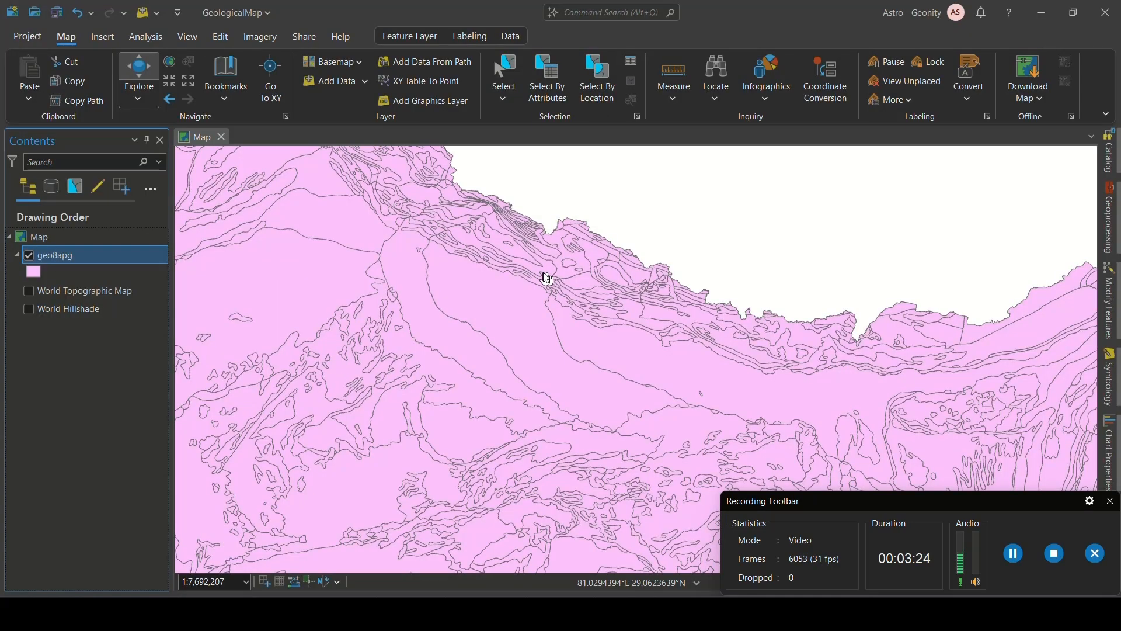
pyautogui.click(341, 83)
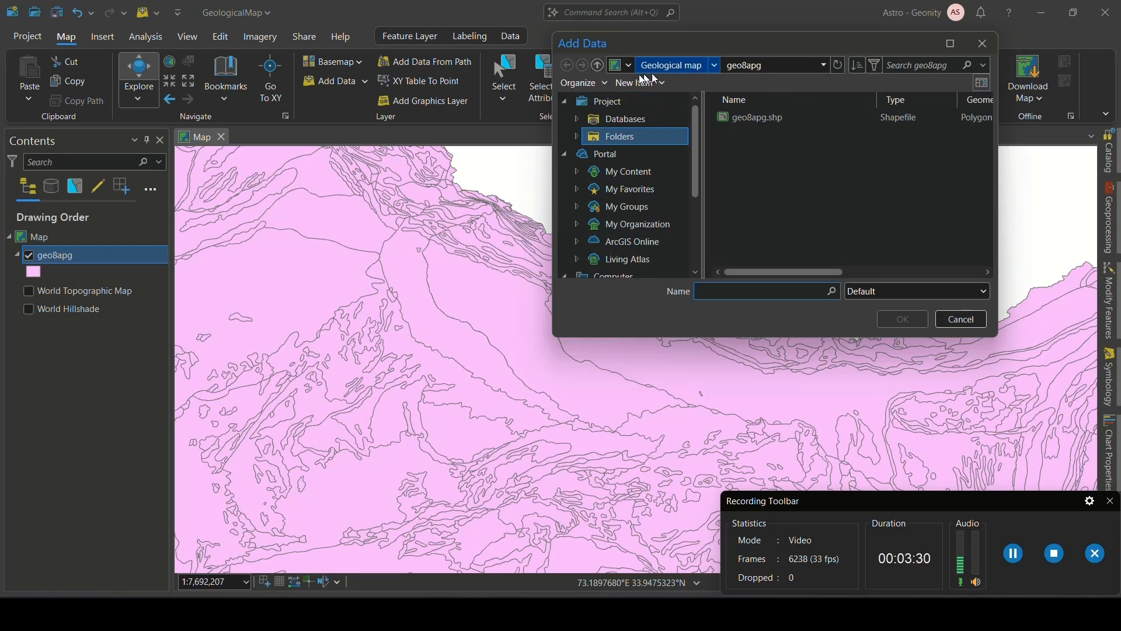
pyautogui.click(598, 65)
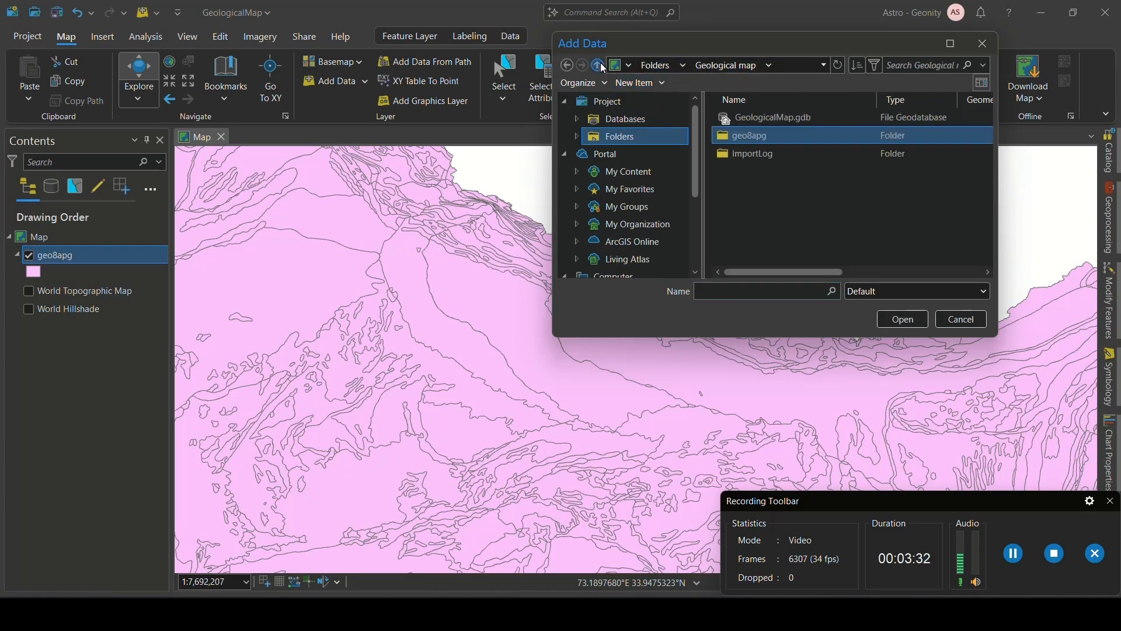
pyautogui.click(842, 69)
pyautogui.click(759, 173)
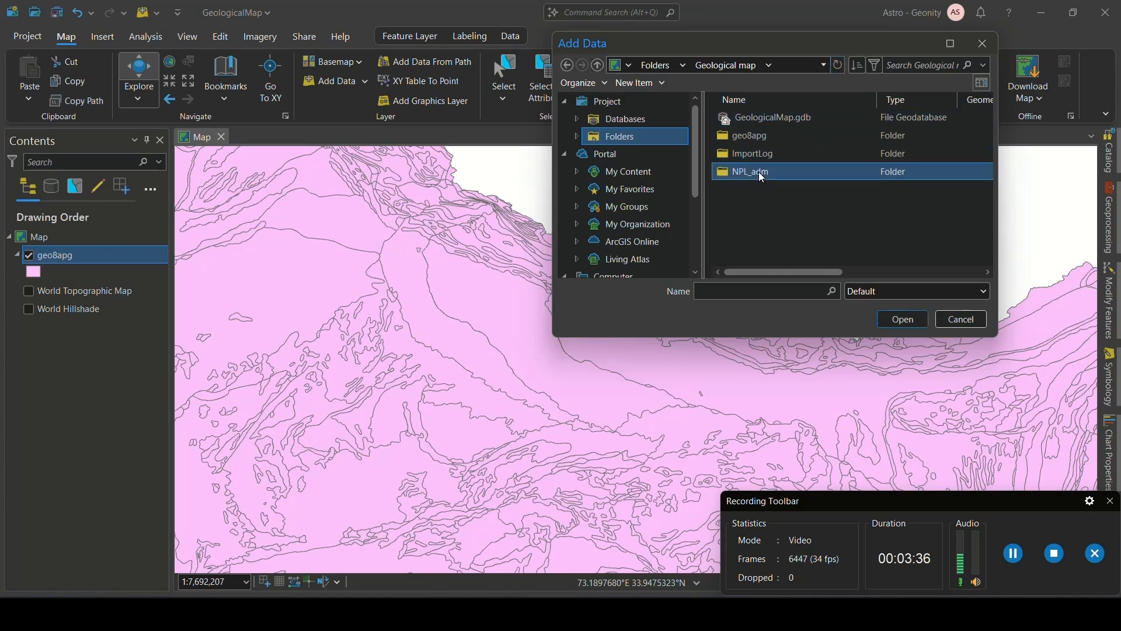
pyautogui.doubleClick(758, 172)
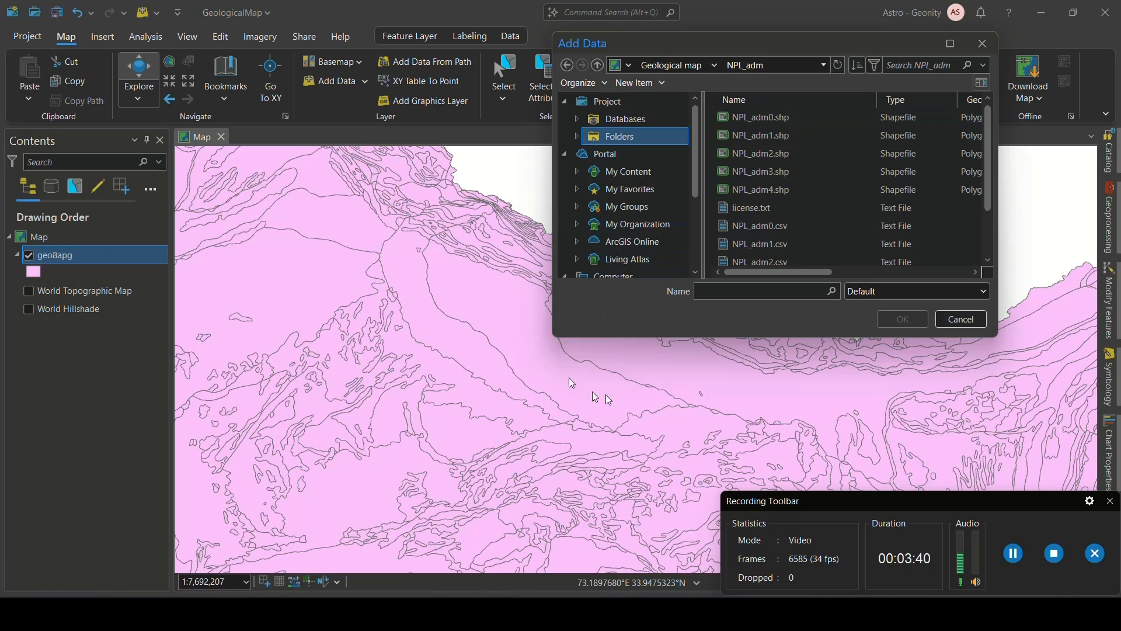
pyautogui.click(758, 124)
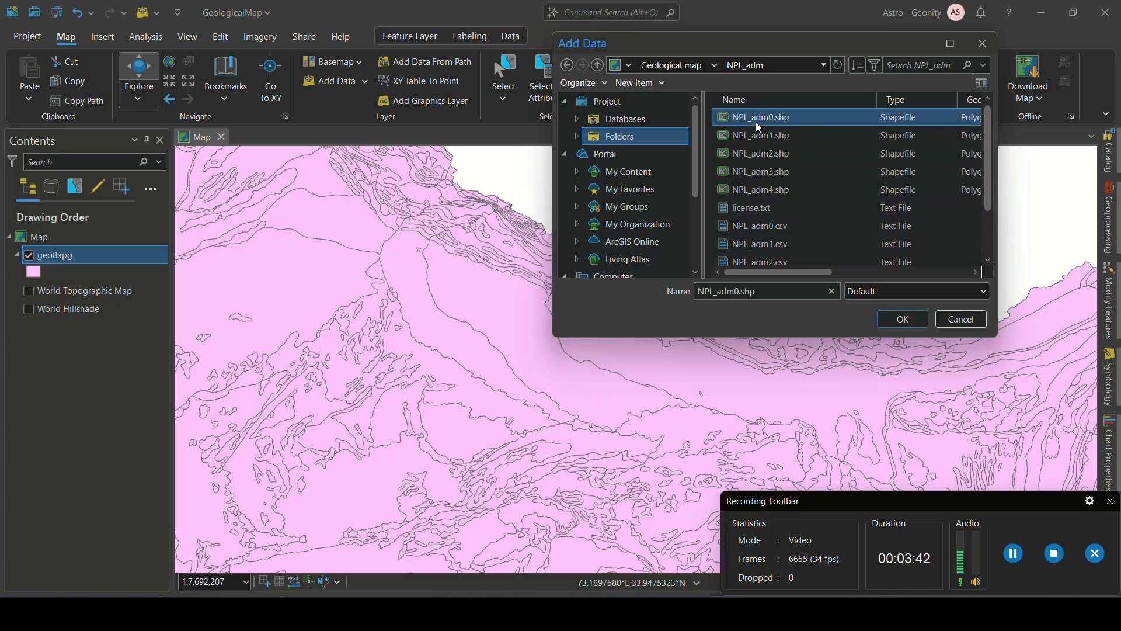
pyautogui.click(766, 137)
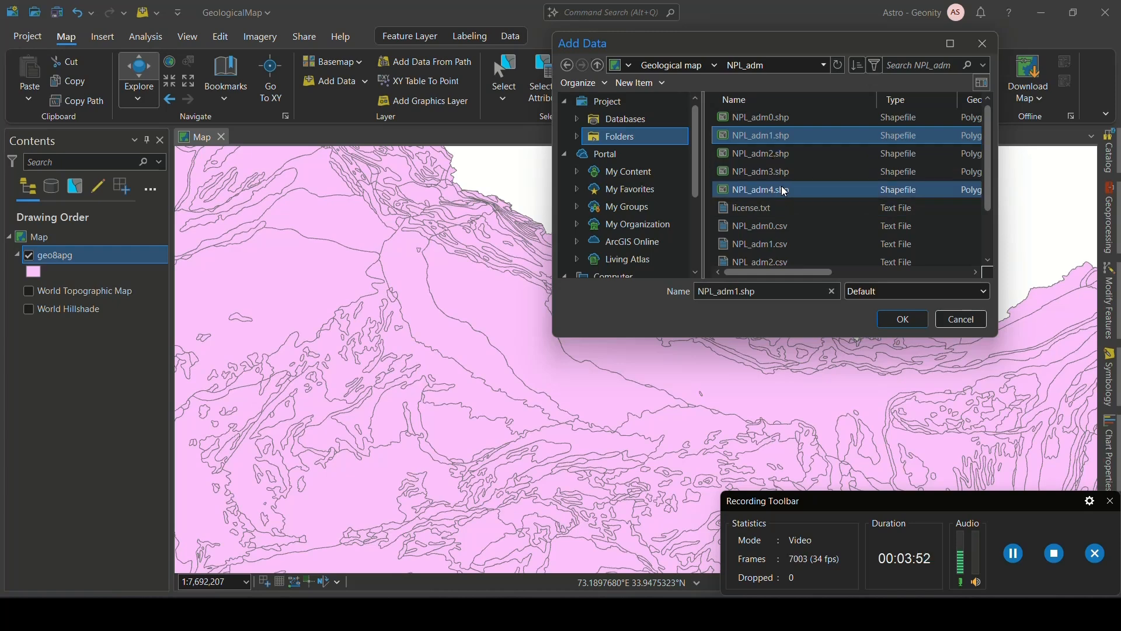
pyautogui.click(764, 120)
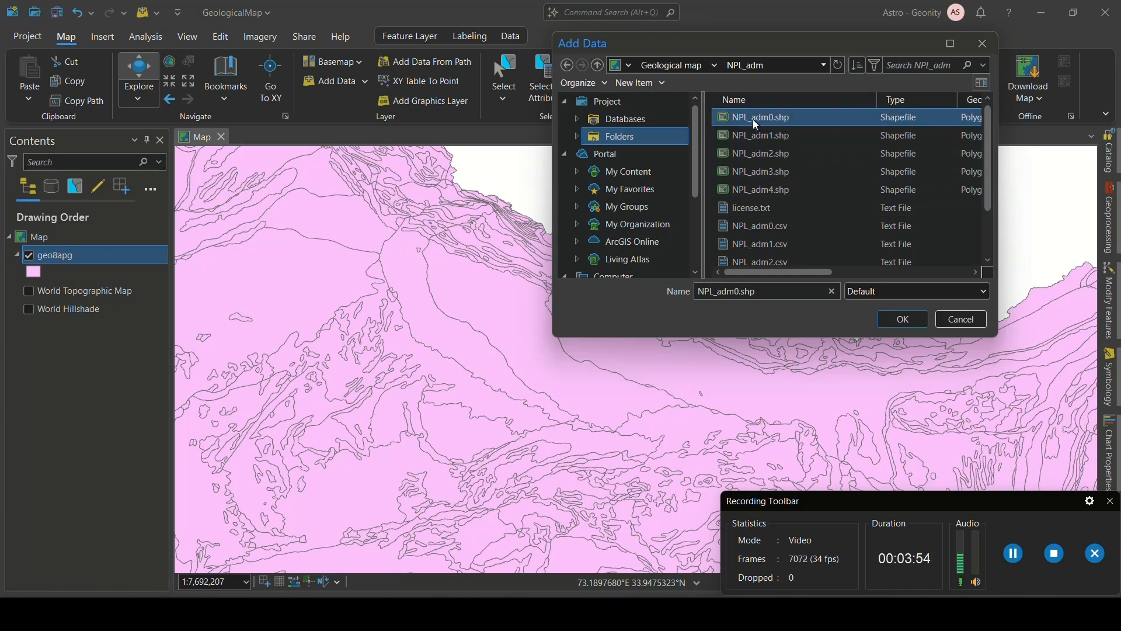
pyautogui.click(914, 323)
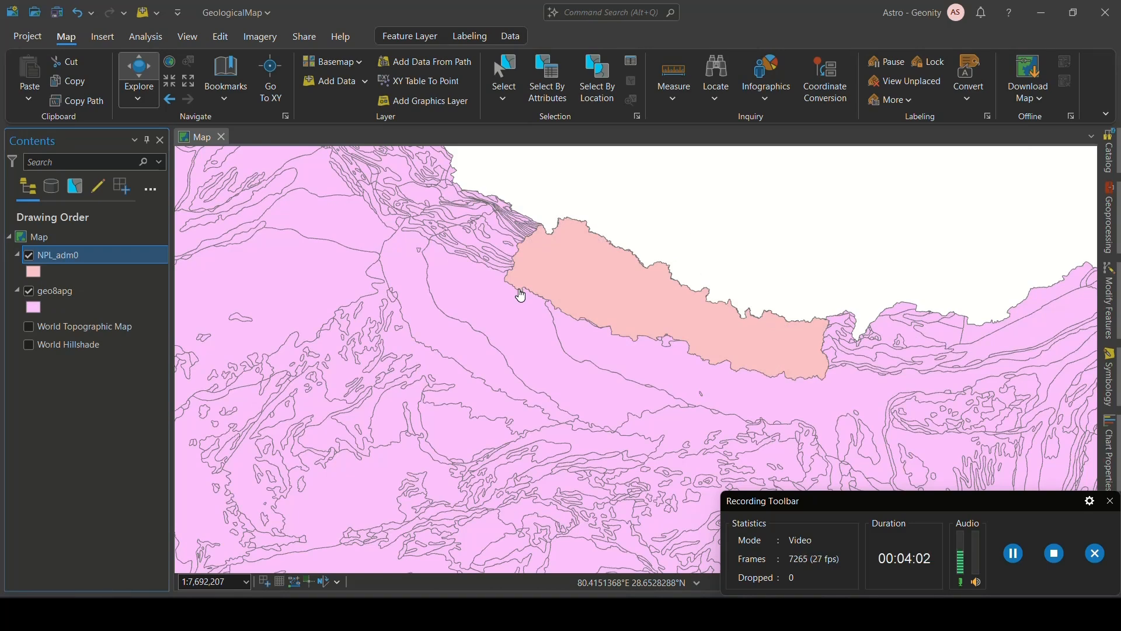
# Examine the source properties of the geo8apg layer for its spatial reference and geographic coordinate system, leaving the settings as they are.
pyautogui.click(65, 296)
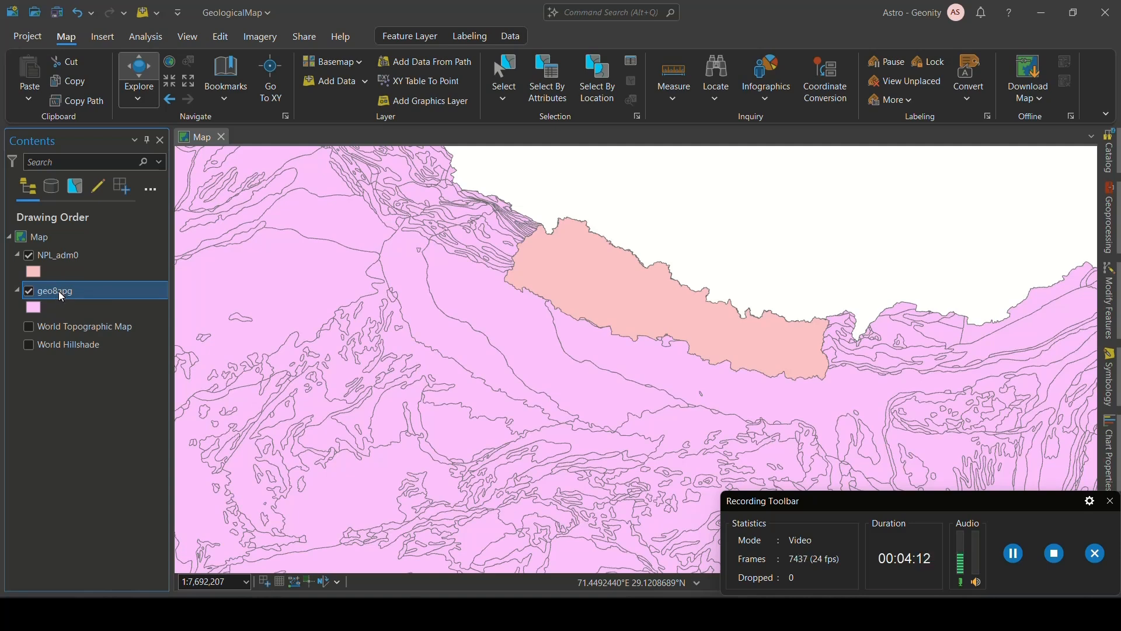
pyautogui.rightClick(59, 291)
pyautogui.click(114, 574)
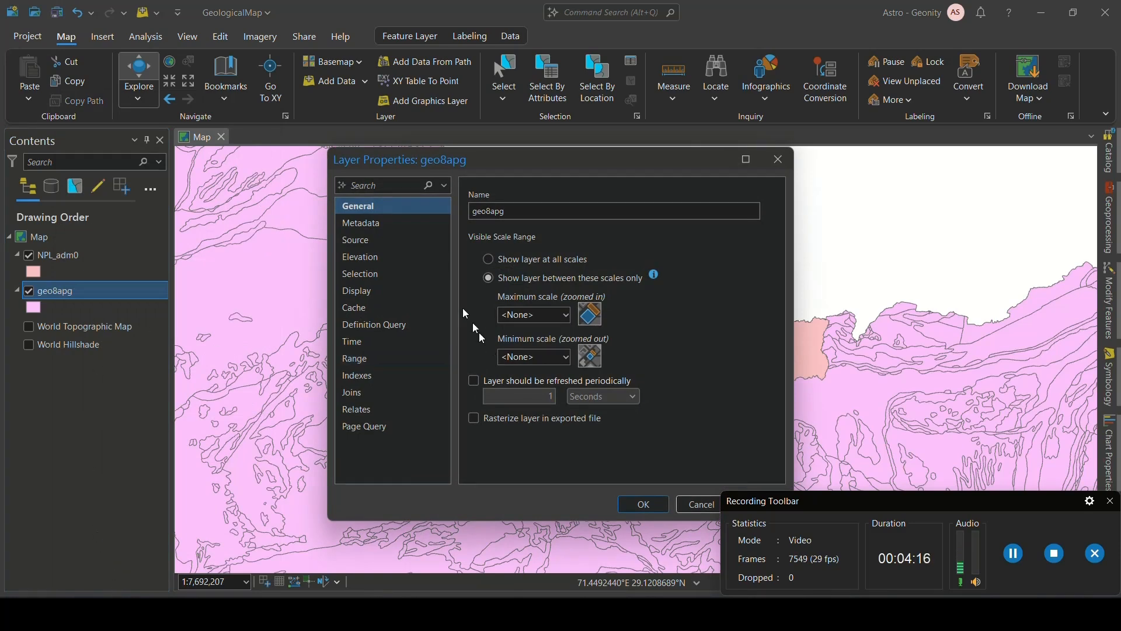
pyautogui.click(367, 244)
pyautogui.click(546, 340)
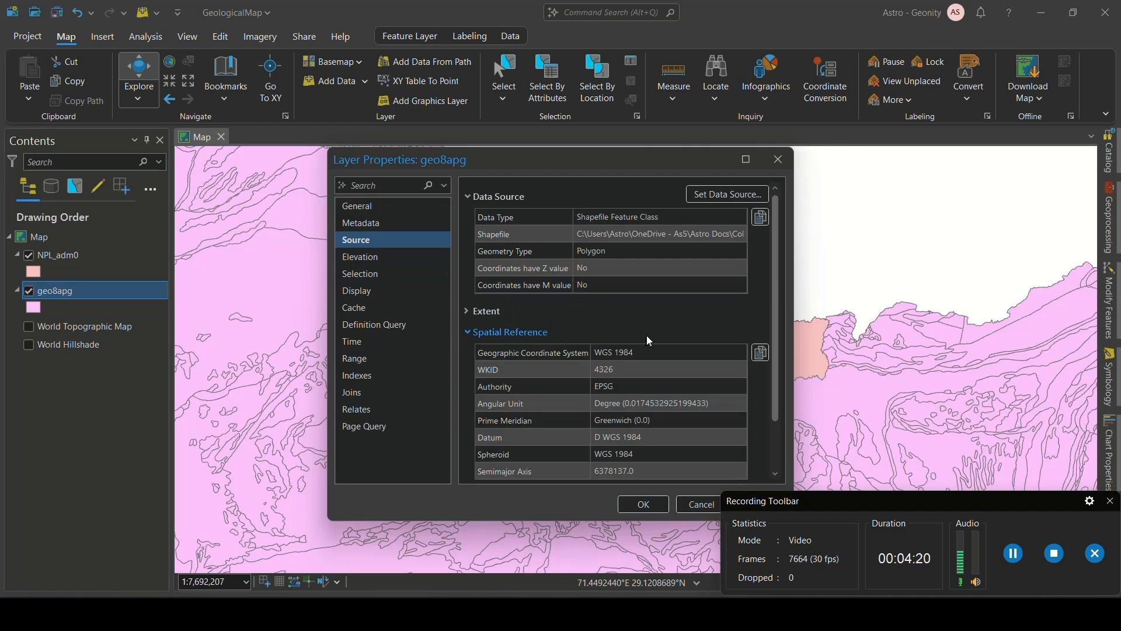
pyautogui.scroll(-2, 646, 335)
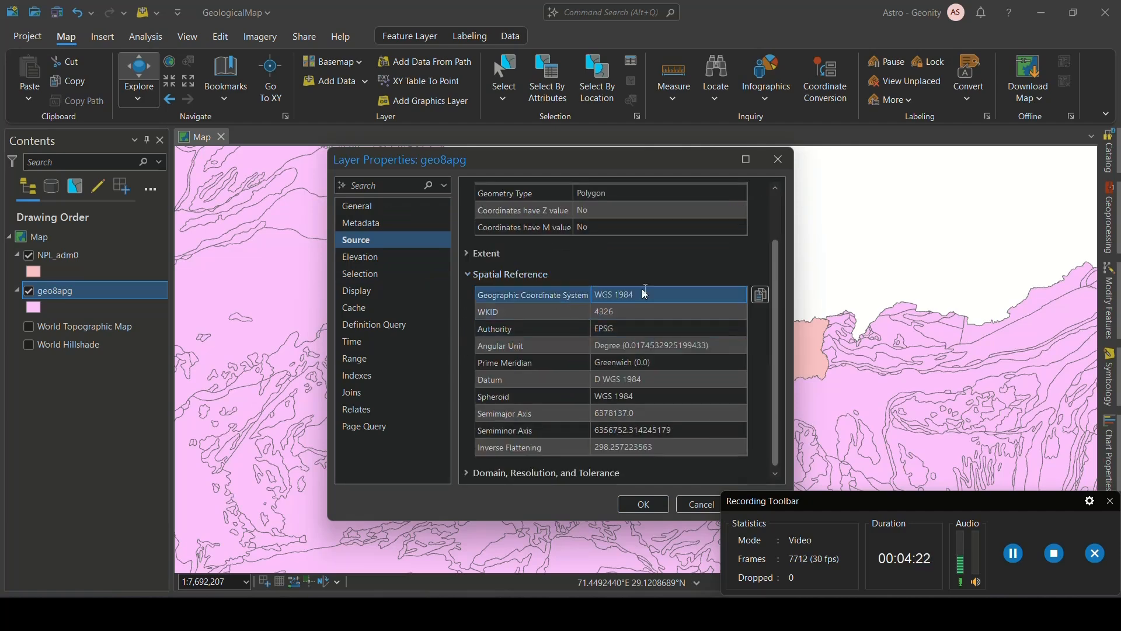
pyautogui.click(622, 294)
pyautogui.moveTo(622, 293); pyautogui.dragTo(591, 296)
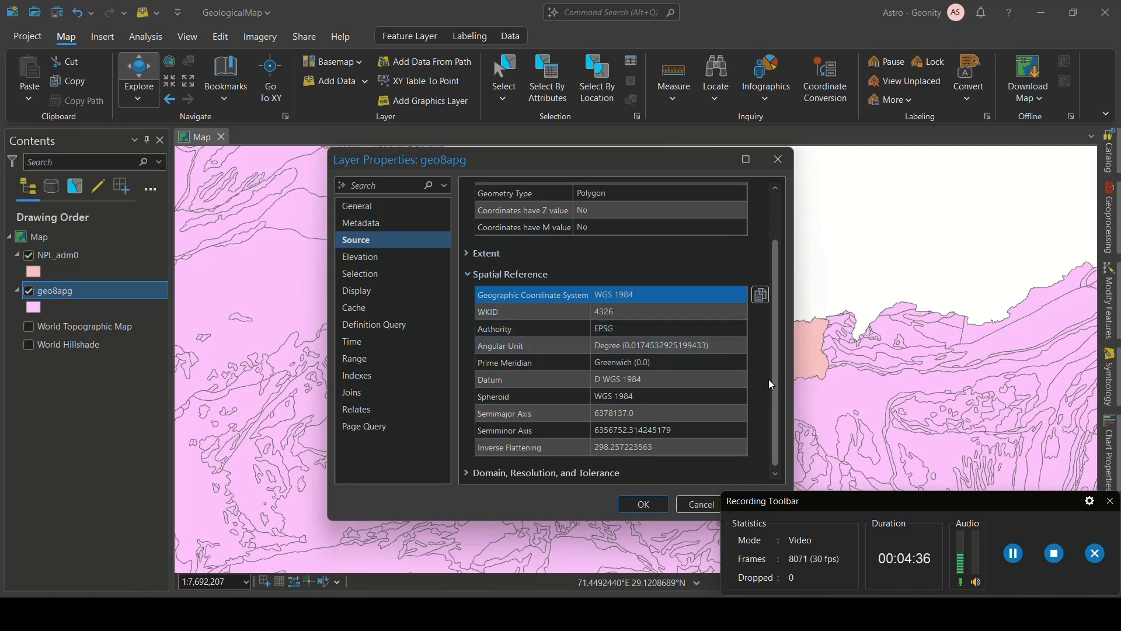
pyautogui.click(621, 332)
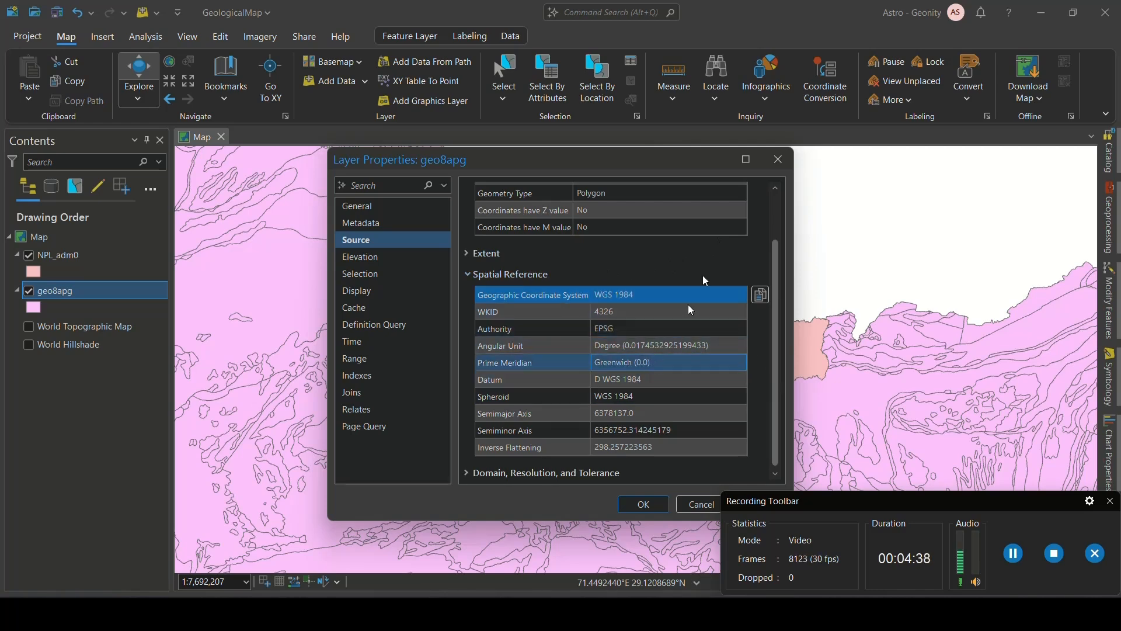
pyautogui.click(779, 161)
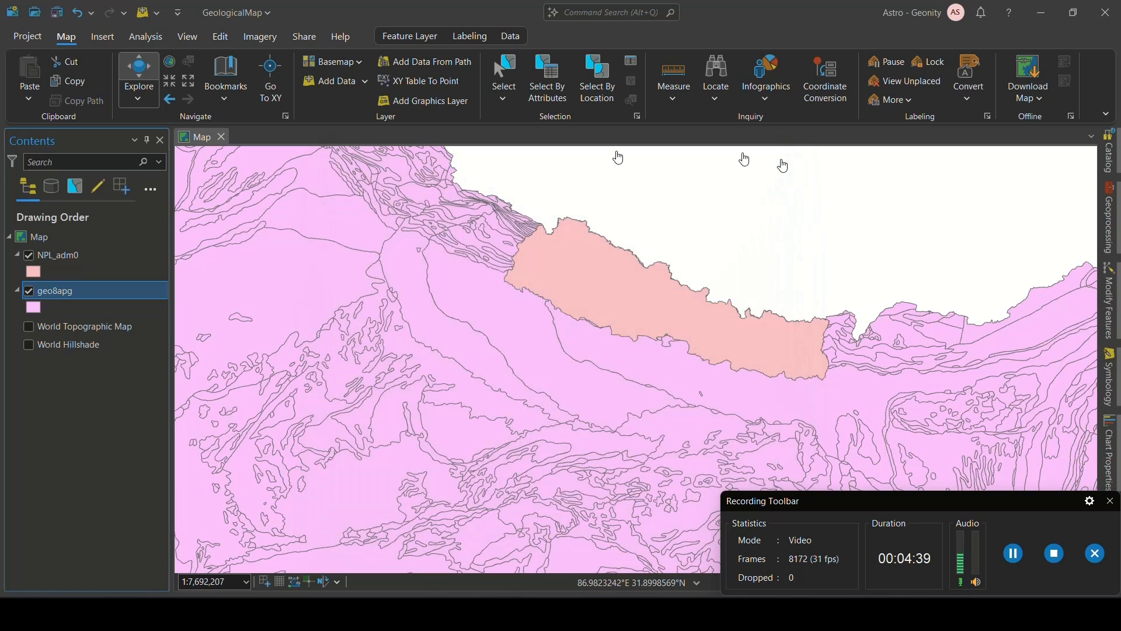
# Check the geographic coordinate system of the NPL_adm0 layer in its source properties.
pyautogui.rightClick(66, 255)
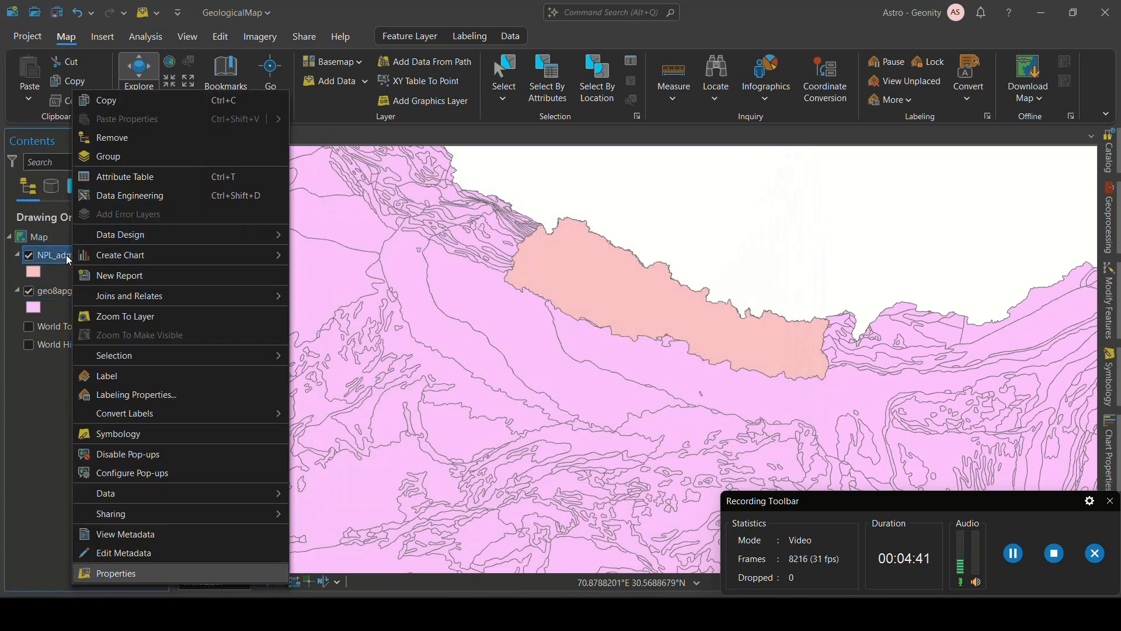
pyautogui.click(164, 574)
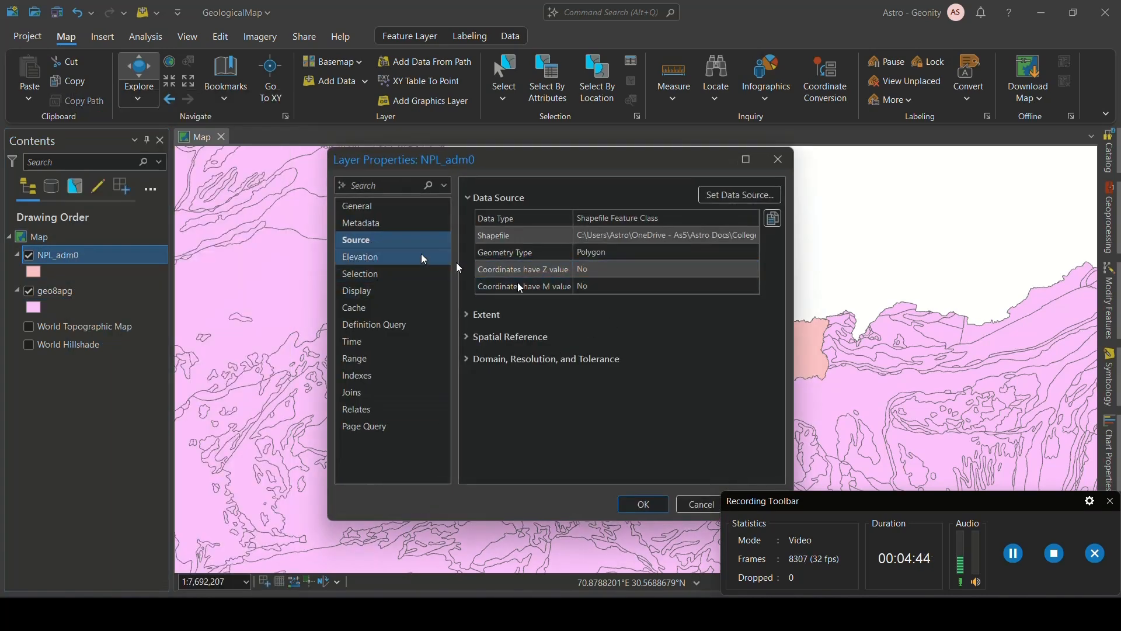
pyautogui.click(516, 338)
pyautogui.scroll(-2, 515, 336)
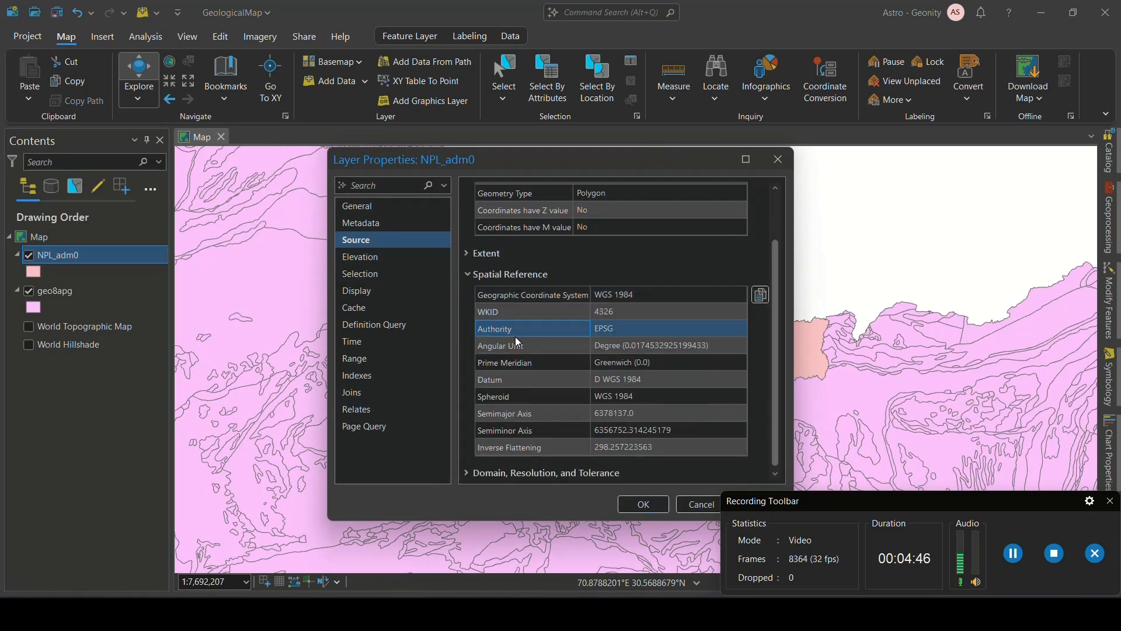
pyautogui.click(648, 295)
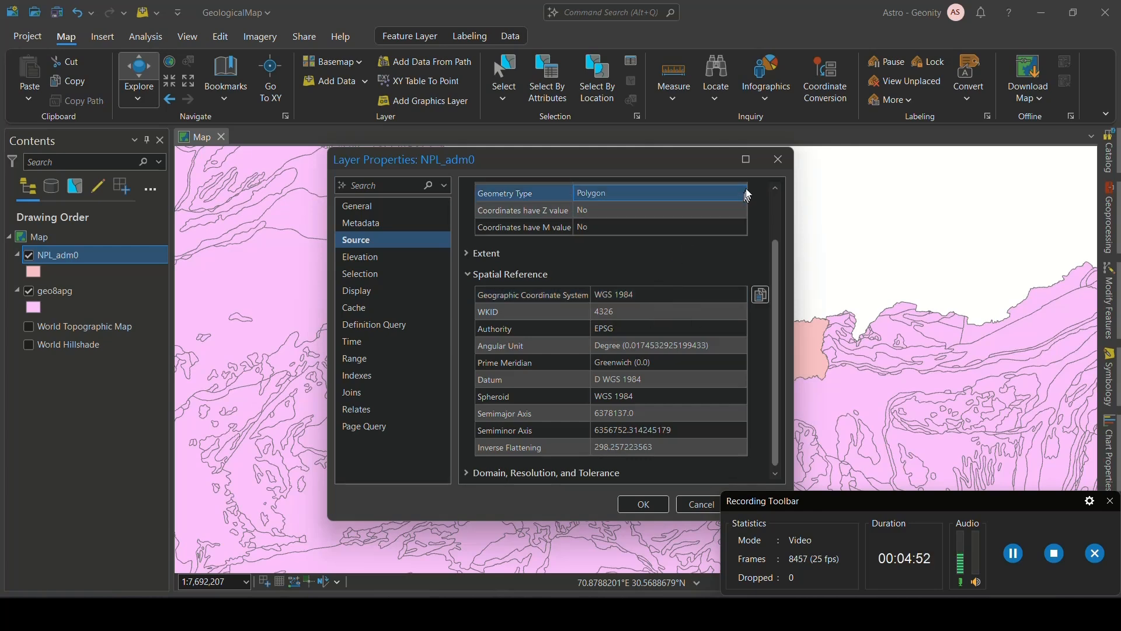
pyautogui.click(777, 159)
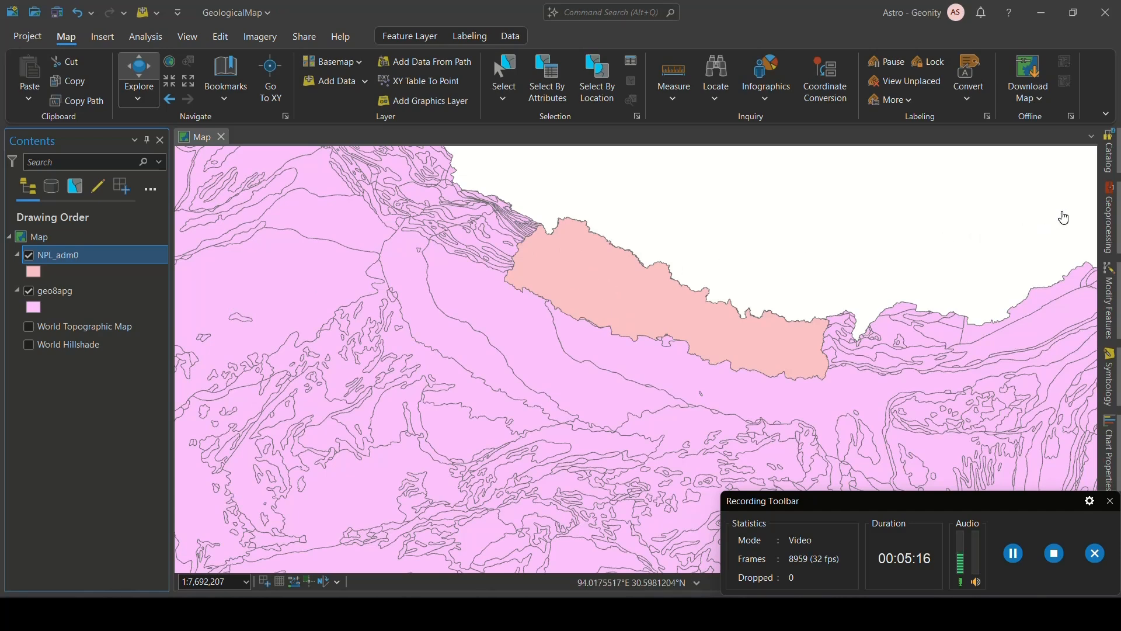
# Search the geoprocessing tools for "intersect" and open the Intersect tool from Analysis Tools.
pyautogui.click(145, 37)
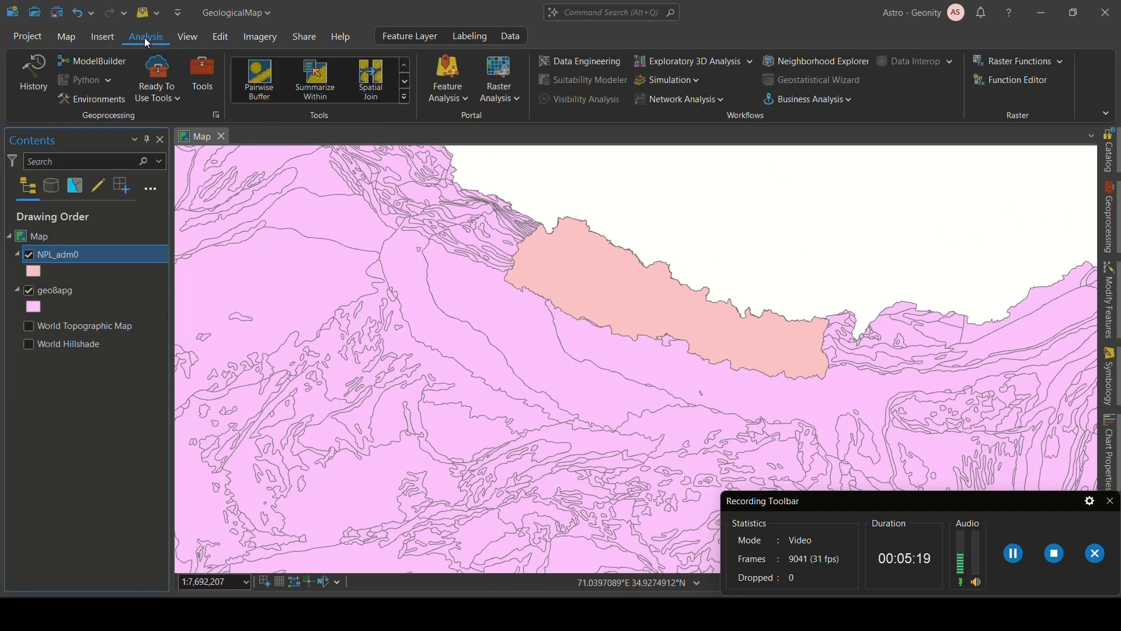
pyautogui.click(198, 76)
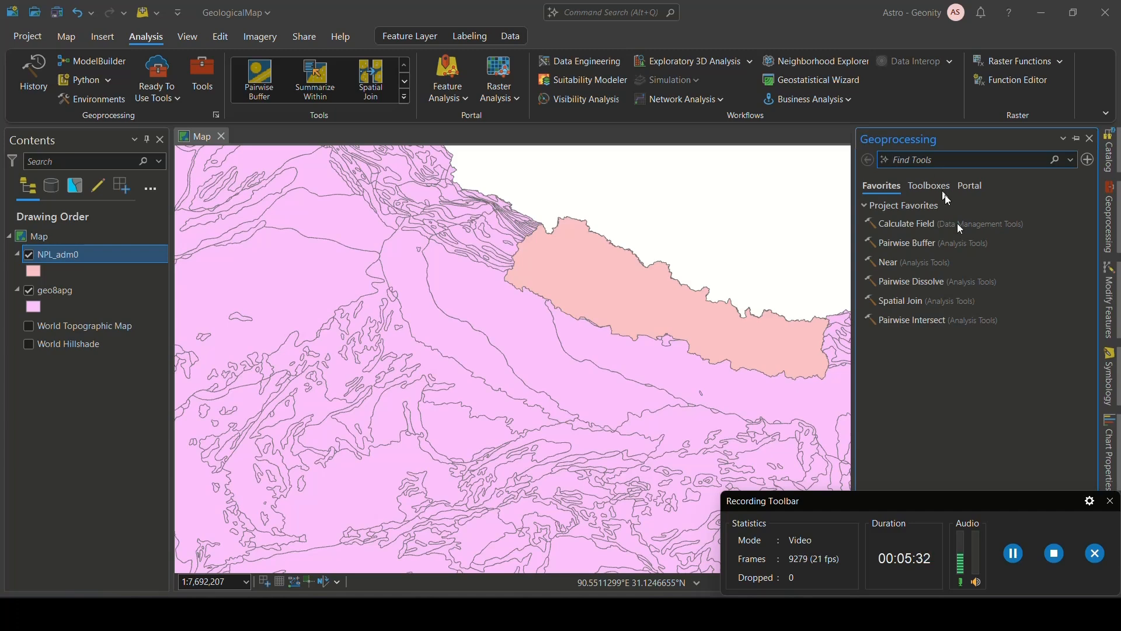
pyautogui.click(1019, 539)
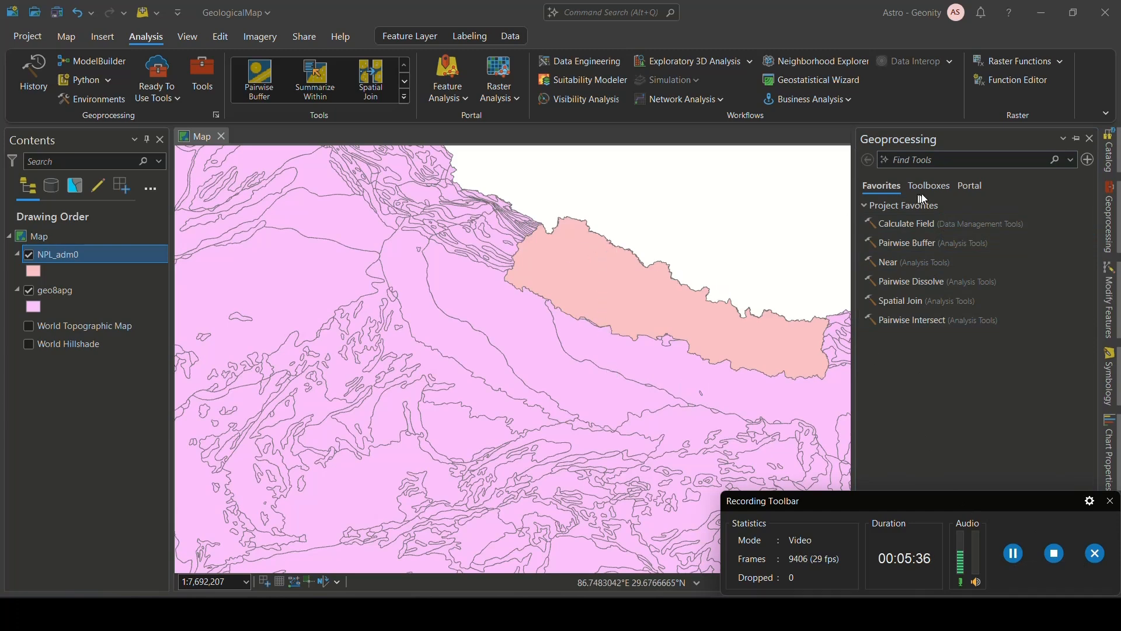
pyautogui.click(956, 159)
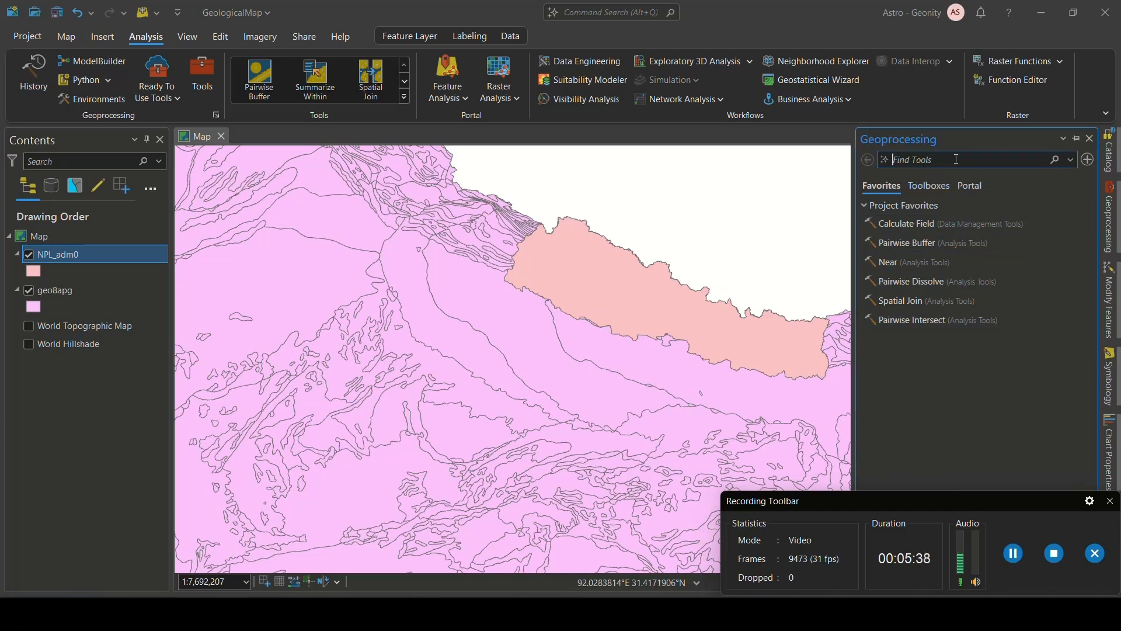
pyautogui.write('inters')
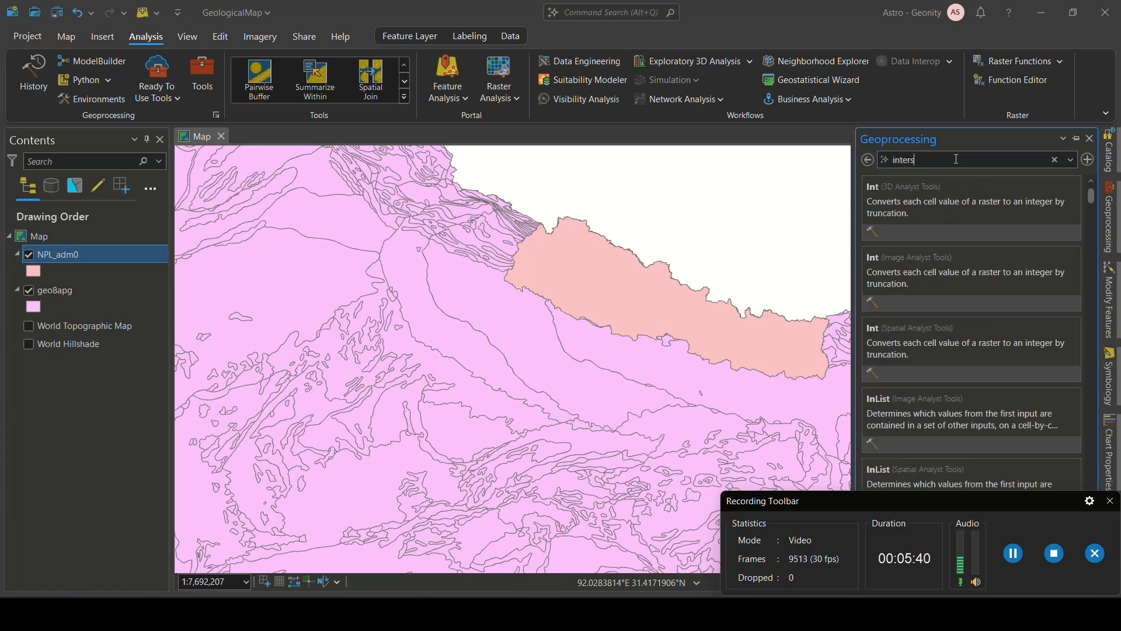
pyautogui.write('ect')
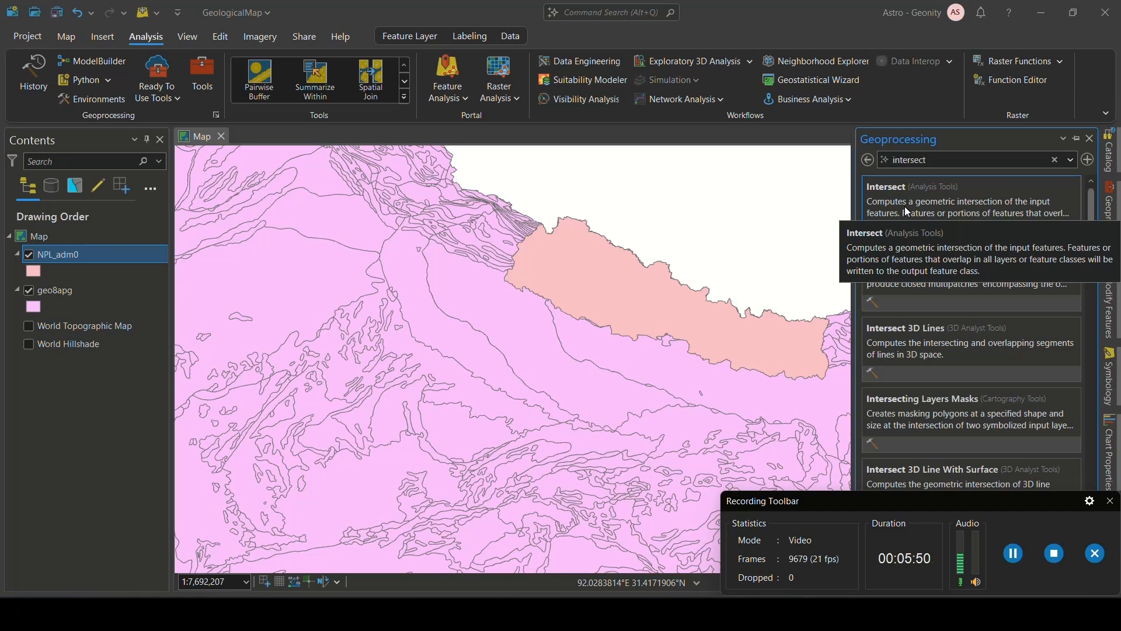
pyautogui.click(888, 191)
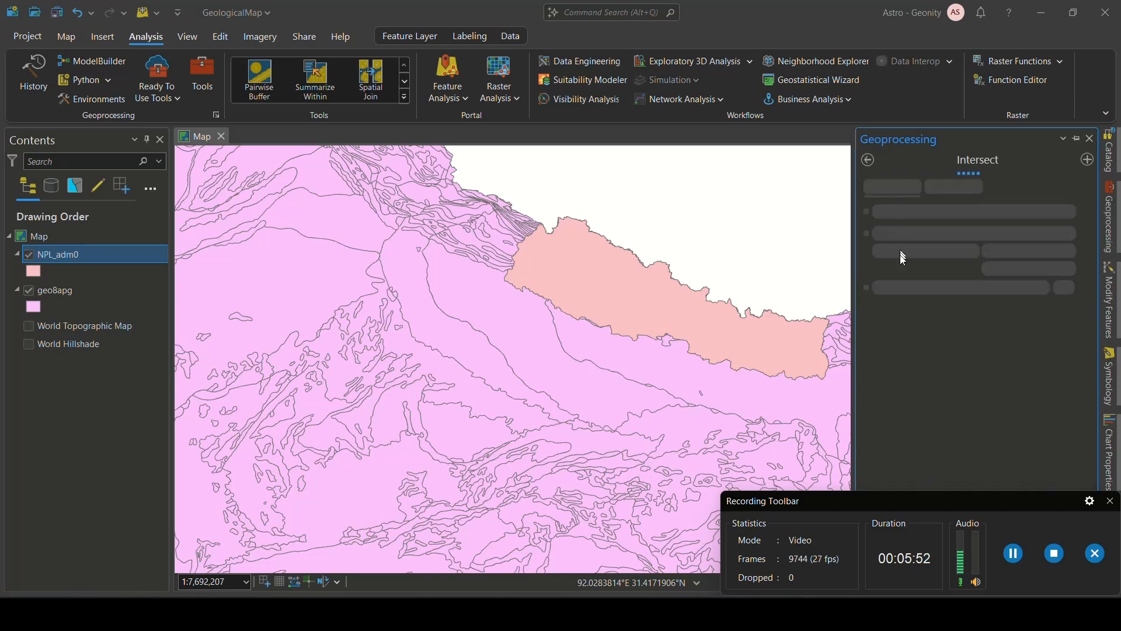
pyautogui.click(1110, 501)
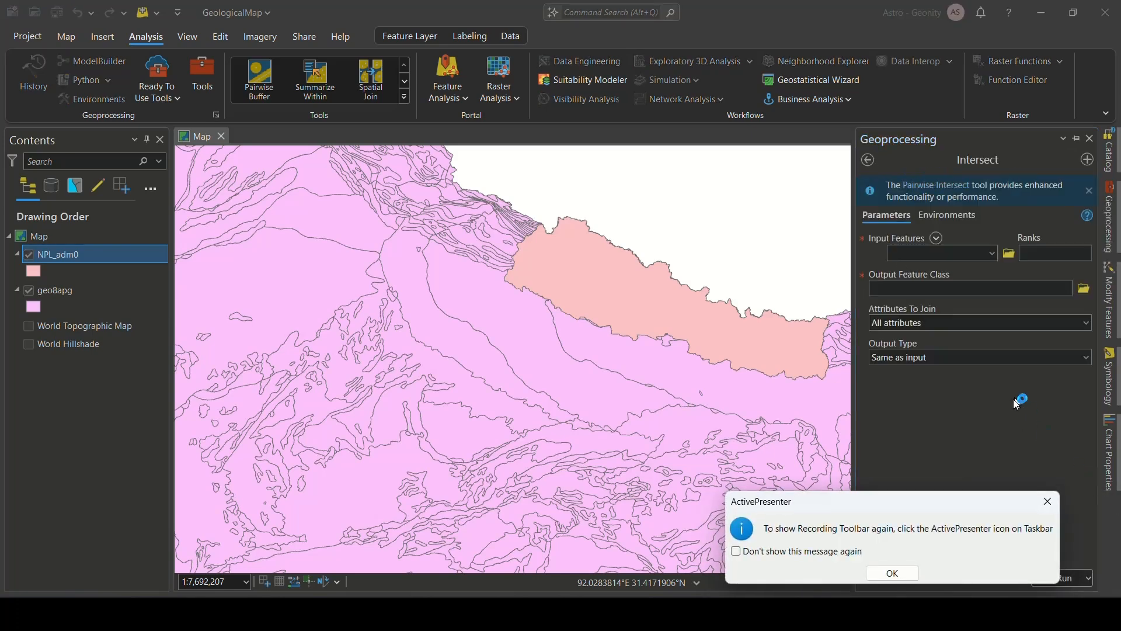
pyautogui.click(893, 570)
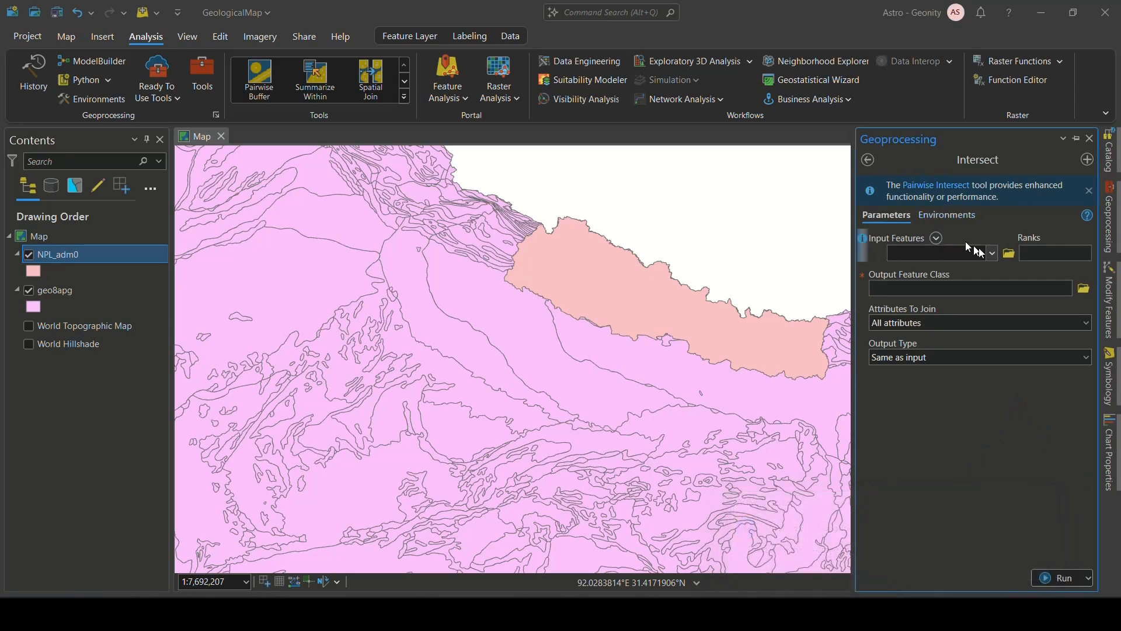
# Set NPL_adm0 and geo8apg as the two input features of the Intersect tool.
pyautogui.click(993, 252)
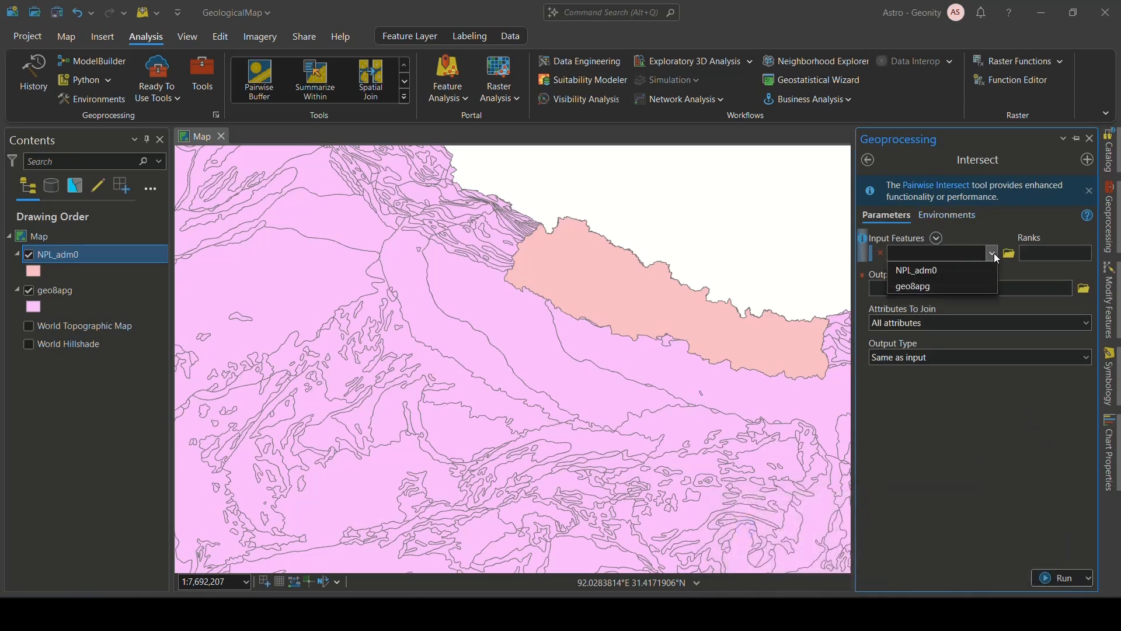
pyautogui.click(925, 275)
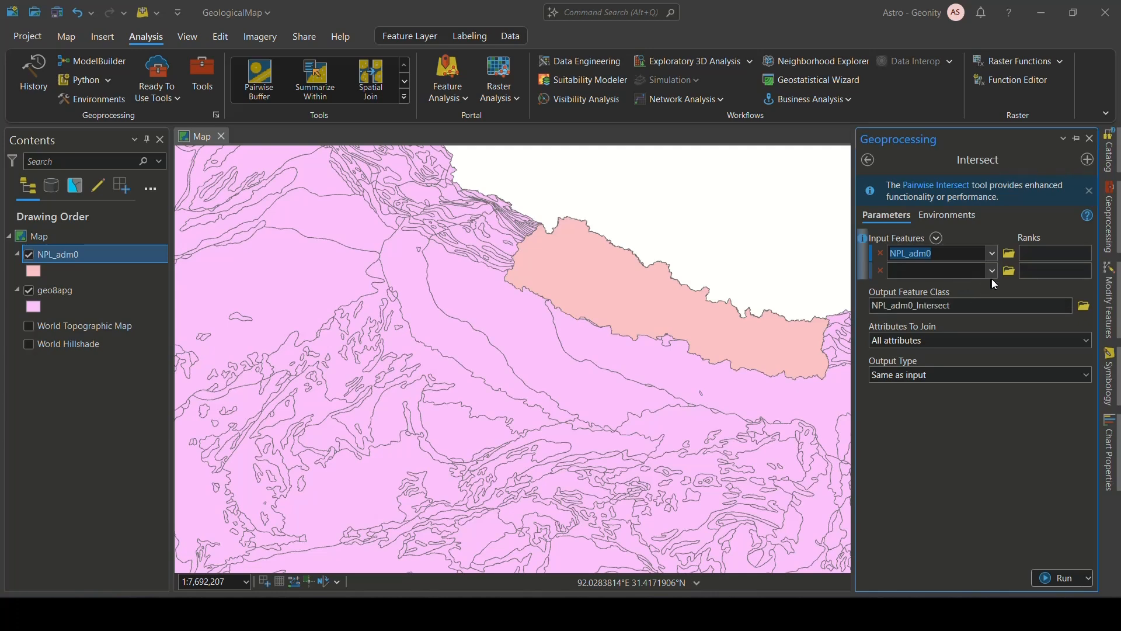
pyautogui.click(993, 275)
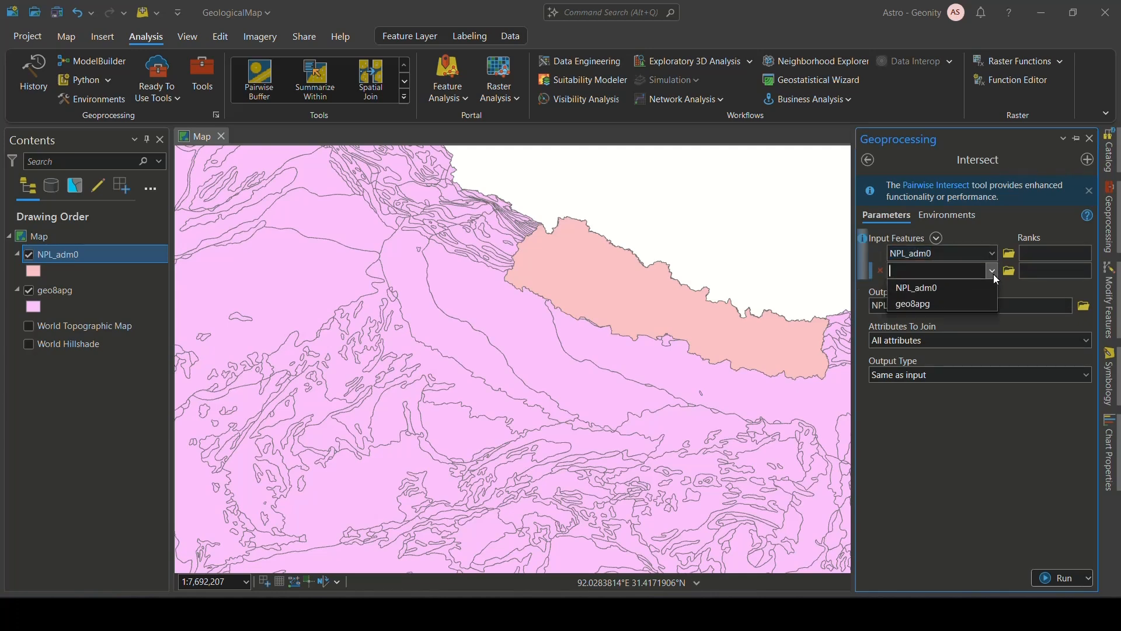
pyautogui.click(925, 303)
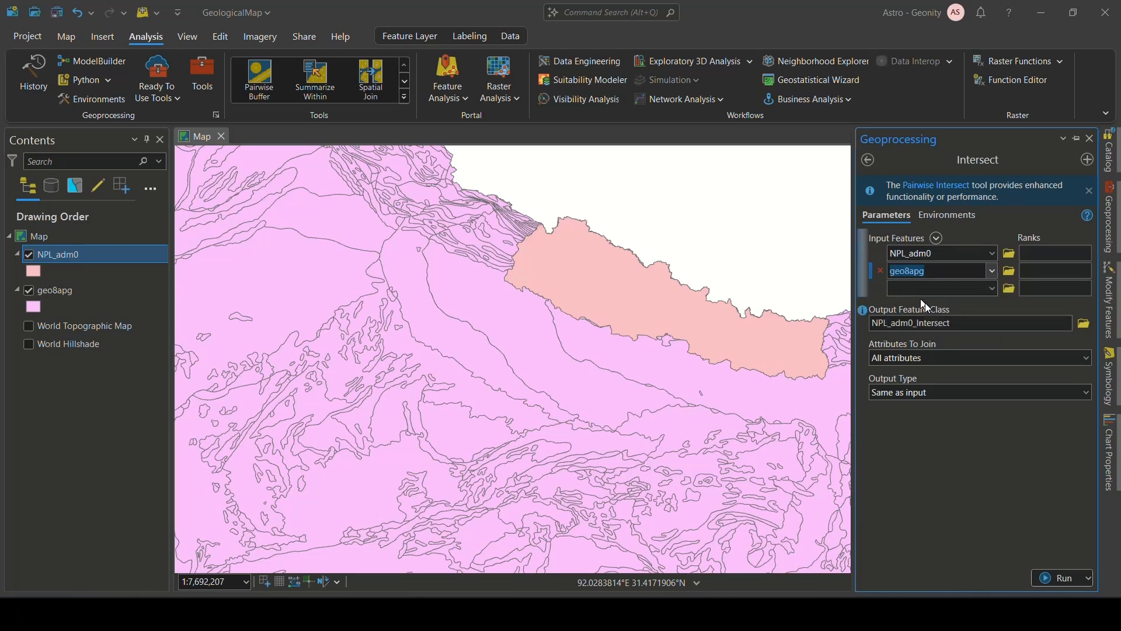
pyautogui.click(991, 446)
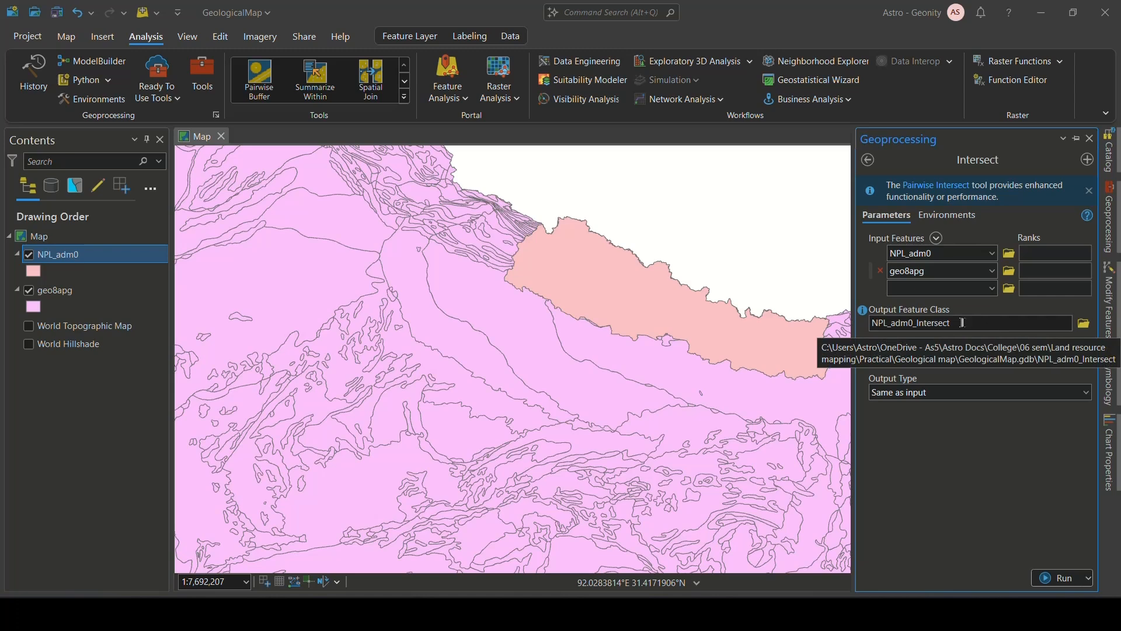
# Name the output feature class NPL_geo in GeologicalMap.gdb and run the Intersect tool.
pyautogui.click(1042, 323)
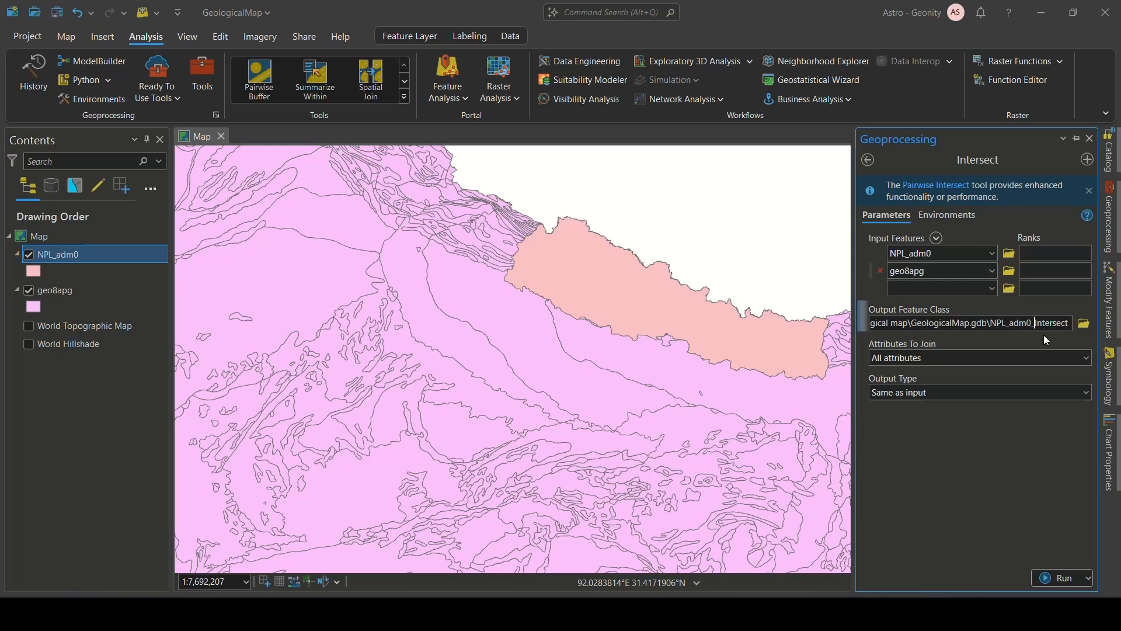
pyautogui.press('BackSpace')
pyautogui.press('BackSpace')
pyautogui.press('BackSpace')
pyautogui.press('BackSpace')
pyautogui.press('BackSpace')
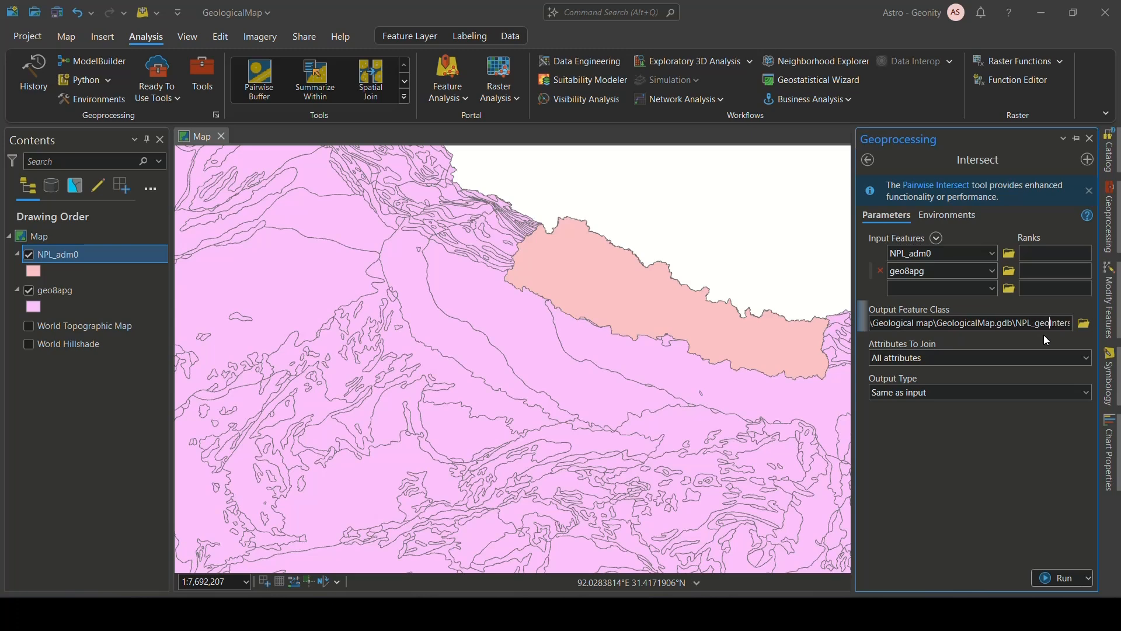
pyautogui.write('geo')
pyautogui.press('Delete')
pyautogui.press('Delete')
pyautogui.press('Delete')
pyautogui.press('Delete')
pyautogui.press('Delete')
pyautogui.press('Delete')
pyautogui.press('Delete')
pyautogui.press('Delete')
pyautogui.press('Delete')
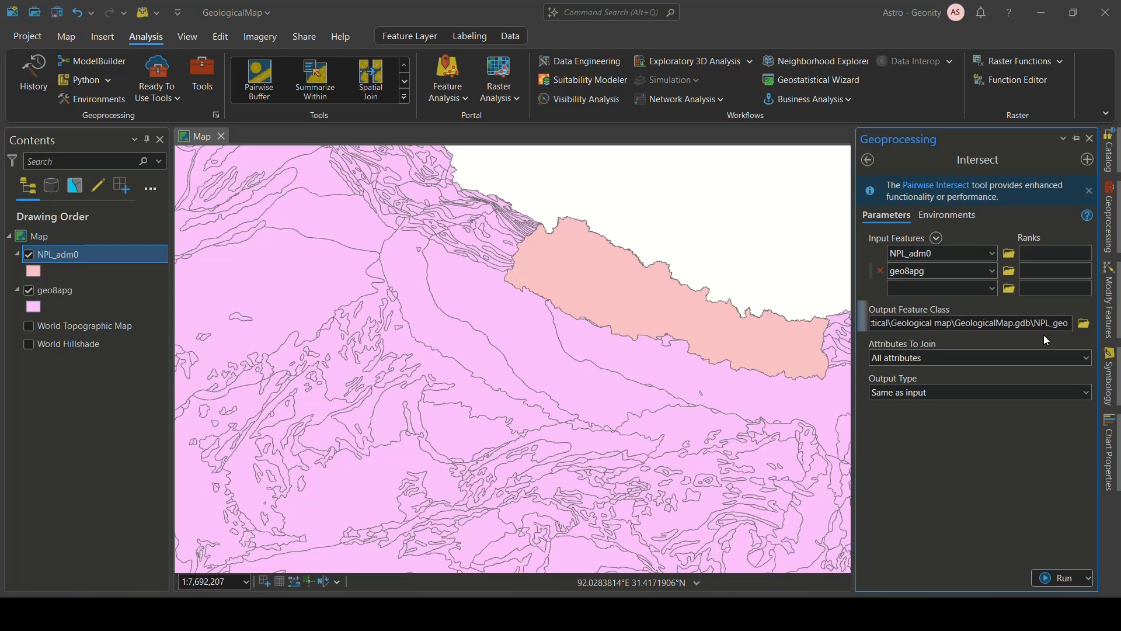
pyautogui.click(1039, 447)
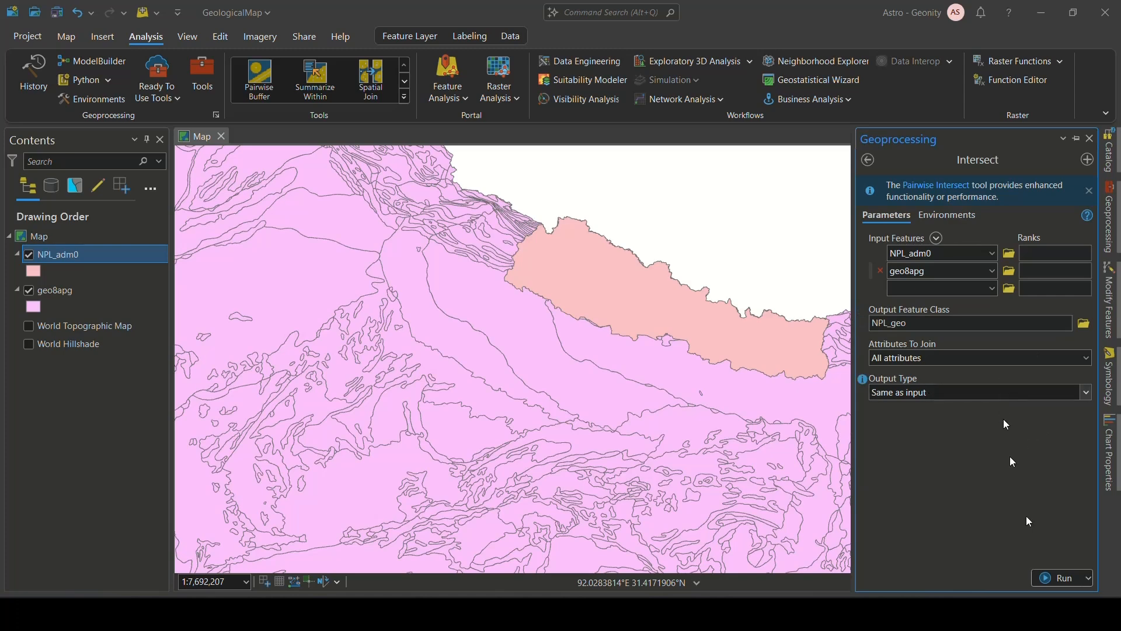
pyautogui.click(1054, 577)
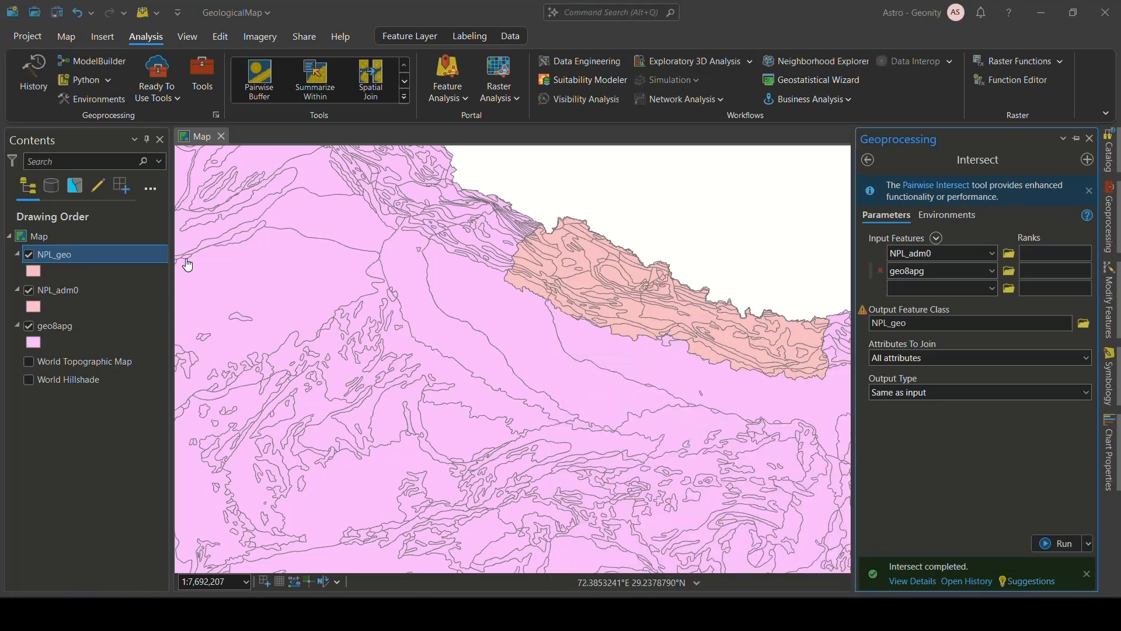
# Hide the NPL_adm0 and geo8apg layers so that only NPL_geo is drawn, and frame Nepal in the map.
pyautogui.click(29, 290)
pyautogui.click(29, 327)
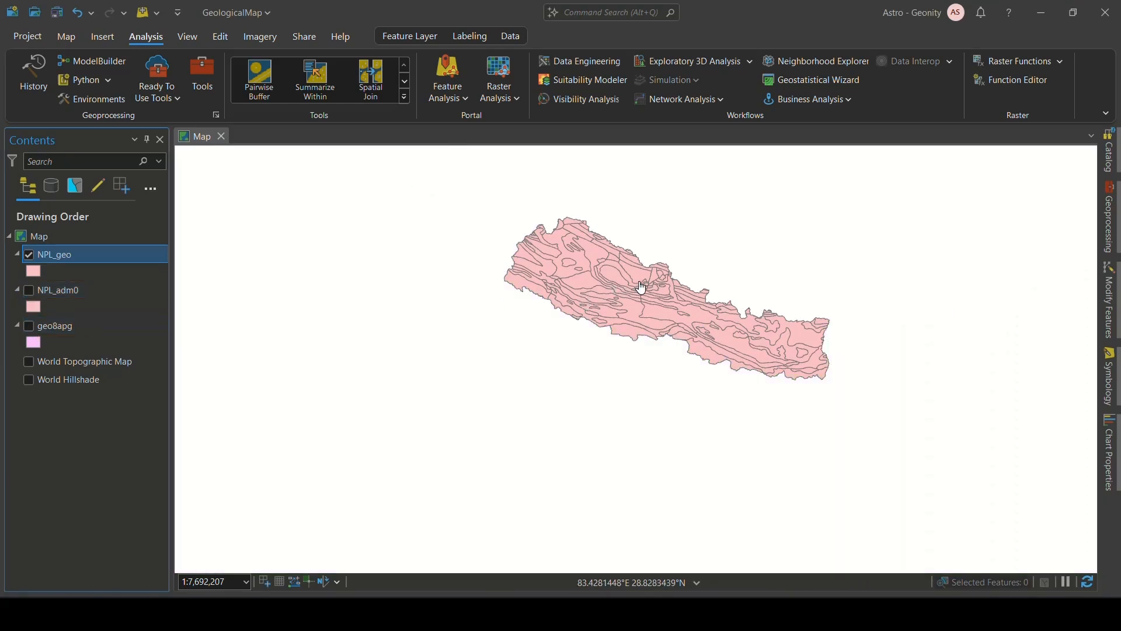
pyautogui.scroll(2, 640, 286)
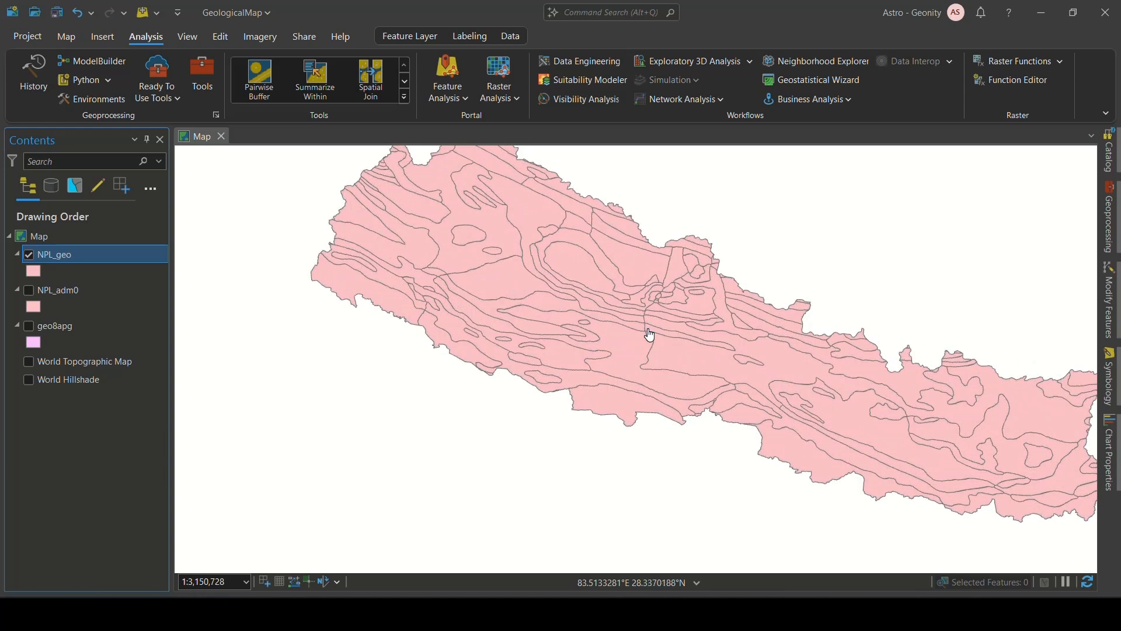
pyautogui.moveTo(650, 335); pyautogui.dragTo(588, 368)
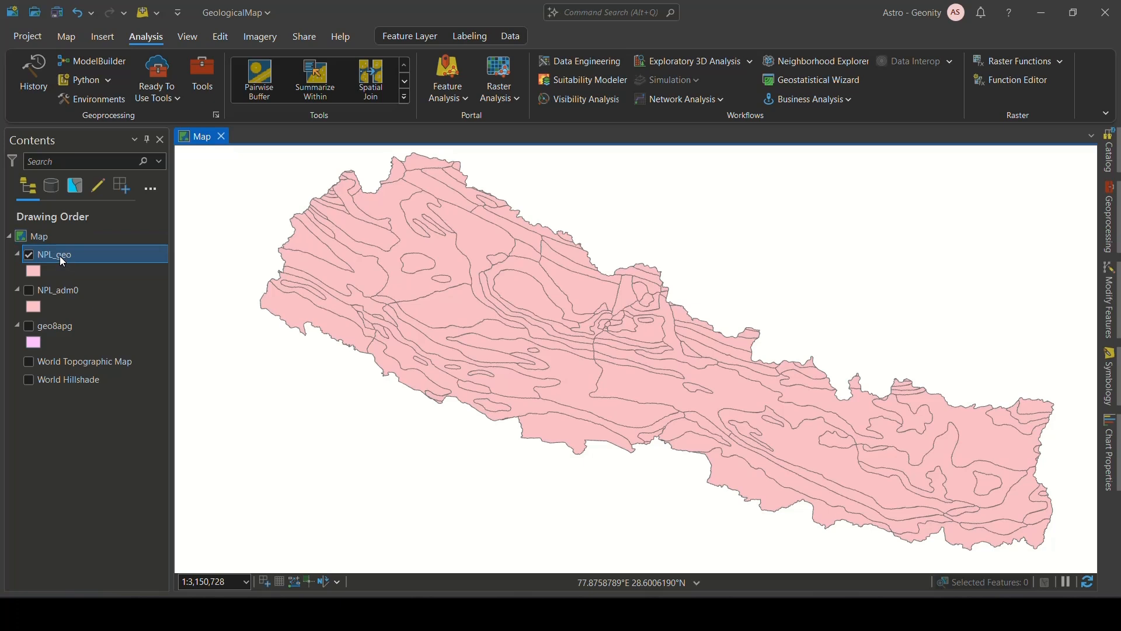
# Open the attribute table of NPL_geo and examine the geological unit codes in its GLG field.
pyautogui.rightClick(59, 256)
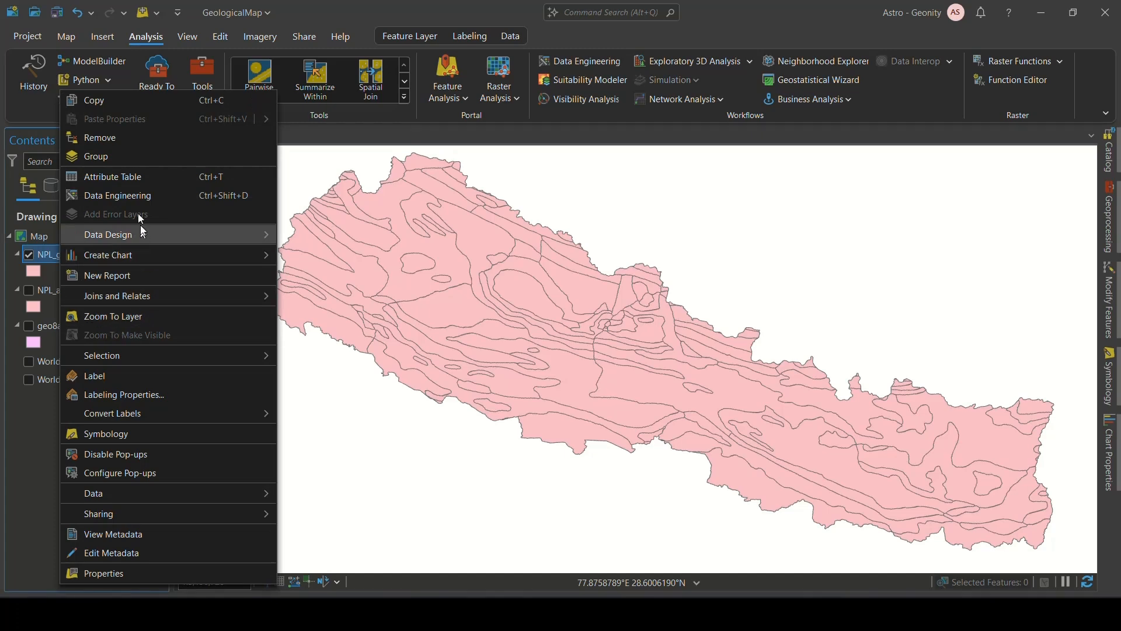
pyautogui.click(127, 178)
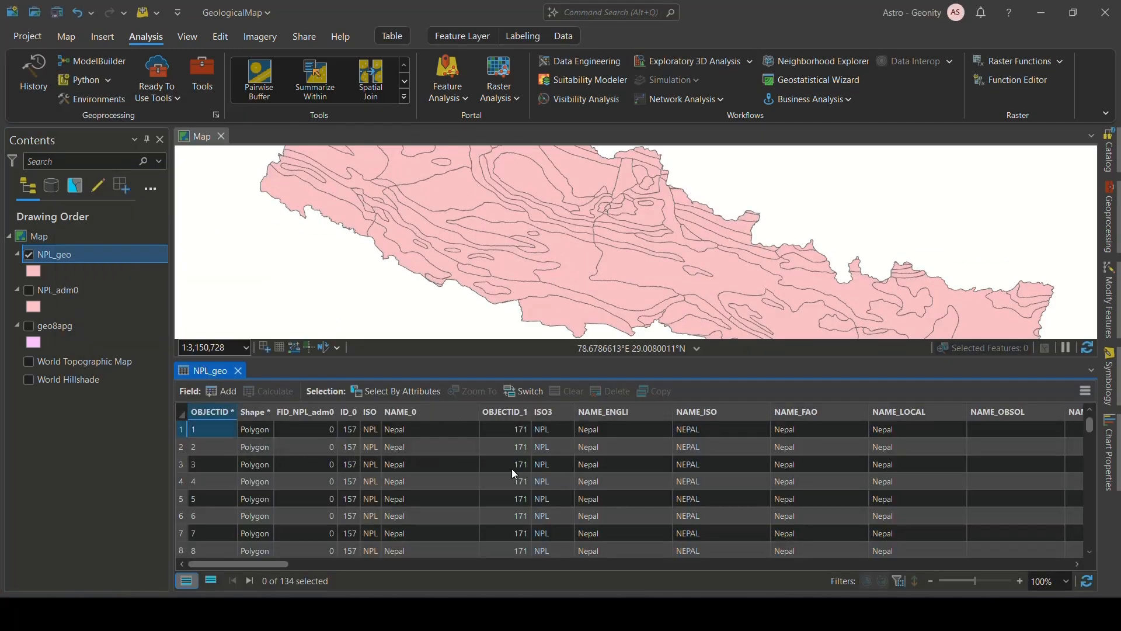
pyautogui.hscroll(2, 371, 479)
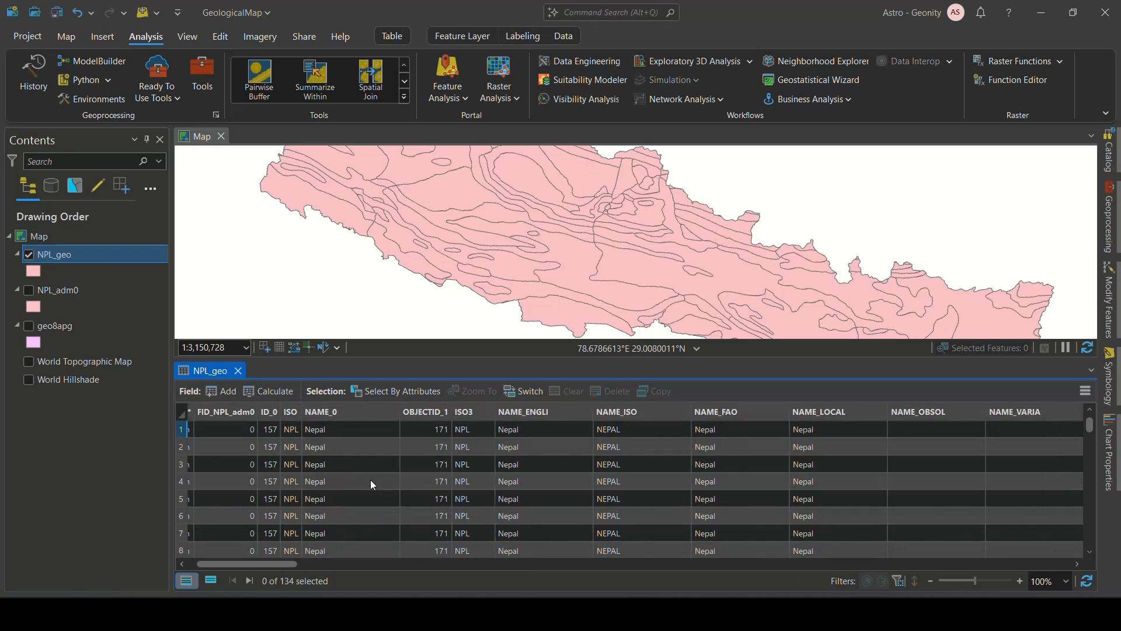
pyautogui.hscroll(10, 371, 479)
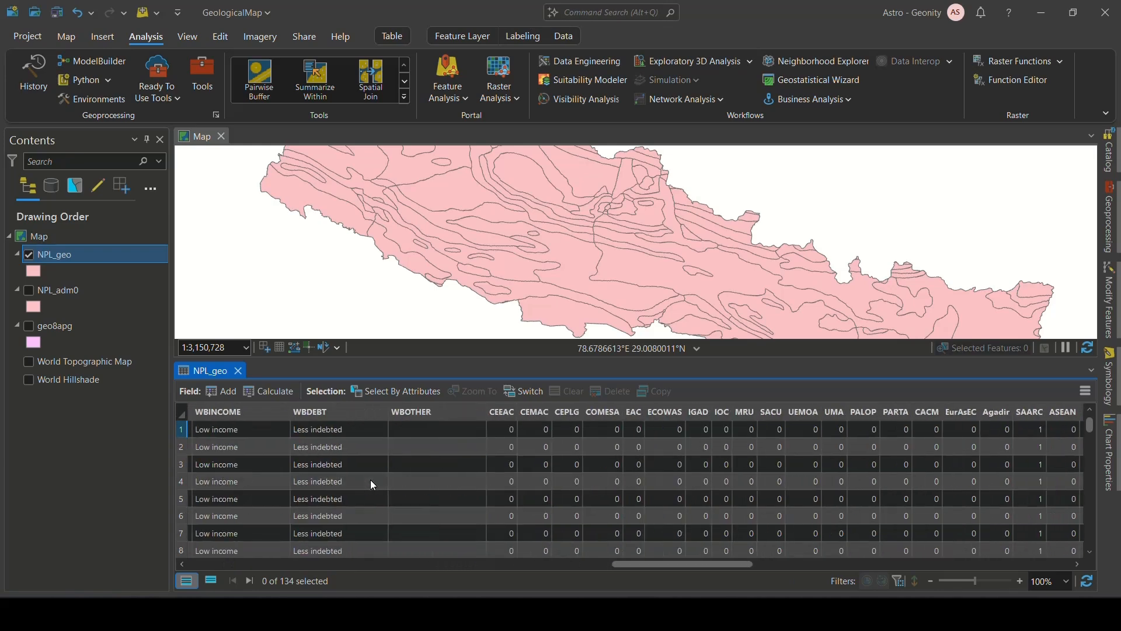
pyautogui.hscroll(5, 370, 481)
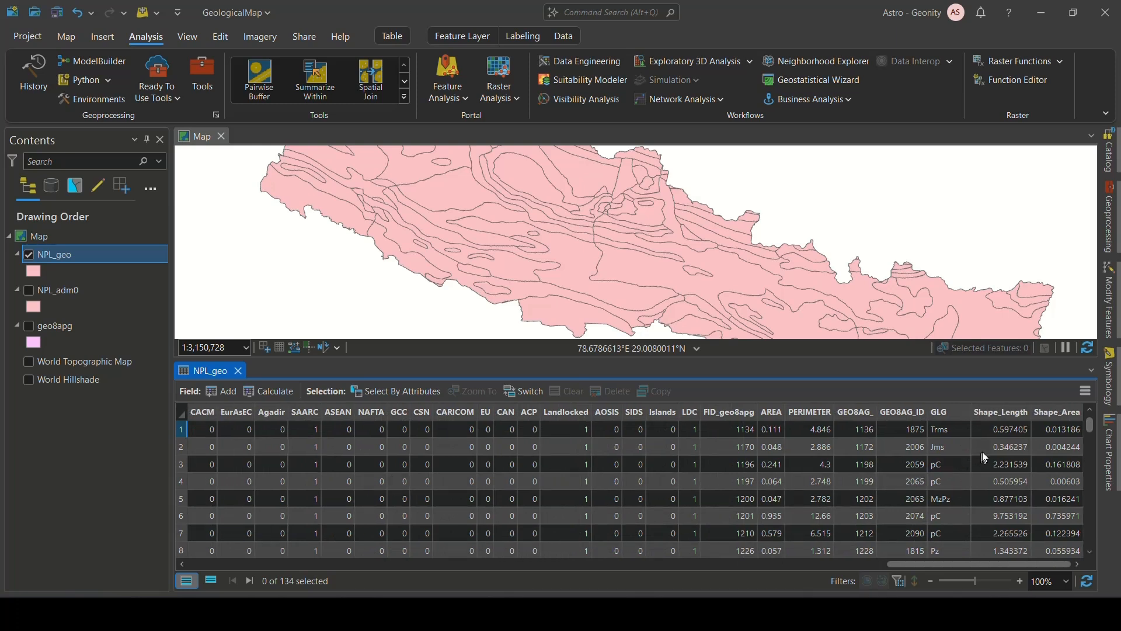
pyautogui.click(947, 411)
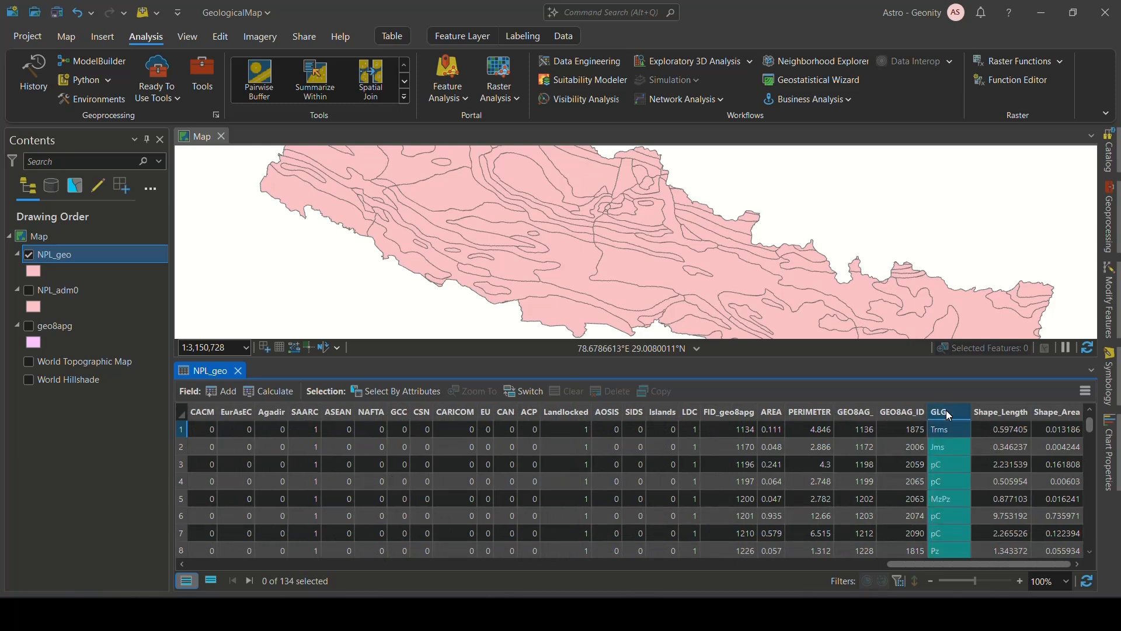
pyautogui.click(945, 467)
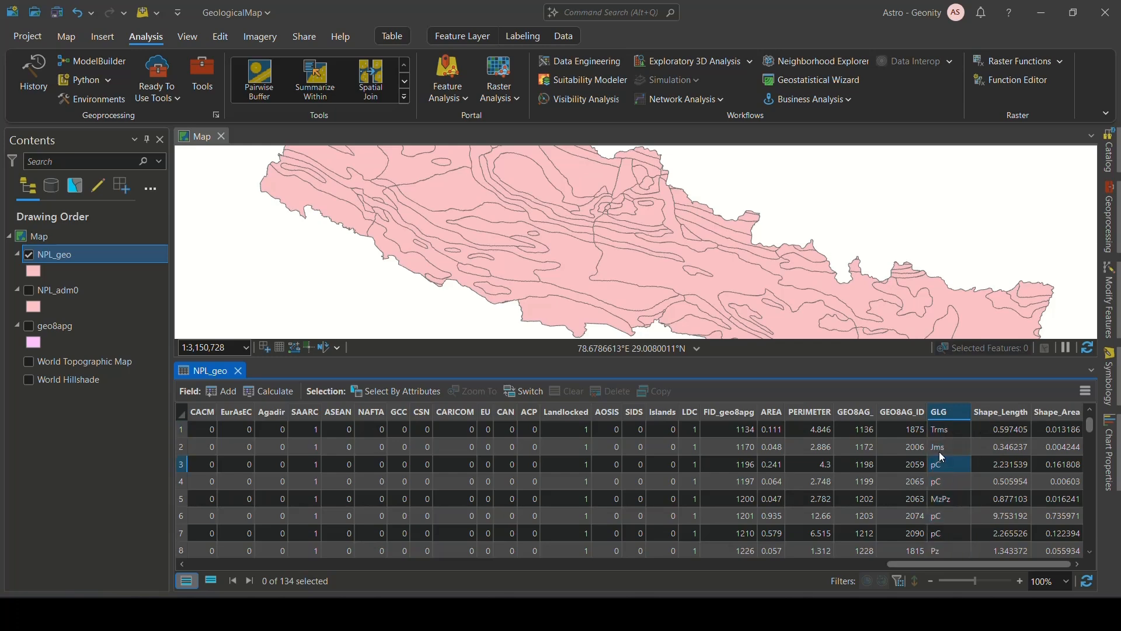
pyautogui.scroll(-2, 941, 457)
pyautogui.scroll(-3, 941, 457)
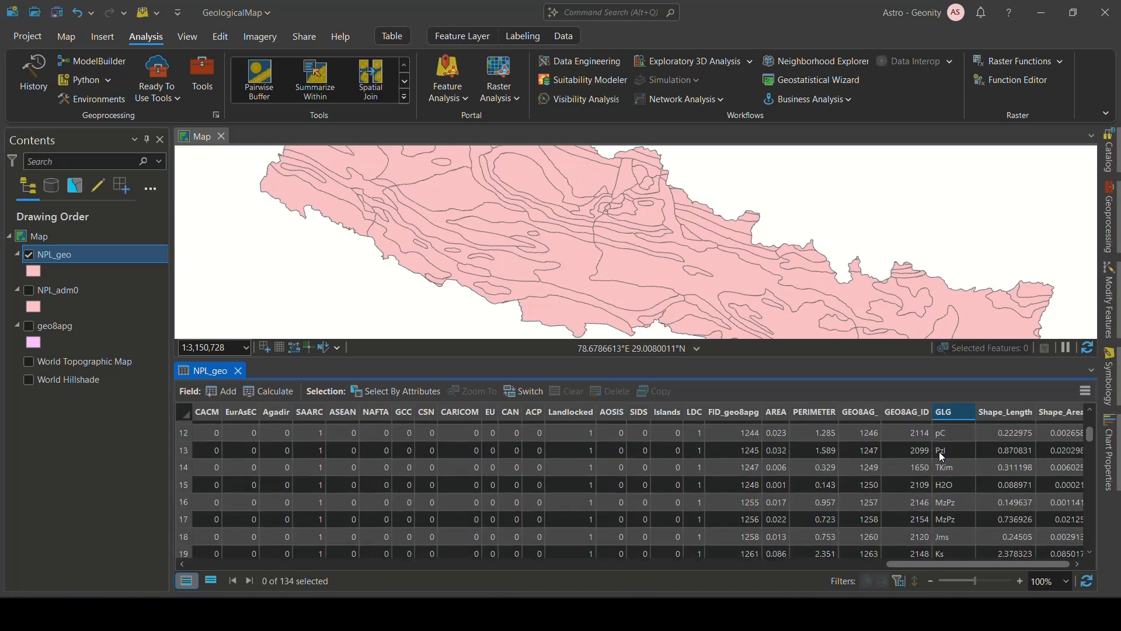
pyautogui.scroll(5, 939, 451)
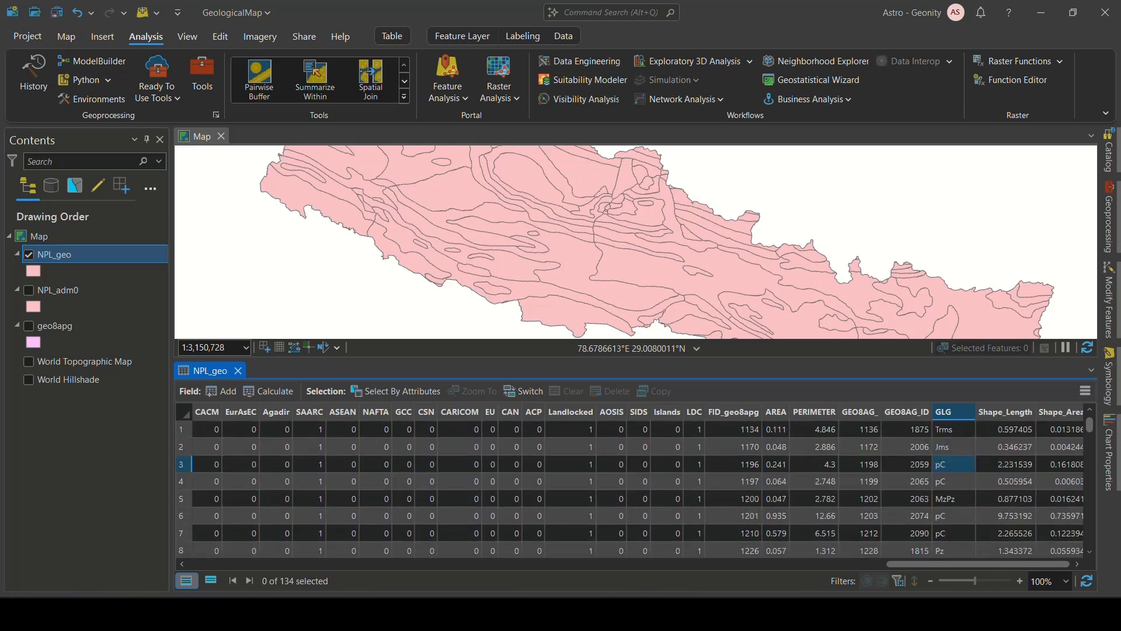
# Switch to the browser and look through the ScienceBase page of the Geologic map of South Asia (geo8ag) for the unit code explanations.
pyautogui.hotkey('alt', 'Tab')
pyautogui.click(17, 251)
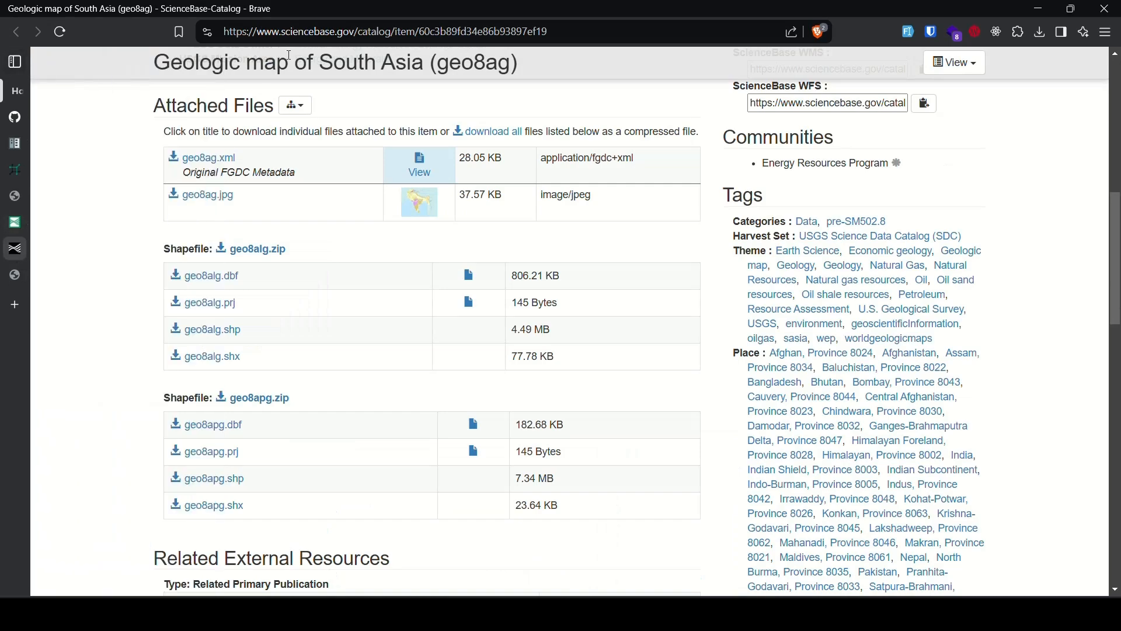
pyautogui.scroll(8, 347, 228)
pyautogui.scroll(-5, 346, 228)
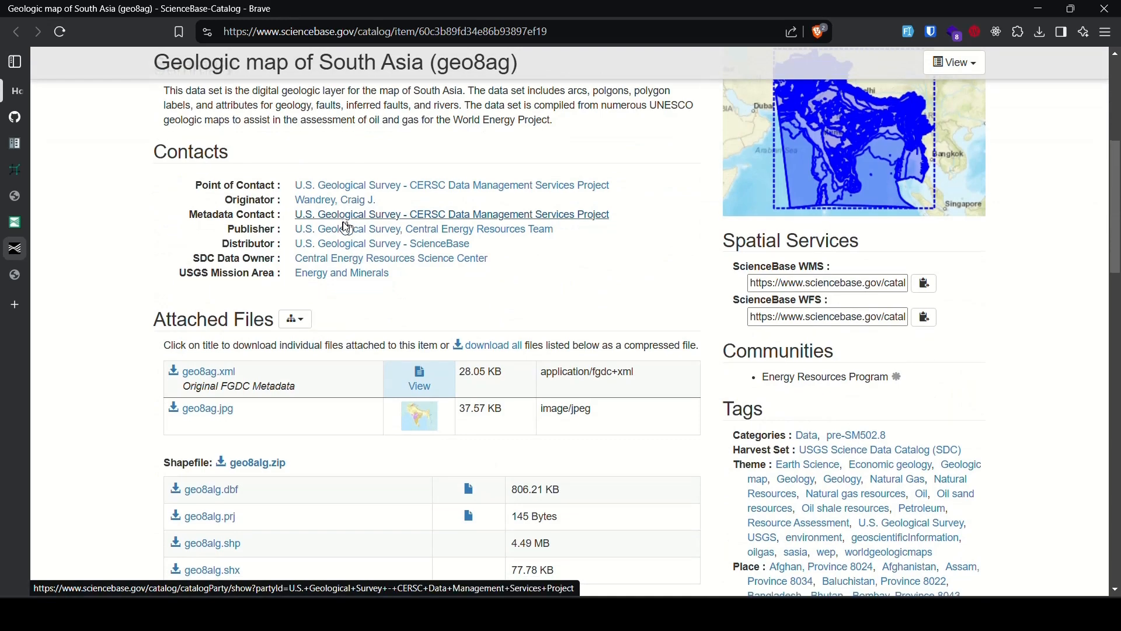
pyautogui.scroll(-12, 347, 227)
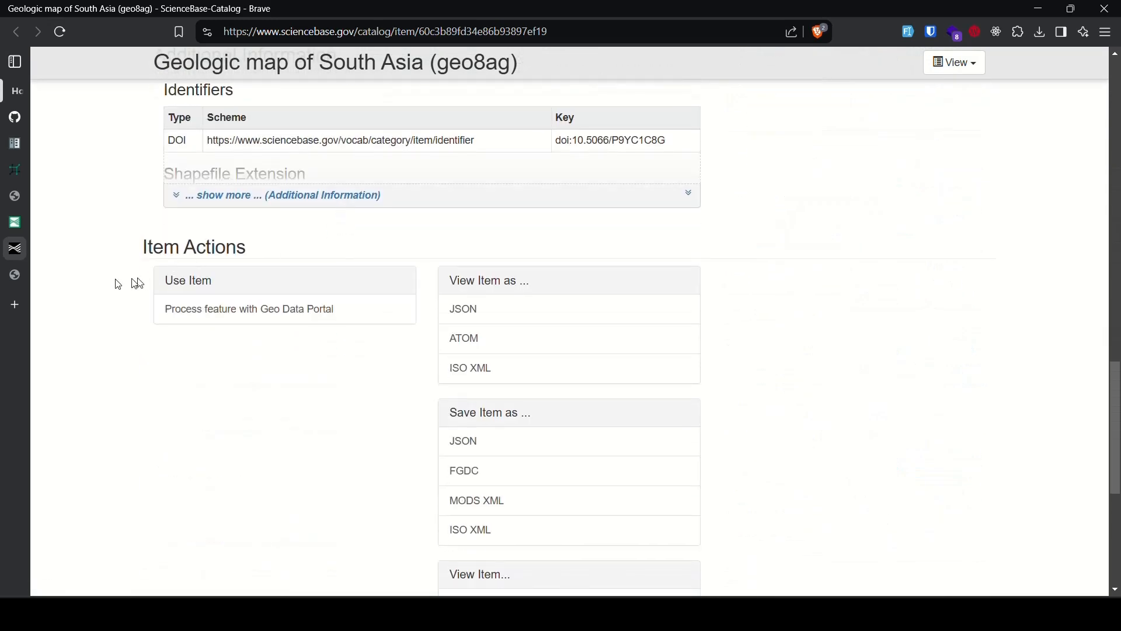
# Open the report PDF of the entire South Asia publication from the USGS world maps page.
pyautogui.click(17, 222)
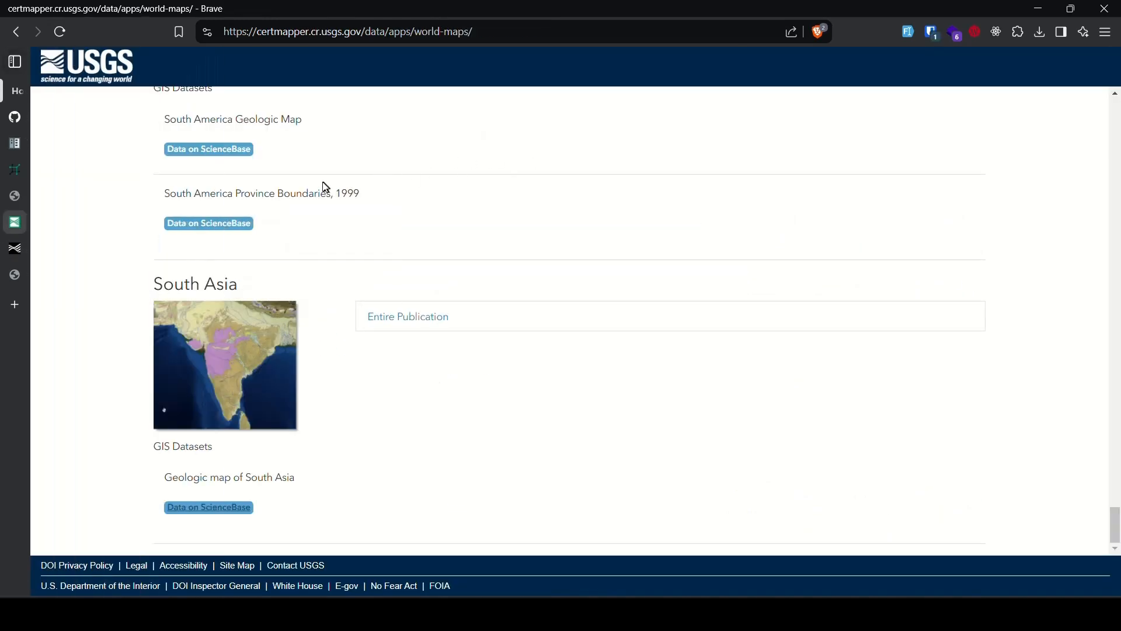
pyautogui.click(387, 324)
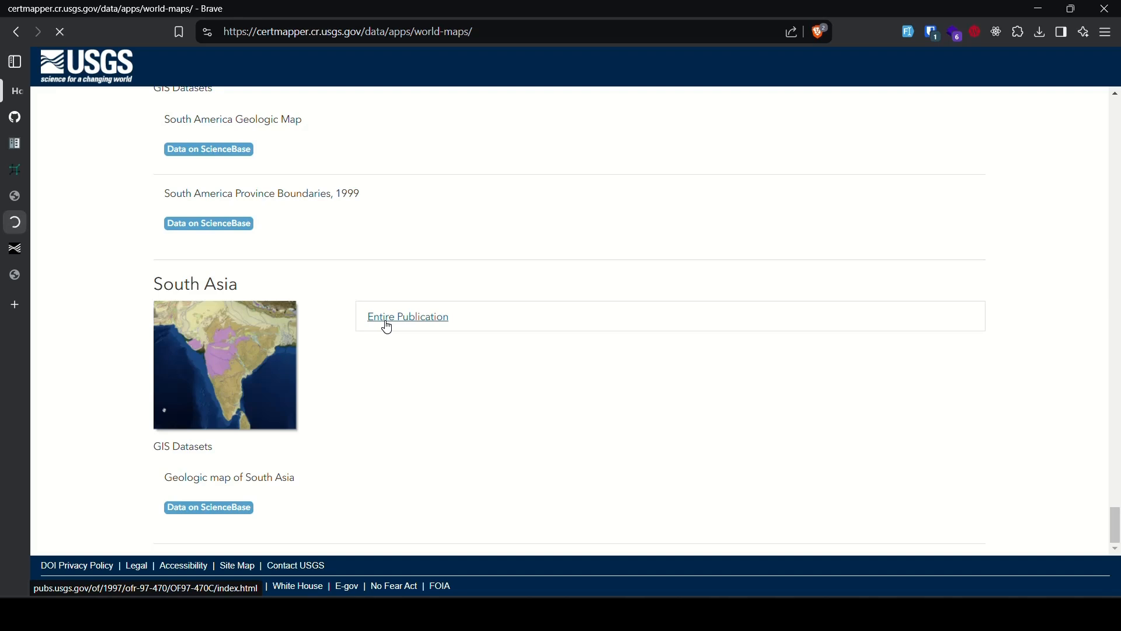
pyautogui.click(388, 327)
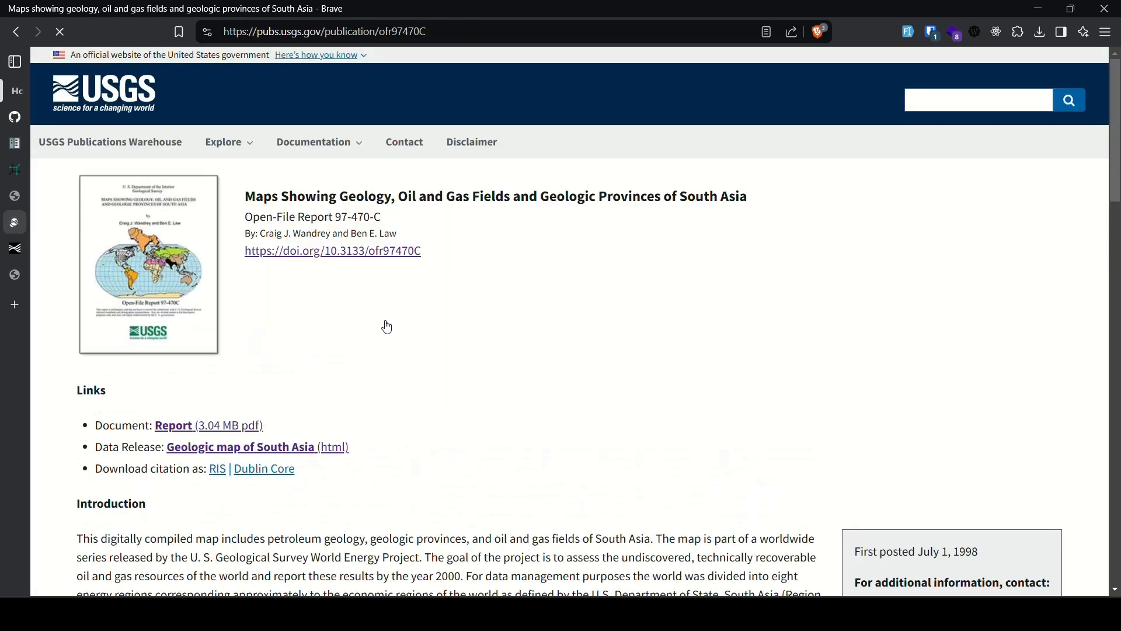
pyautogui.click(175, 427)
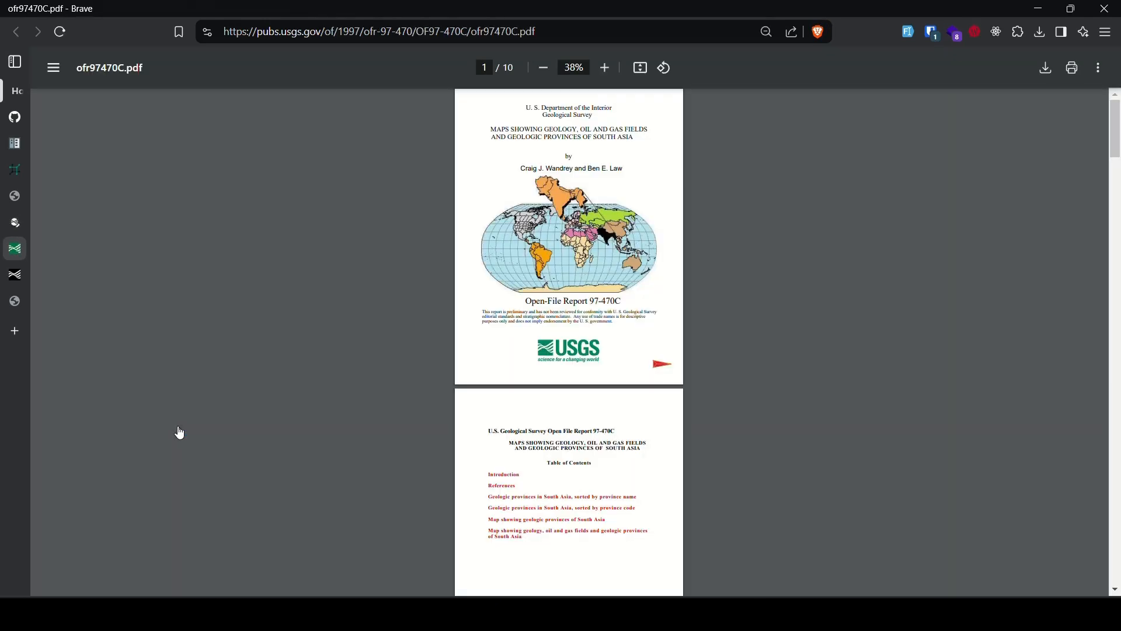
# Go to the geologic map on page 10 of the report and enlarge its Explanation legend to a readable size.
pyautogui.scroll(-20, 743, 402)
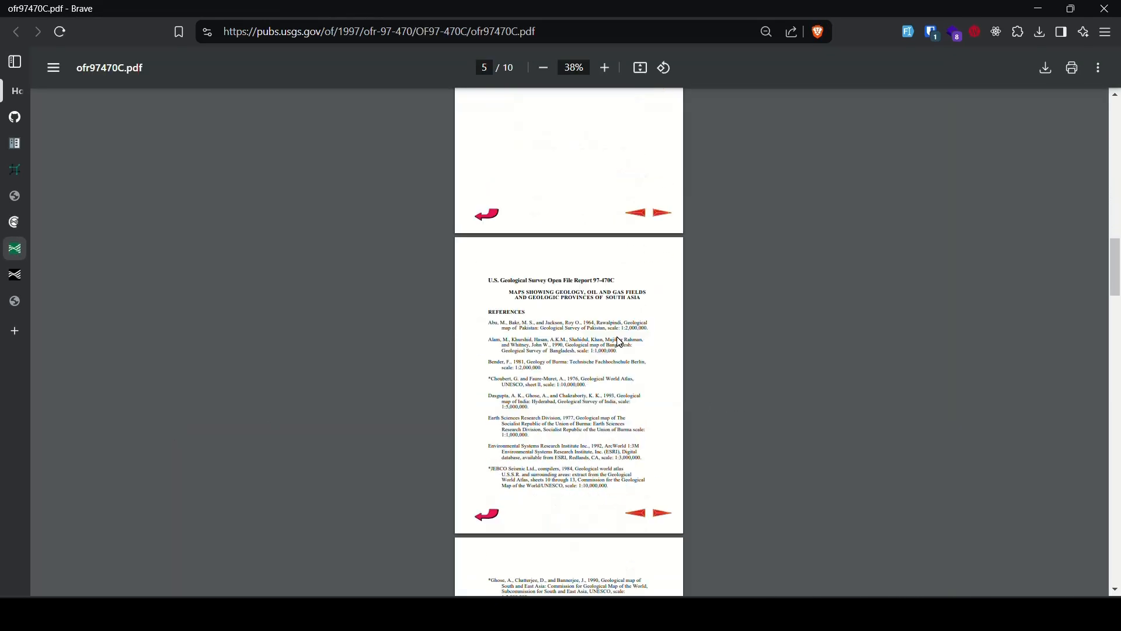
pyautogui.scroll(-15, 619, 342)
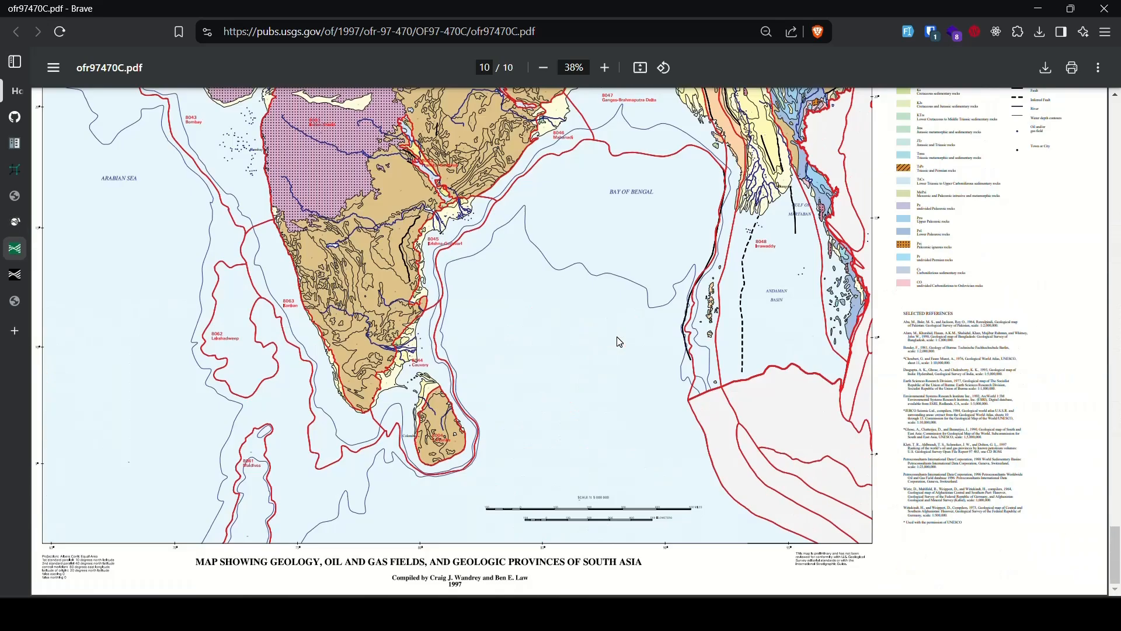
pyautogui.scroll(5, 619, 342)
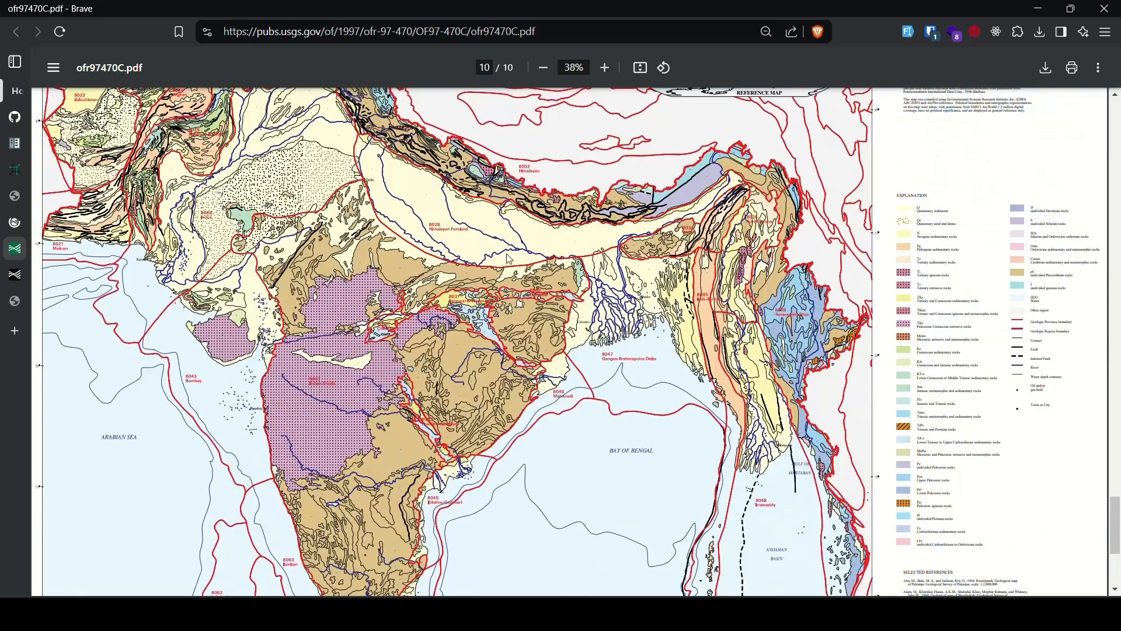
pyautogui.scroll(2, 511, 256)
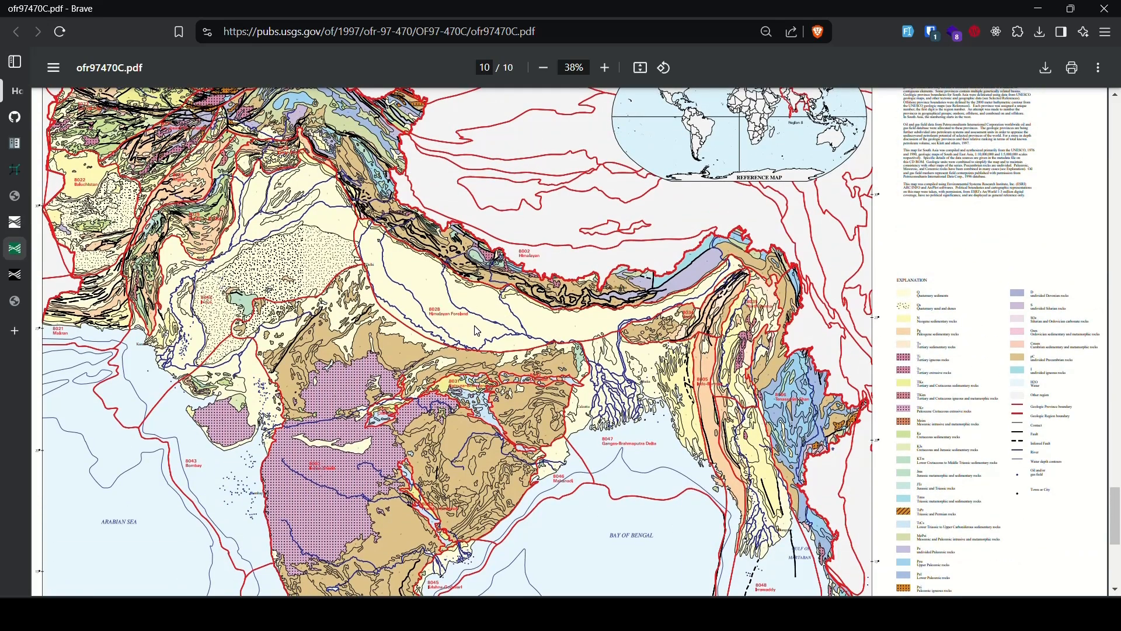
pyautogui.scroll(2, 476, 328)
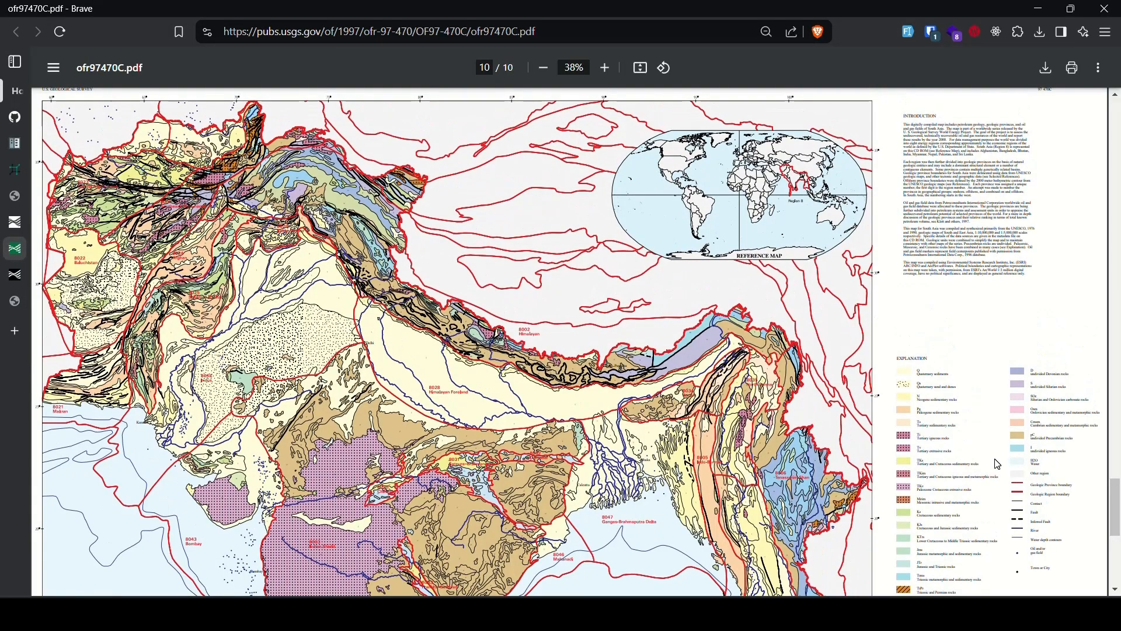
pyautogui.scroll(3, 997, 463)
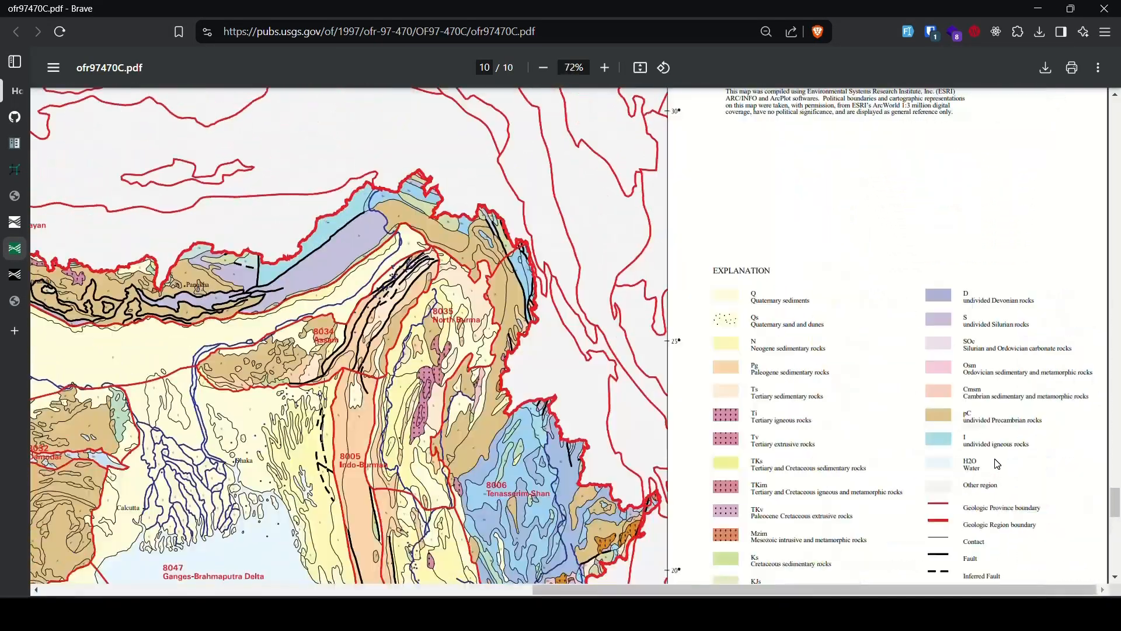
pyautogui.scroll(3, 997, 463)
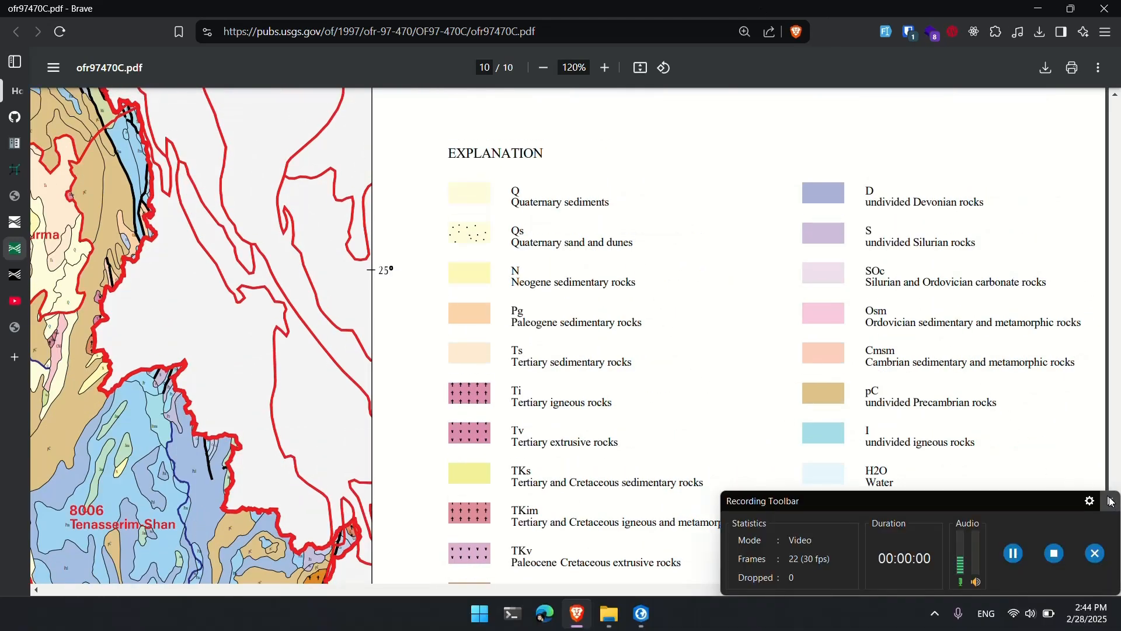
pyautogui.click(1098, 500)
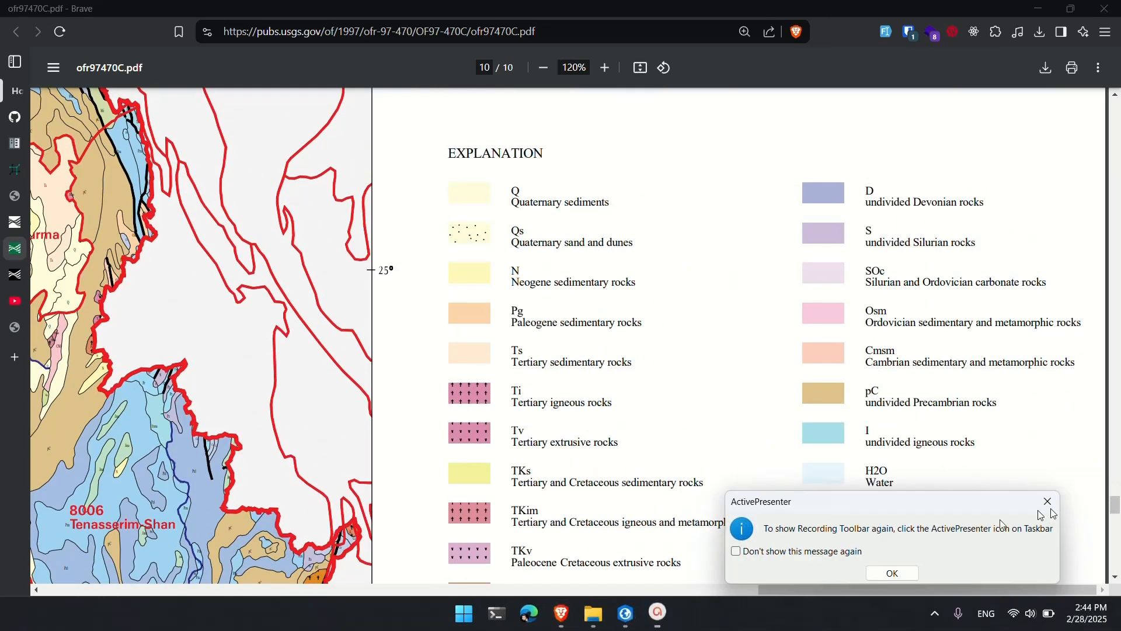
pyautogui.click(900, 572)
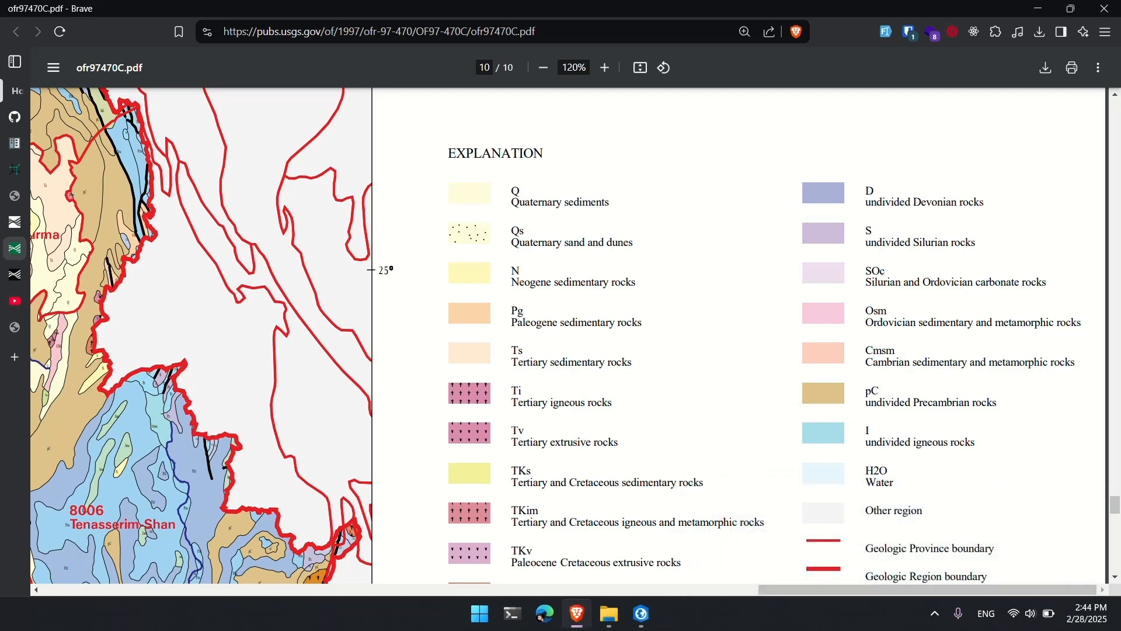
# Read the geological unit codes and their rock descriptions in the Explanation legend.
pyautogui.scroll(-6, 602, 403)
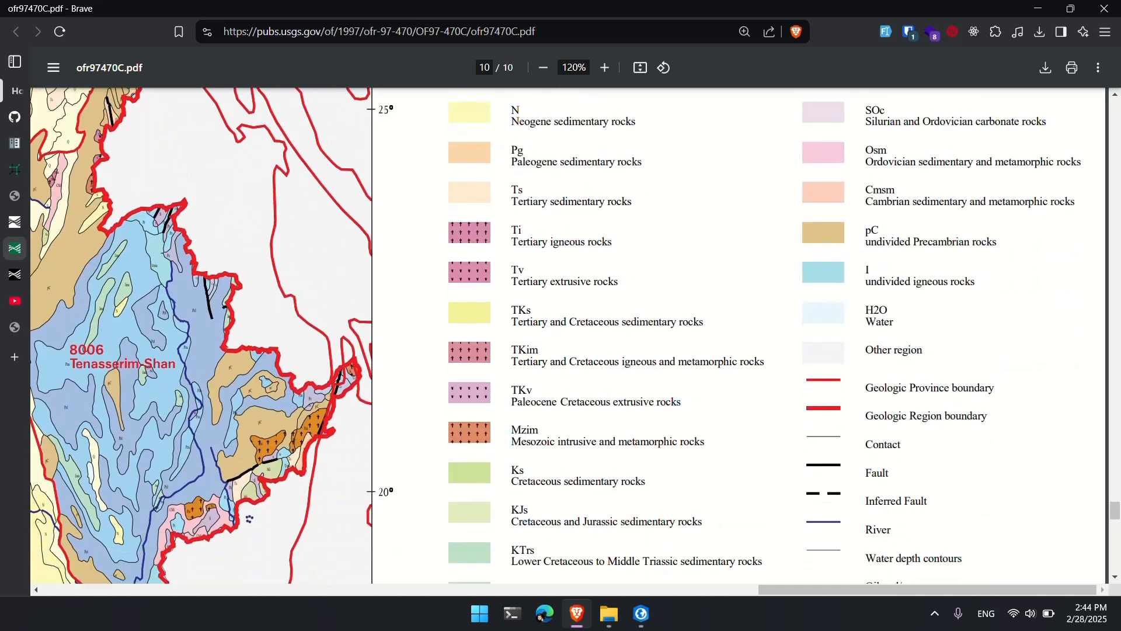
pyautogui.scroll(-1, 573, 394)
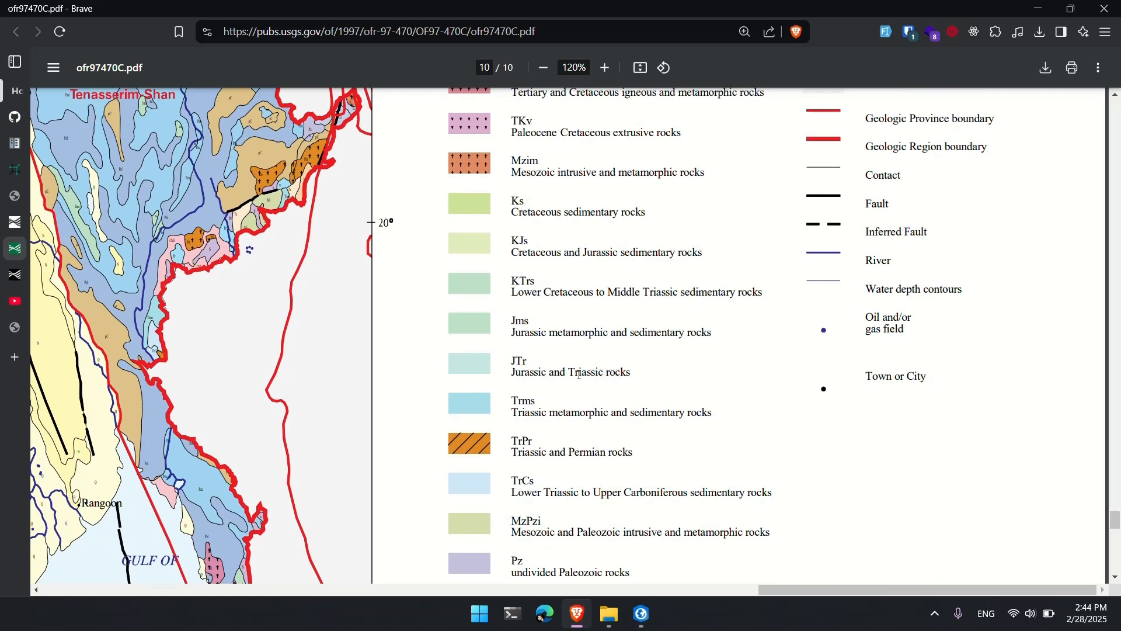
pyautogui.scroll(9, 380, 316)
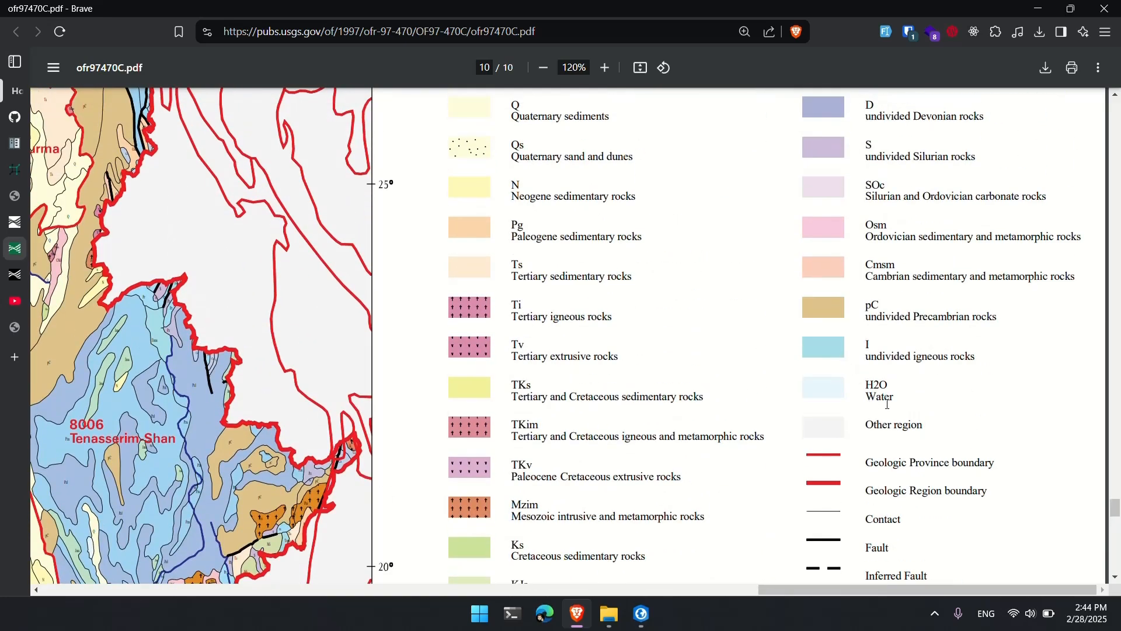
# Switch back to ArcGIS Pro and enlarge the NPL_geo attribute table to examine the codes in its GLG field.
pyautogui.hotkey('alt', 'Tab')
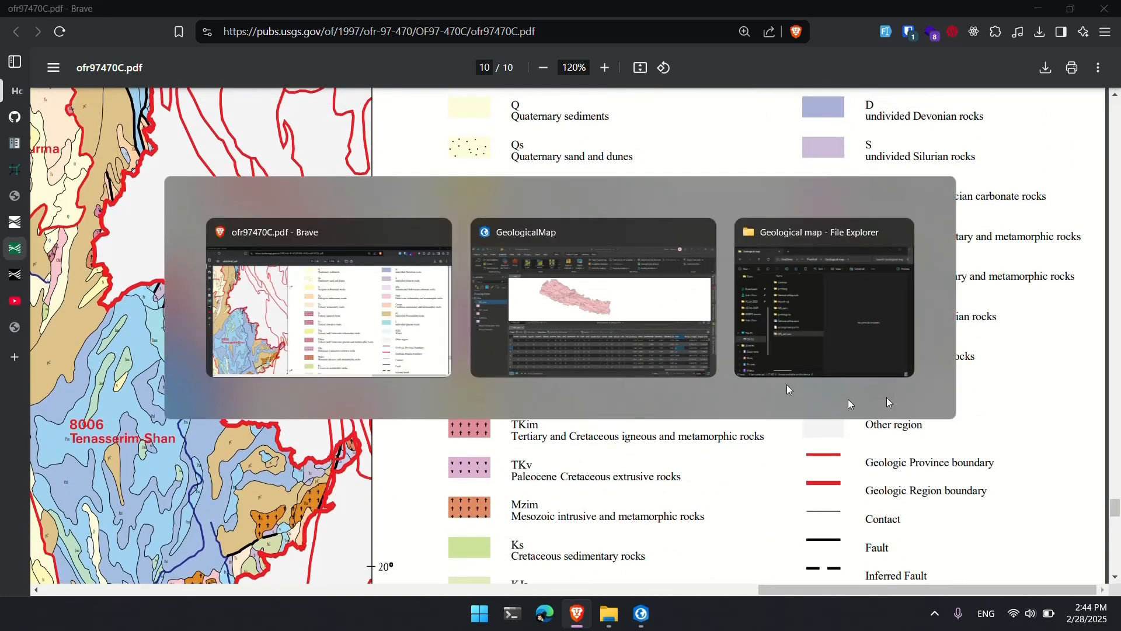
pyautogui.click(572, 318)
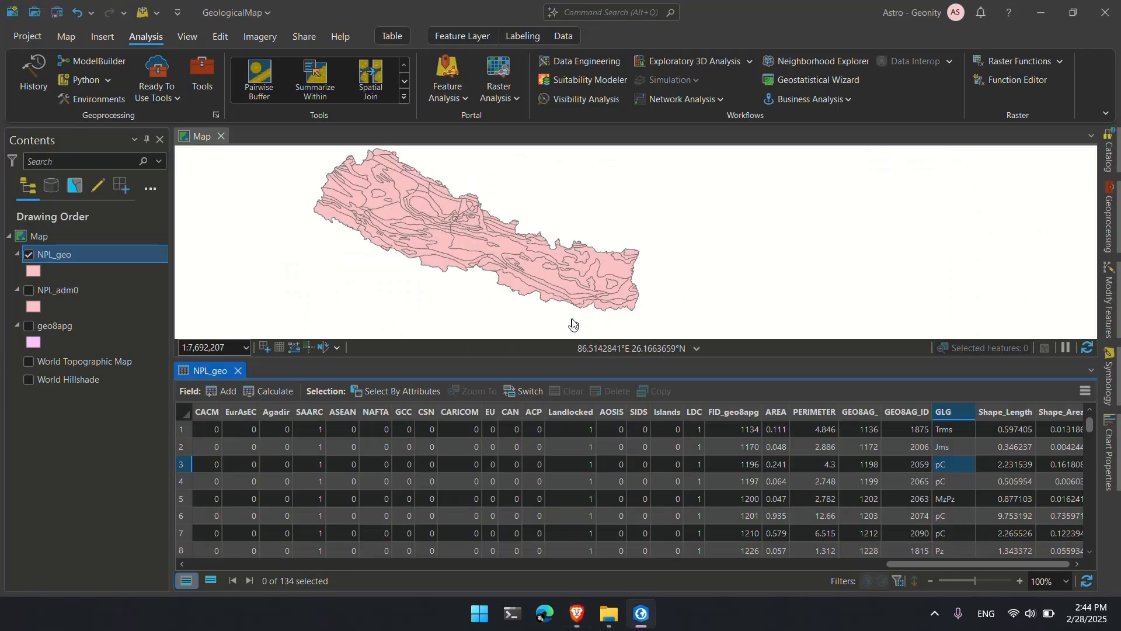
pyautogui.hscroll(1, 951, 464)
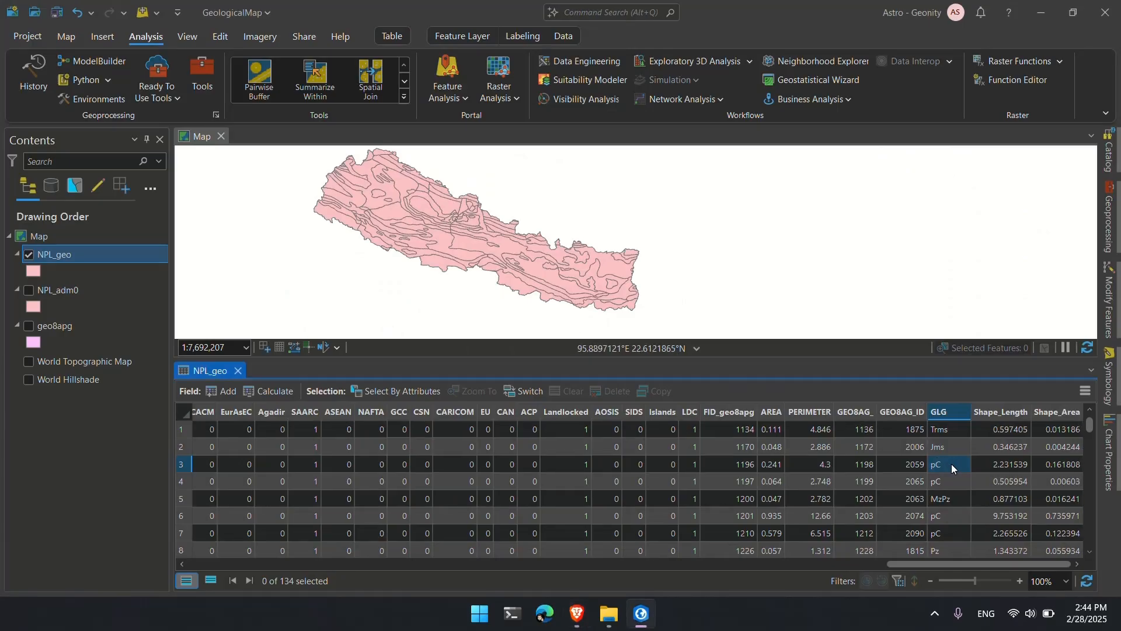
pyautogui.scroll(-2, 941, 509)
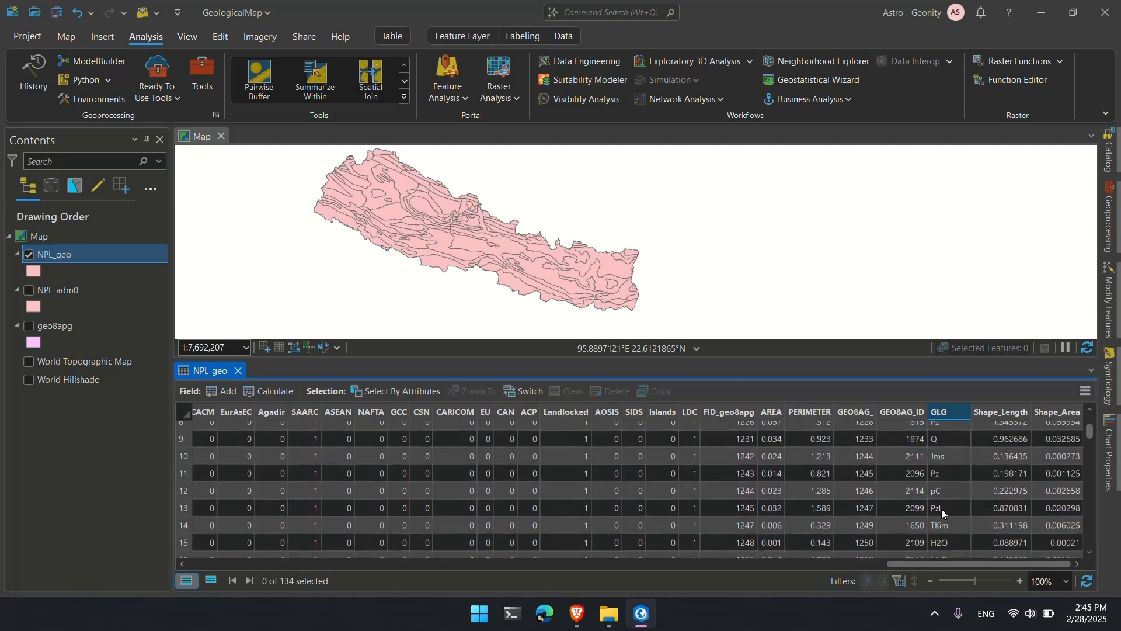
pyautogui.scroll(2, 941, 512)
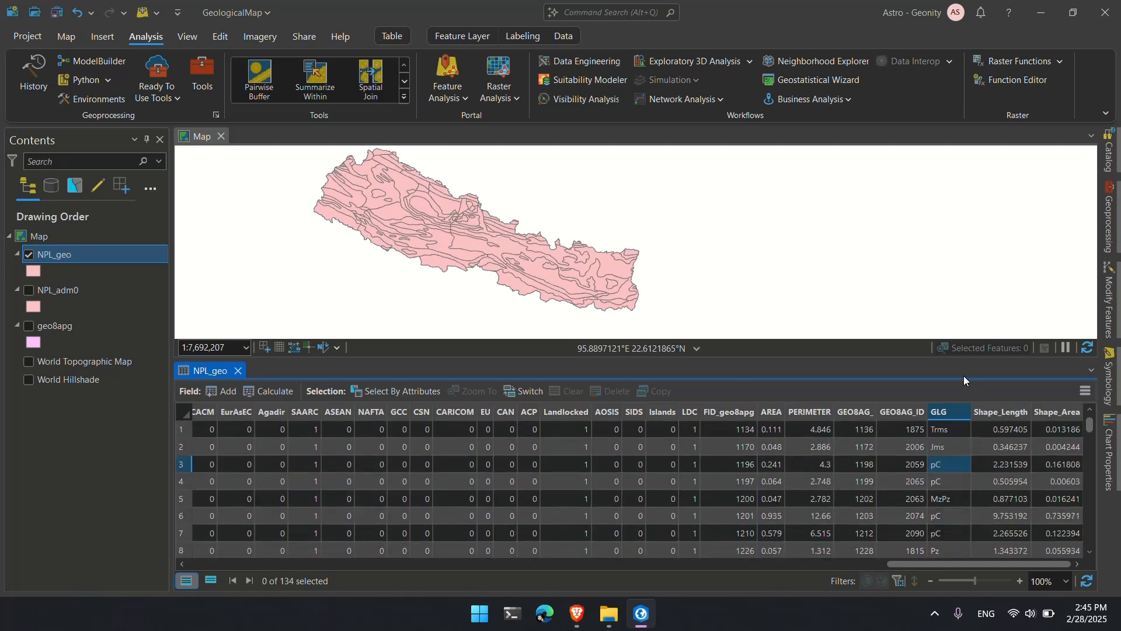
pyautogui.moveTo(937, 360); pyautogui.dragTo(919, 256)
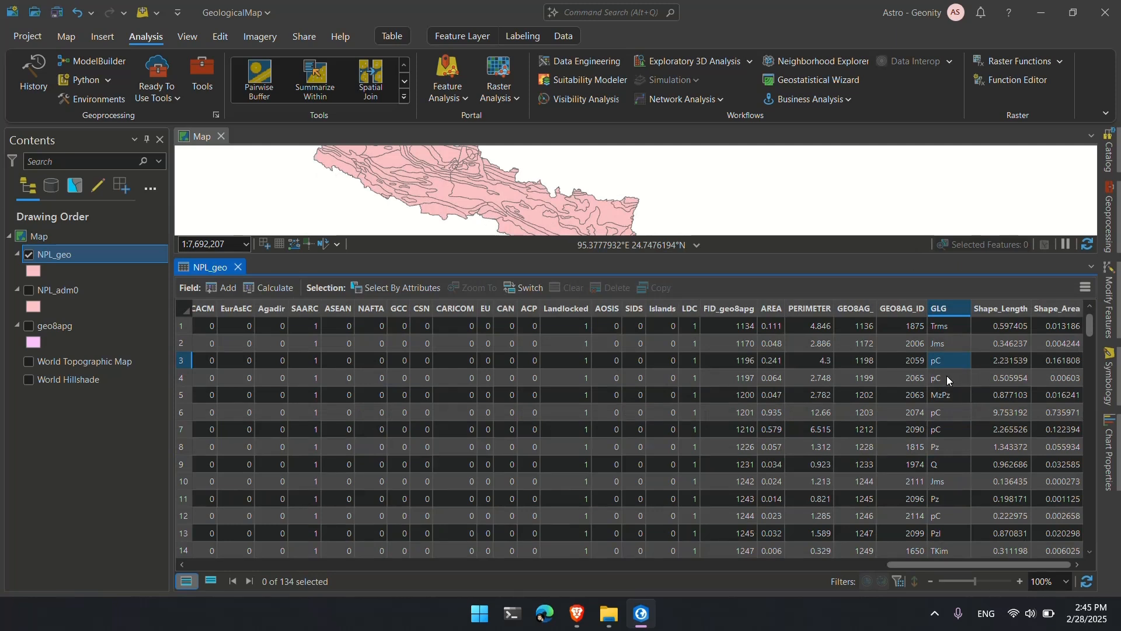
# Select the pC records in rows 3 and 4 in turn to compare their polygons on the map, ending with row 3 selected.
pyautogui.click(185, 362)
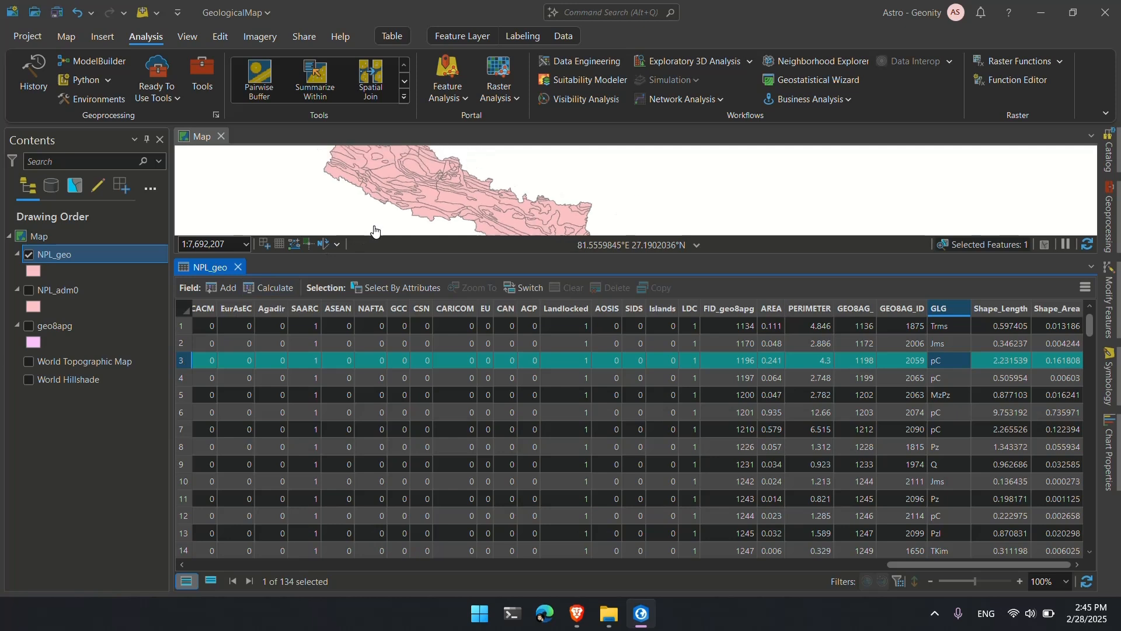
pyautogui.scroll(-2, 375, 230)
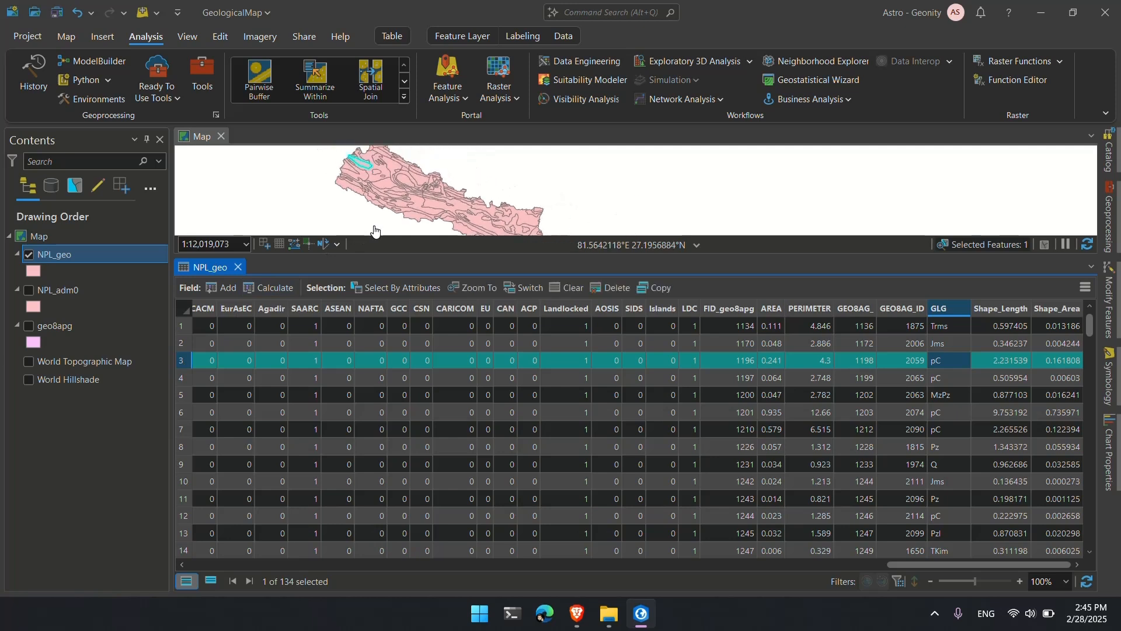
pyautogui.click(179, 378)
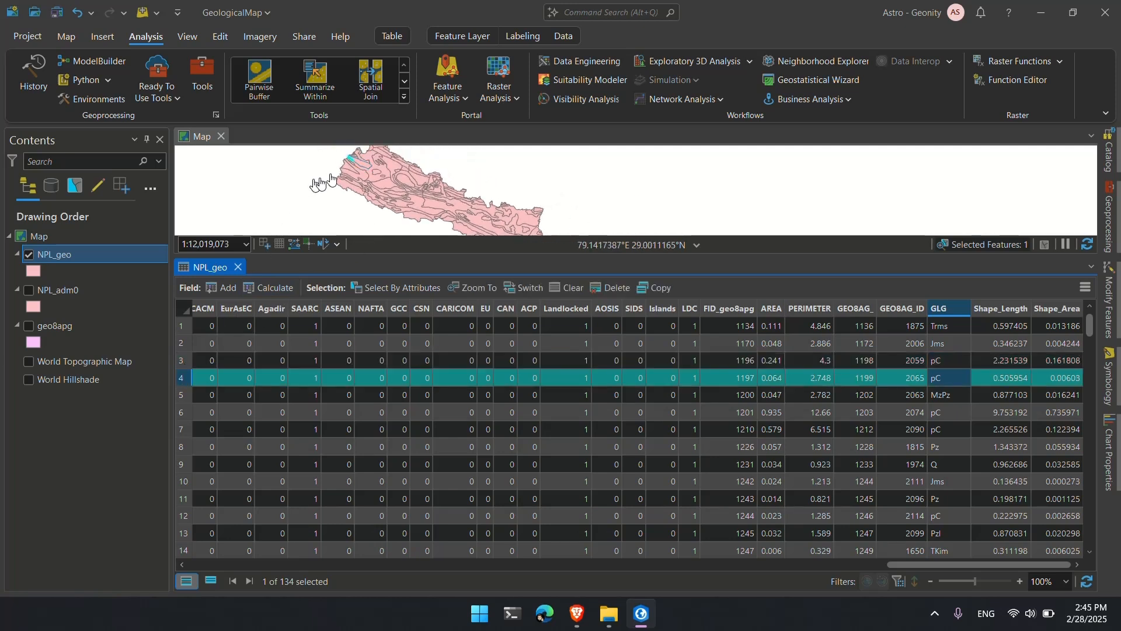
pyautogui.click(179, 362)
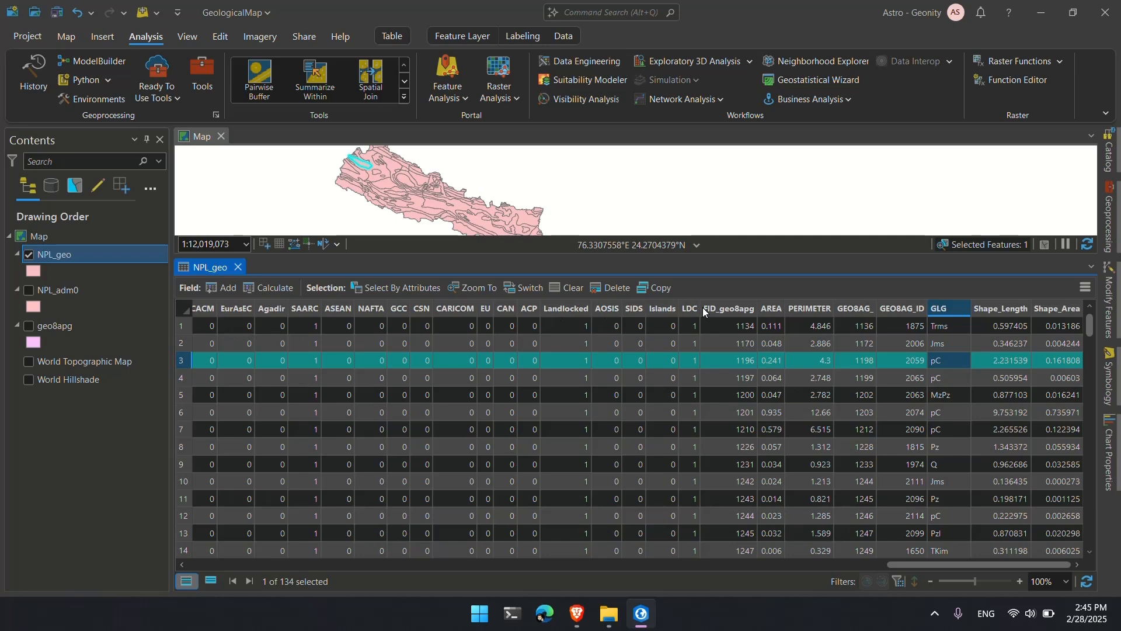
# Open the Dissolve geoprocessing tool with NPL_geo as its input features and keep the tool pane pinned open.
pyautogui.click(207, 69)
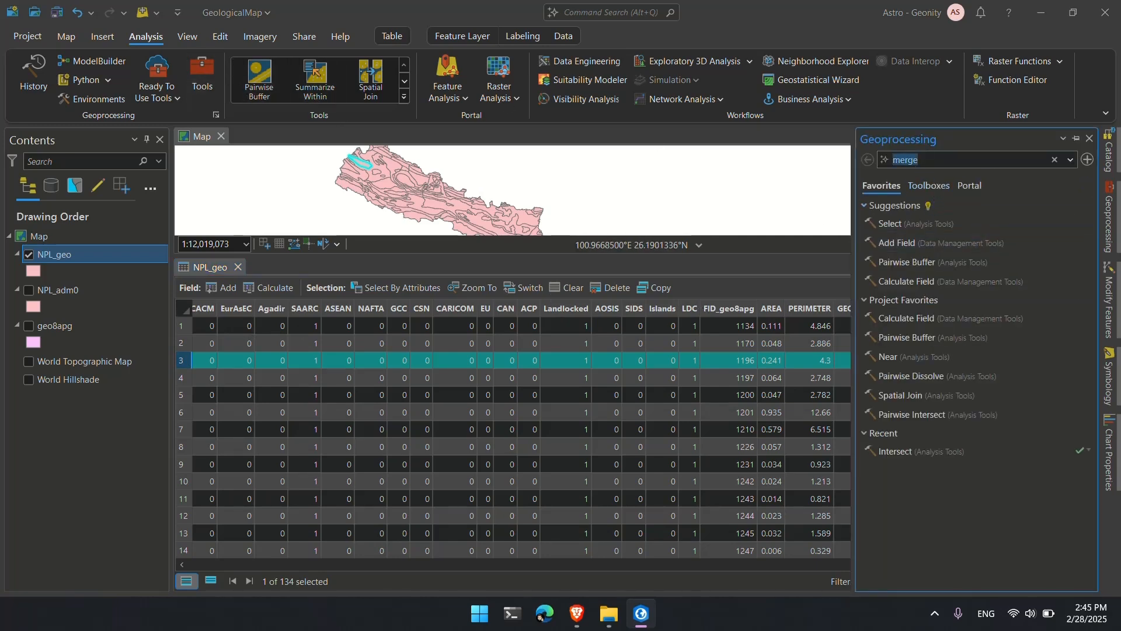
pyautogui.write('dissolv')
pyautogui.write('e')
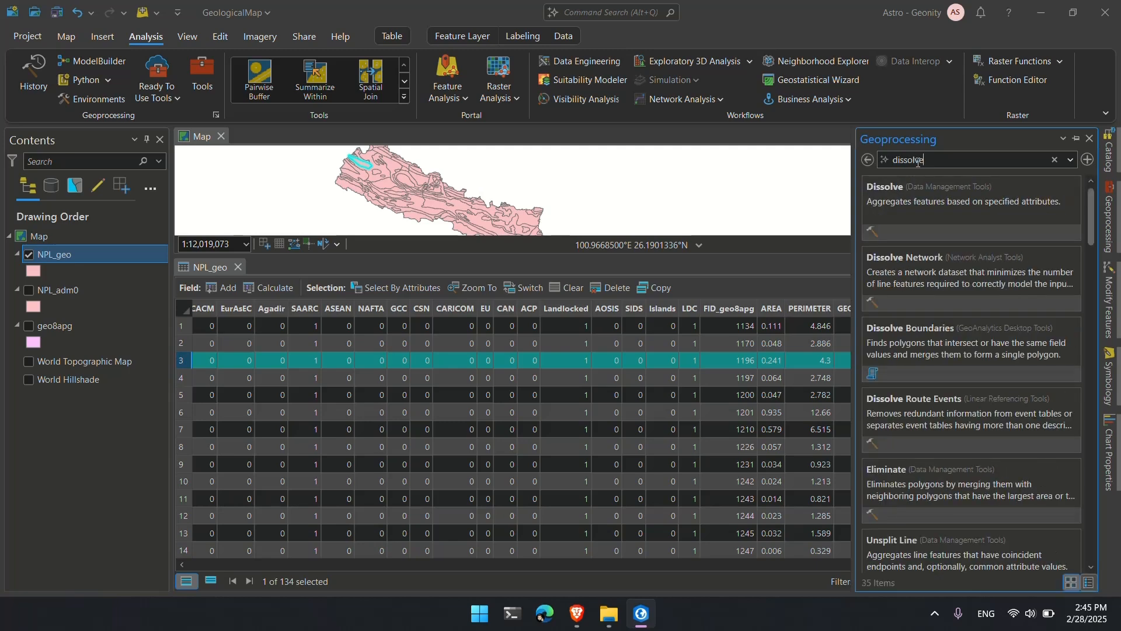
pyautogui.click(884, 192)
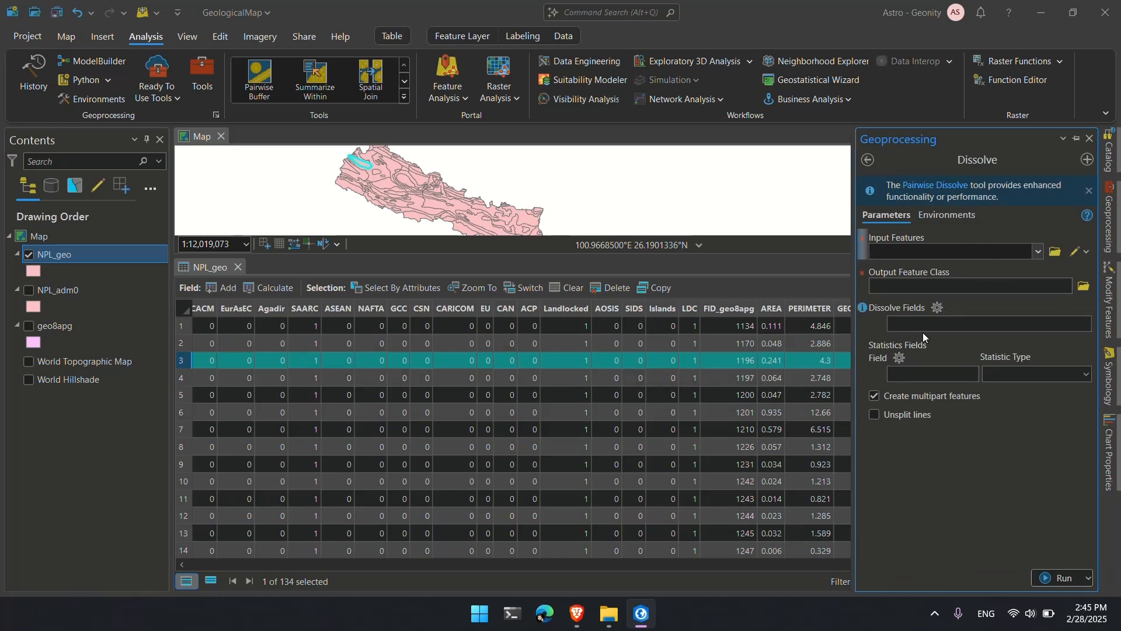
pyautogui.click(1040, 252)
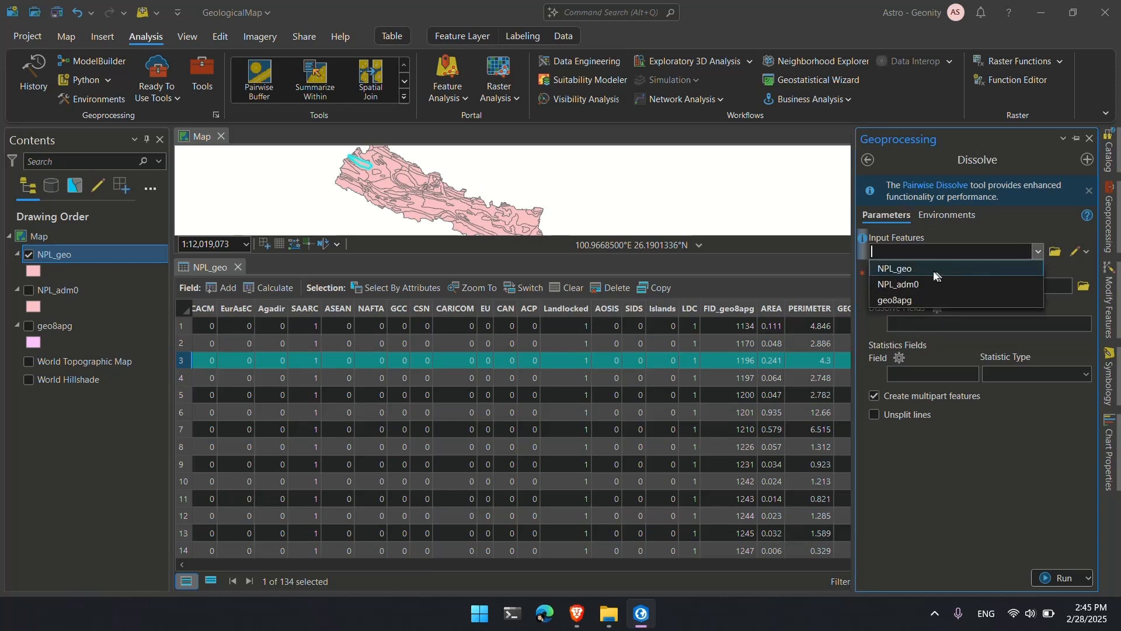
pyautogui.click(899, 270)
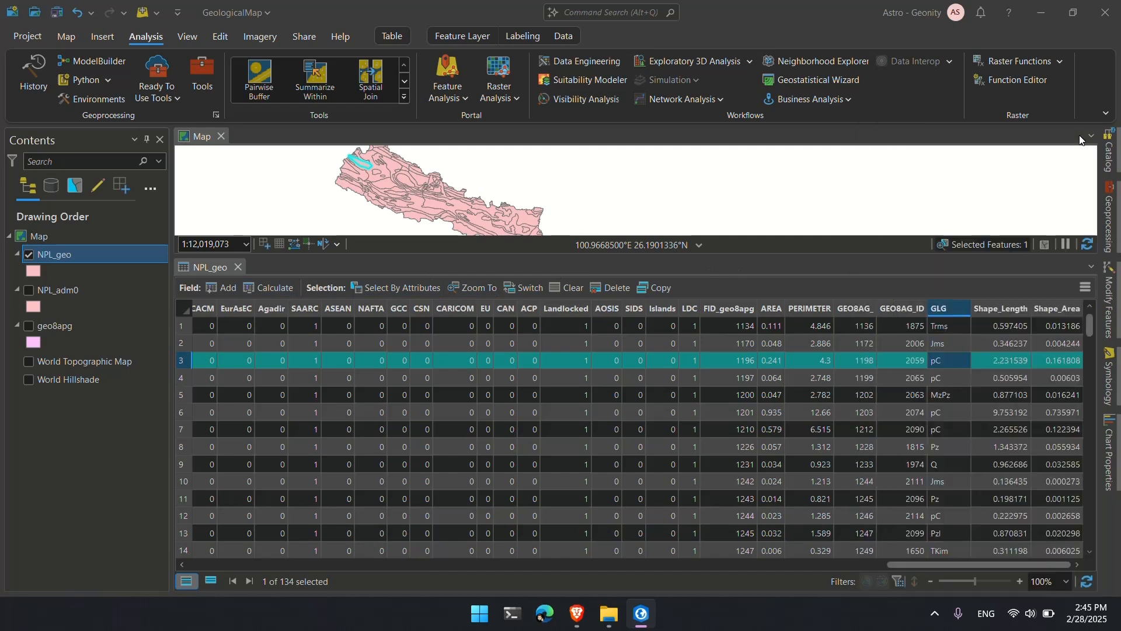
pyautogui.click(1077, 138)
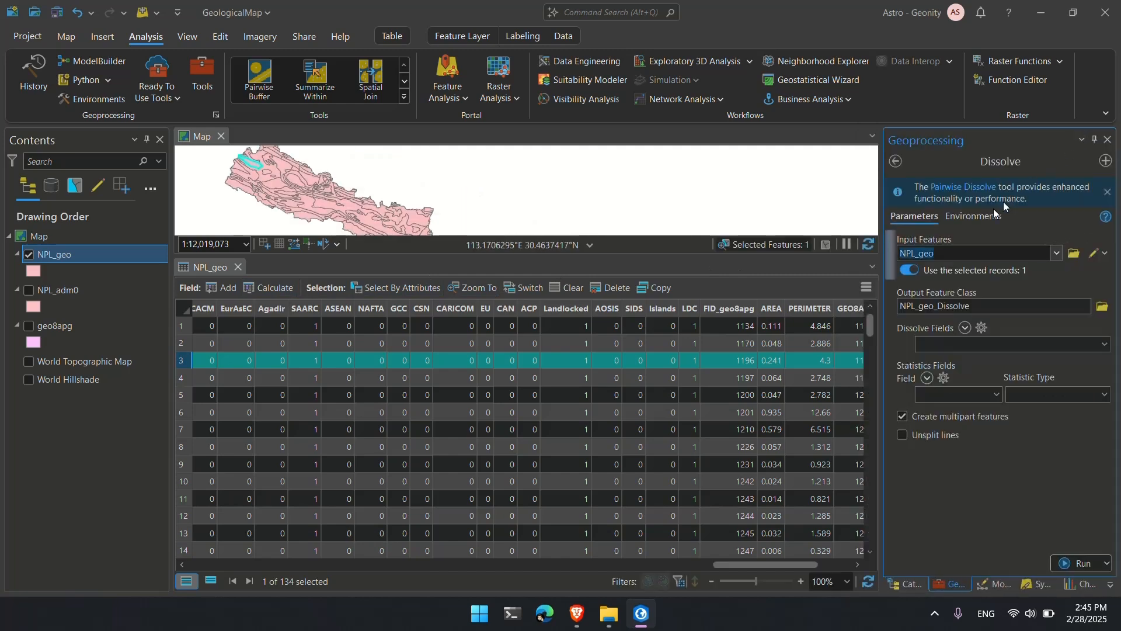
# Clear the record selection and dissolve NPL_geo on the GLG field into the output feature class NPL_geo_Dissolve.
pyautogui.click(570, 287)
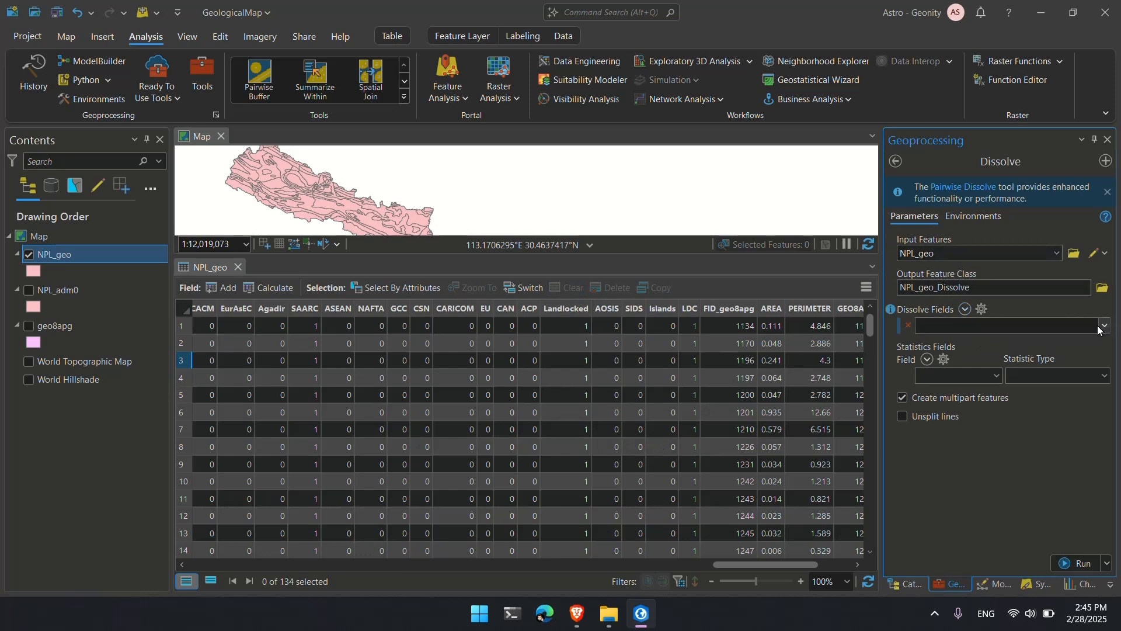
pyautogui.click(1104, 327)
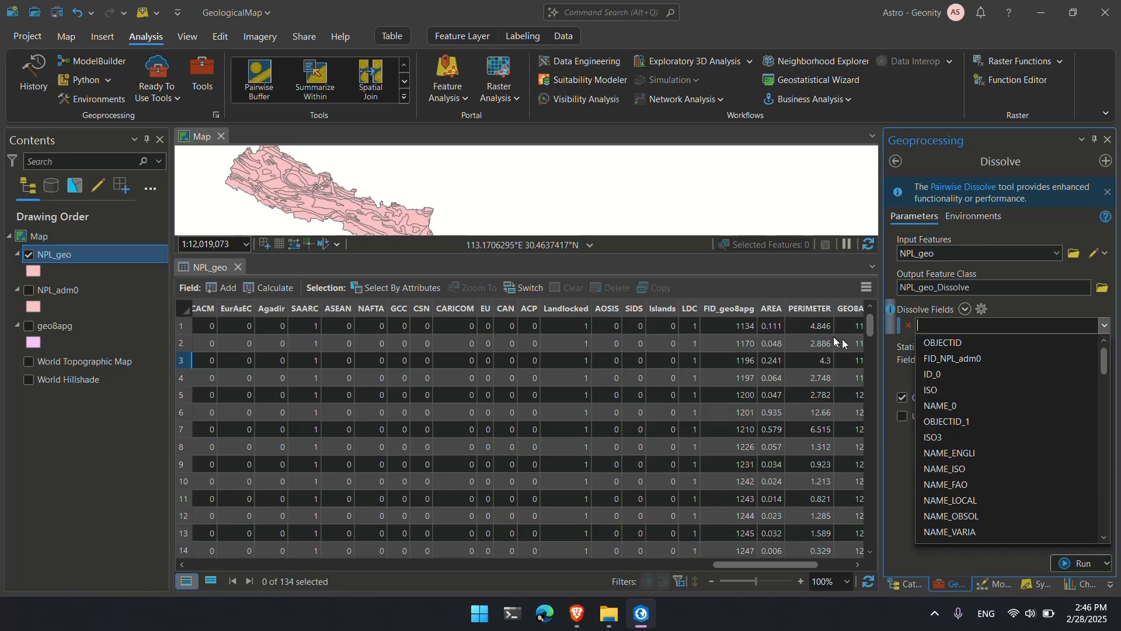
pyautogui.click(734, 565)
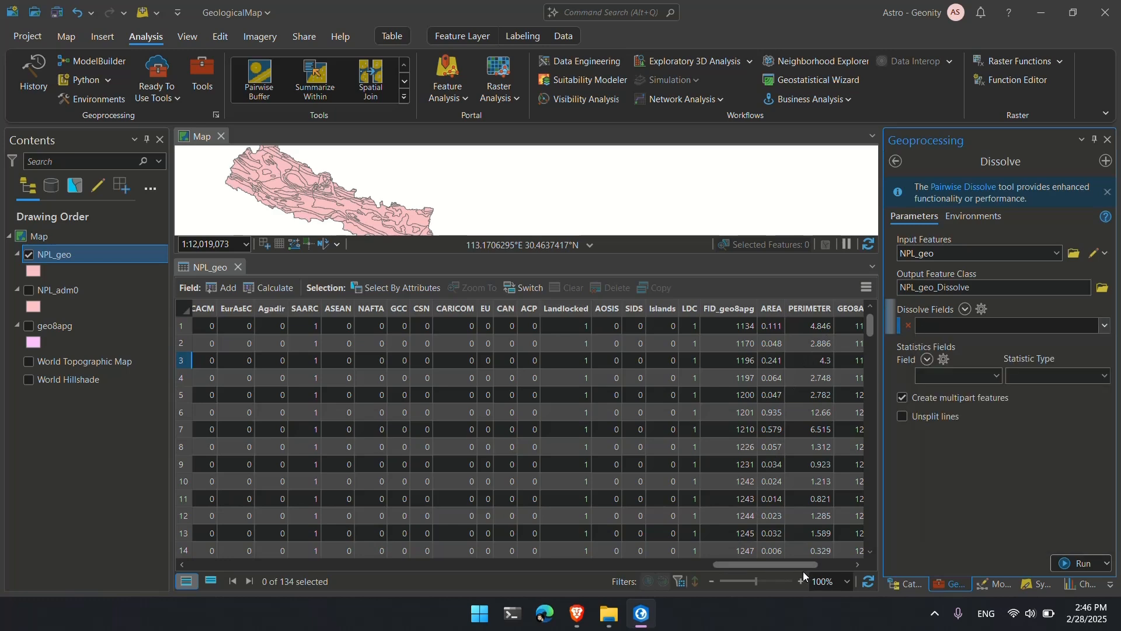
pyautogui.moveTo(798, 565); pyautogui.dragTo(837, 565)
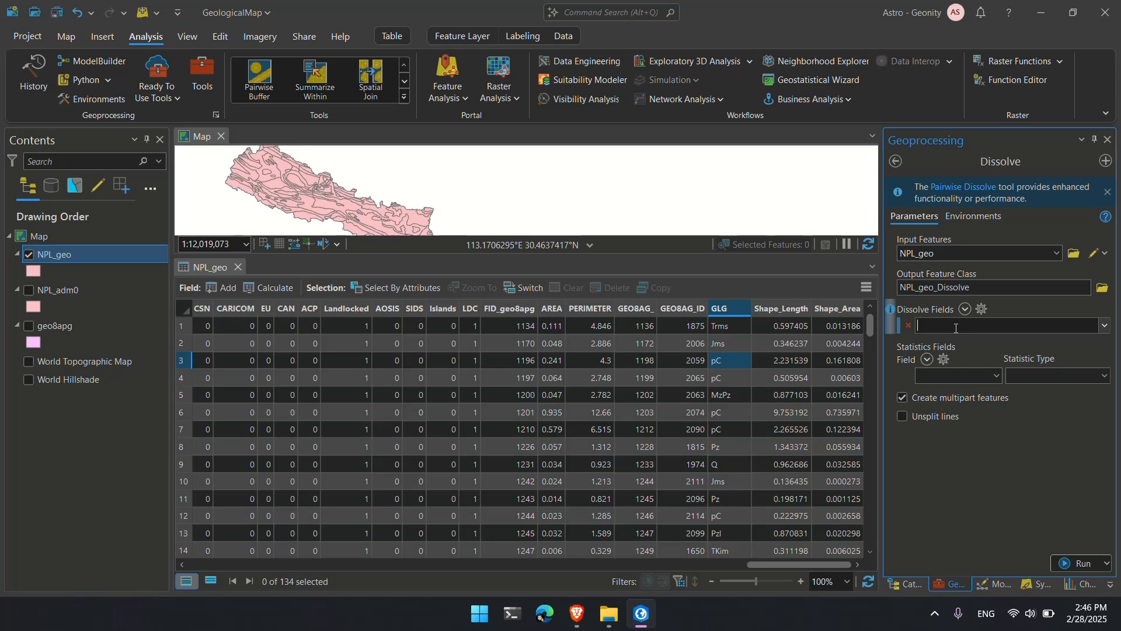
pyautogui.write('GL')
pyautogui.press('BackSpace')
pyautogui.click(1104, 325)
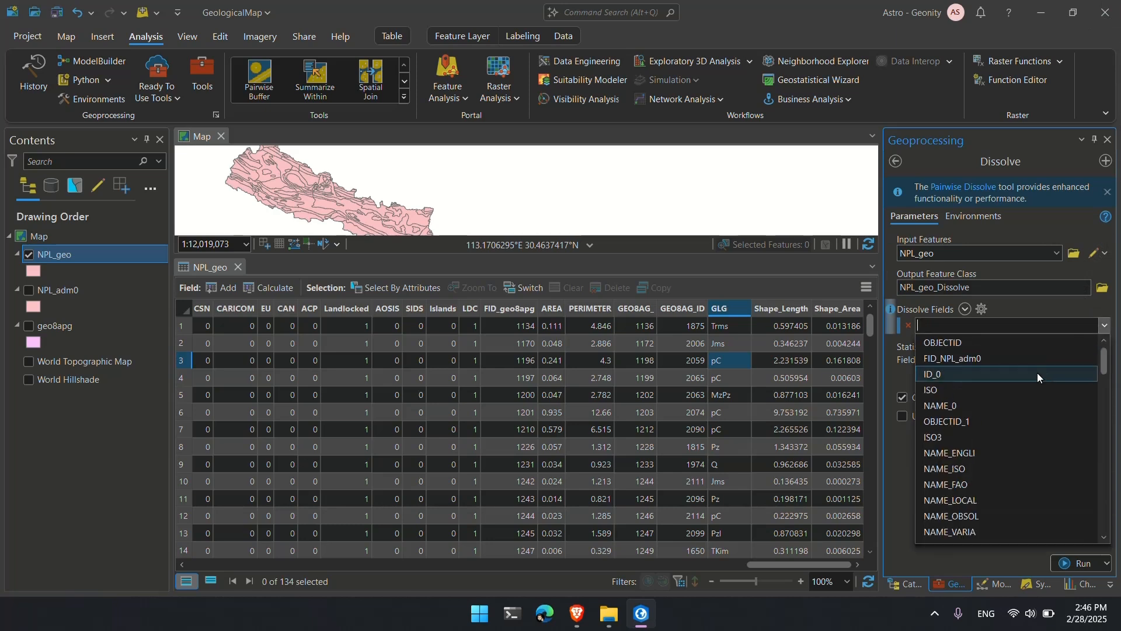
pyautogui.scroll(-10, 1037, 376)
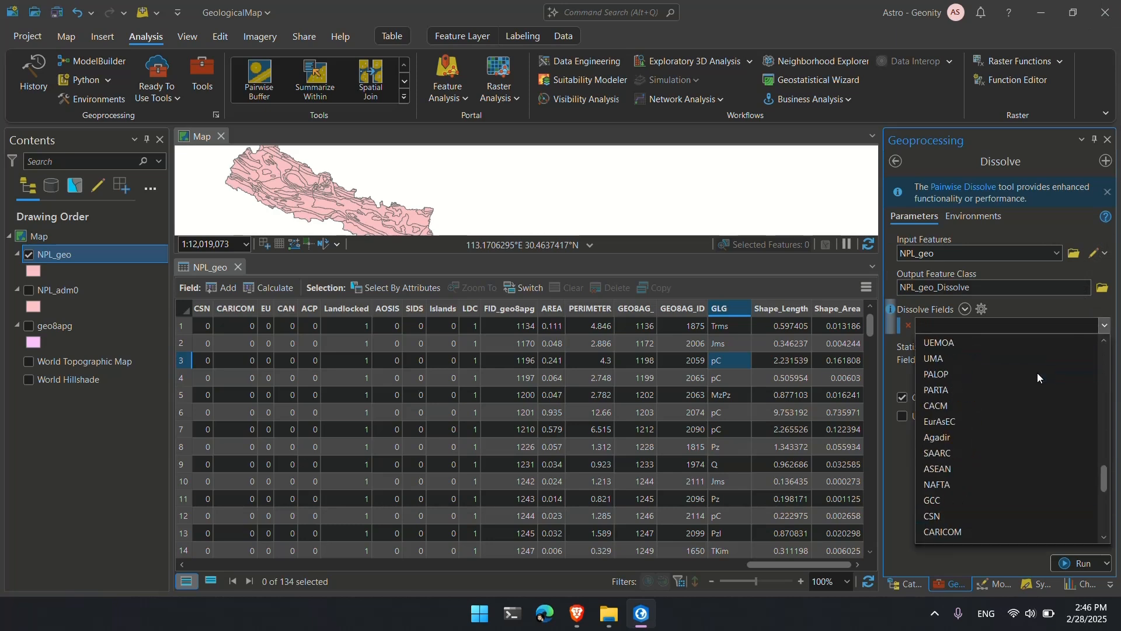
pyautogui.click(926, 500)
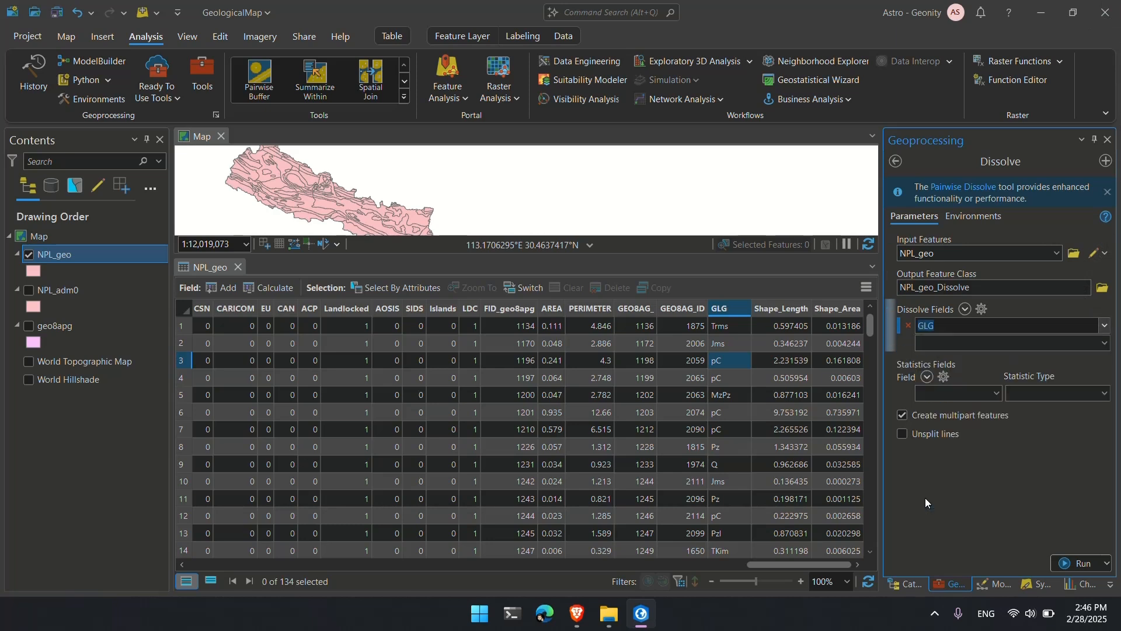
pyautogui.click(974, 394)
pyautogui.click(1076, 562)
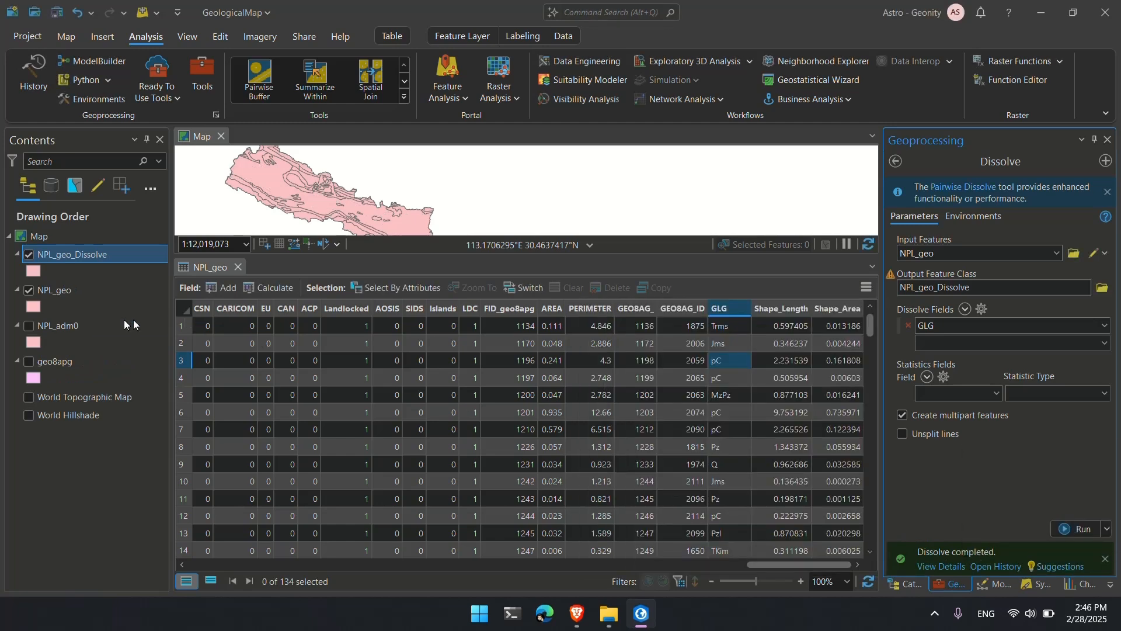
# Hide the NPL_geo layer and replace its open attribute table with that of NPL_geo_Dissolve to review the GLG codes.
pyautogui.click(28, 290)
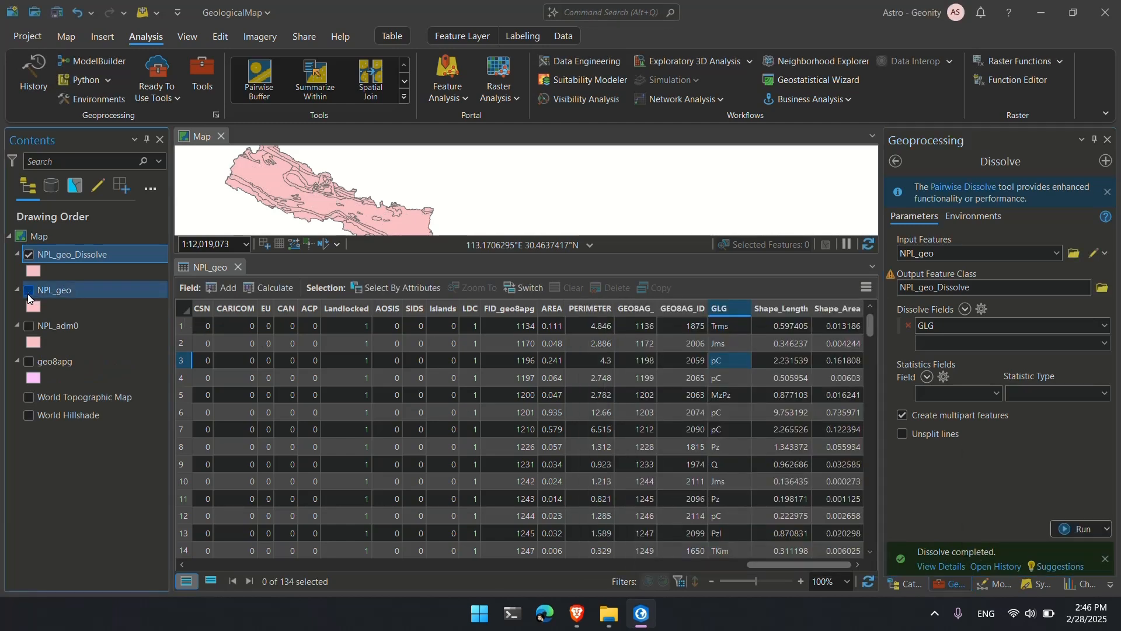
pyautogui.click(238, 266)
pyautogui.rightClick(139, 254)
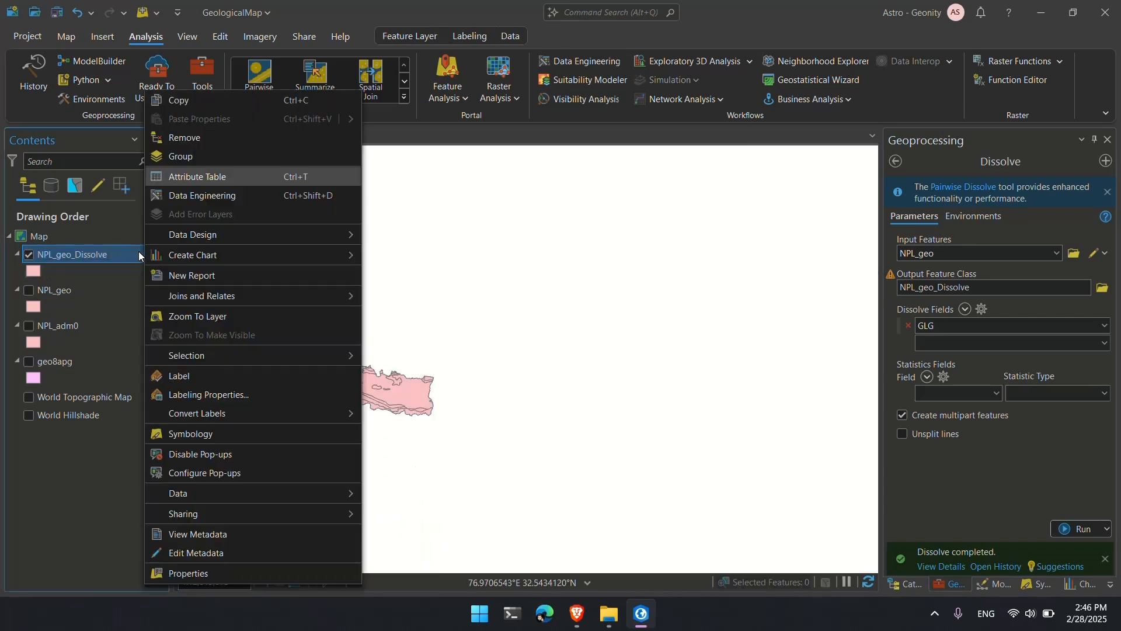
pyautogui.click(205, 176)
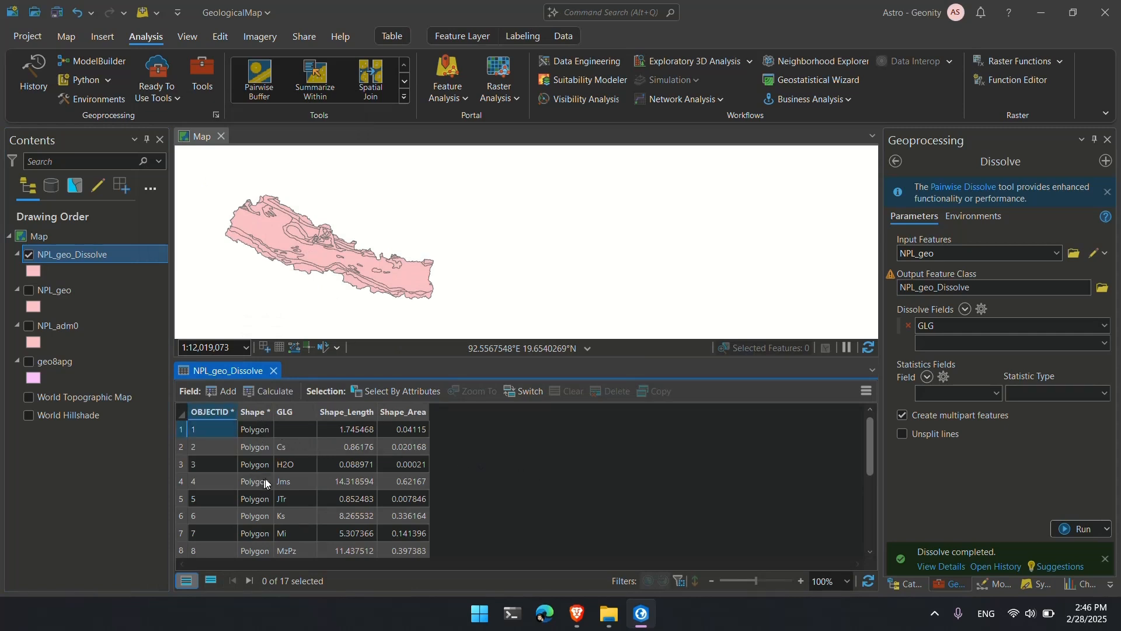
pyautogui.scroll(-3, 292, 440)
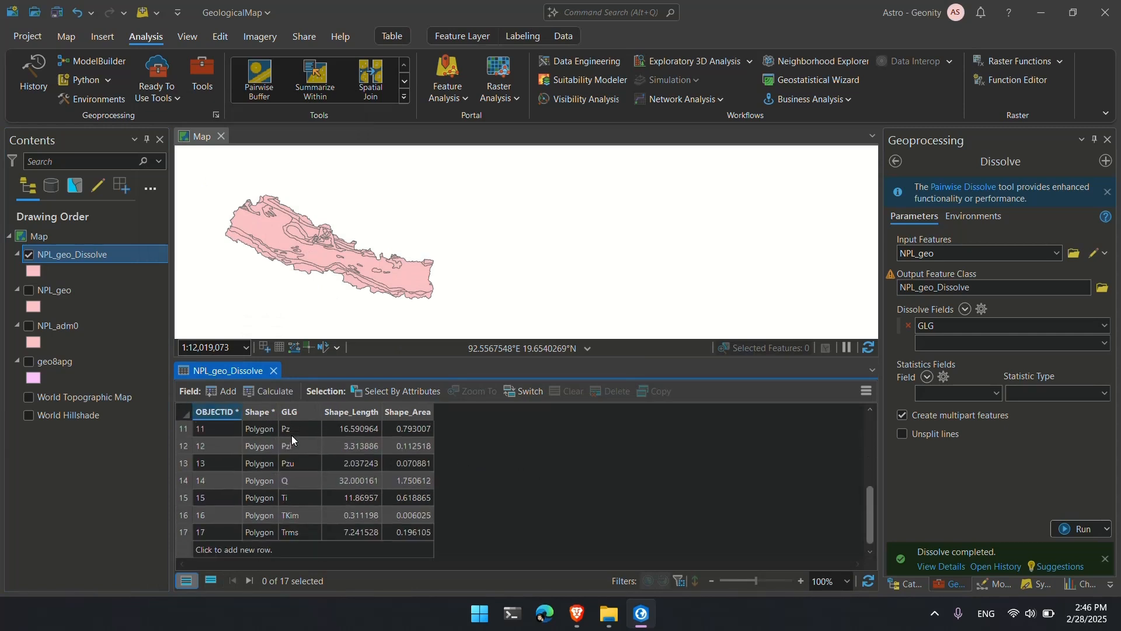
pyautogui.scroll(3, 292, 435)
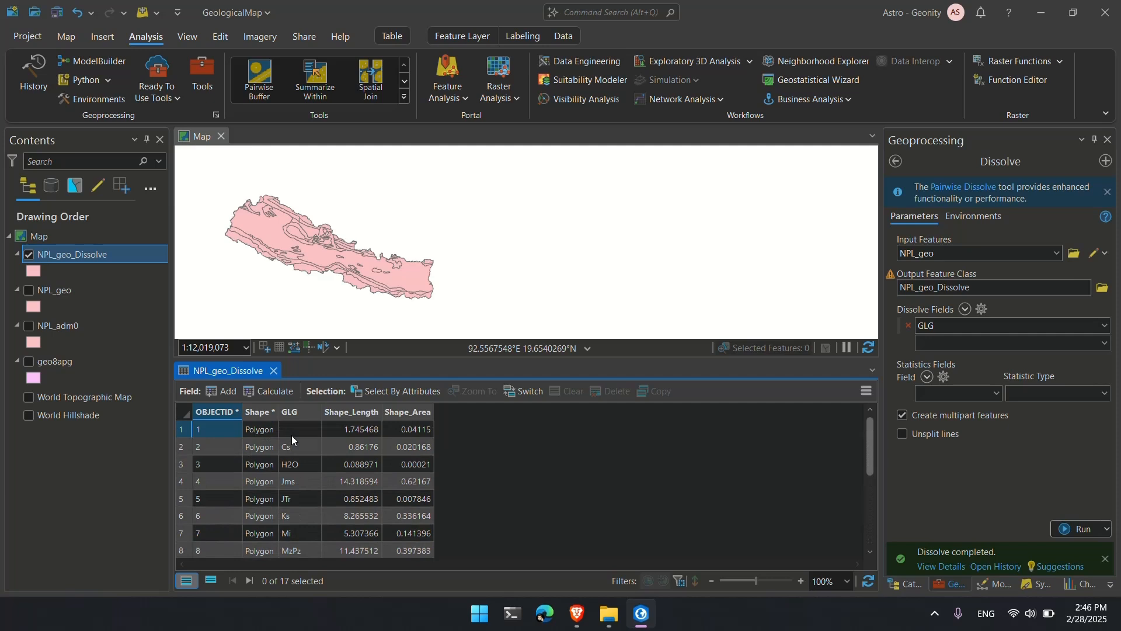
# Select records 1 to 4 of the NPL_geo_Dissolve table in turn to view each unit's dissolved polygons on the map.
pyautogui.click(186, 432)
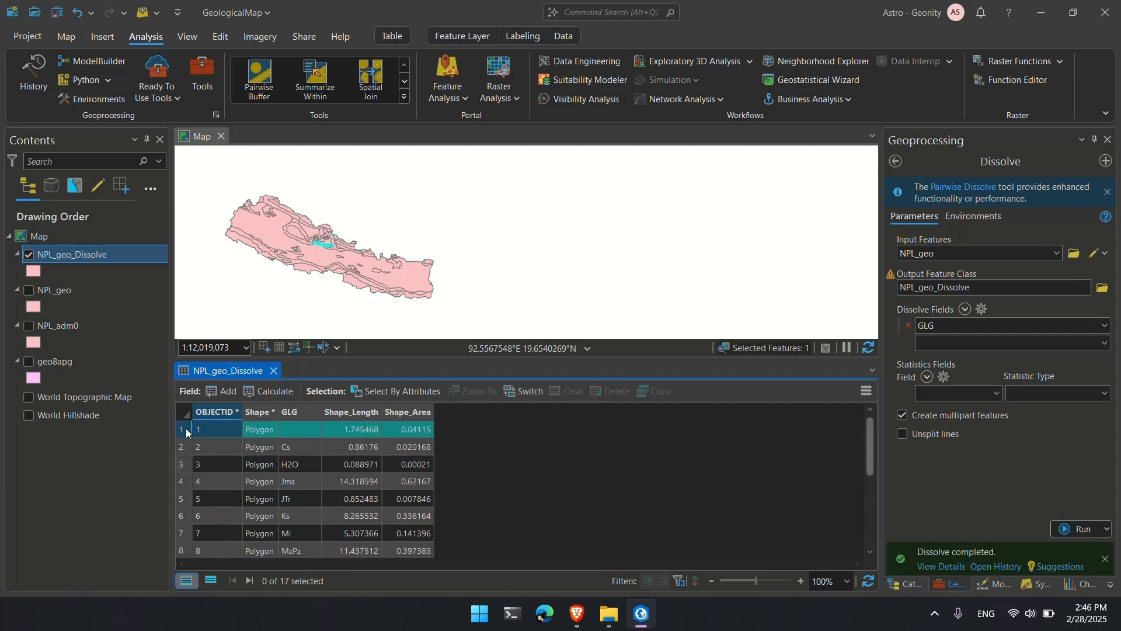
pyautogui.click(183, 447)
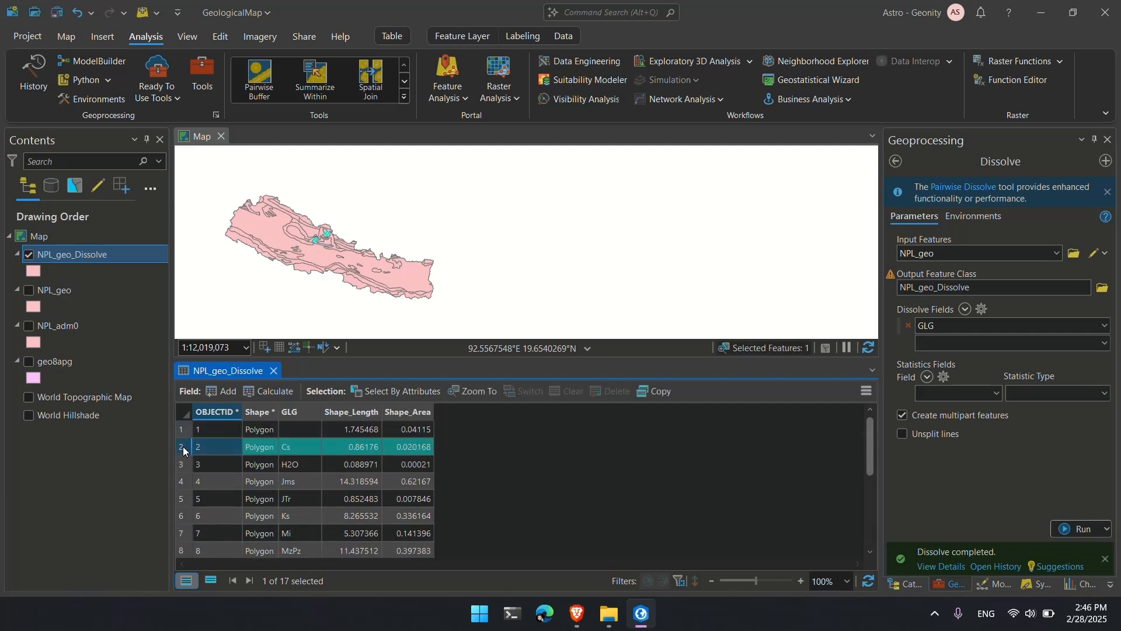
pyautogui.click(181, 464)
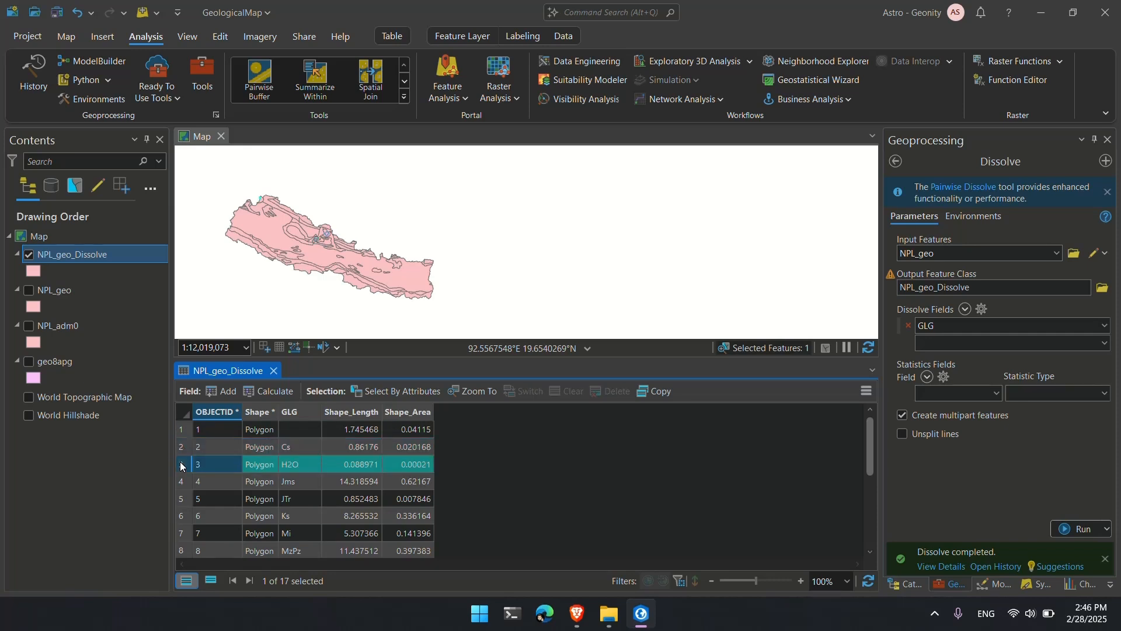
pyautogui.click(180, 485)
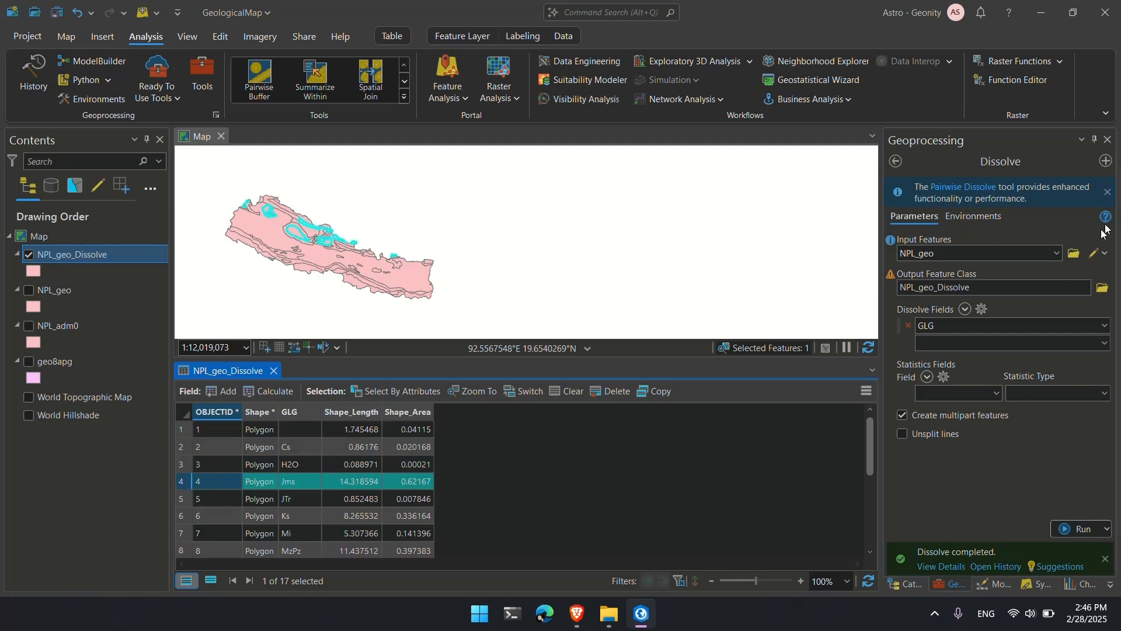
# Close the Geoprocessing and Symbology panes and the NPL_geo_Dissolve attribute table to enlarge the map view.
pyautogui.click(1108, 140)
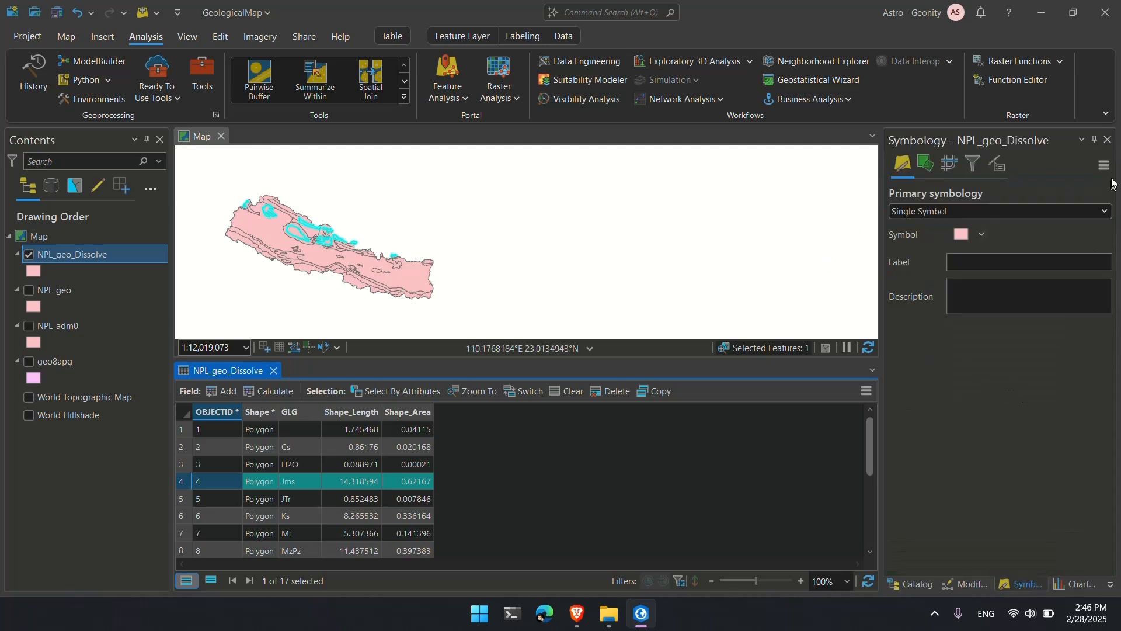
pyautogui.click(1108, 140)
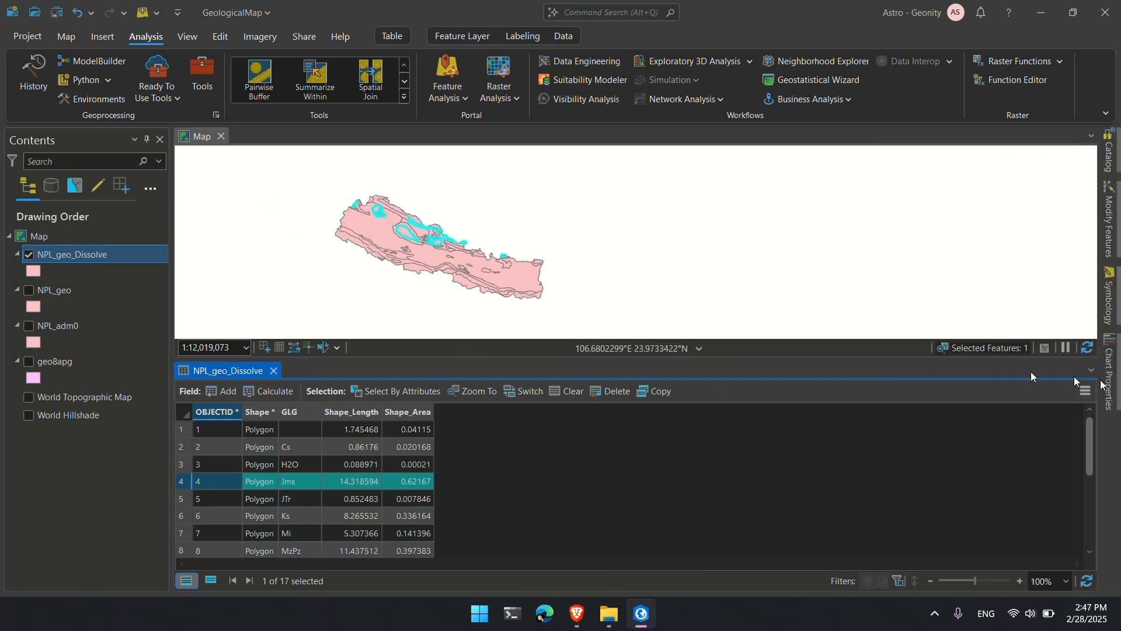
pyautogui.click(273, 370)
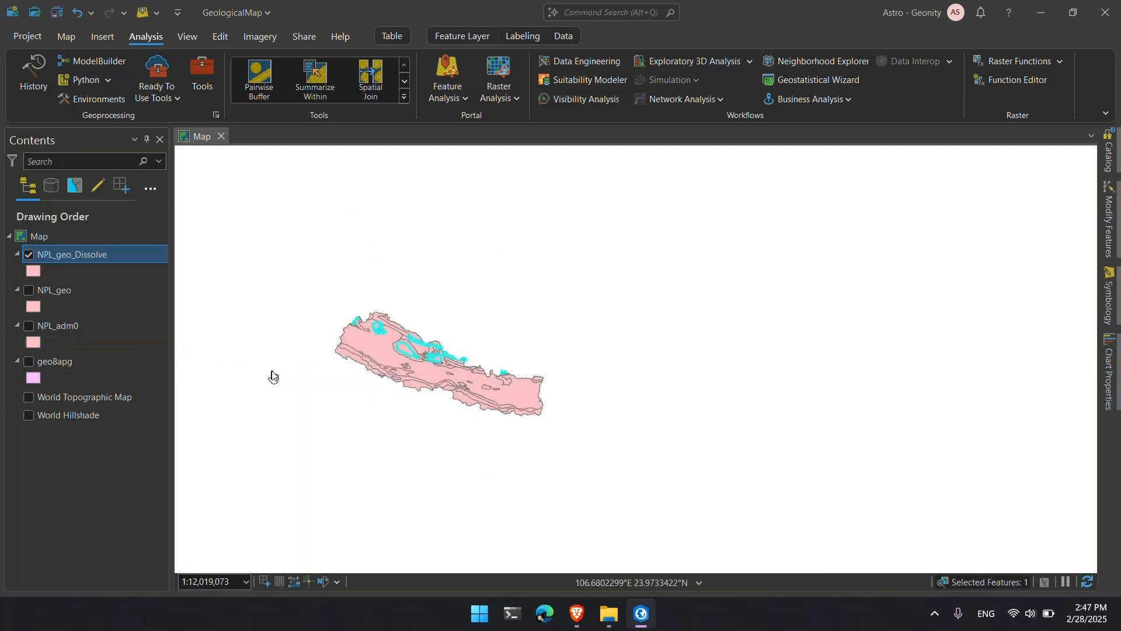
# Zoom the map to the extent of NPL_geo_Dissolve and clear the feature selection.
pyautogui.rightClick(83, 257)
pyautogui.click(175, 317)
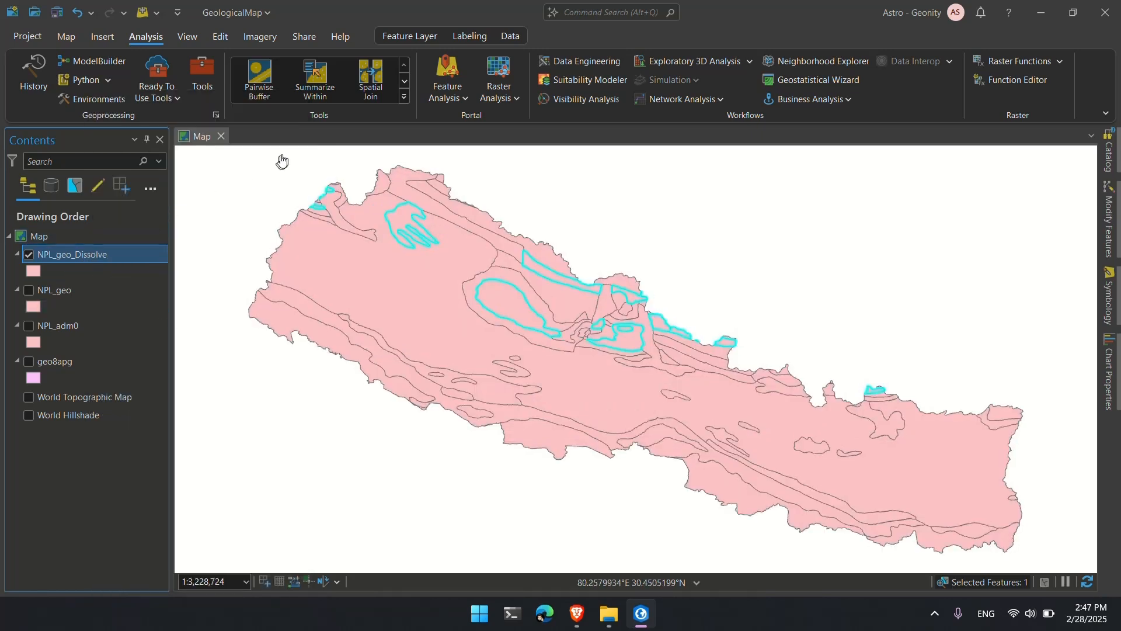
pyautogui.click(69, 37)
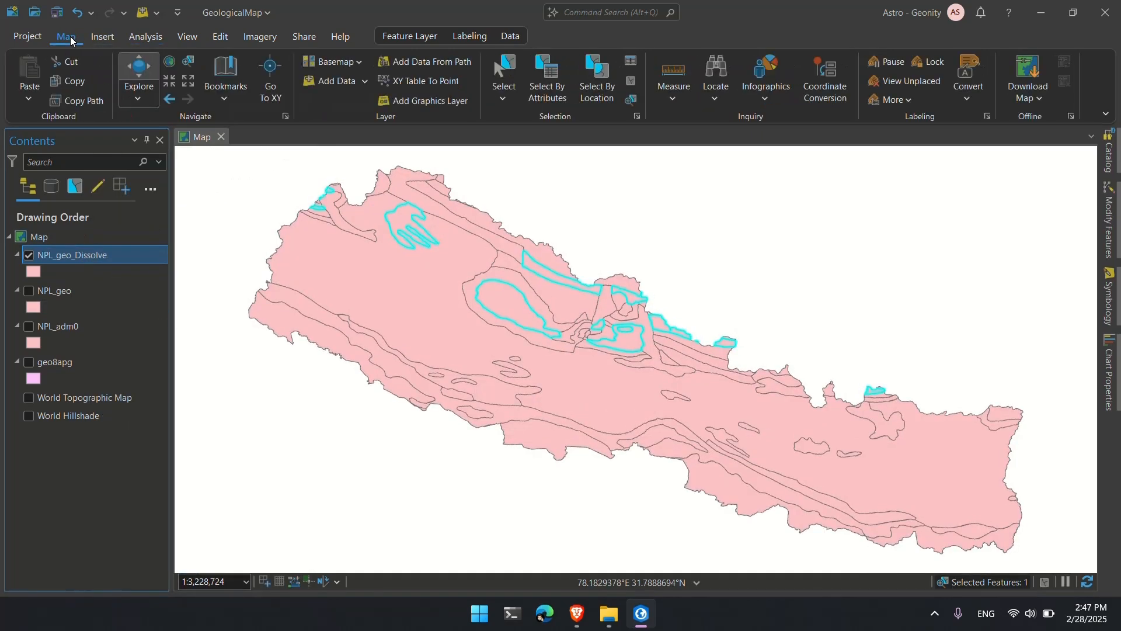
pyautogui.click(630, 98)
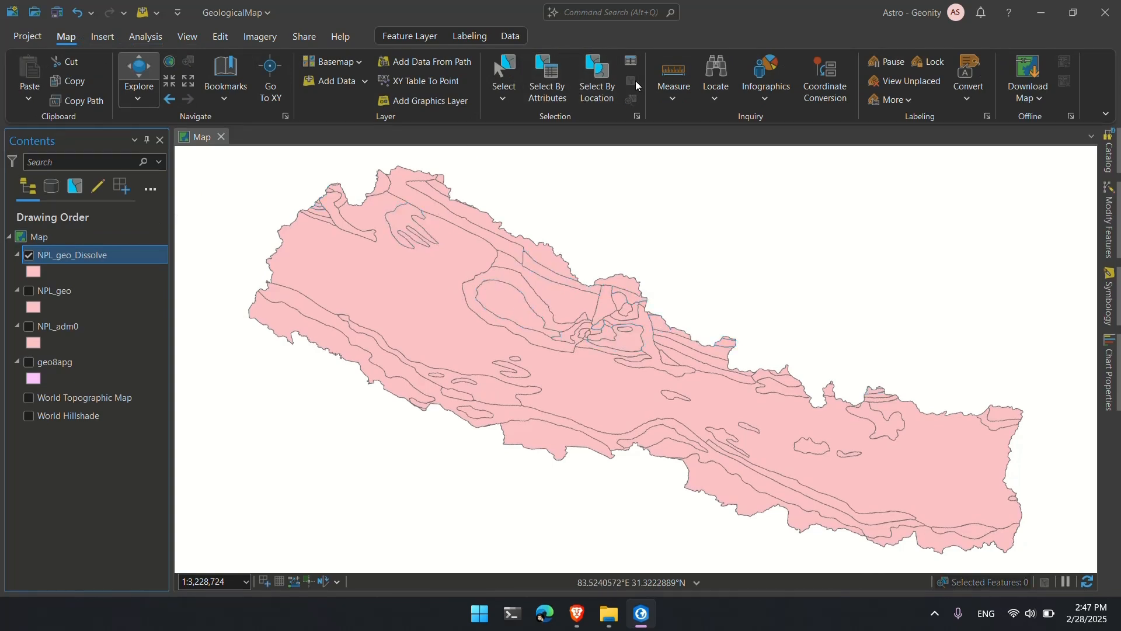
# Symbolize NPL_geo_Dissolve with Unique Values on the GLG field, keeping the pastel color scheme, and add all values as classes.
pyautogui.rightClick(82, 255)
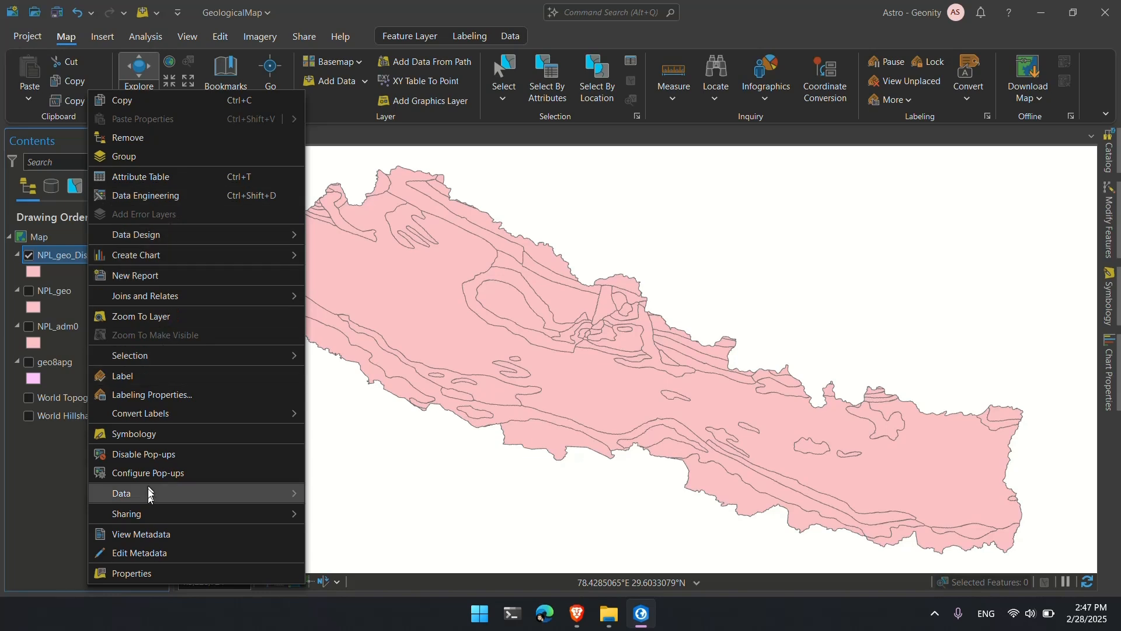
pyautogui.click(188, 435)
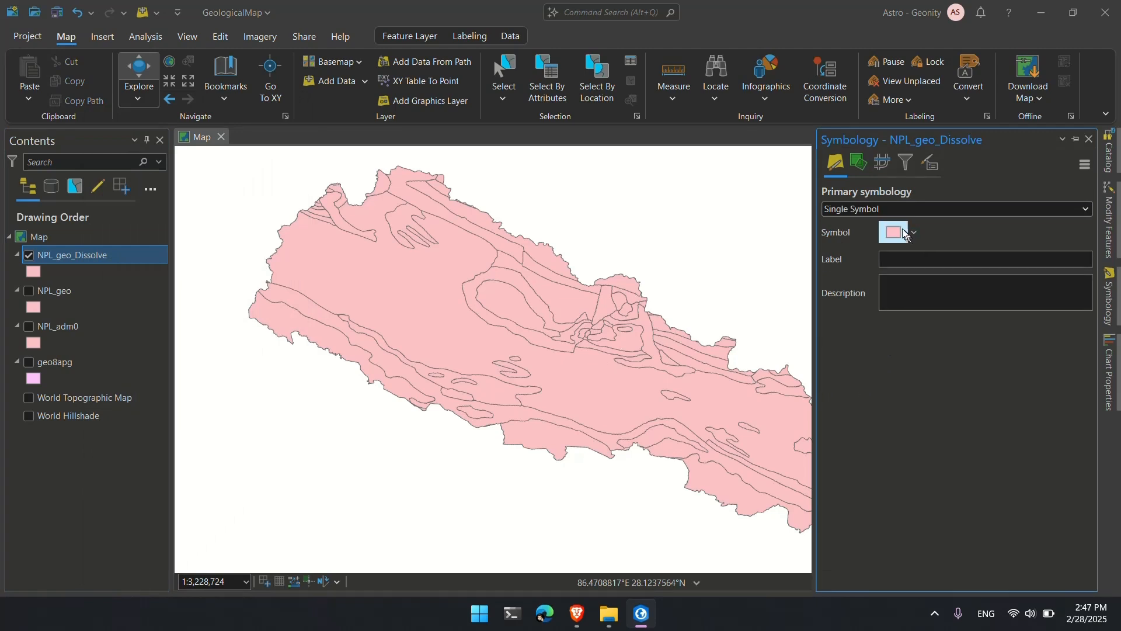
pyautogui.click(846, 209)
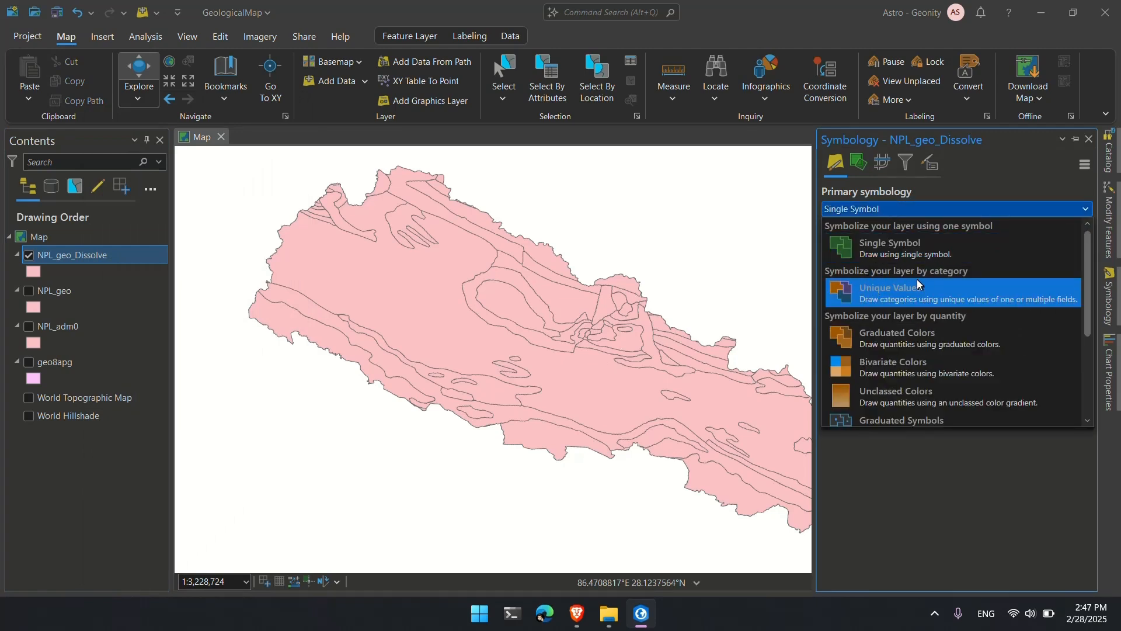
pyautogui.click(878, 300)
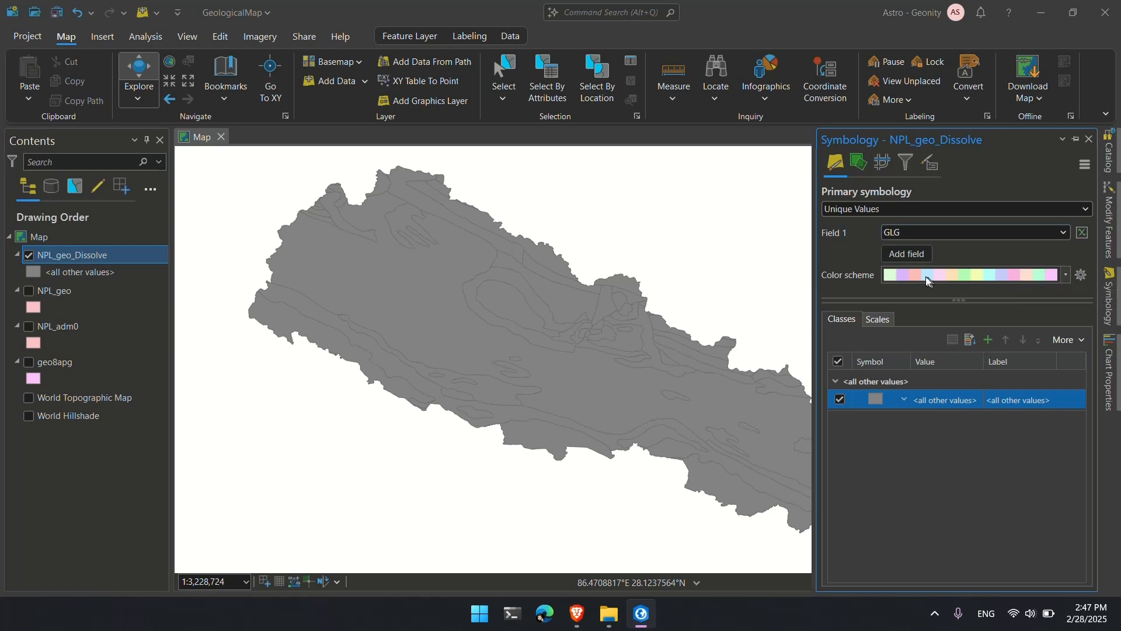
pyautogui.click(1067, 234)
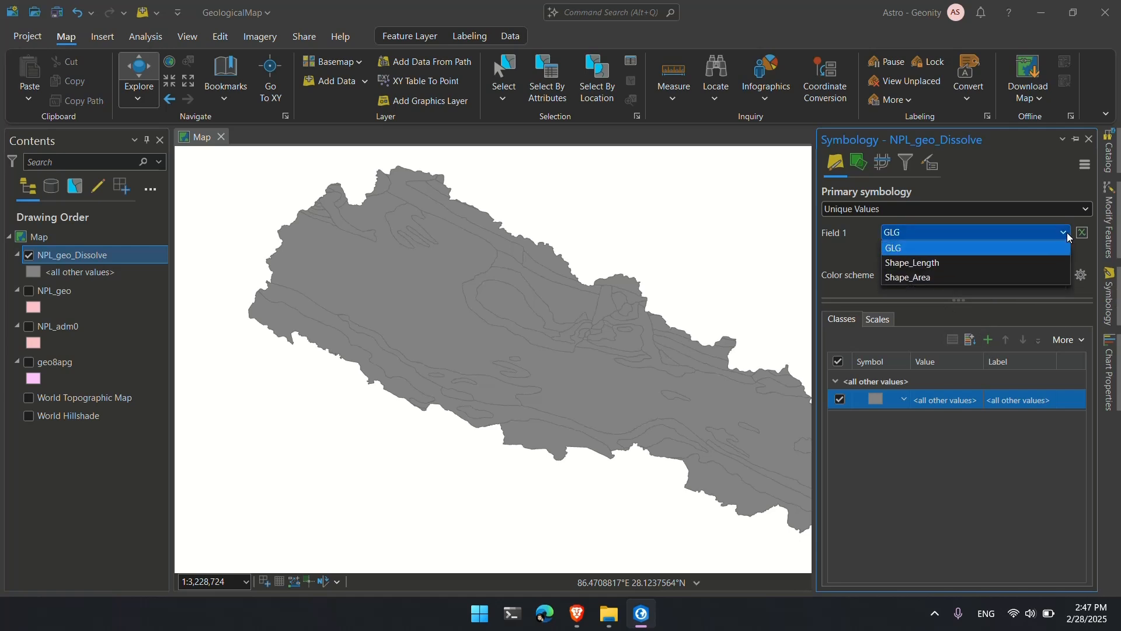
pyautogui.click(1067, 233)
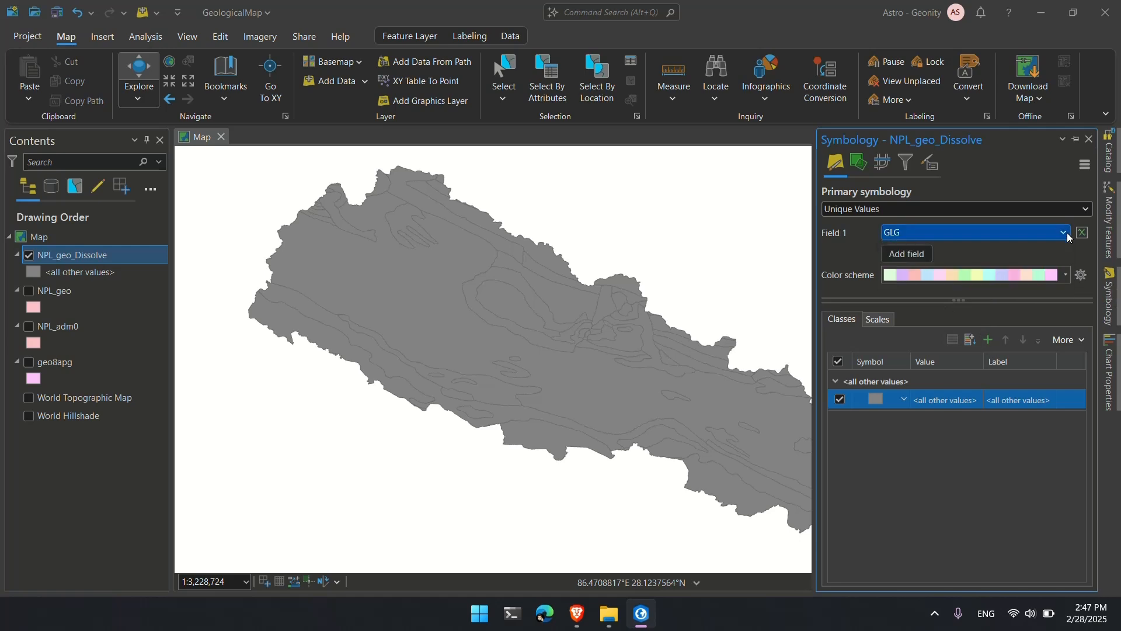
pyautogui.click(1064, 277)
pyautogui.click(1063, 277)
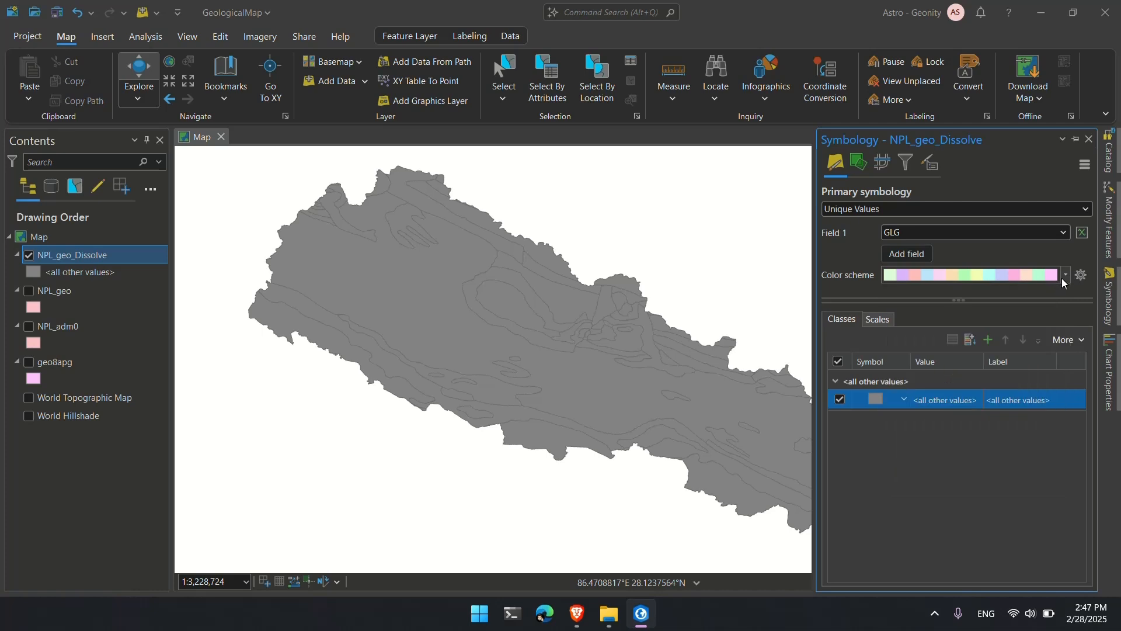
pyautogui.click(973, 341)
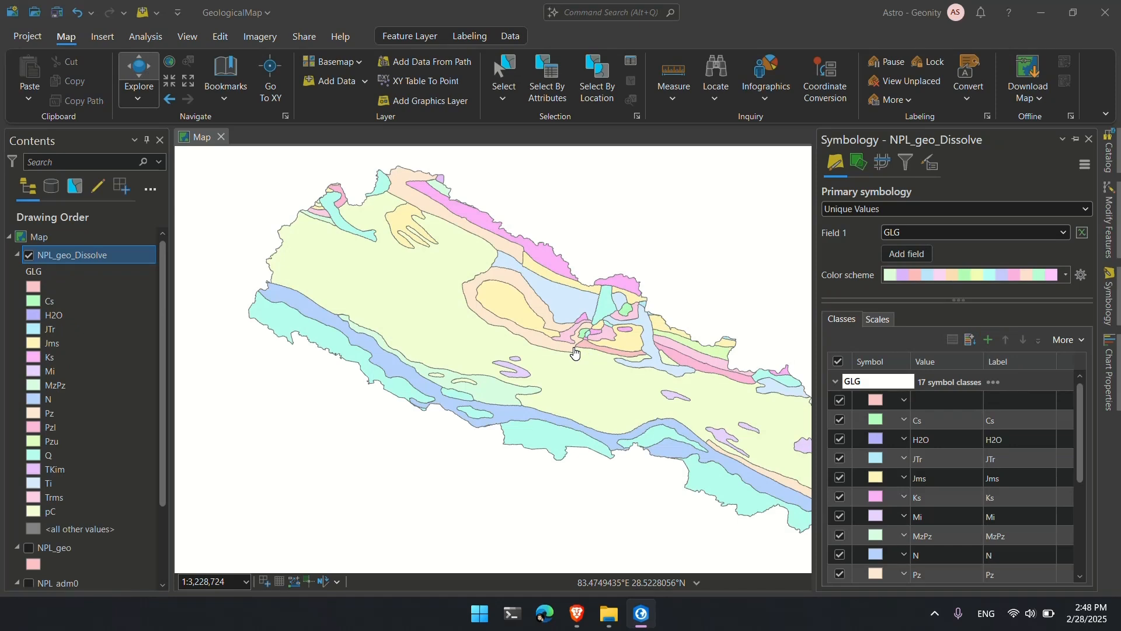
# Look through the GLG symbol classes of NPL_geo_Dissolve to examine their codes, labels and colors.
pyautogui.click(936, 498)
pyautogui.scroll(-3, 934, 496)
pyautogui.click(935, 496)
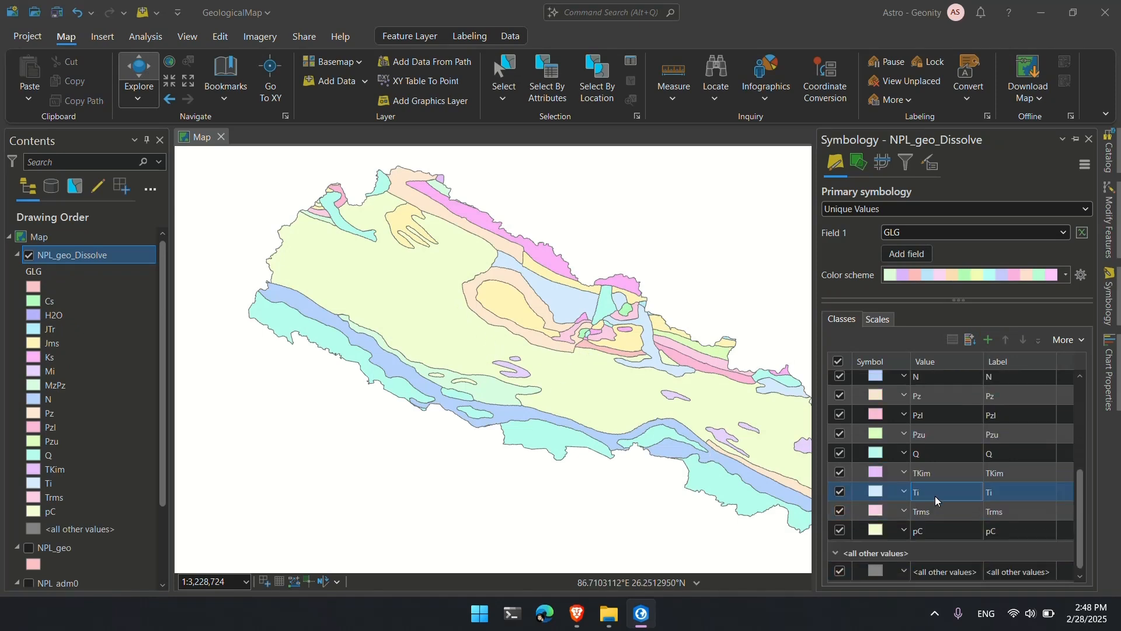
pyautogui.scroll(3, 935, 496)
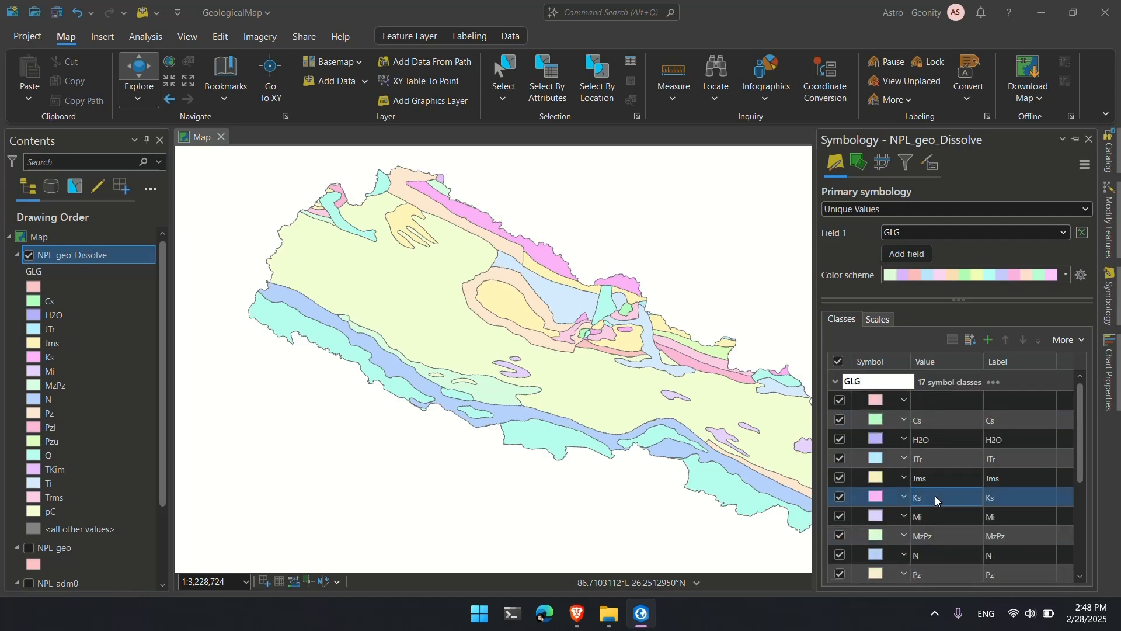
pyautogui.click(896, 439)
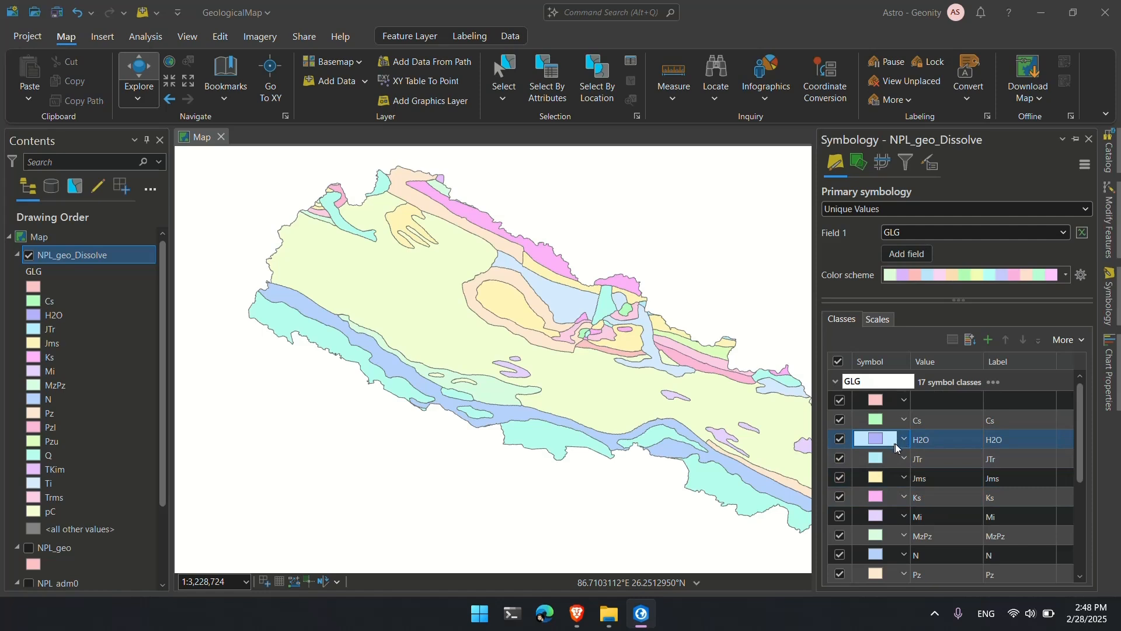
pyautogui.scroll(-3, 928, 509)
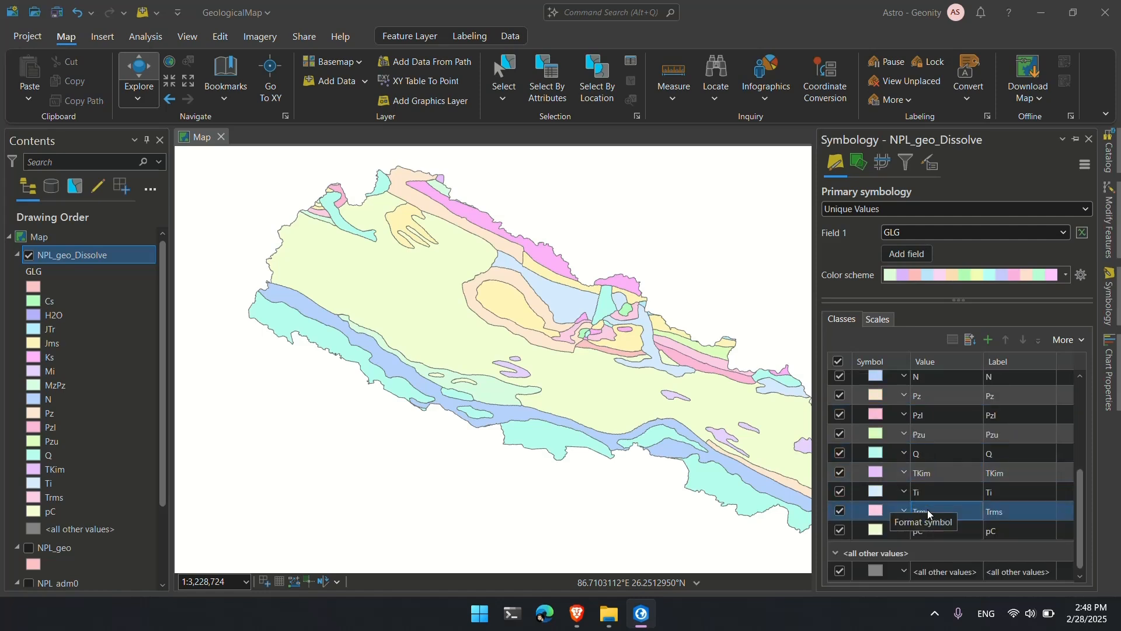
# Look at the symbol gallery offered for the Ti class and return to the primary symbology of NPL_geo_Dissolve.
pyautogui.click(876, 494)
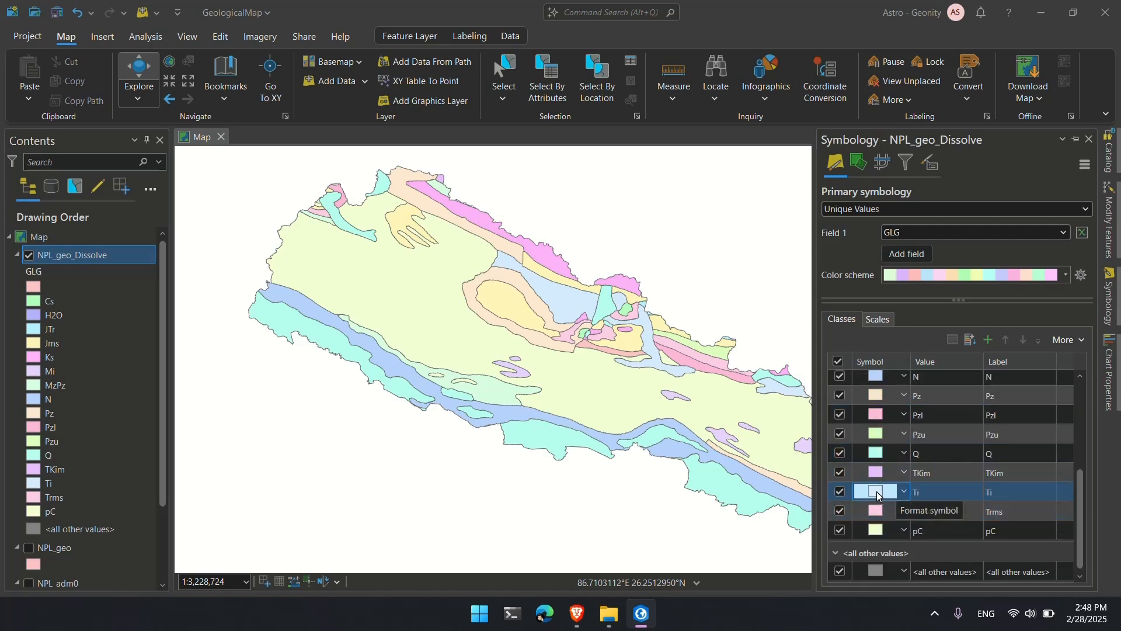
pyautogui.click(877, 491)
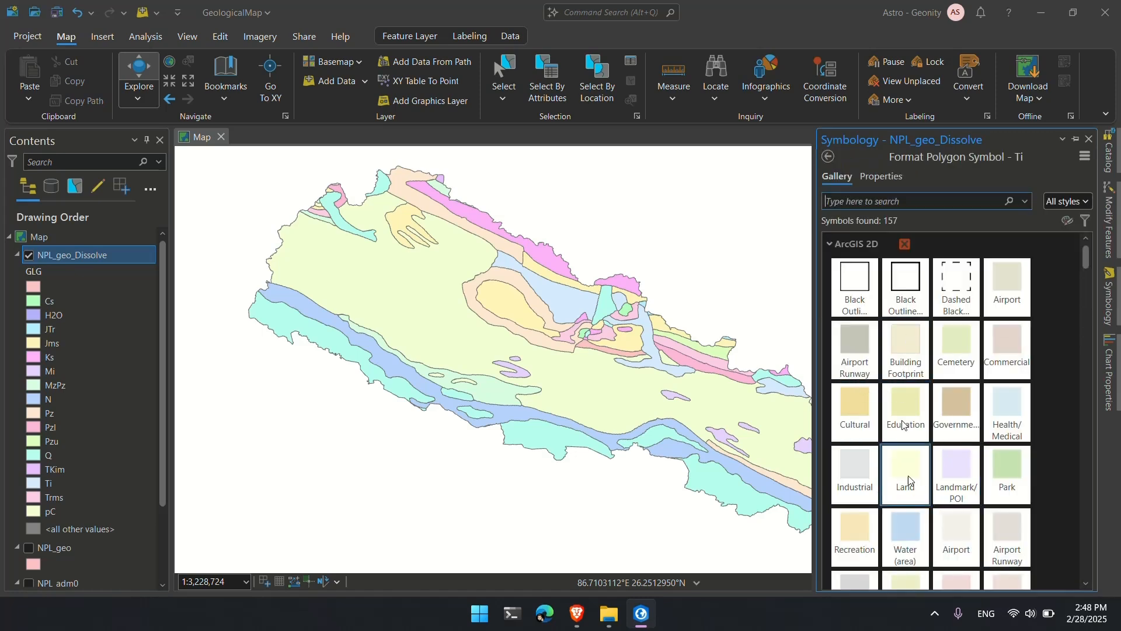
pyautogui.click(829, 157)
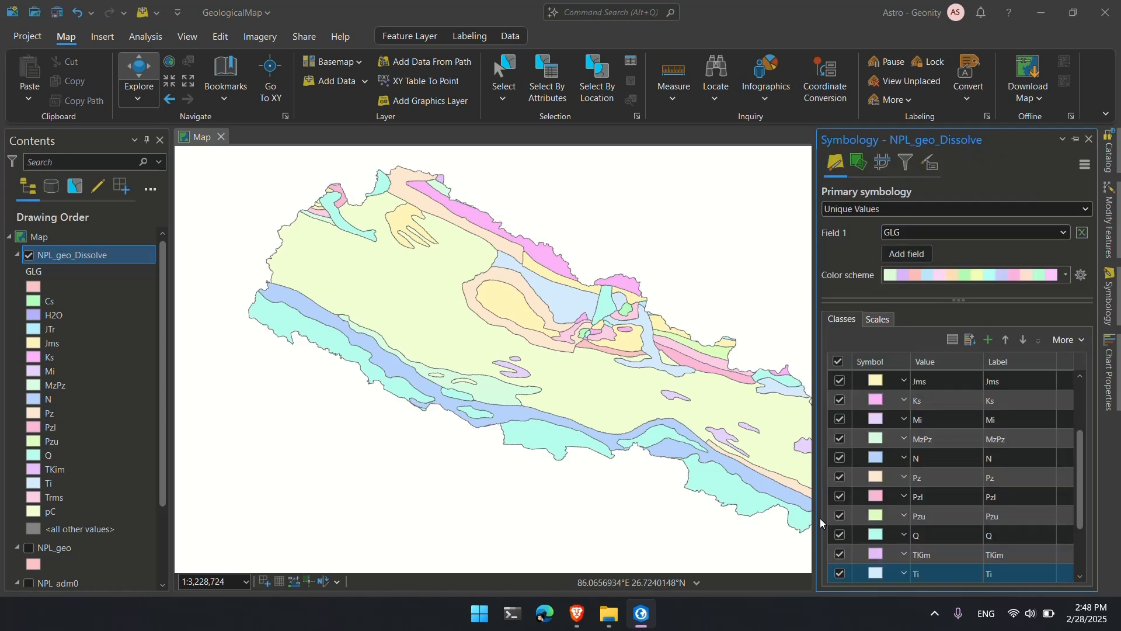
# Turn off the <all other values> class in the unique values symbology of NPL_geo_Dissolve.
pyautogui.click(908, 522)
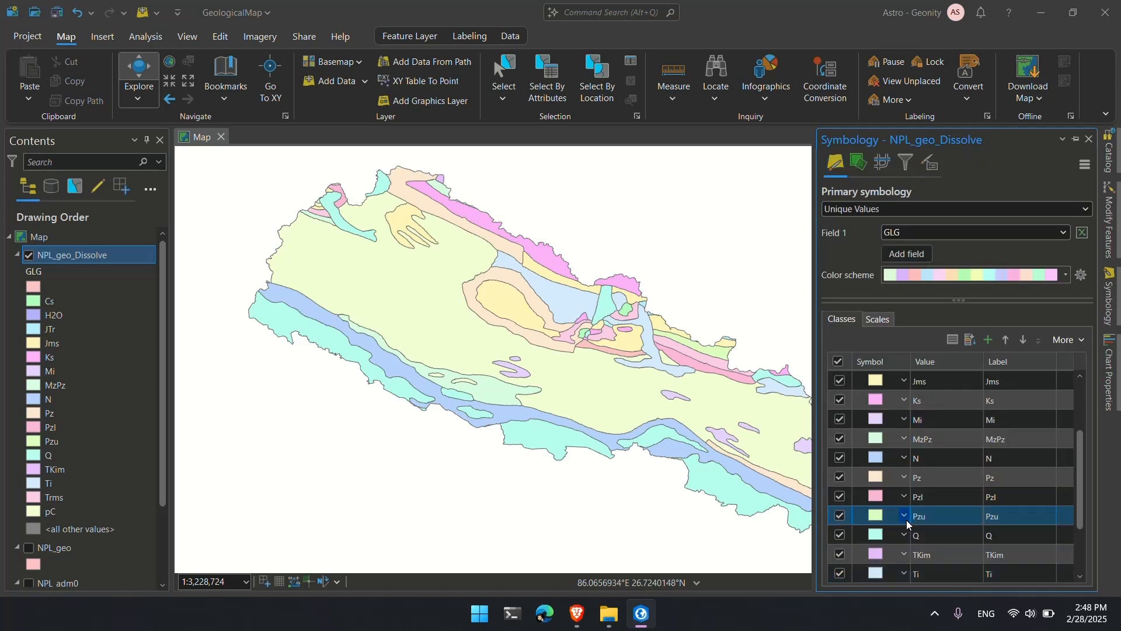
pyautogui.scroll(-2, 969, 440)
pyautogui.keyDown('shift'); pyautogui.click(967, 446); pyautogui.keyUp('shift')
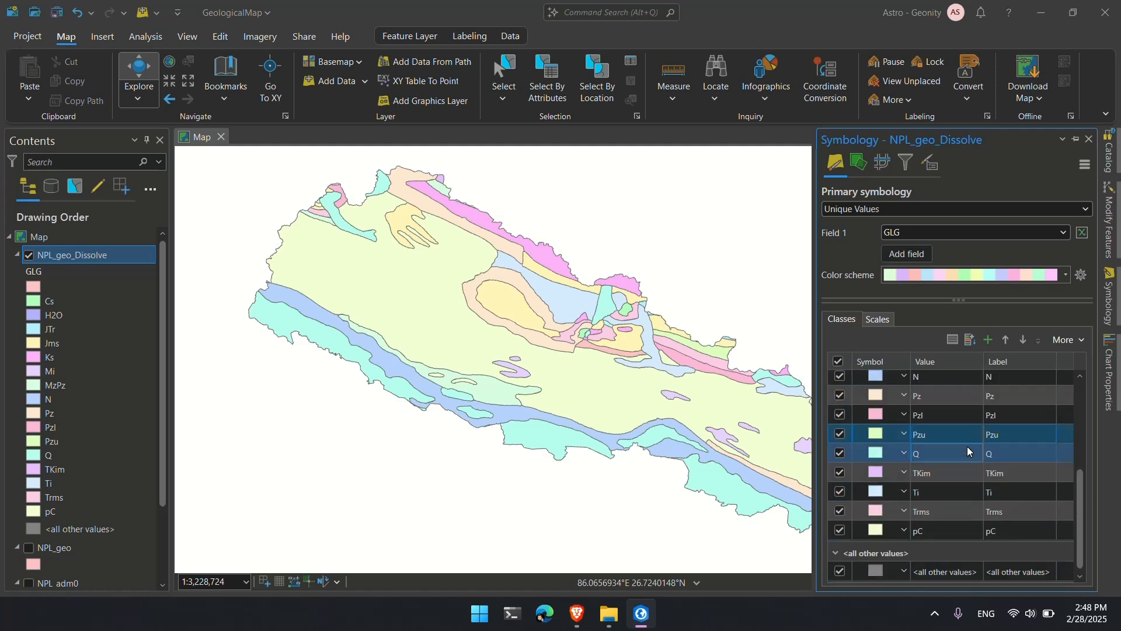
pyautogui.keyDown('ctrl'); pyautogui.click(967, 446); pyautogui.keyUp('ctrl')
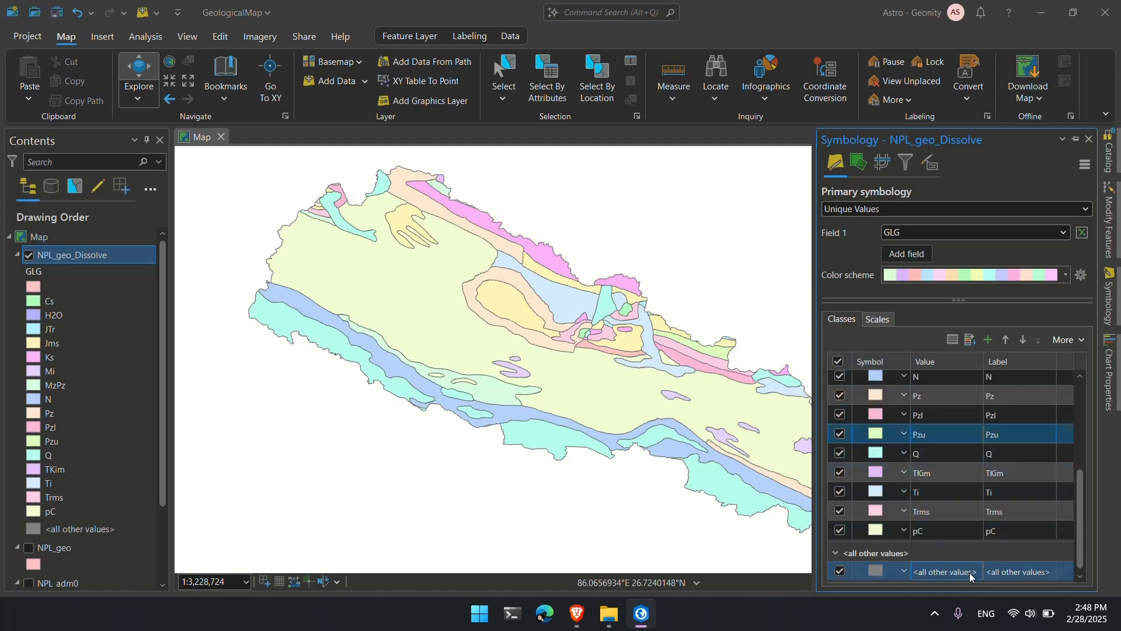
pyautogui.scroll(3, 964, 540)
pyautogui.click(964, 536)
pyautogui.click(839, 572)
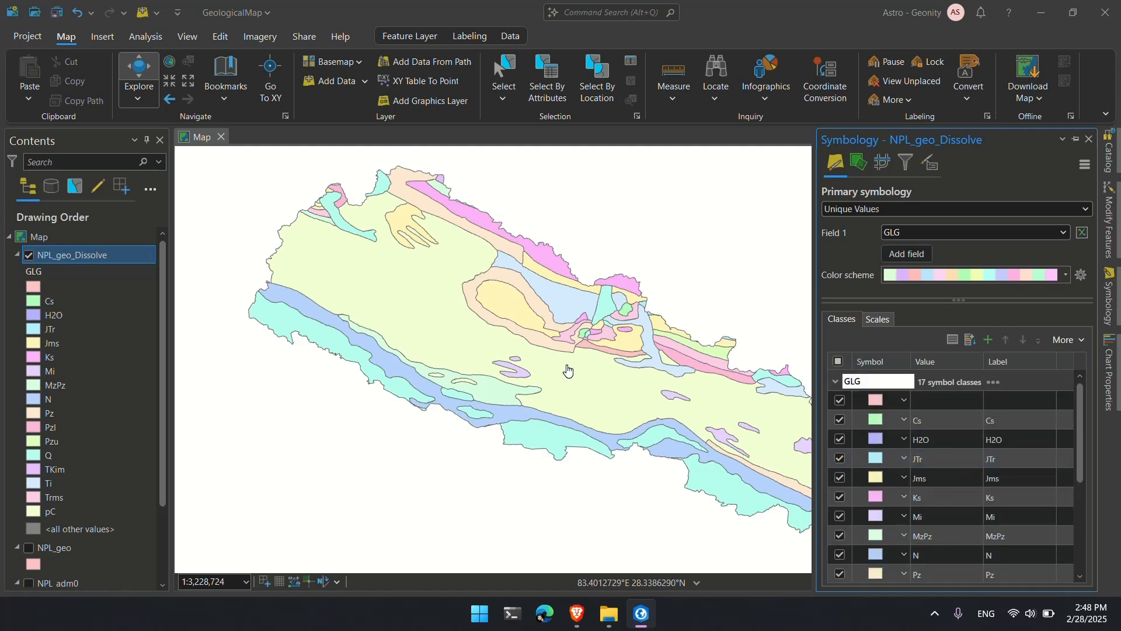
# Close the Symbology pane to enlarge the map view and save the project.
pyautogui.click(1076, 140)
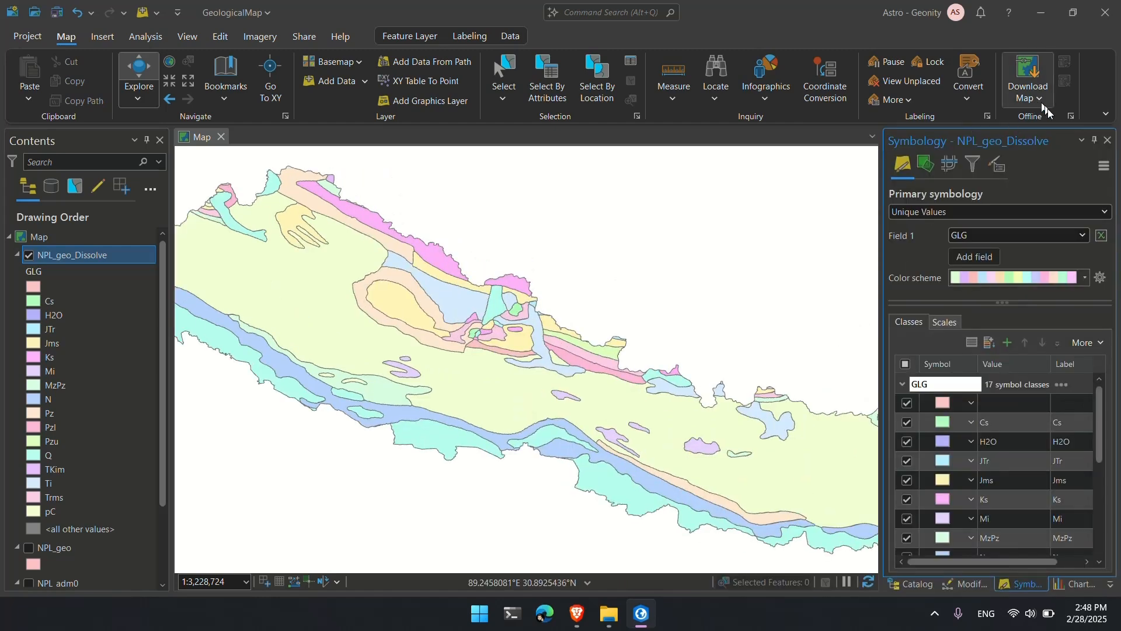
pyautogui.click(1095, 140)
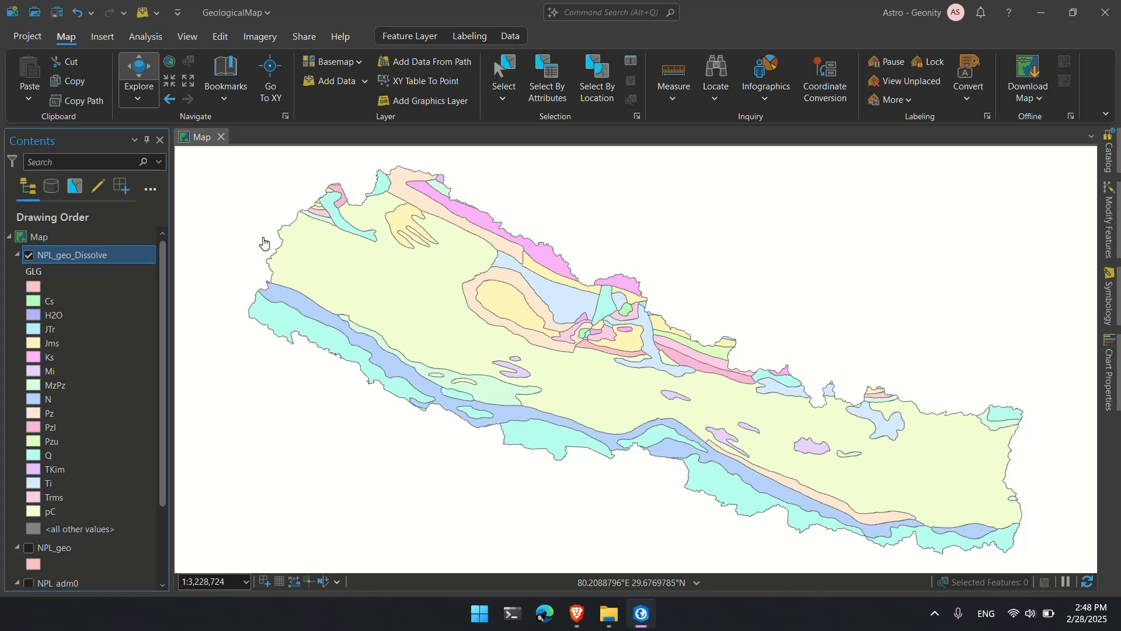
pyautogui.click(61, 16)
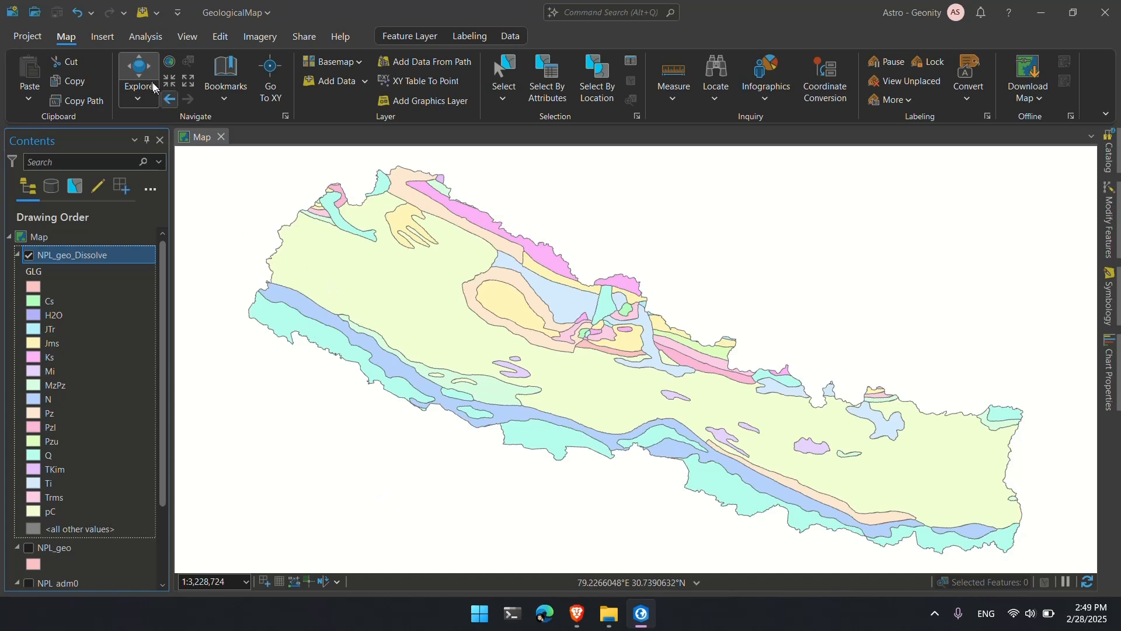
# Create a new layout with the ISO Landscape A4 page size, 210 mm x 297 mm.
pyautogui.click(112, 33)
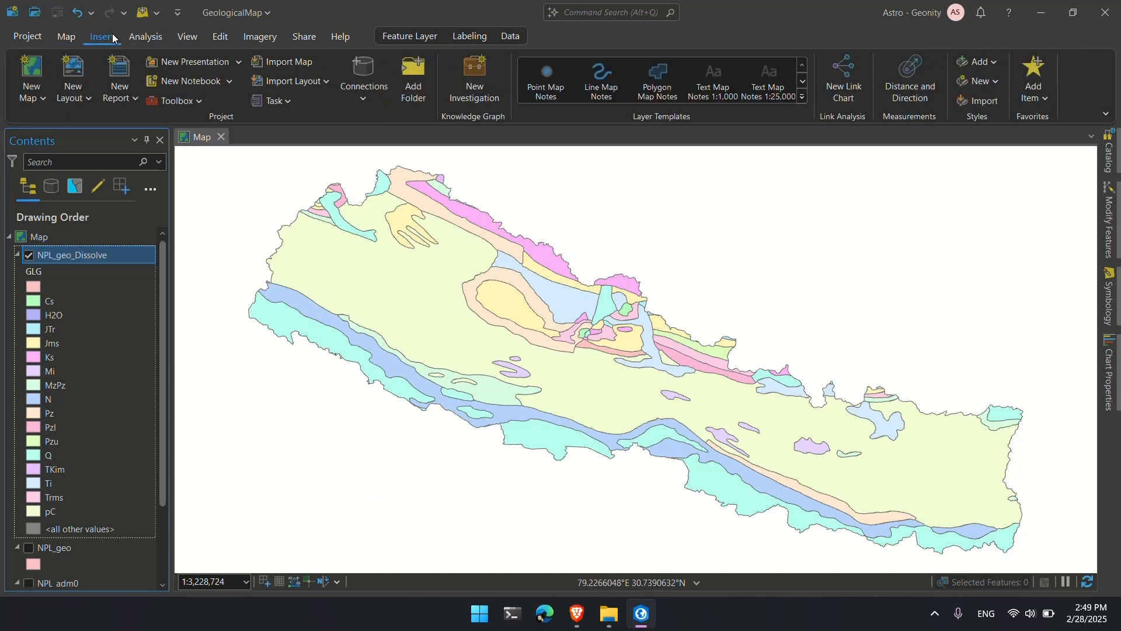
pyautogui.click(83, 91)
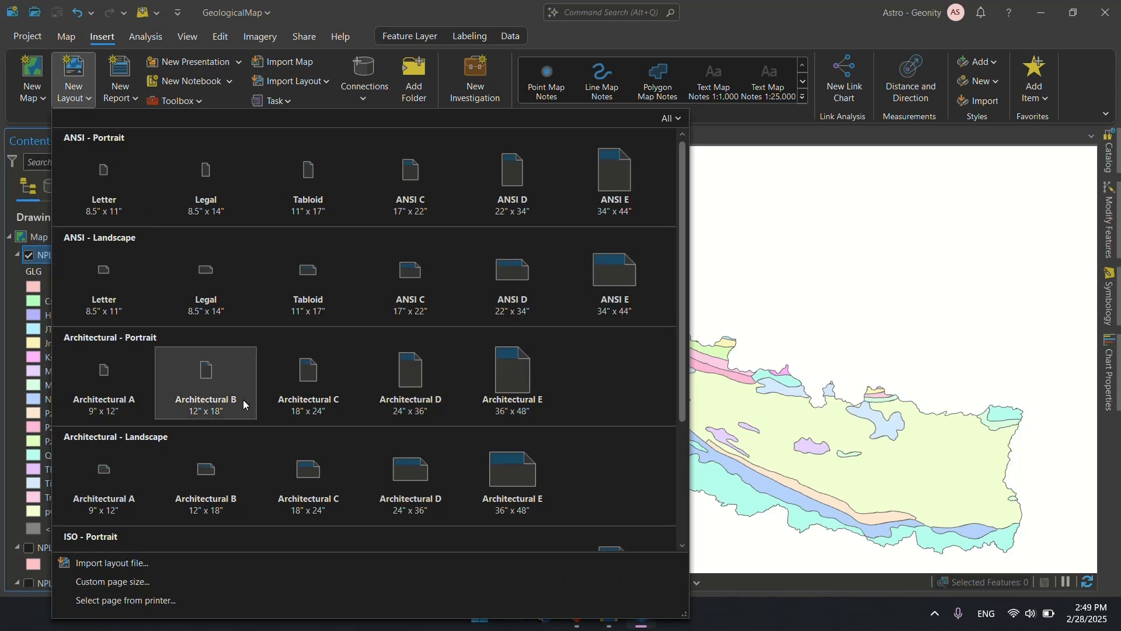
pyautogui.scroll(-3, 244, 404)
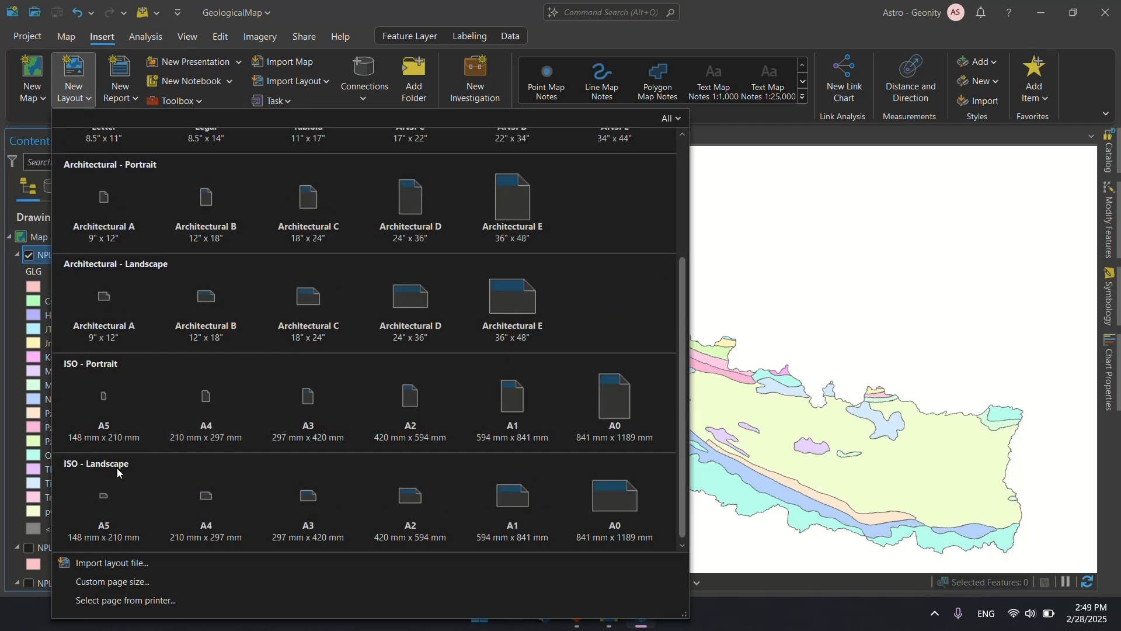
pyautogui.click(219, 500)
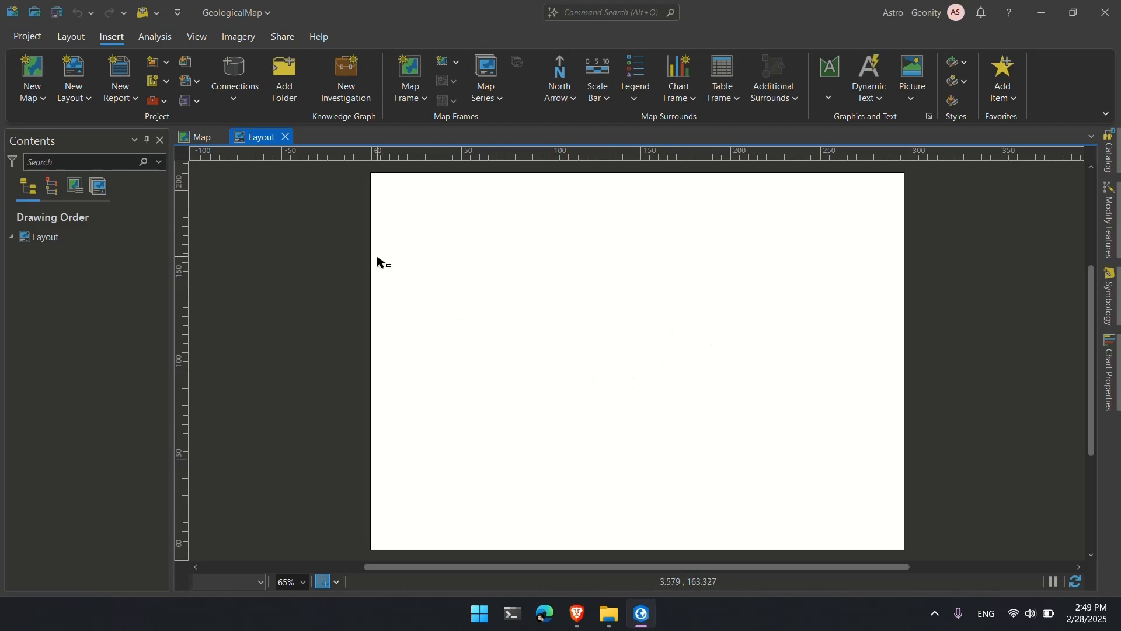
# Insert a map frame showing the geology map at its current view extent, about 283 mm wide, across the upper part of the page.
pyautogui.click(423, 91)
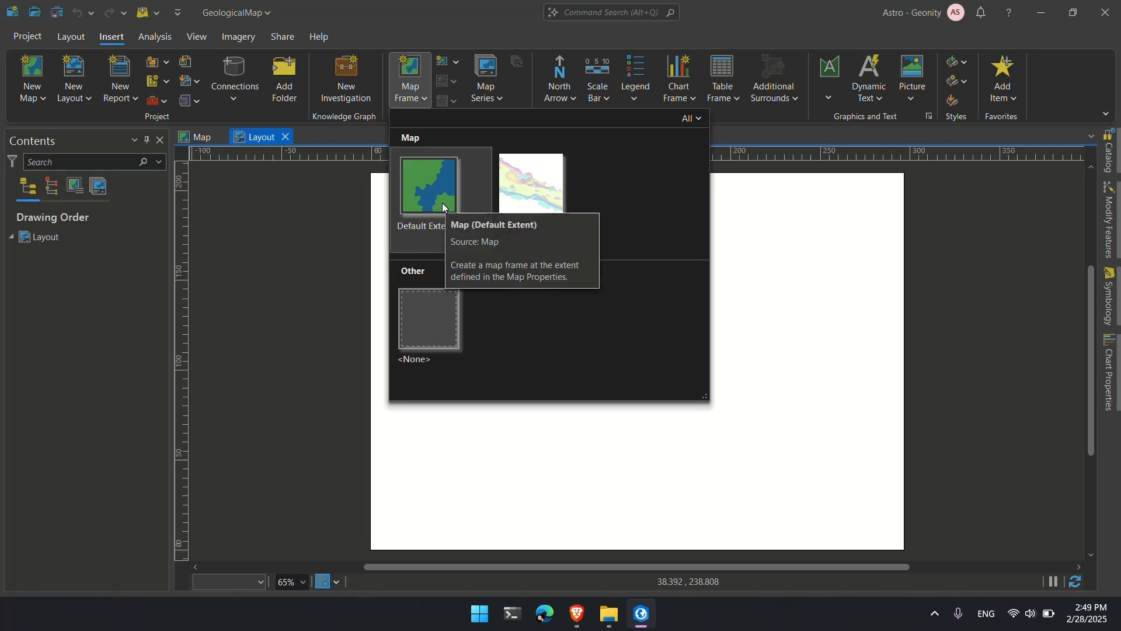
pyautogui.click(521, 201)
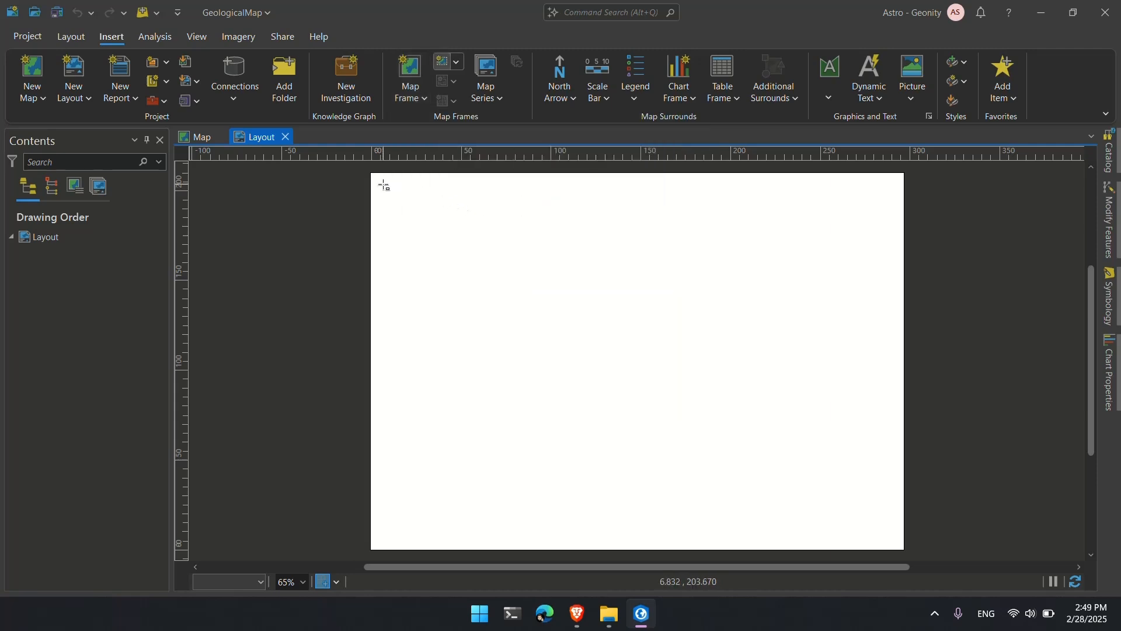
pyautogui.moveTo(384, 185)
pyautogui.mouseDown()
pyautogui.moveTo(566, 386)
pyautogui.moveTo(753, 461)
pyautogui.moveTo(805, 515)
pyautogui.moveTo(881, 470)
pyautogui.mouseUp()
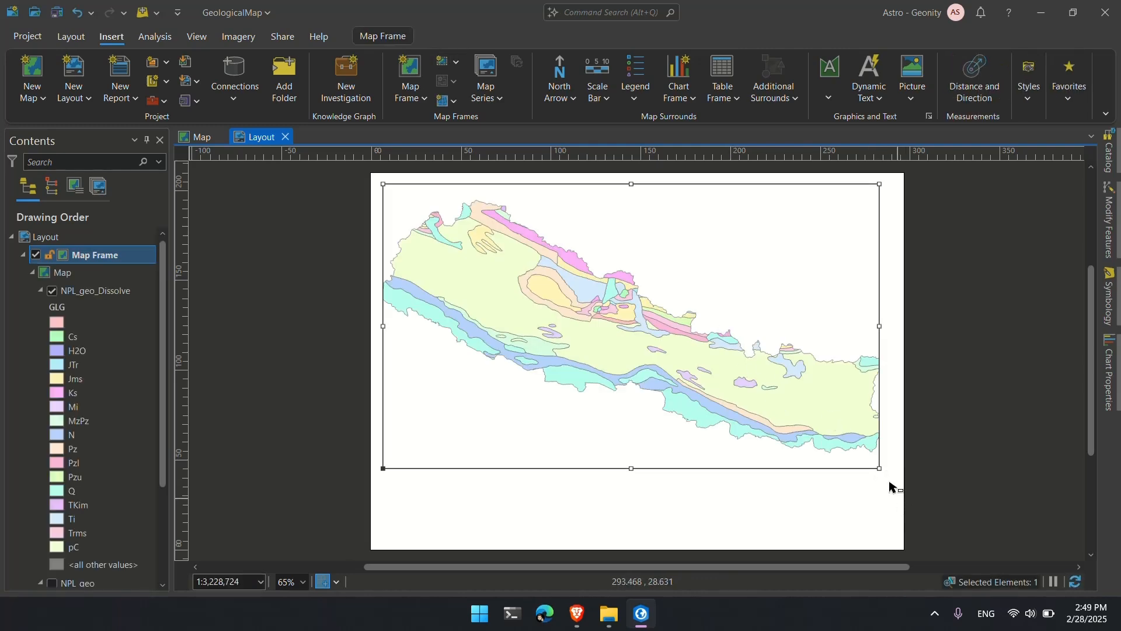
pyautogui.moveTo(878, 470); pyautogui.dragTo(891, 474)
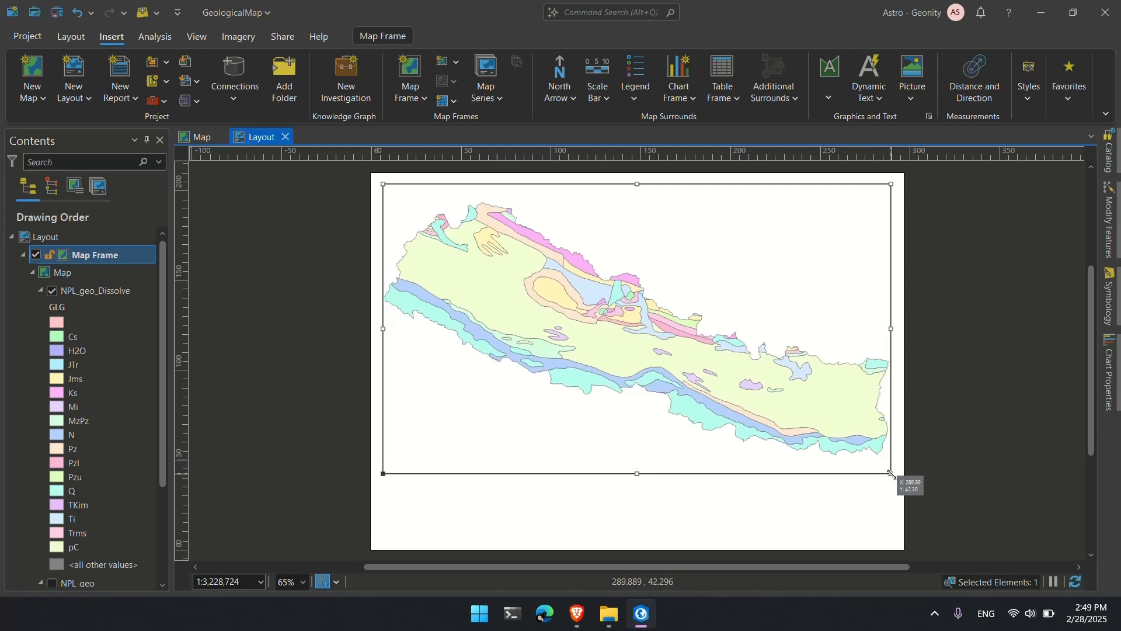
pyautogui.moveTo(891, 474); pyautogui.dragTo(891, 476)
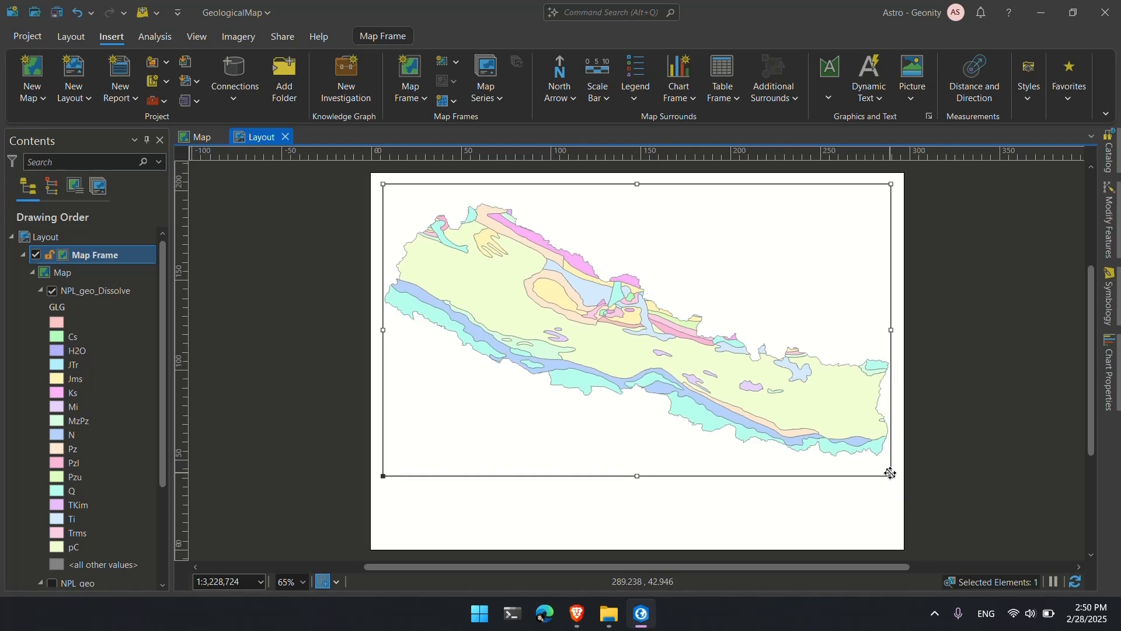
pyautogui.click(946, 453)
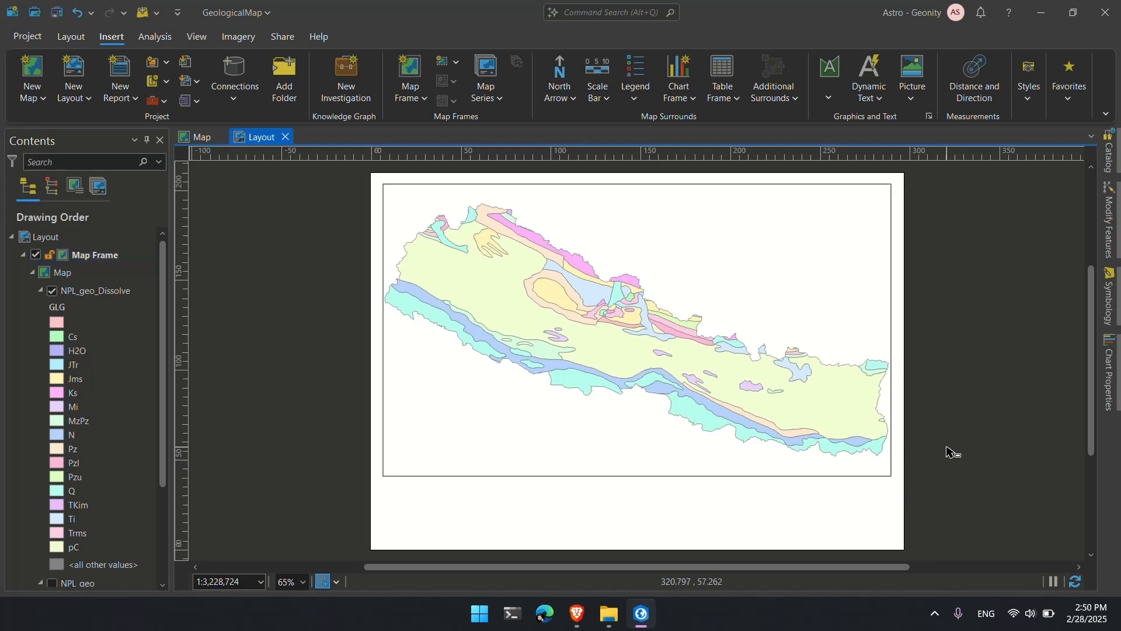
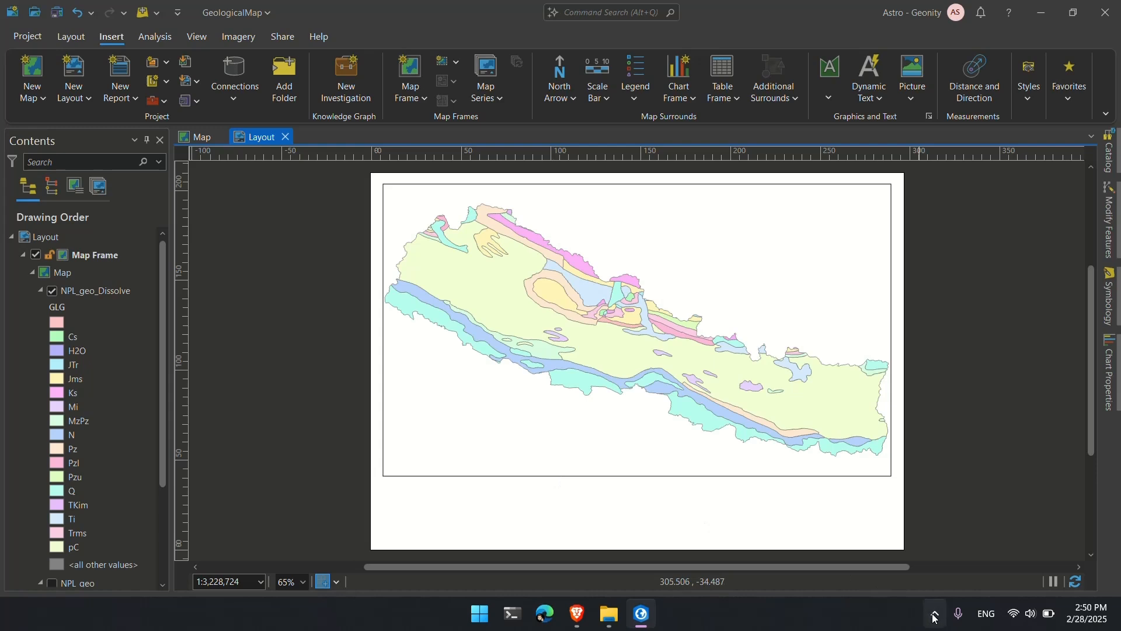
# Resize the map frame to about 183 mm high, extending it to near the page's lower edge and leaving title space above.
pyautogui.click(654, 476)
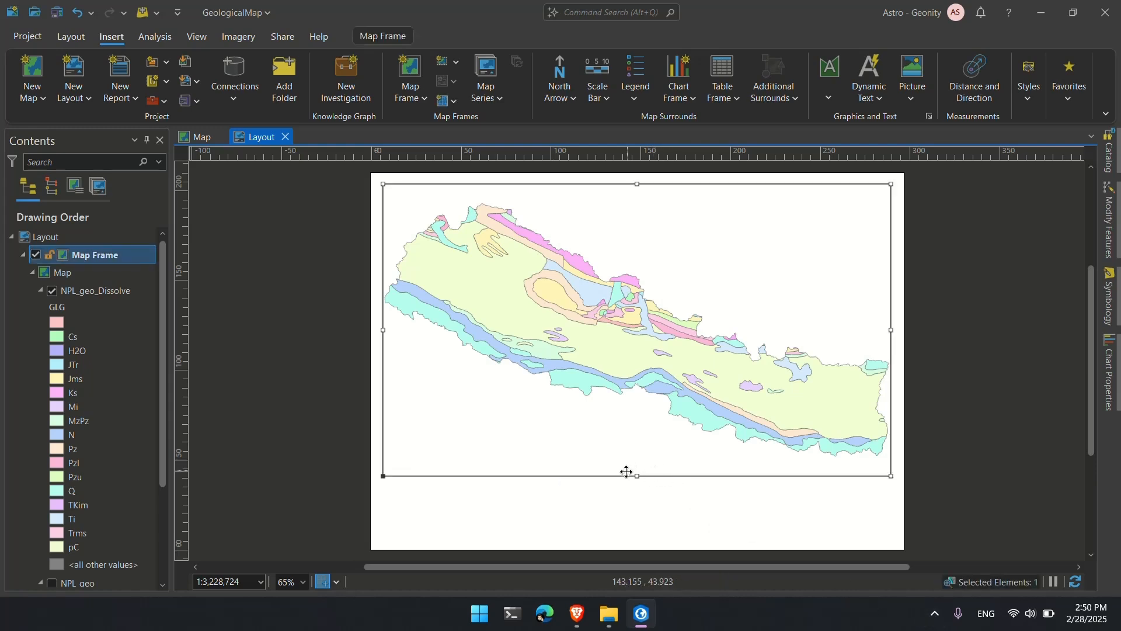
pyautogui.moveTo(637, 476); pyautogui.dragTo(636, 536)
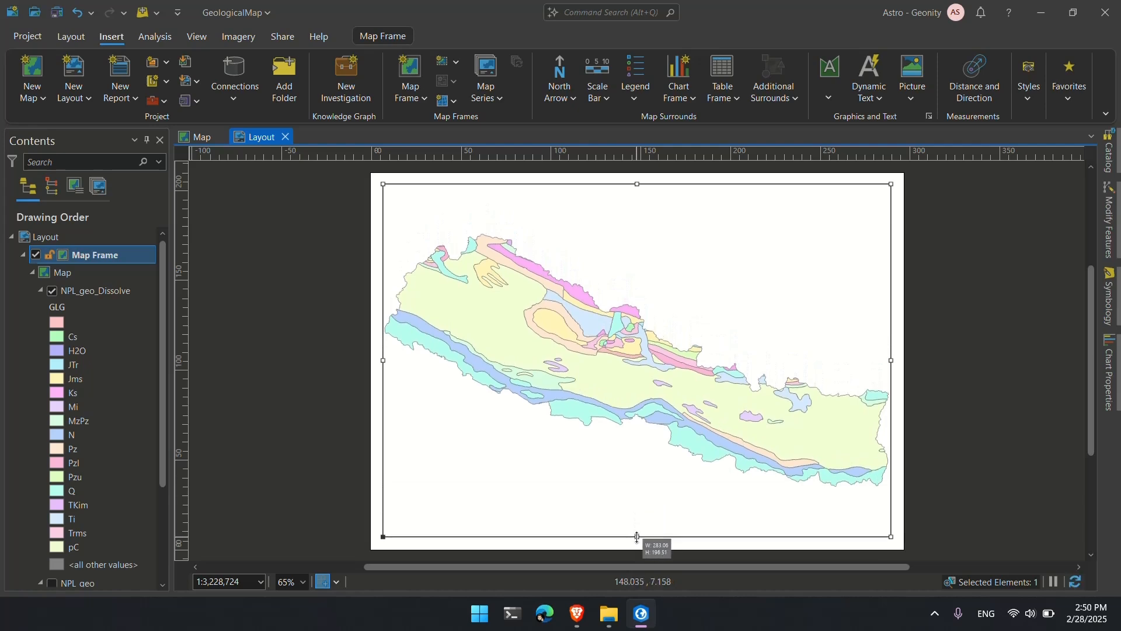
pyautogui.click(944, 408)
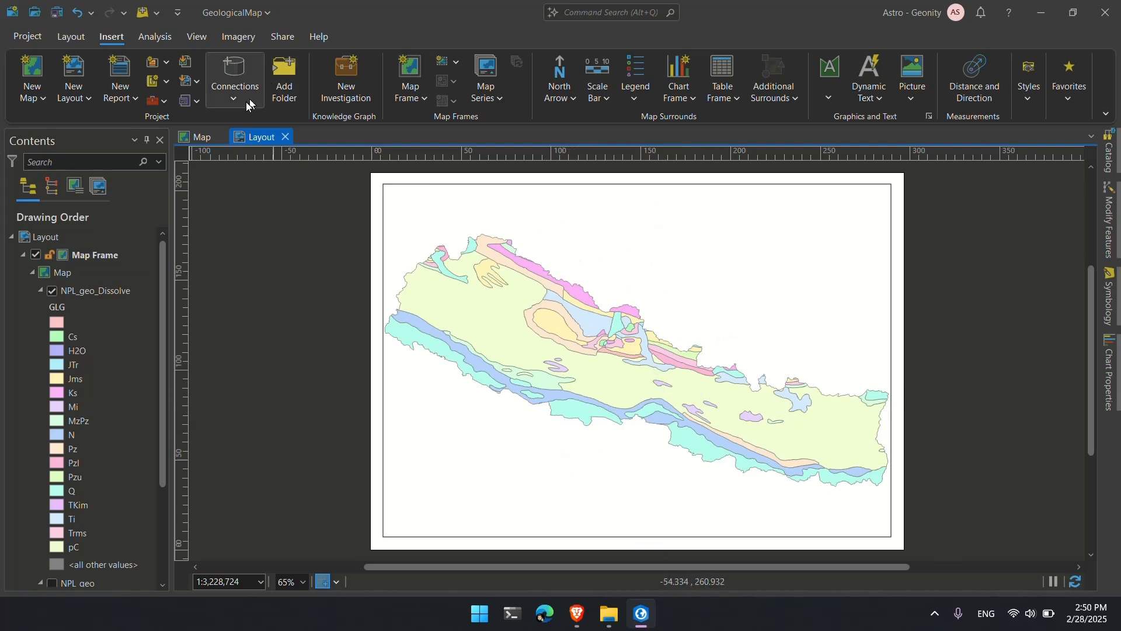
pyautogui.click(616, 205)
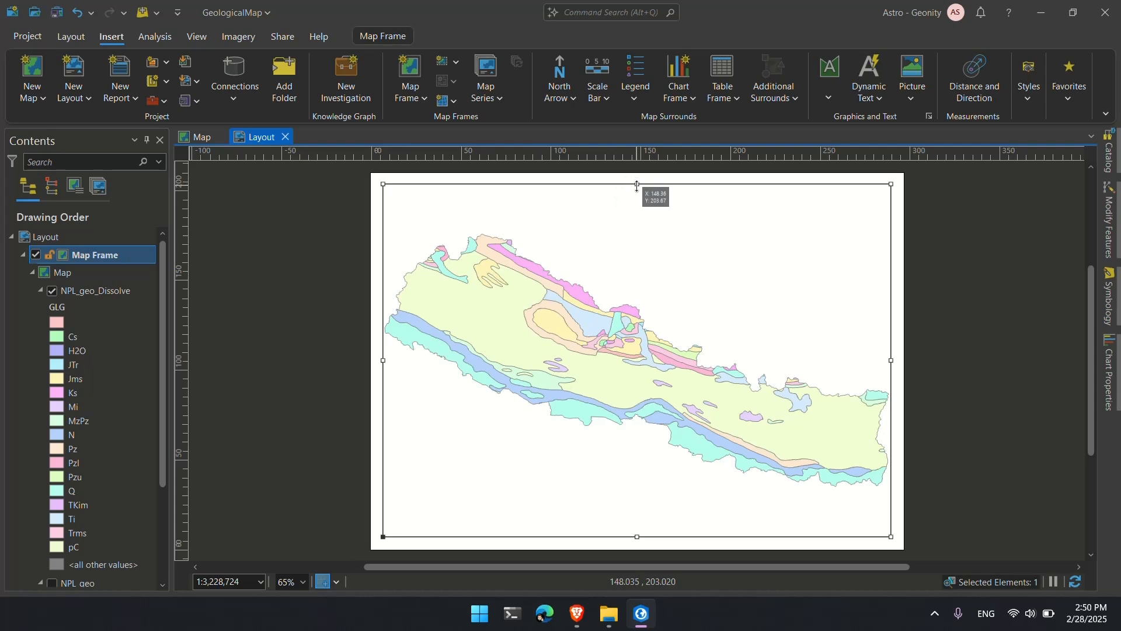
pyautogui.moveTo(637, 185); pyautogui.dragTo(636, 208)
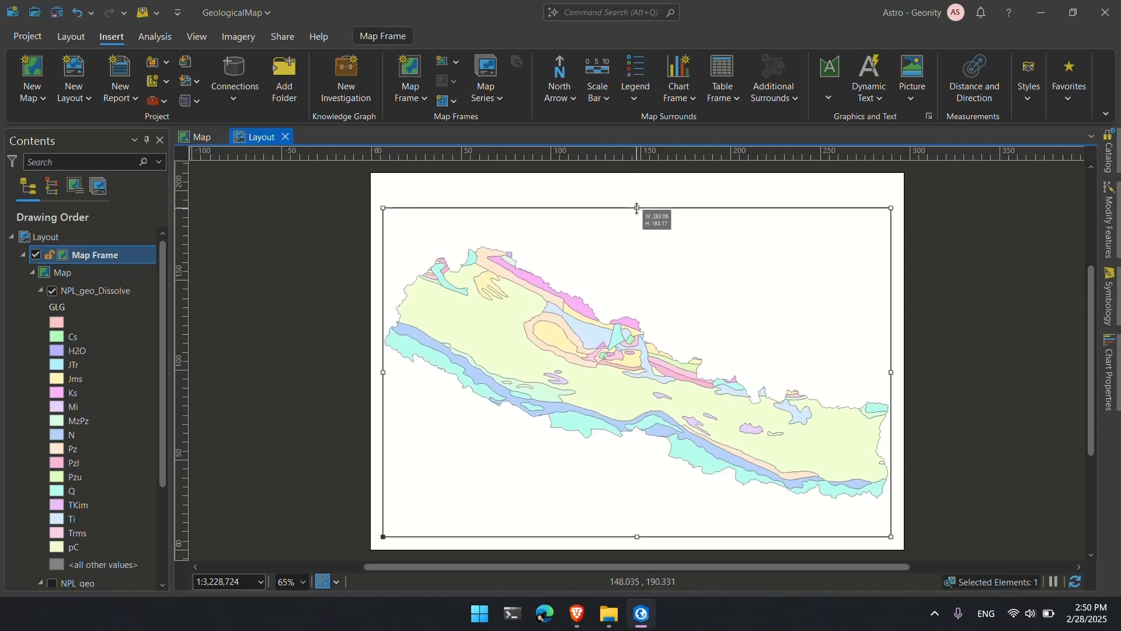
pyautogui.click(941, 280)
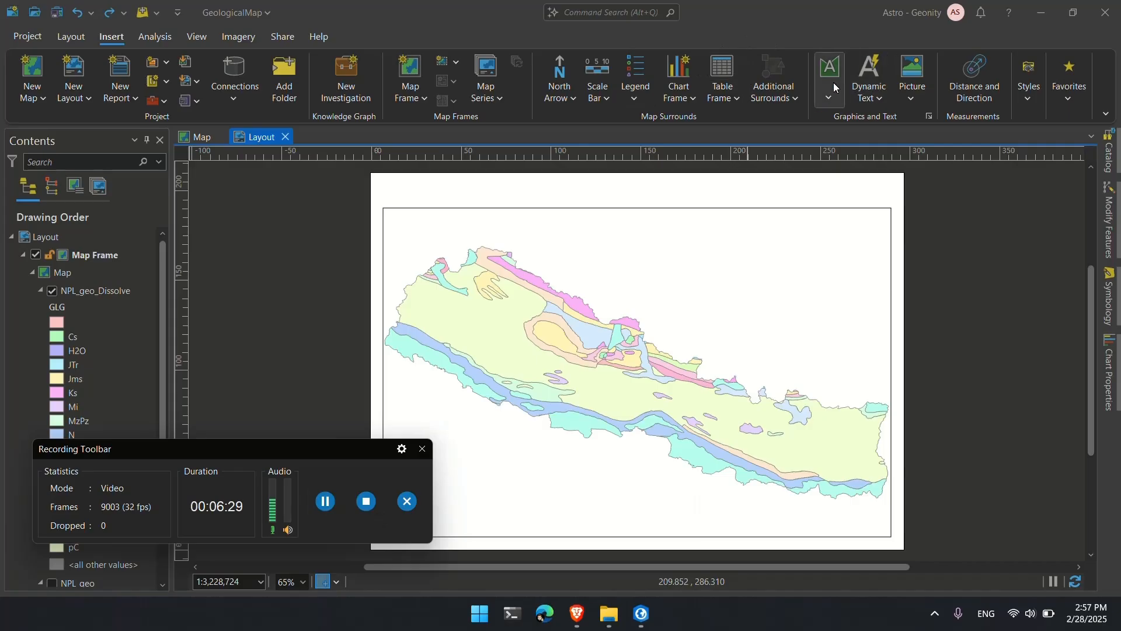
# Add the straight text title "Geological Map of Nepal" and center it above the map frame.
pyautogui.click(829, 95)
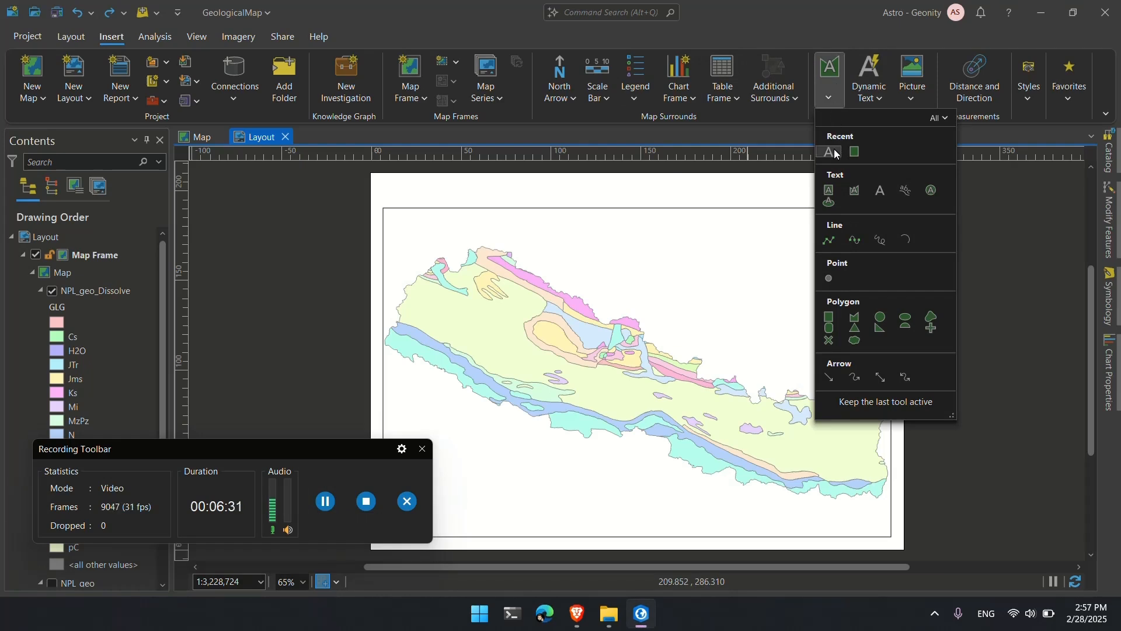
pyautogui.click(880, 190)
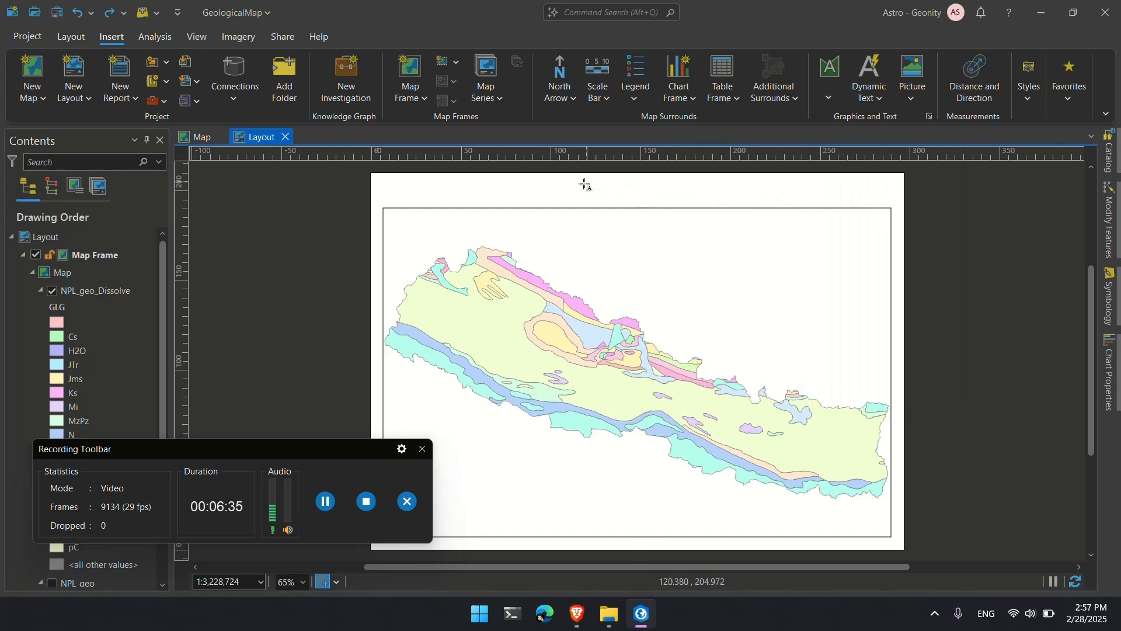
pyautogui.moveTo(558, 179); pyautogui.dragTo(745, 209)
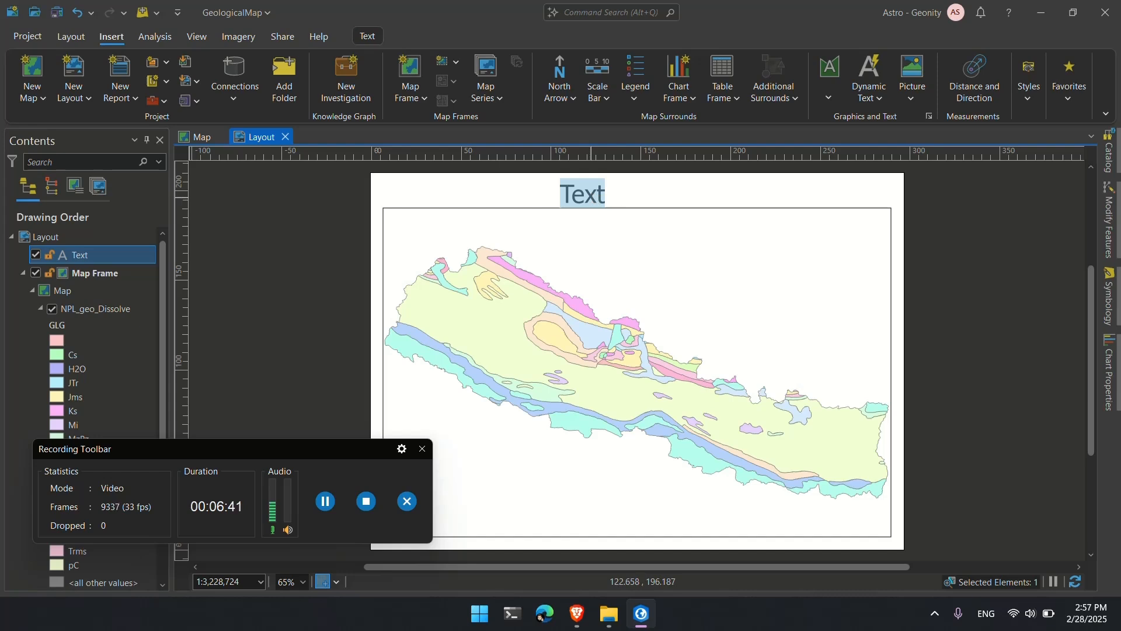
pyautogui.write('Geolo')
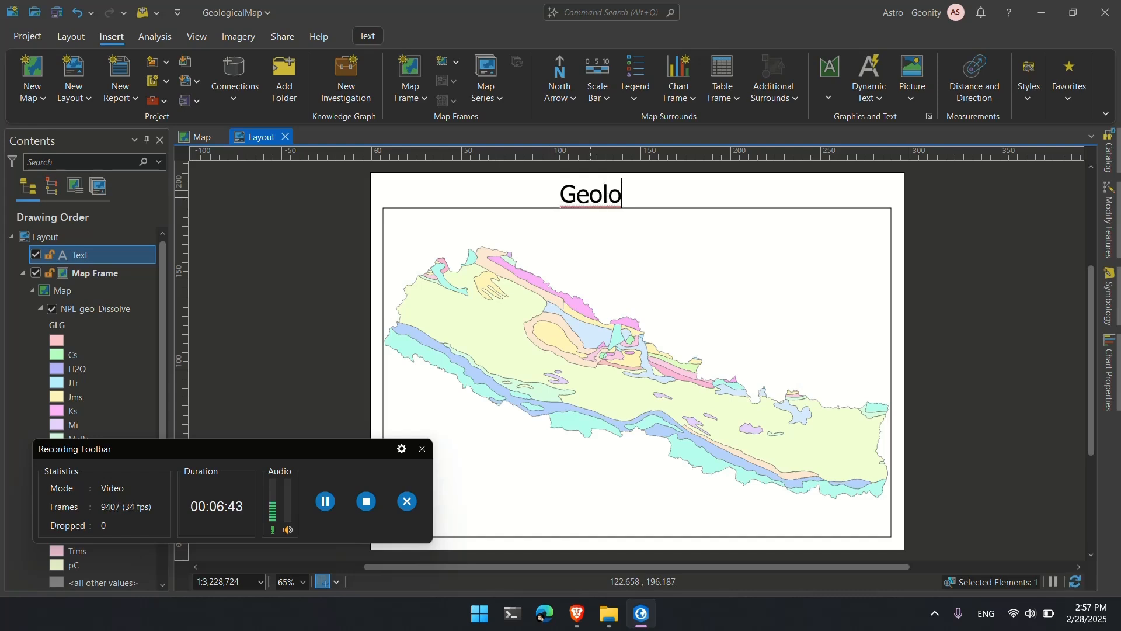
pyautogui.write('gical Map of f')
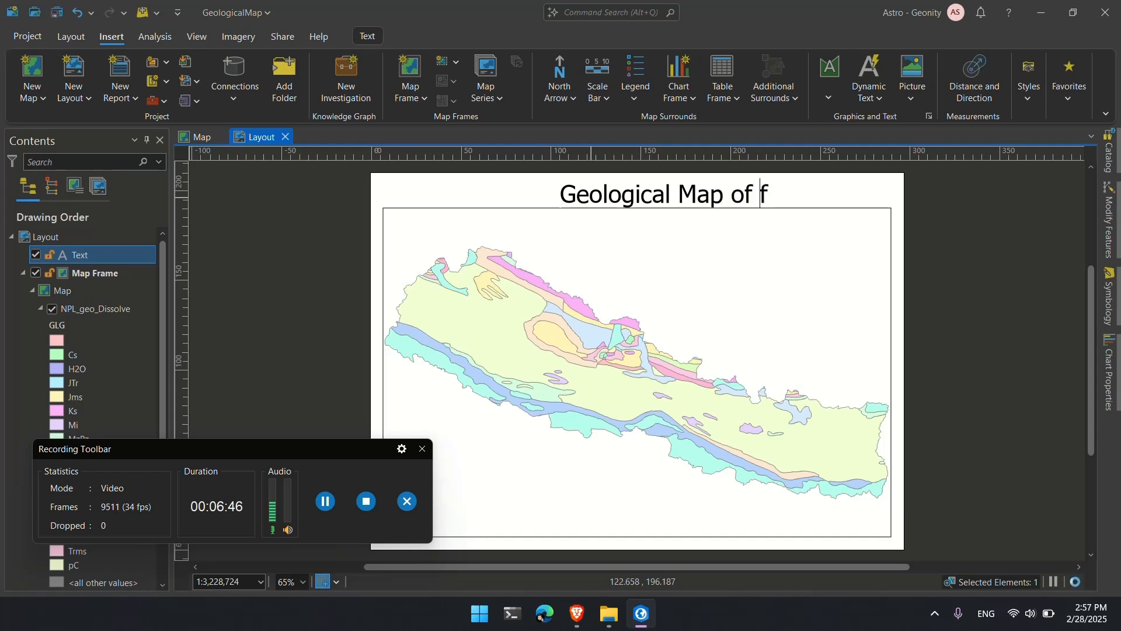
pyautogui.press('BackSpace')
pyautogui.write('Nepal')
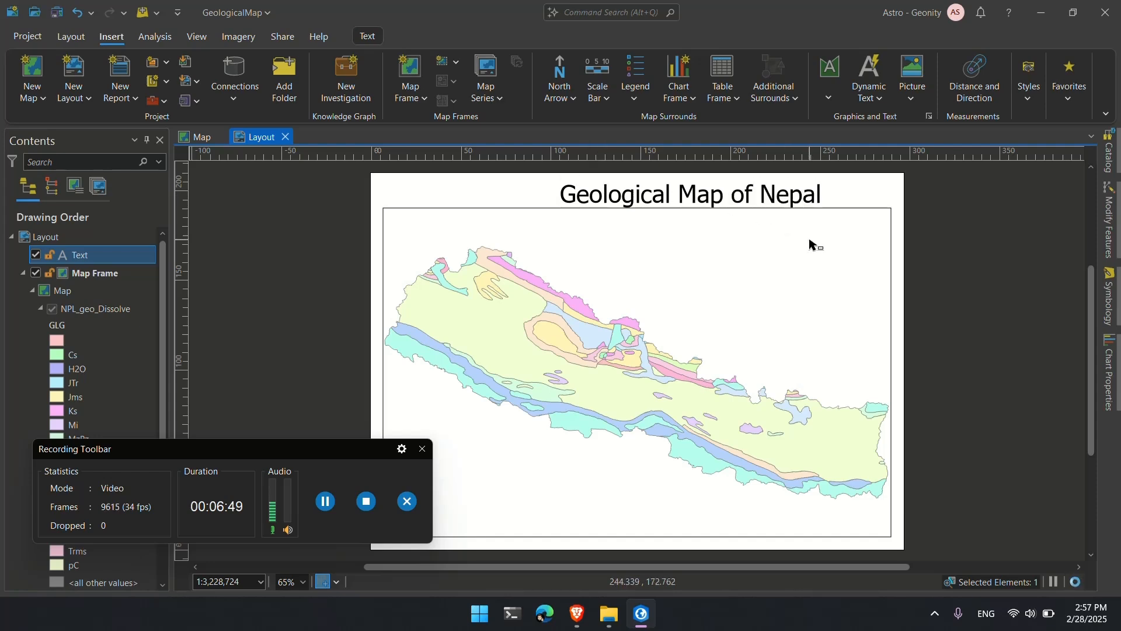
pyautogui.press('Escape')
pyautogui.moveTo(670, 196); pyautogui.dragTo(647, 191)
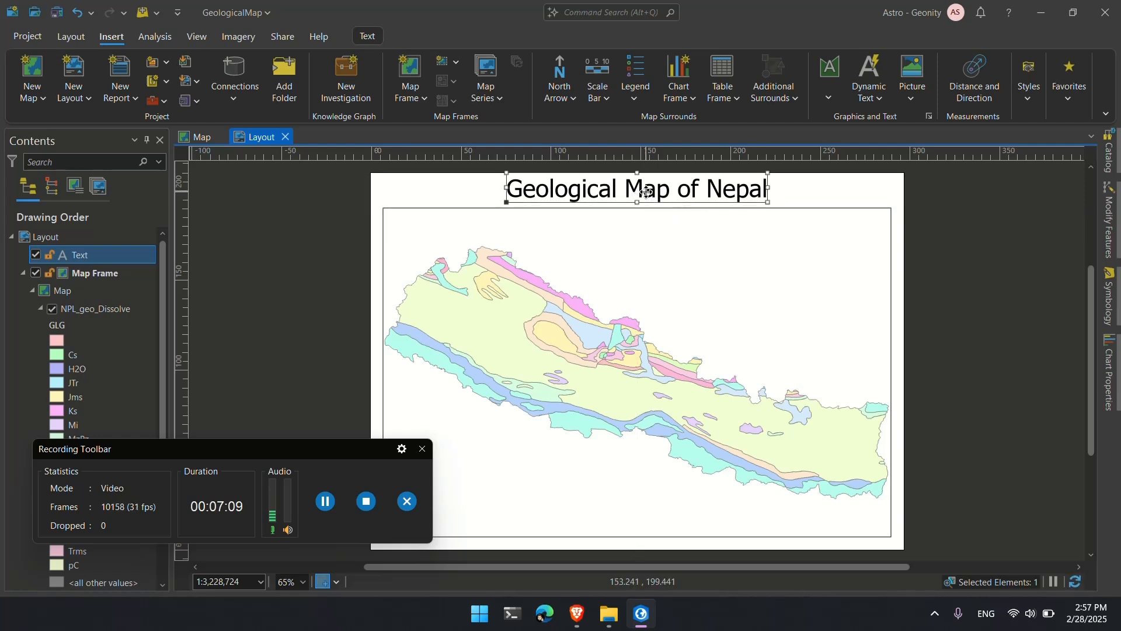
pyautogui.click(619, 232)
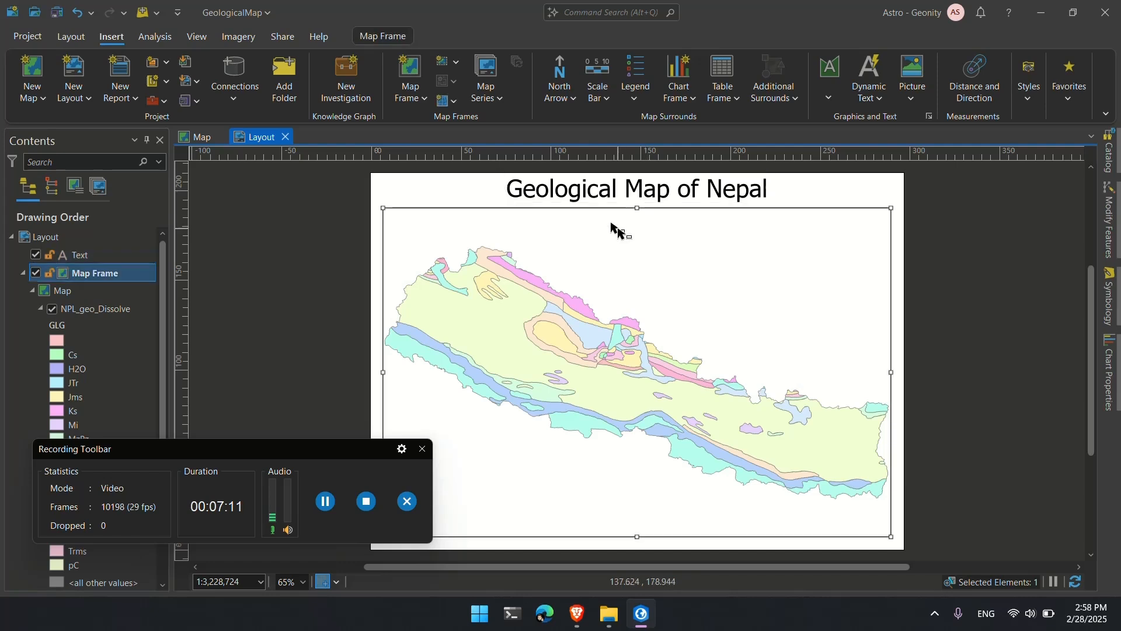
# Reduce the title's font size to 28 pt, set its anchor point and text alignment to center, and re-center it above the map frame.
pyautogui.click(608, 192)
pyautogui.click(376, 36)
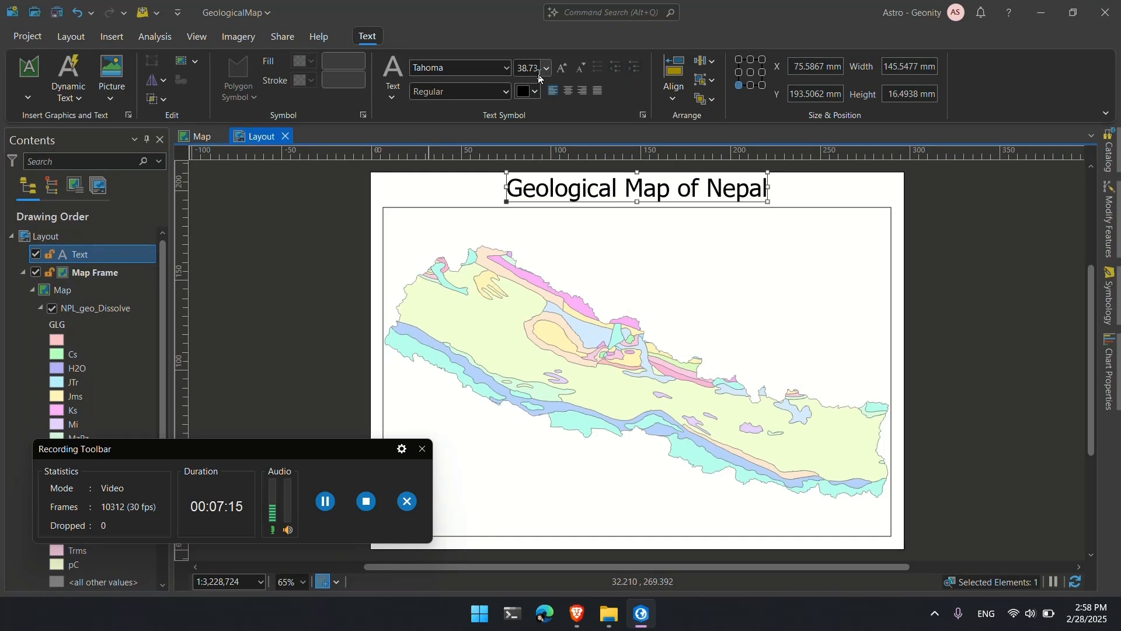
pyautogui.click(581, 71)
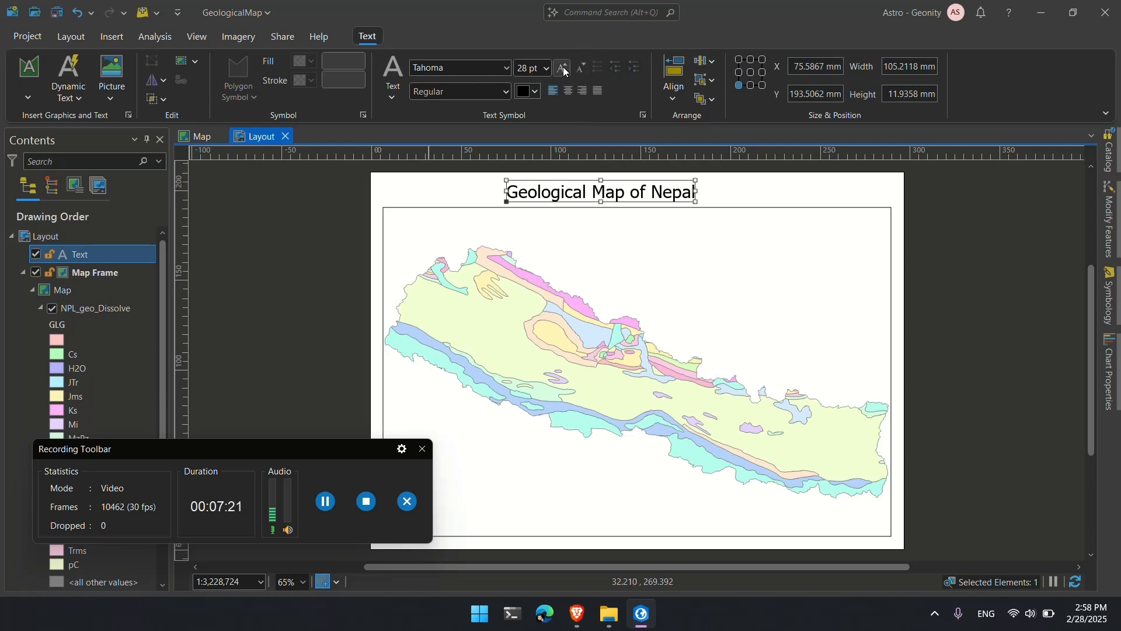
pyautogui.click(751, 73)
pyautogui.click(571, 92)
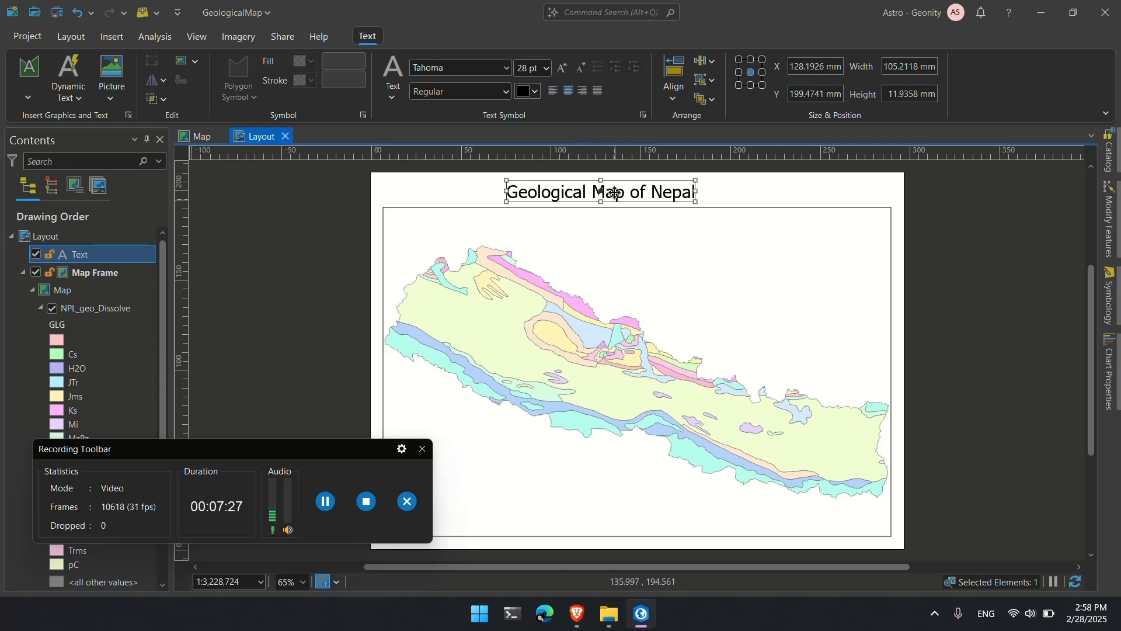
pyautogui.moveTo(614, 192); pyautogui.dragTo(652, 190)
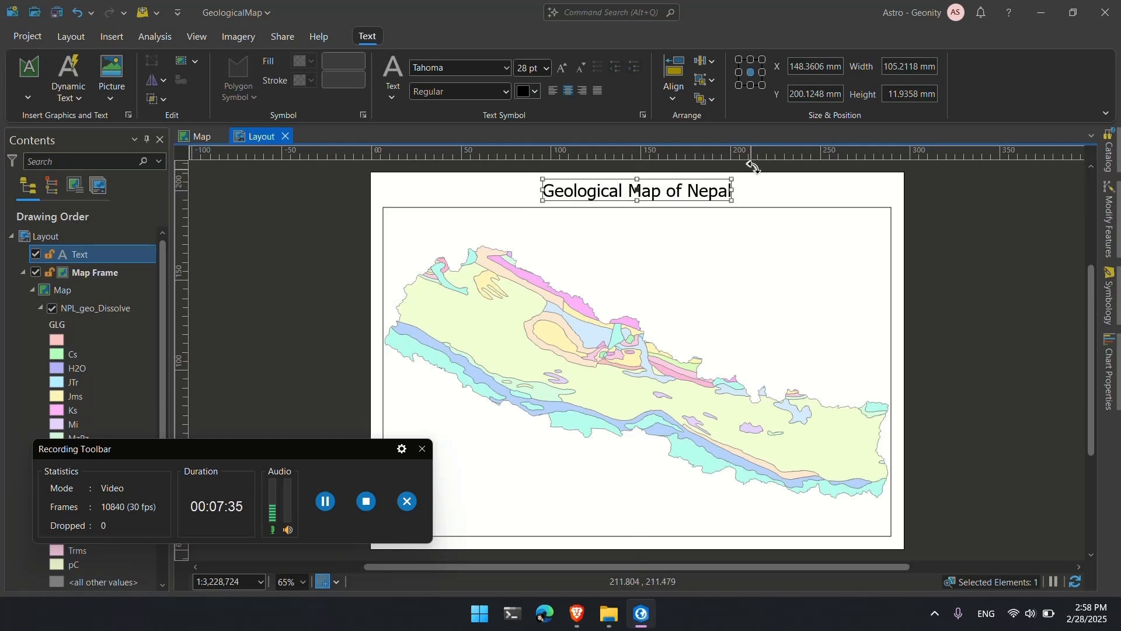
pyautogui.click(766, 194)
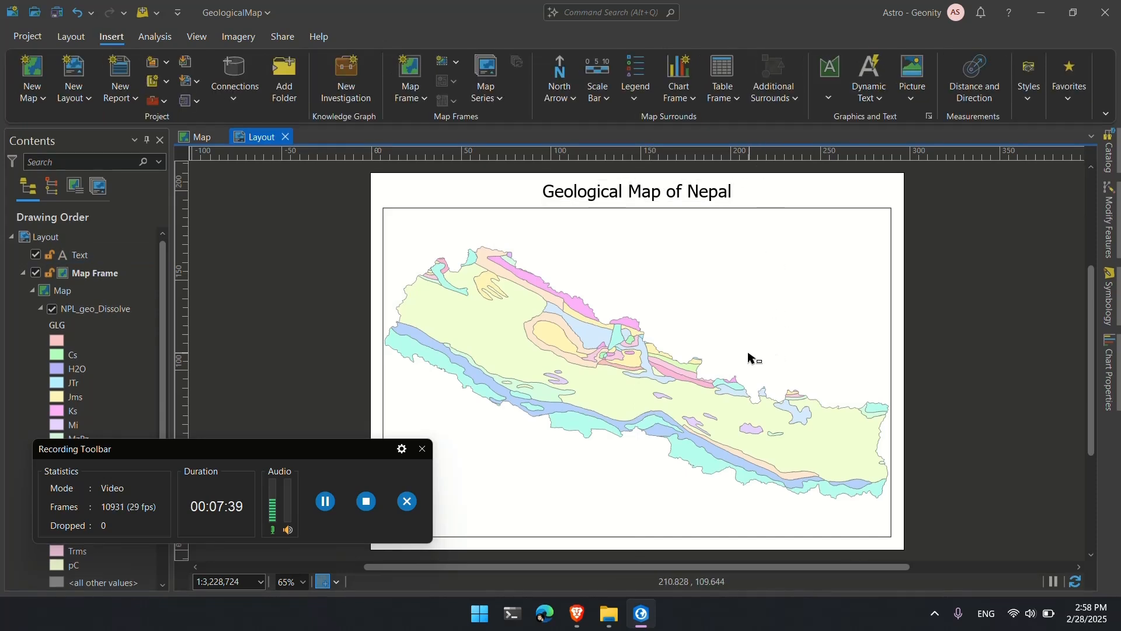
# Insert a solid black north arrow with an N above it in the upper-right corner of the map frame.
pyautogui.click(567, 92)
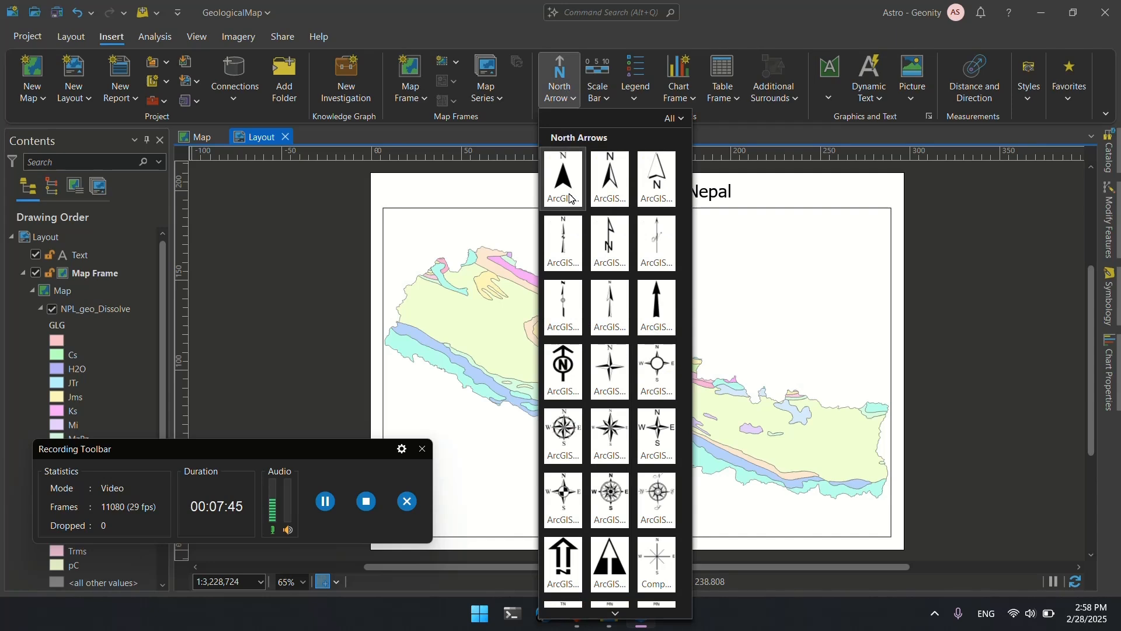
pyautogui.click(612, 177)
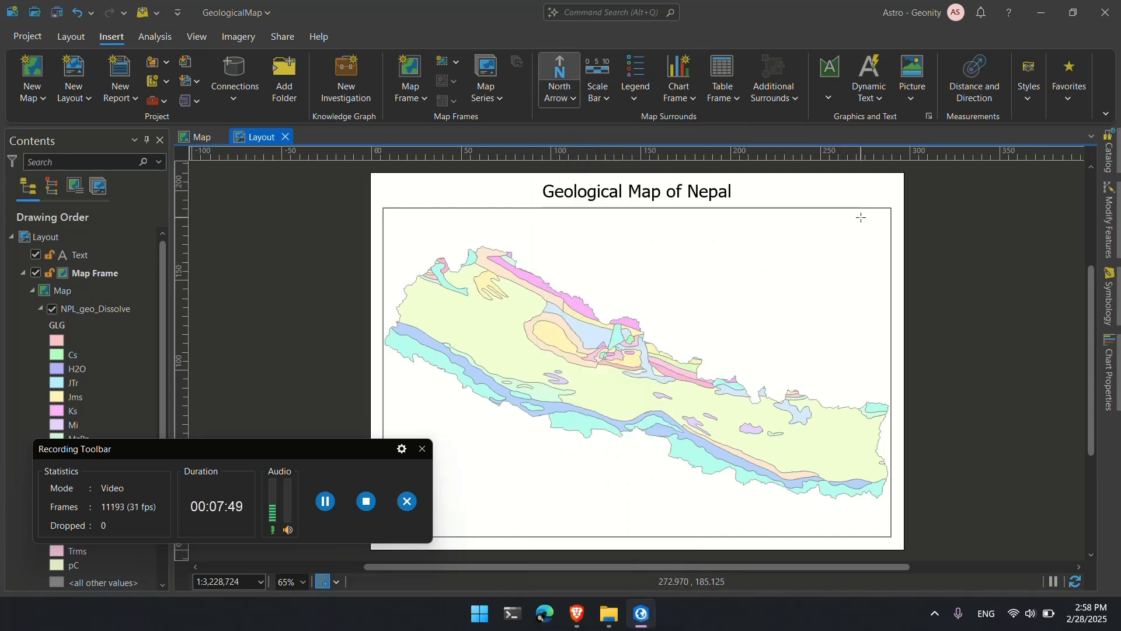
pyautogui.moveTo(861, 217)
pyautogui.mouseDown()
pyautogui.moveTo(876, 236)
pyautogui.moveTo(852, 256)
pyautogui.mouseUp()
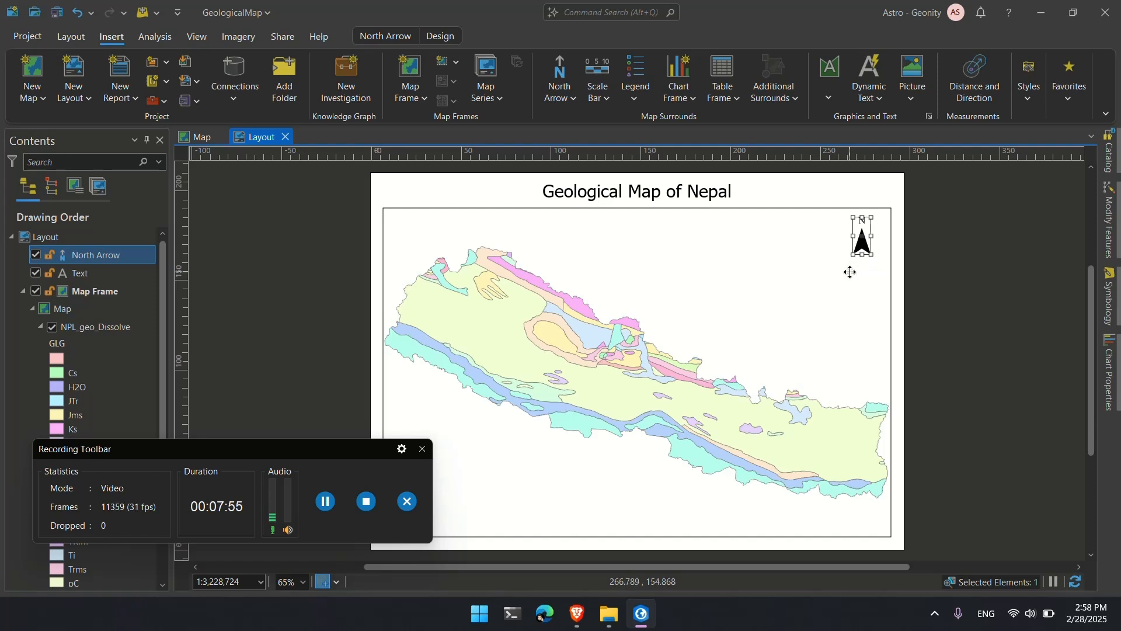
pyautogui.click(850, 272)
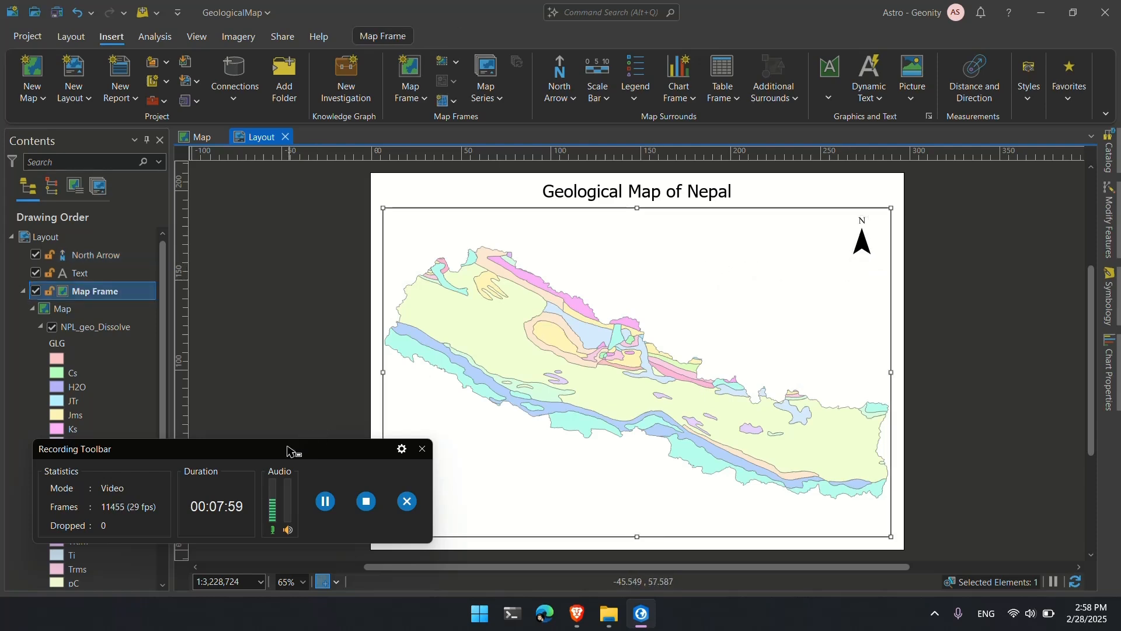
pyautogui.moveTo(288, 450); pyautogui.dragTo(74, 482)
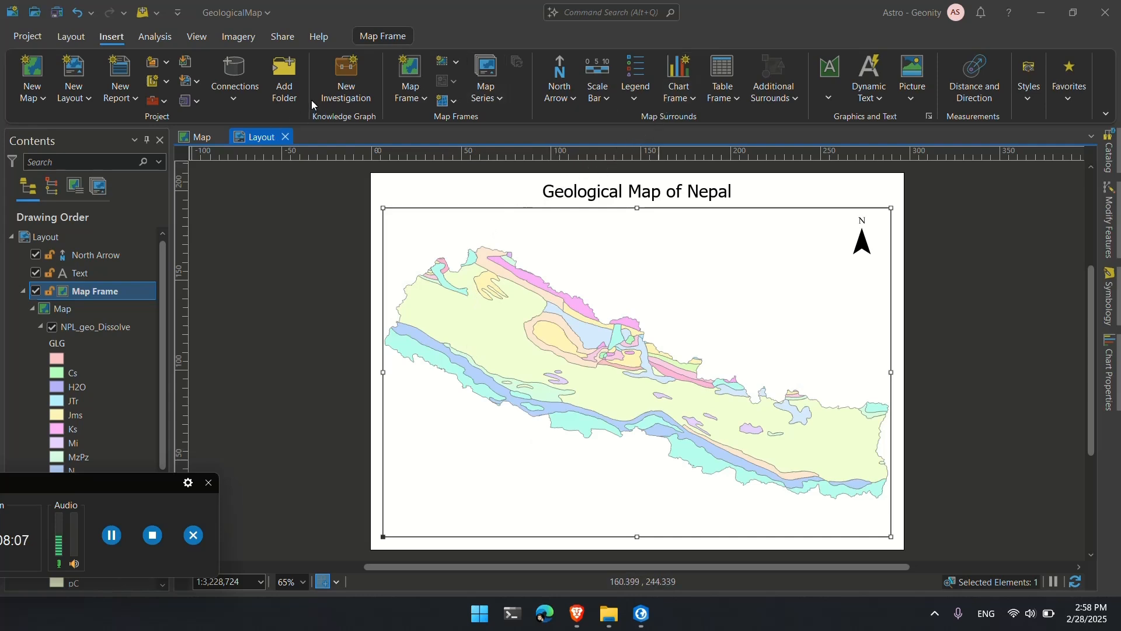
pyautogui.click(364, 372)
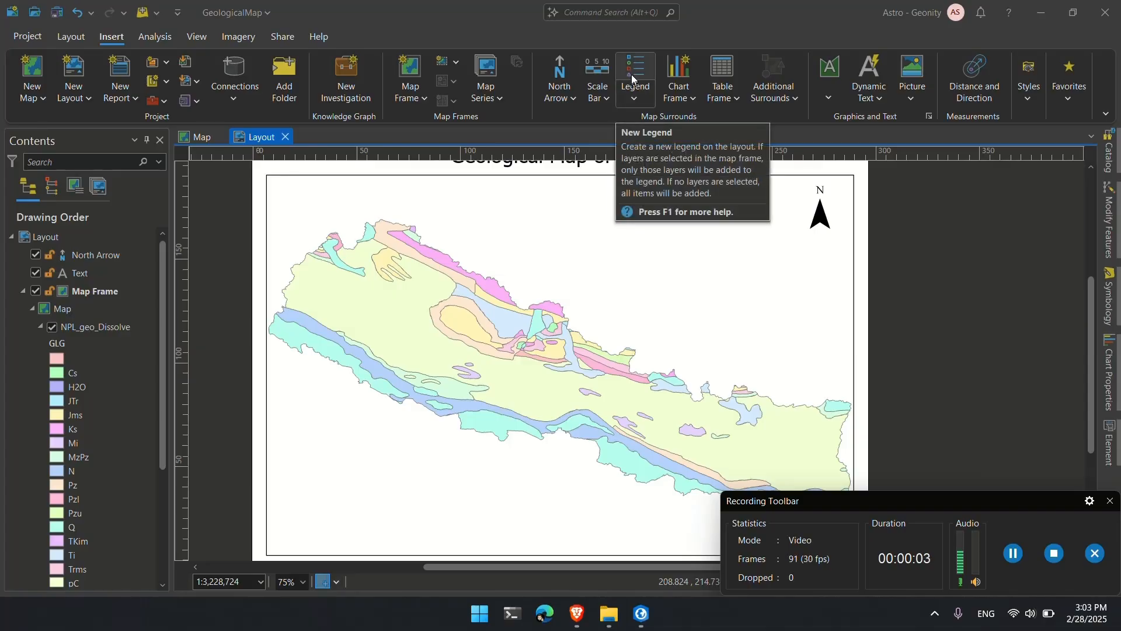
# Insert a Legend 1 style legend in the map frame's lower-left corner and widen it to about 83 mm.
pyautogui.click(641, 90)
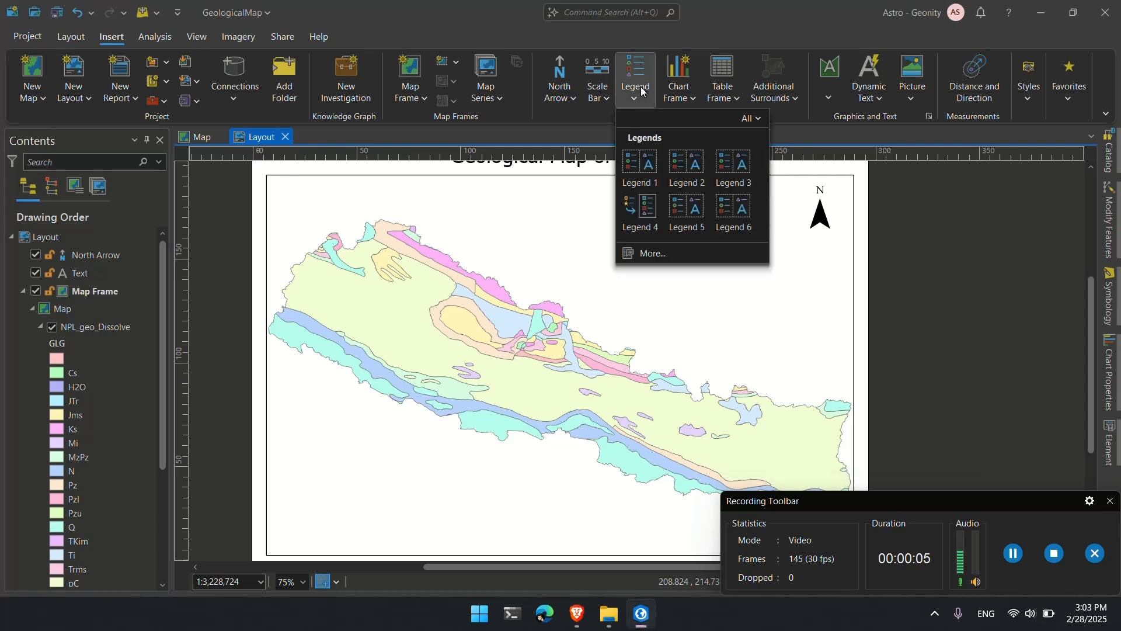
pyautogui.click(640, 161)
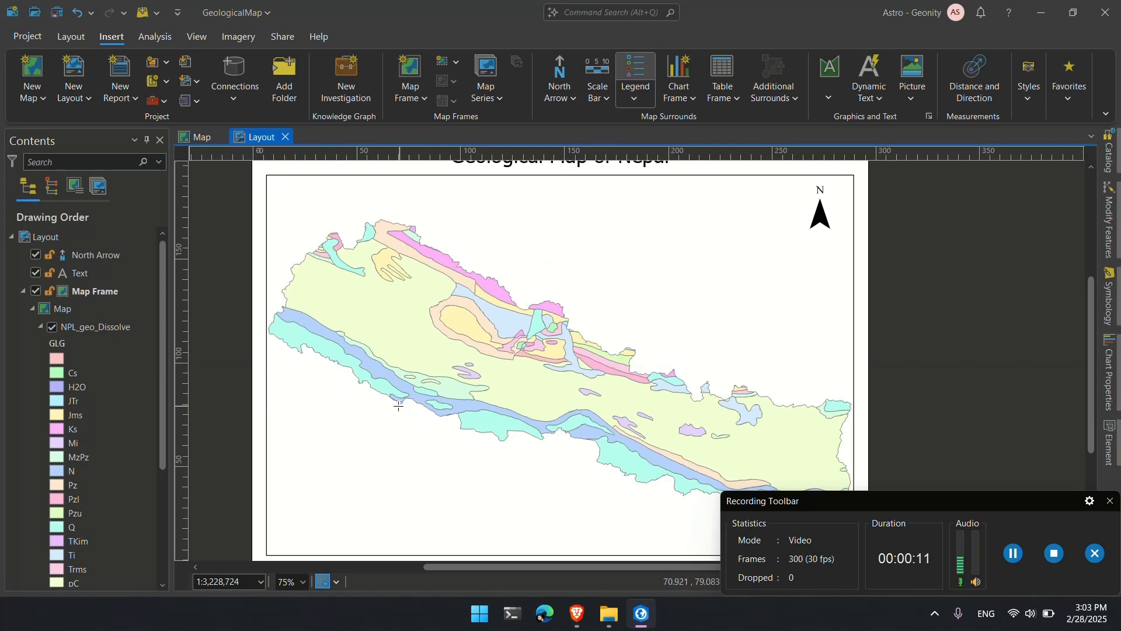
pyautogui.moveTo(406, 408)
pyautogui.mouseDown()
pyautogui.moveTo(407, 467)
pyautogui.moveTo(345, 554)
pyautogui.moveTo(274, 550)
pyautogui.mouseUp()
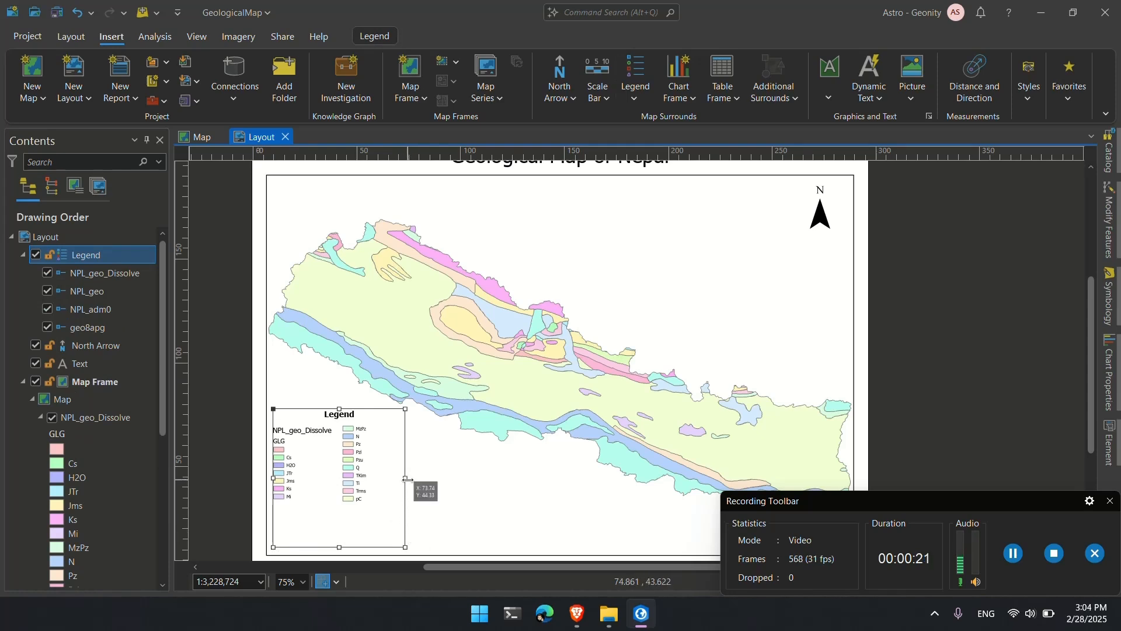
pyautogui.moveTo(407, 479); pyautogui.dragTo(445, 477)
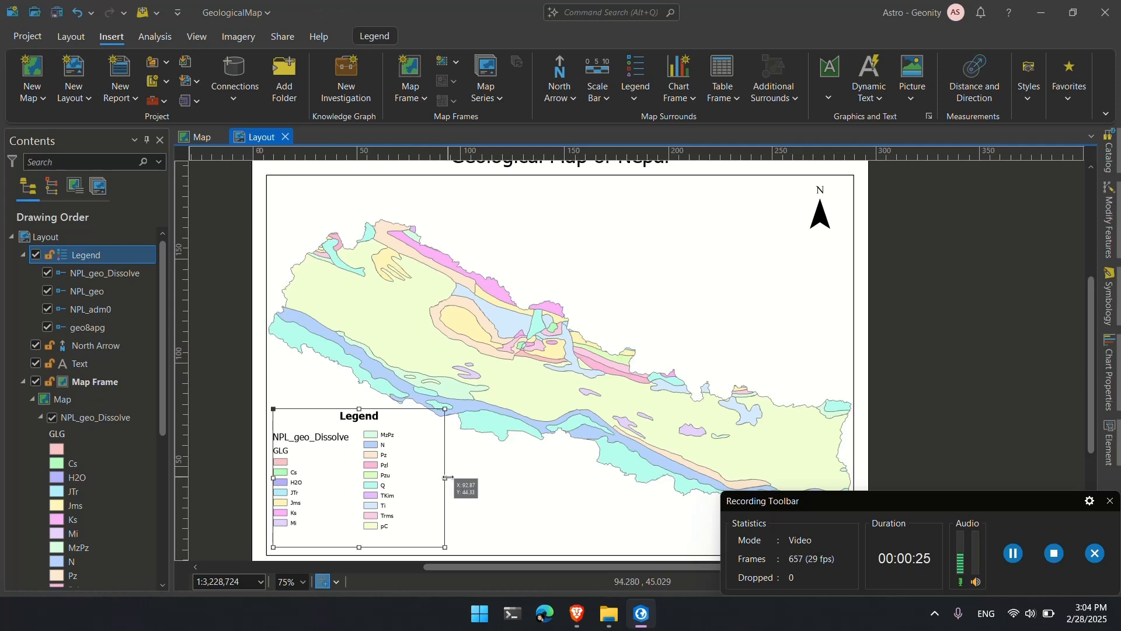
# Open the properties of all legend items and hide their layer names.
pyautogui.doubleClick(332, 465)
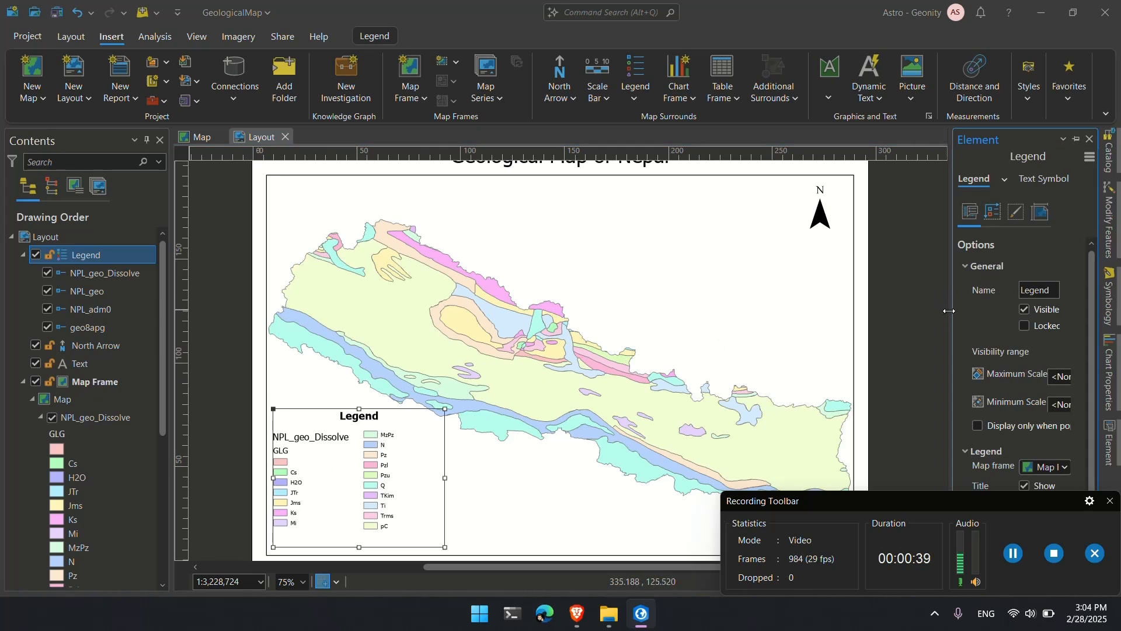
pyautogui.moveTo(948, 311); pyautogui.dragTo(874, 311)
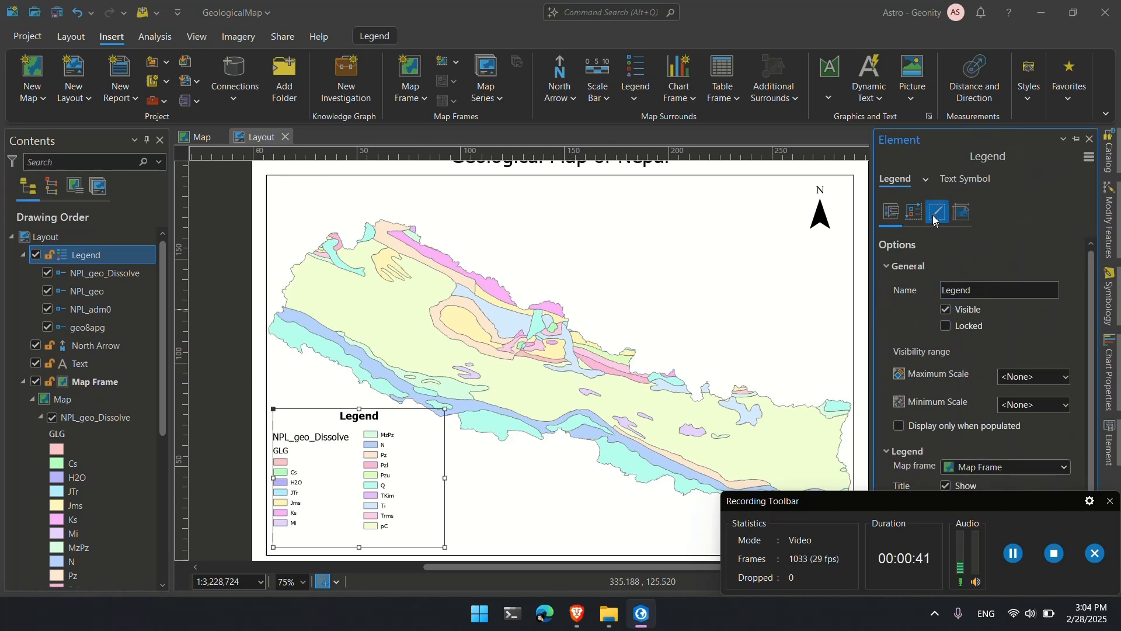
pyautogui.scroll(-3, 1005, 312)
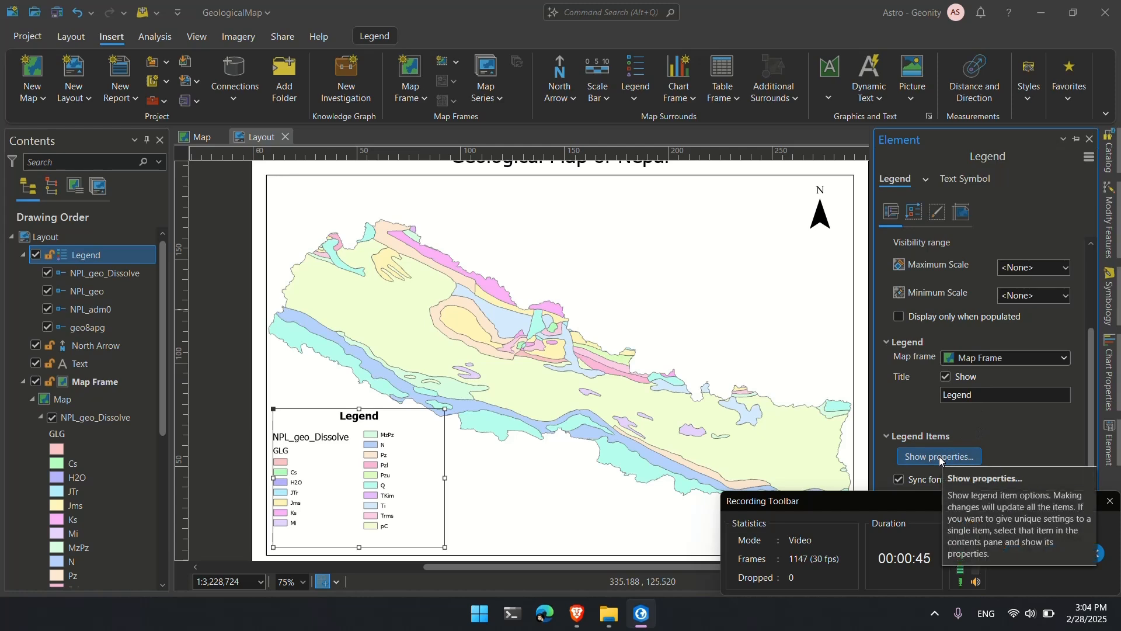
pyautogui.click(1110, 501)
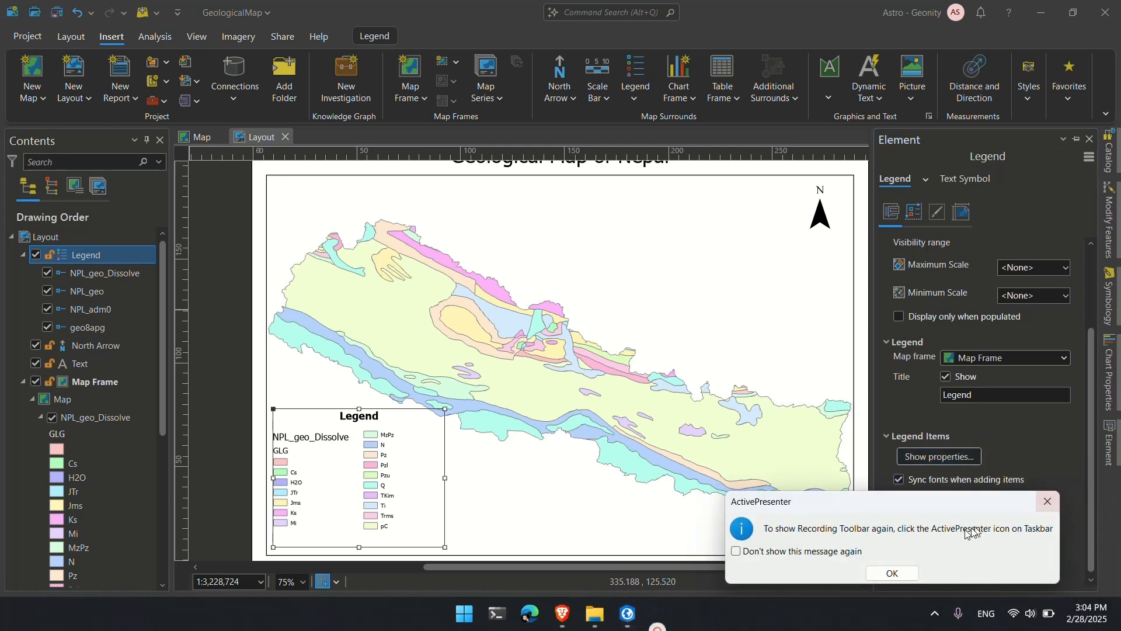
pyautogui.click(893, 572)
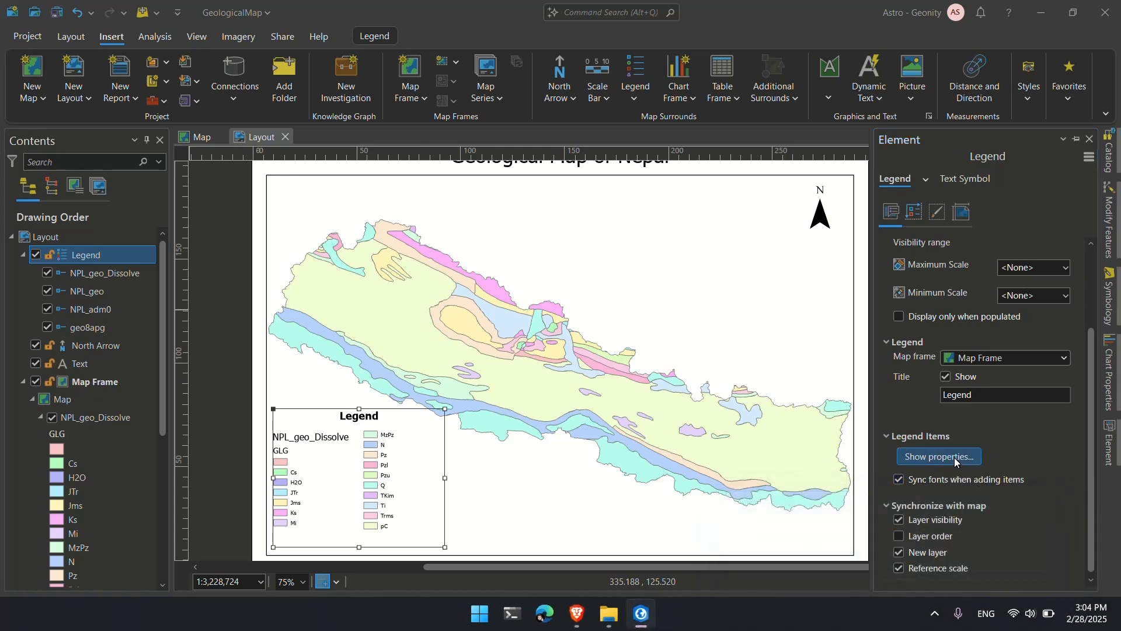
pyautogui.click(956, 462)
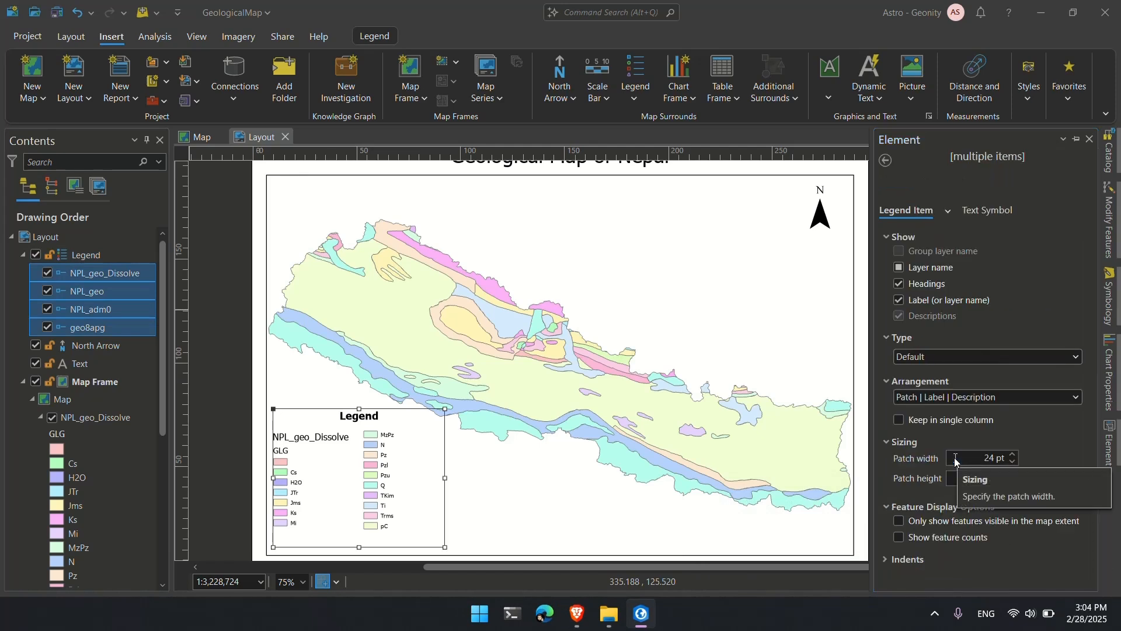
pyautogui.click(900, 268)
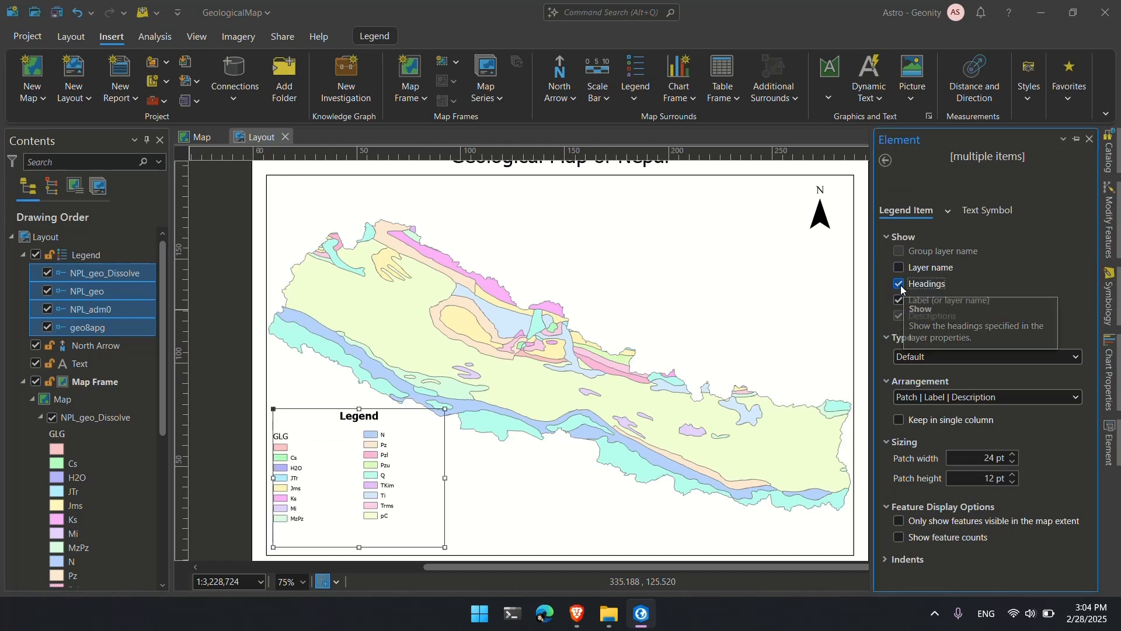
# Try hiding the headings of the legend items and restore them.
pyautogui.click(900, 284)
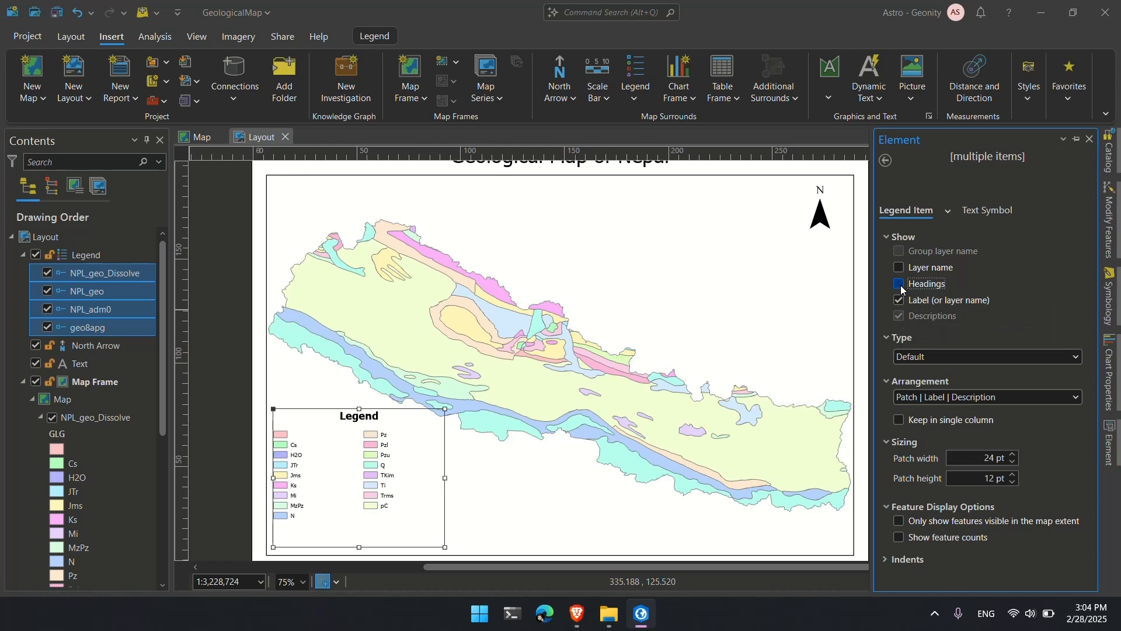
pyautogui.click(900, 301)
pyautogui.click(900, 284)
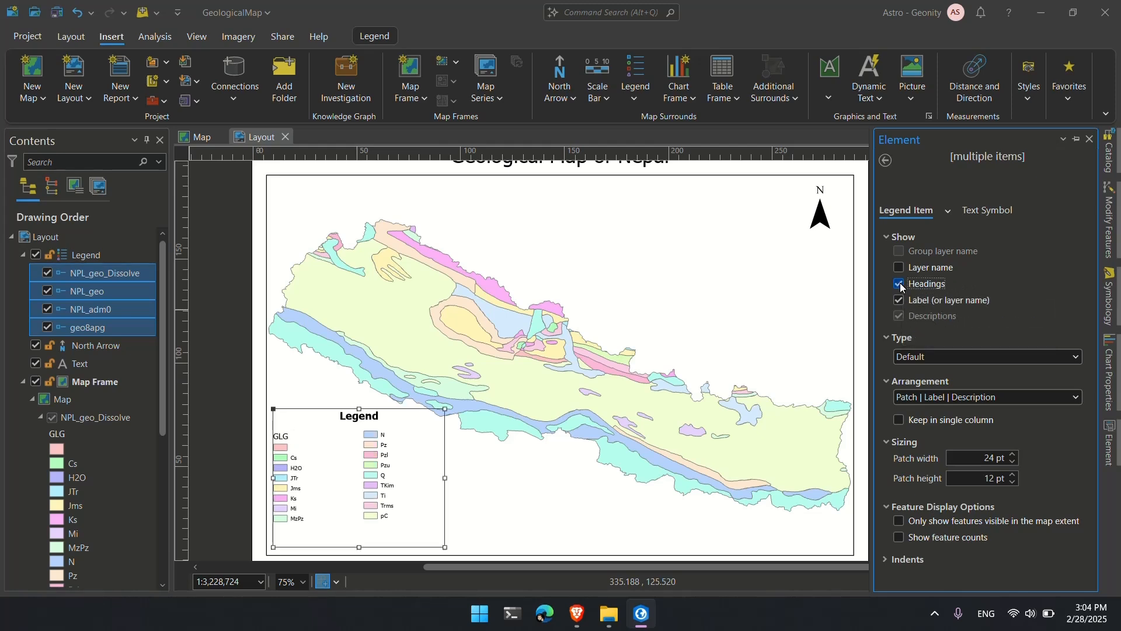
# Rename the GLG heading under the NPL_geo_Dissolve layer to "Geology".
pyautogui.click(63, 433)
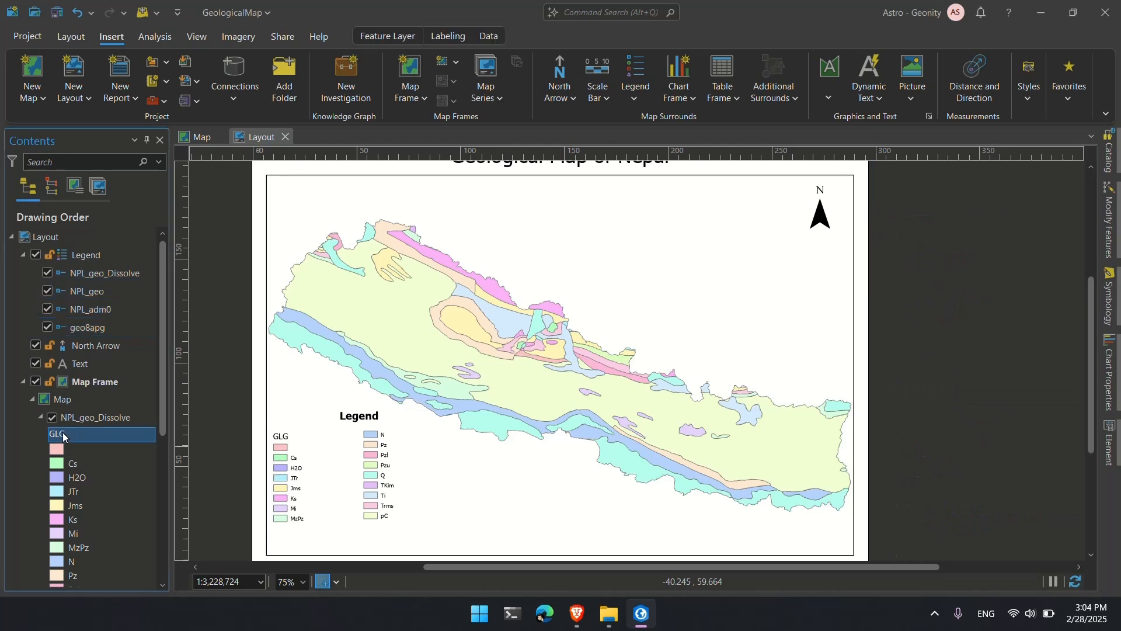
pyautogui.rightClick(62, 433)
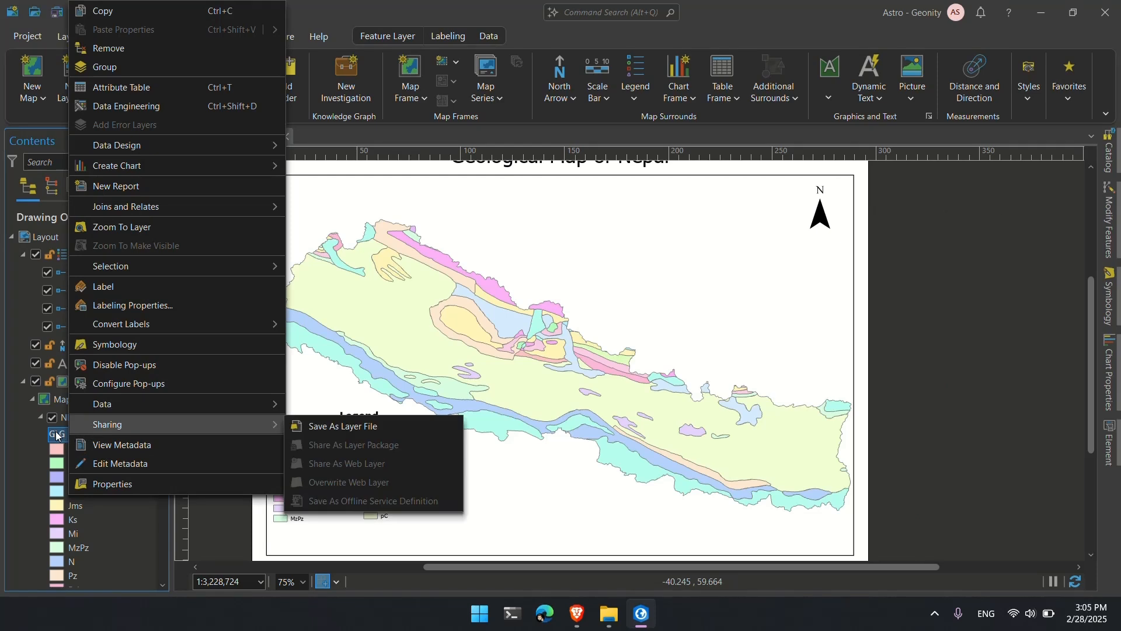
pyautogui.click(58, 434)
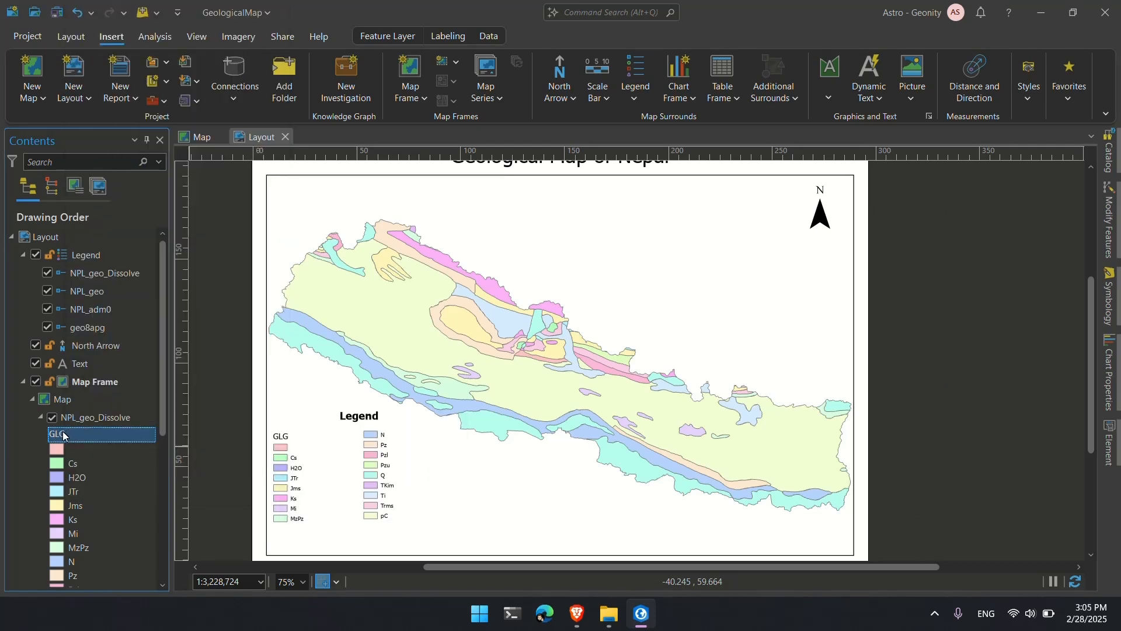
pyautogui.click(64, 435)
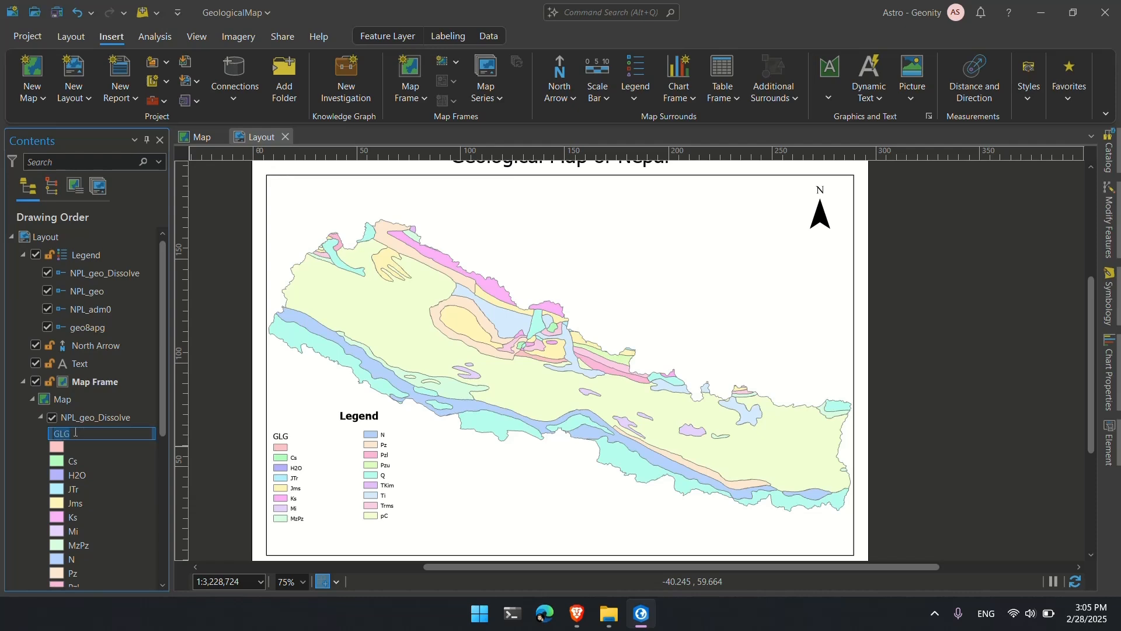
pyautogui.click(38, 436)
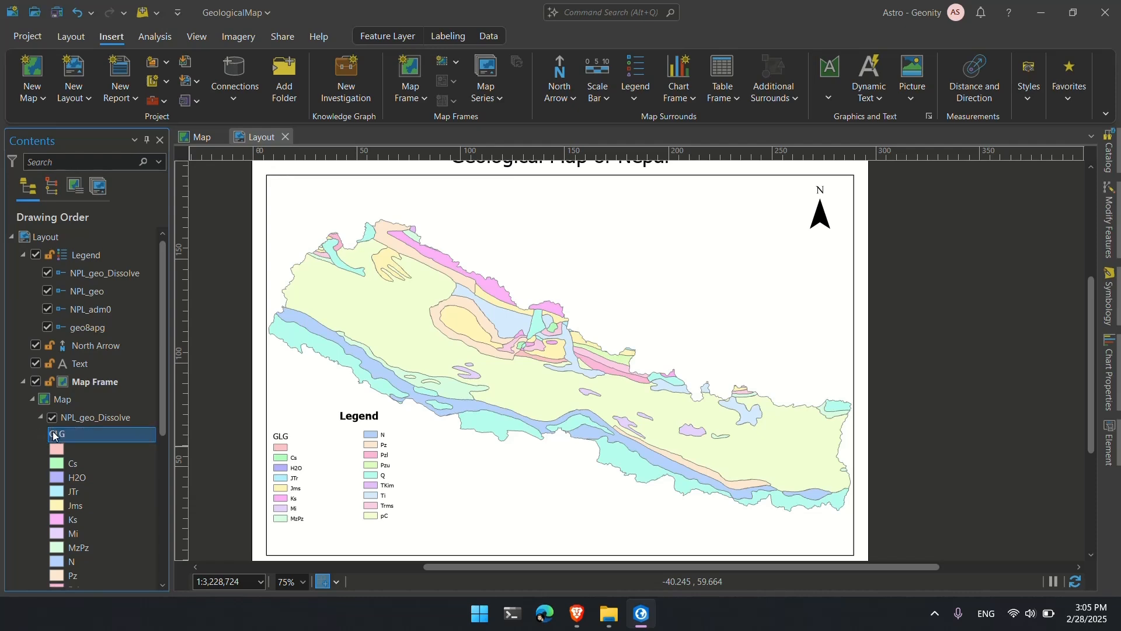
pyautogui.click(53, 435)
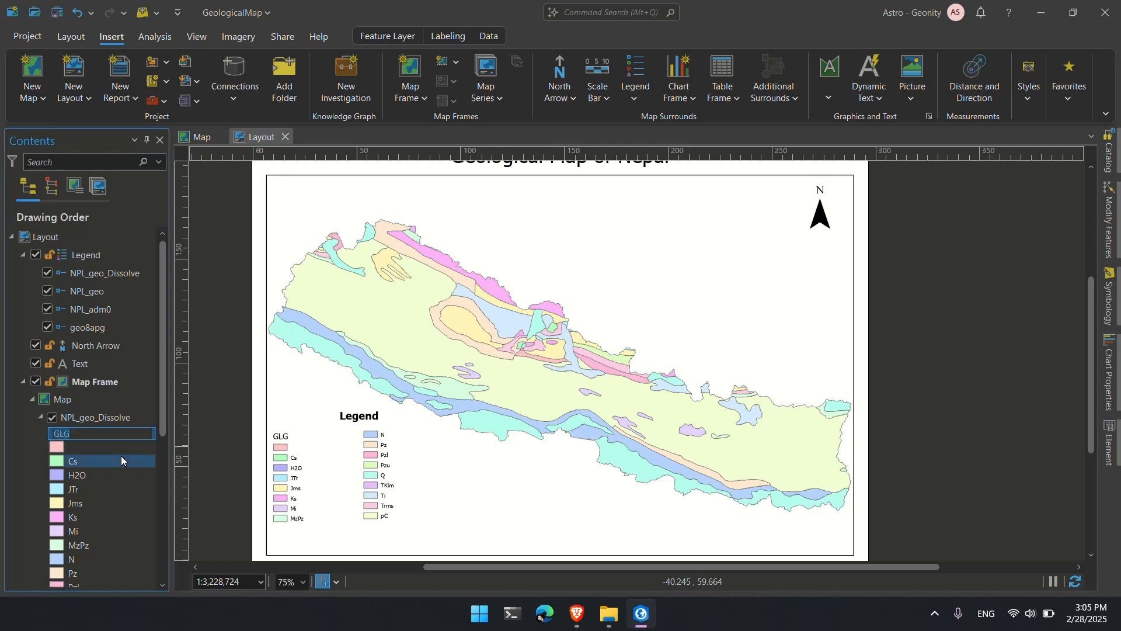
pyautogui.write('Geology')
pyautogui.press('Return')
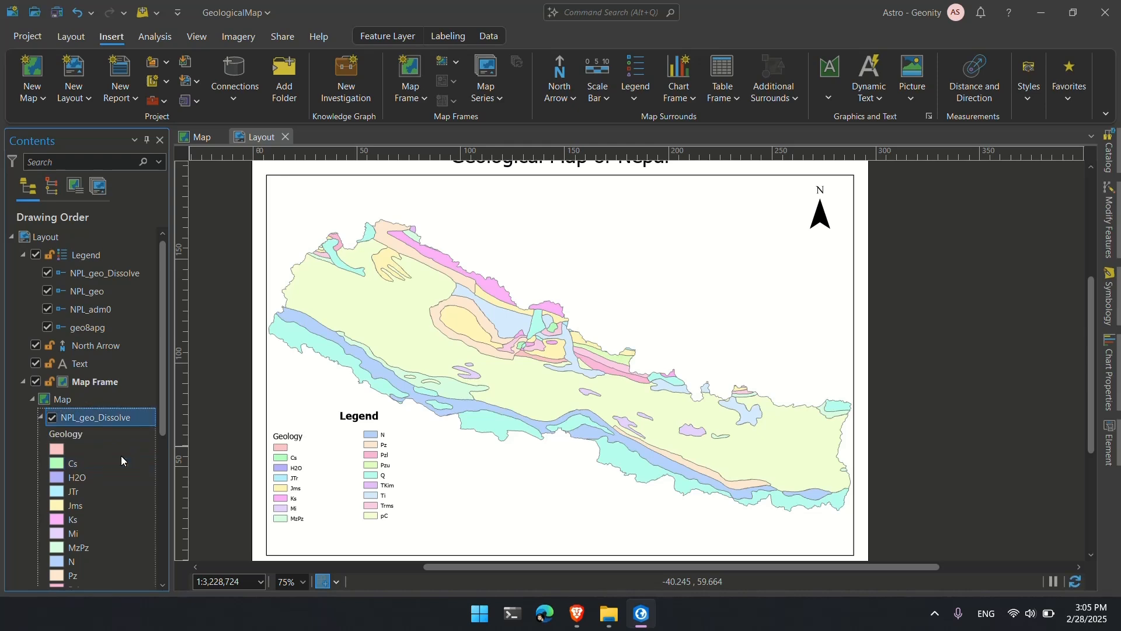
# Set the horizontal text alignment of all legend items to left in their text symbol properties and apply it.
pyautogui.click(362, 448)
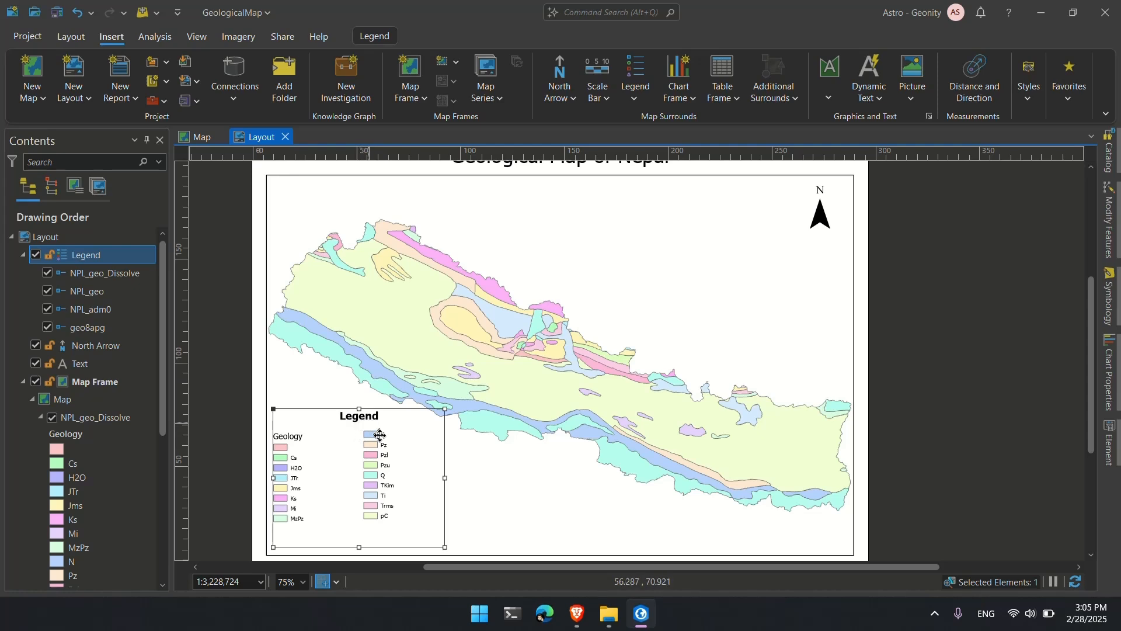
pyautogui.doubleClick(380, 443)
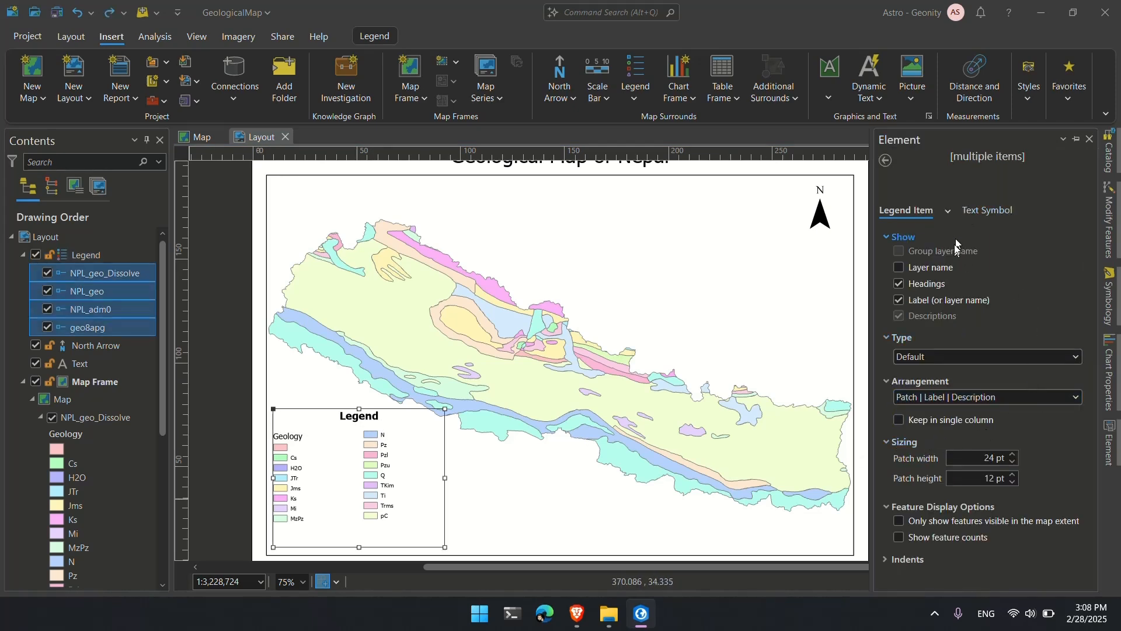
pyautogui.click(981, 212)
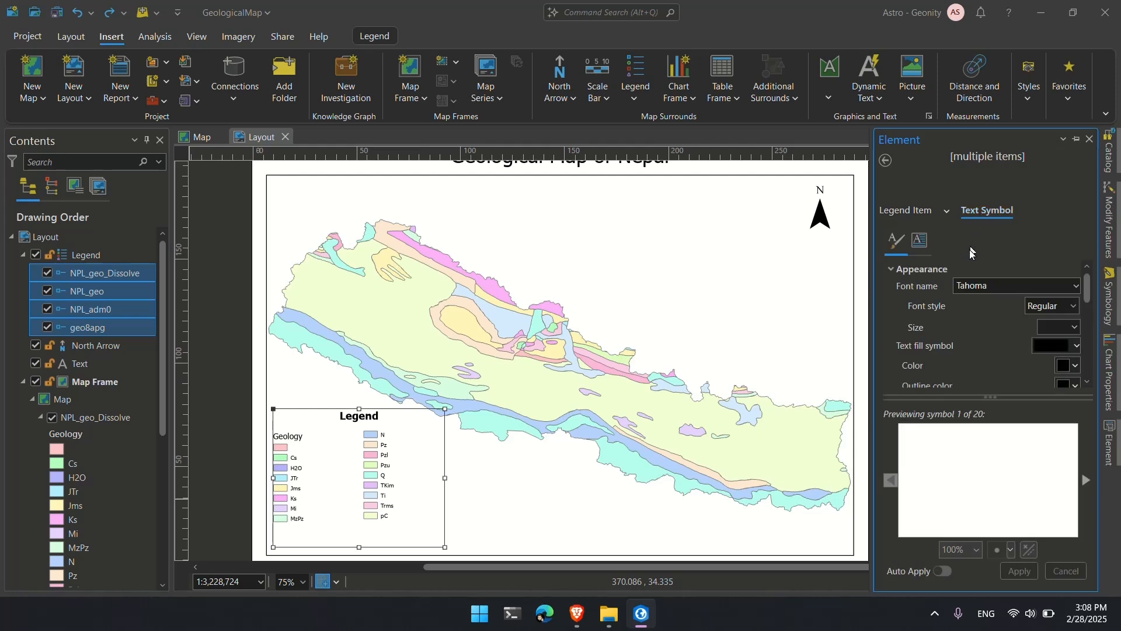
pyautogui.scroll(-5, 938, 311)
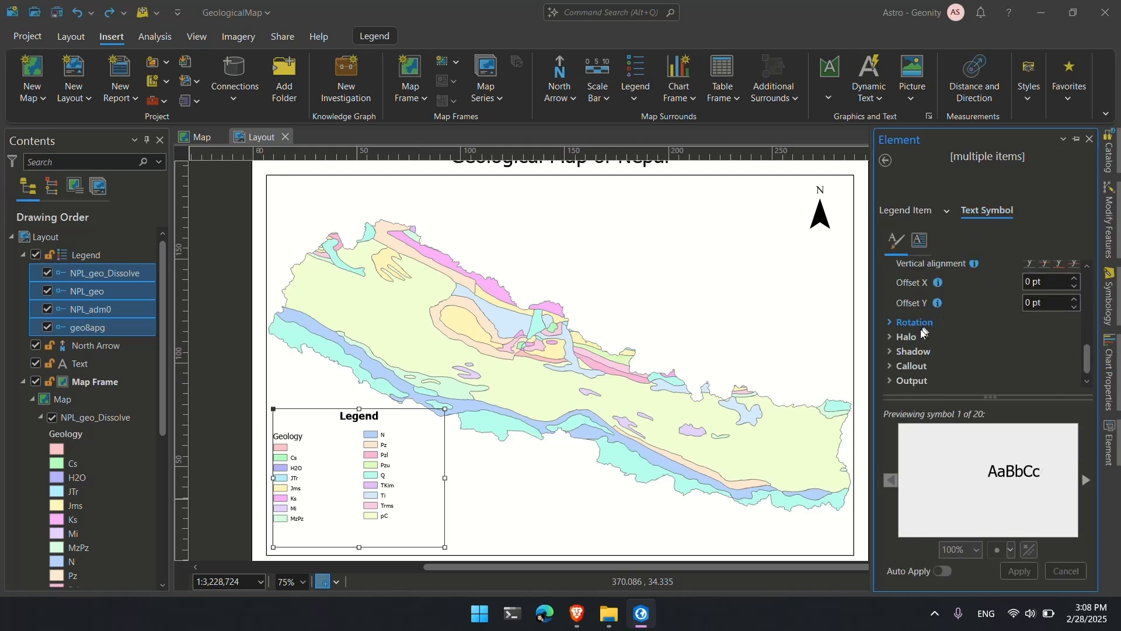
pyautogui.scroll(5, 923, 328)
pyautogui.scroll(-5, 924, 328)
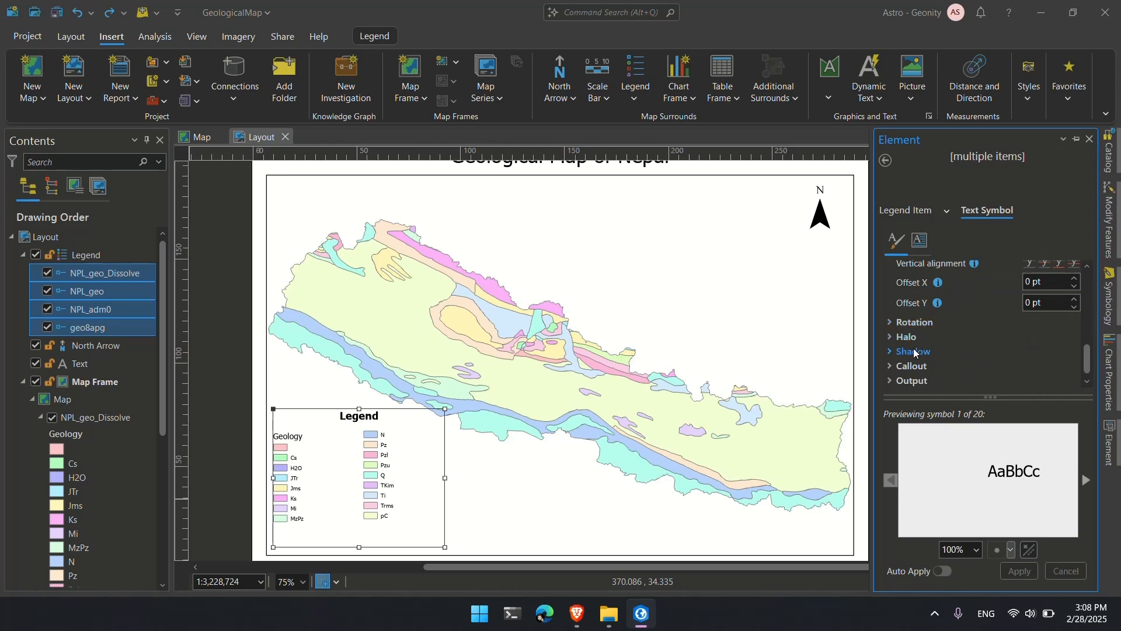
pyautogui.scroll(6, 914, 353)
pyautogui.scroll(-2, 915, 352)
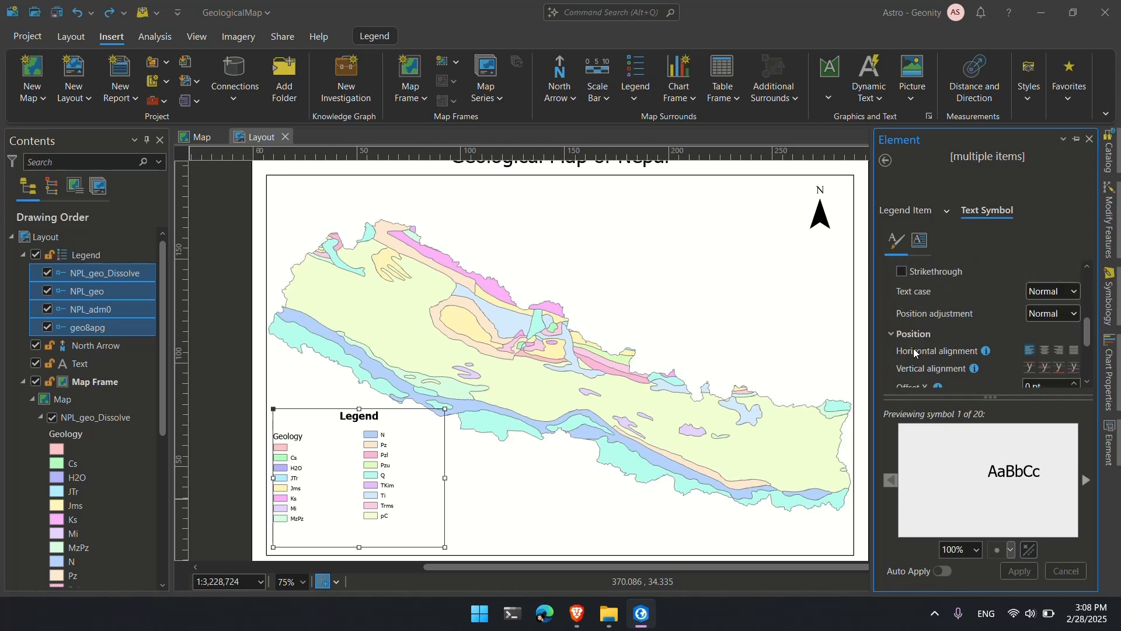
pyautogui.click(904, 336)
pyautogui.click(904, 336)
pyautogui.scroll(-2, 904, 337)
pyautogui.scroll(2, 904, 336)
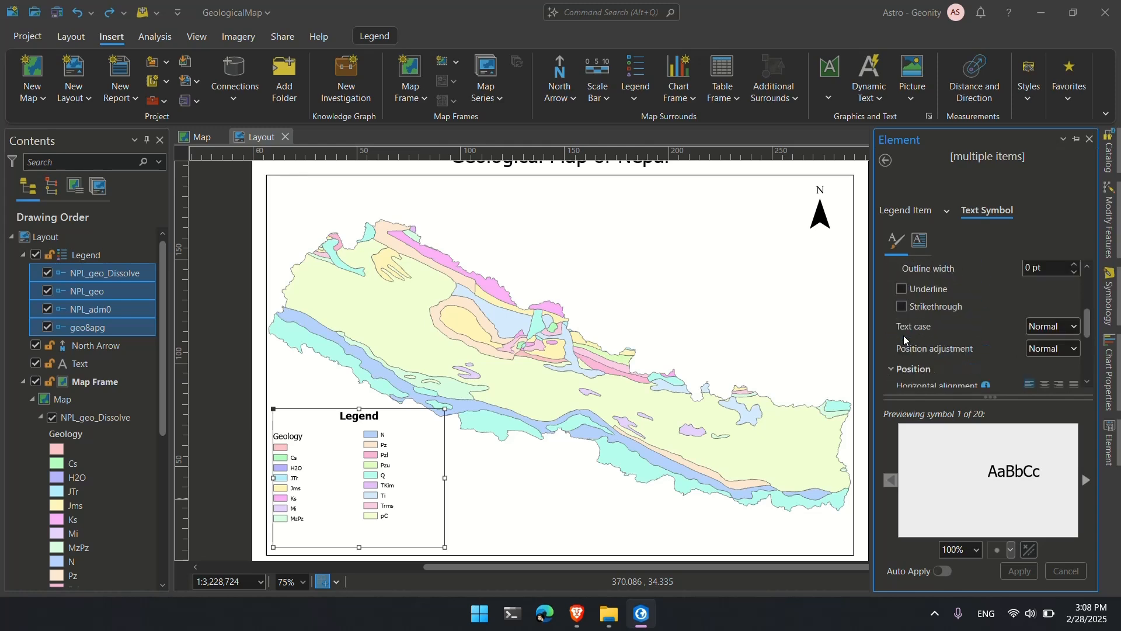
pyautogui.click(1030, 385)
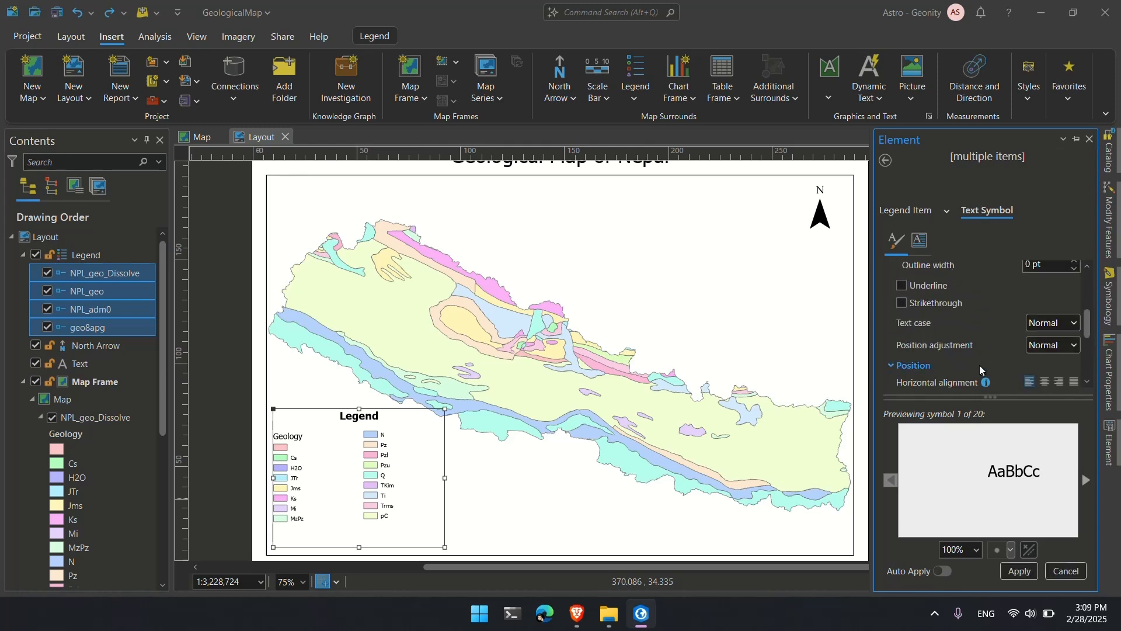
pyautogui.click(1029, 581)
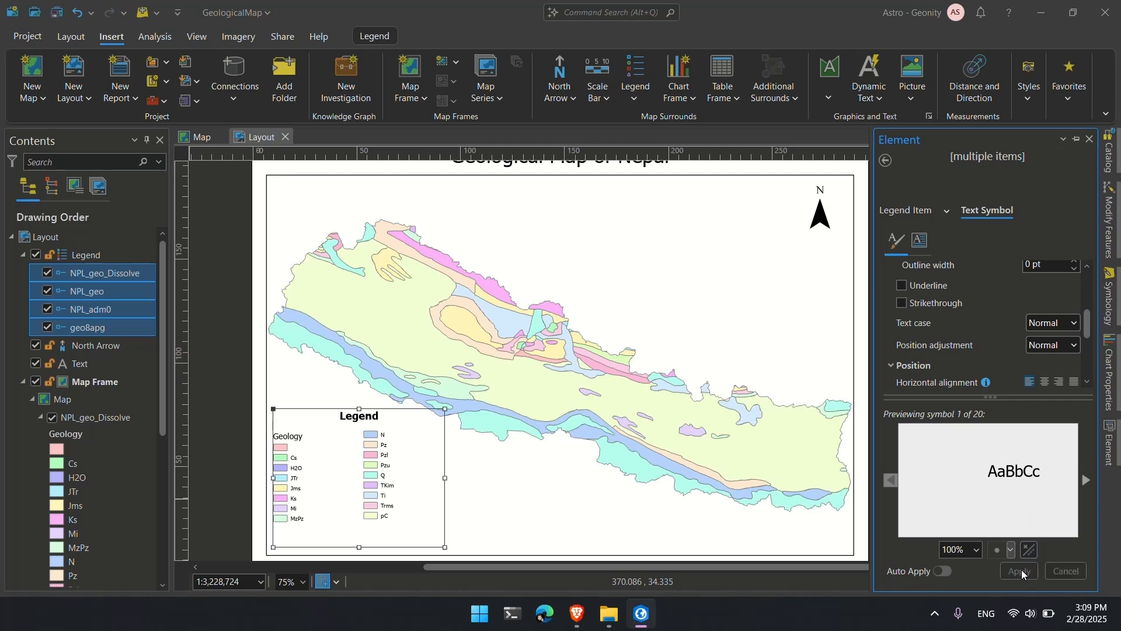
pyautogui.click(914, 212)
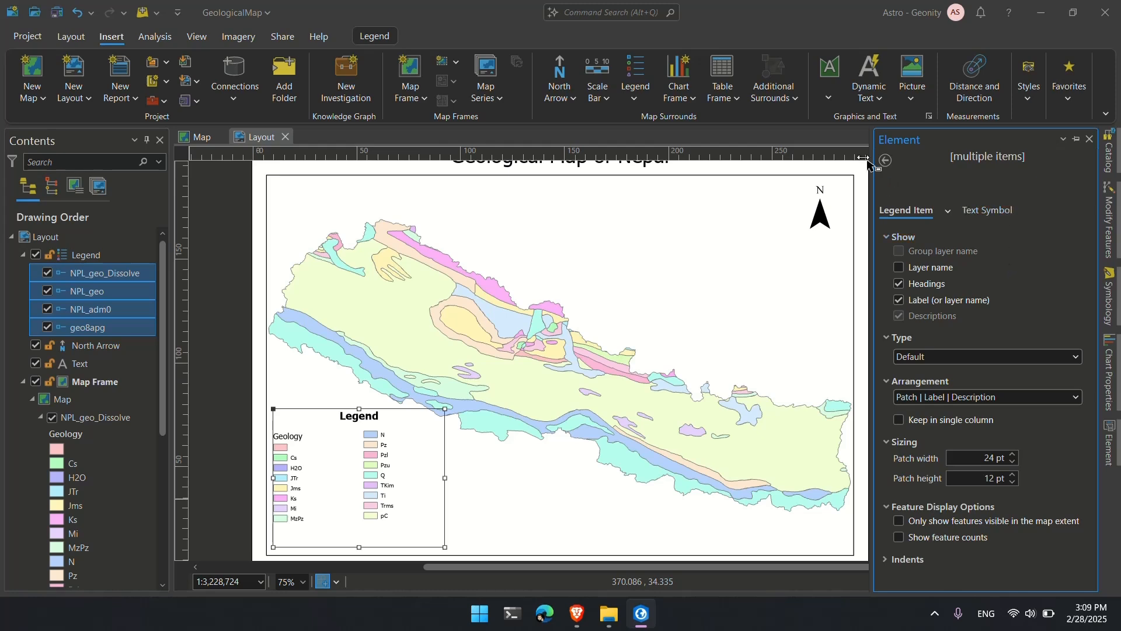
# Left-align the text symbols of the whole legend, including its title, and apply the change.
pyautogui.click(669, 348)
pyautogui.click(529, 479)
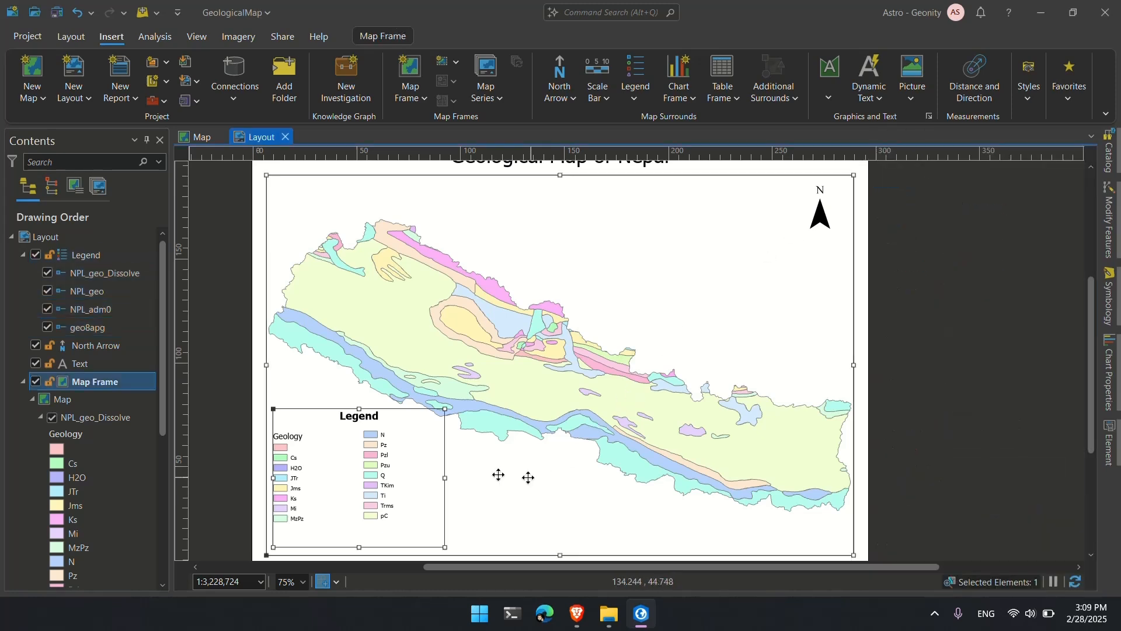
pyautogui.doubleClick(377, 465)
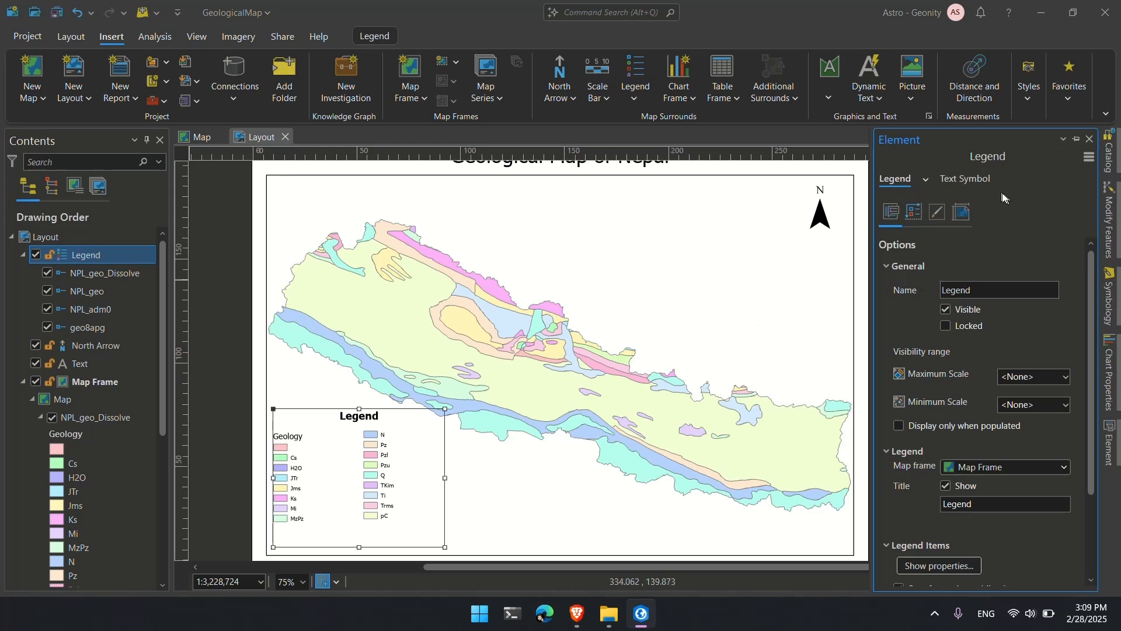
pyautogui.click(917, 215)
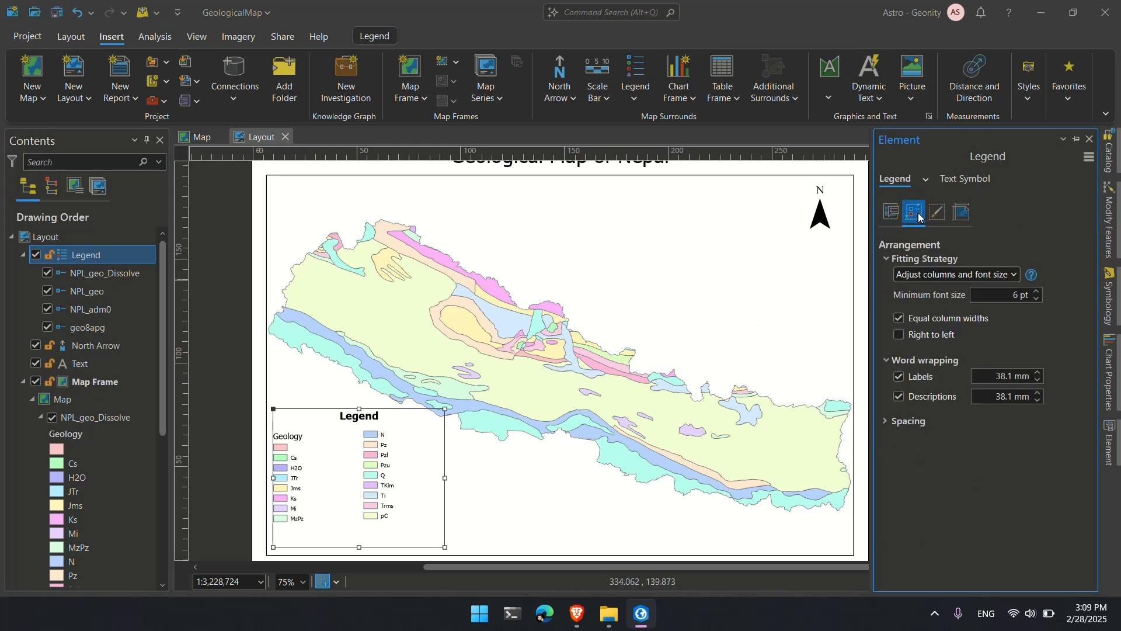
pyautogui.click(938, 214)
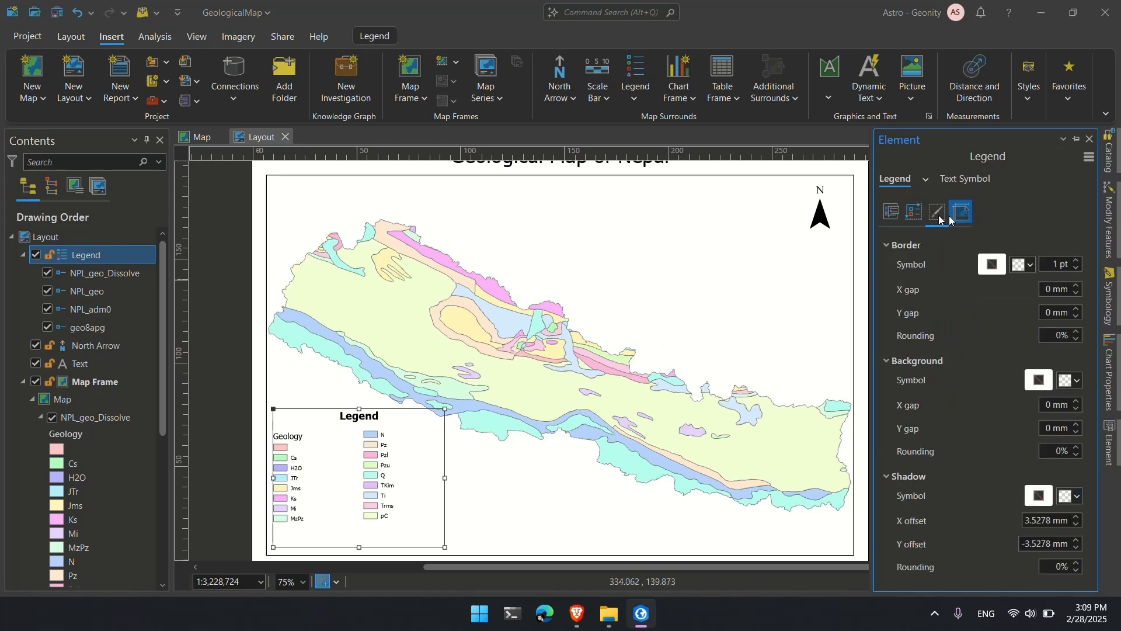
pyautogui.click(891, 211)
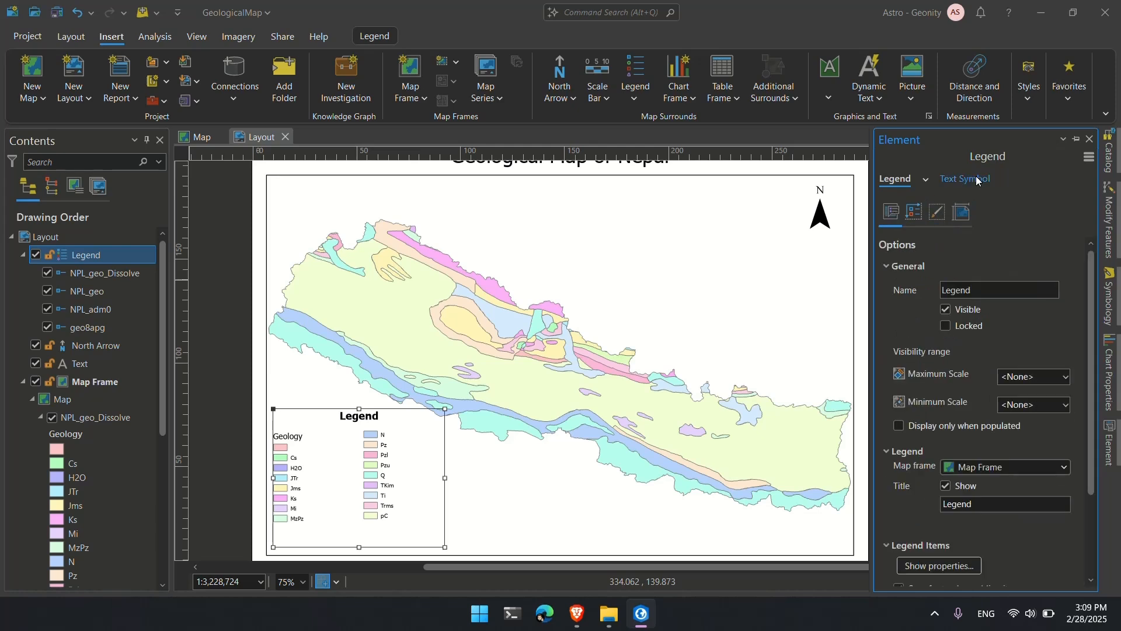
pyautogui.click(978, 180)
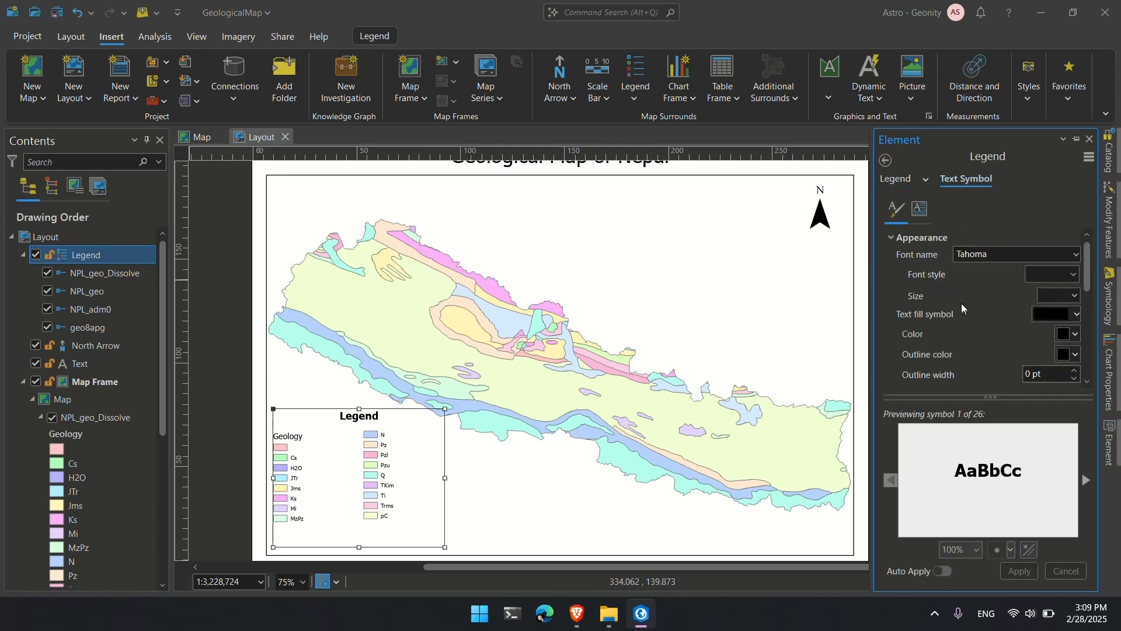
pyautogui.scroll(-5, 962, 303)
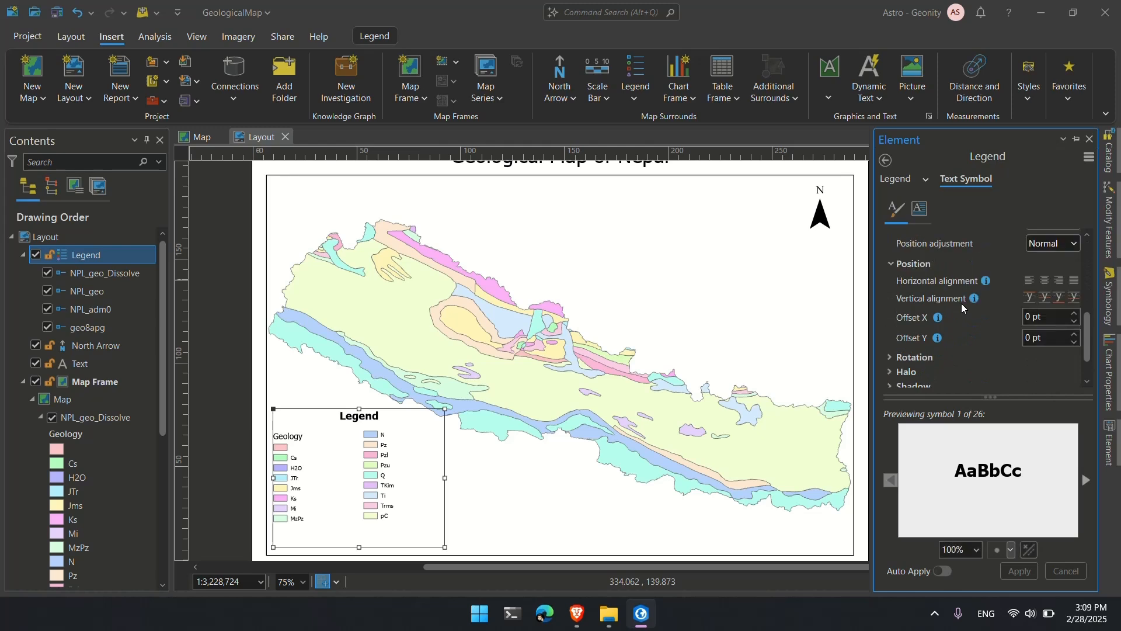
pyautogui.click(1032, 282)
pyautogui.click(1025, 574)
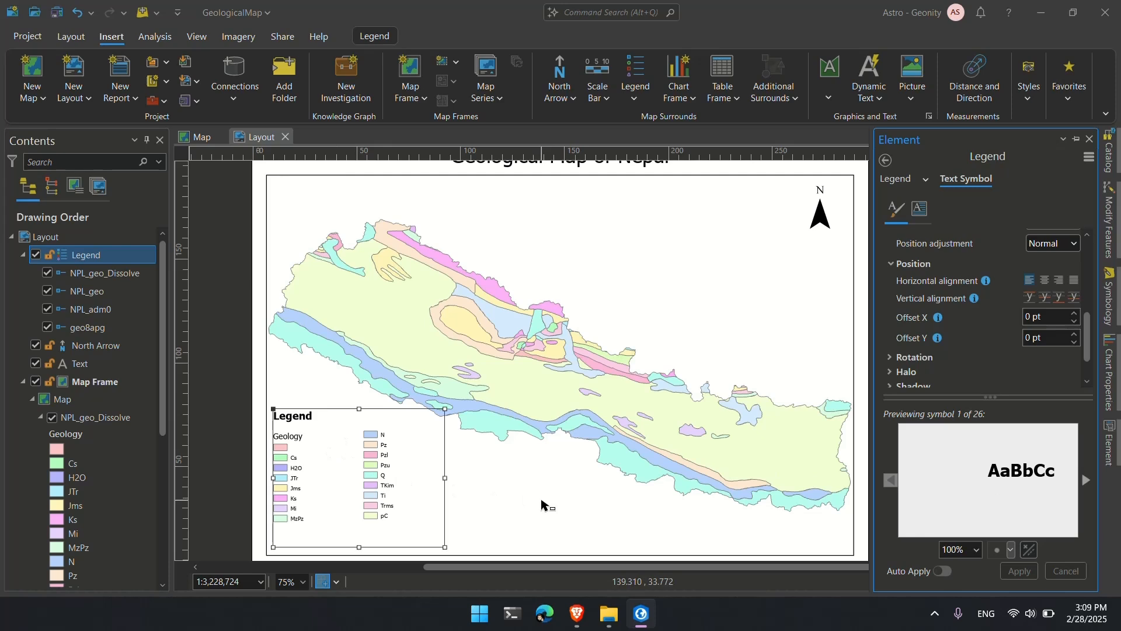
# Insert an imperial scale line in miles, about 66 mm wide, near the map frame's lower edge beside the legend.
pyautogui.click(533, 516)
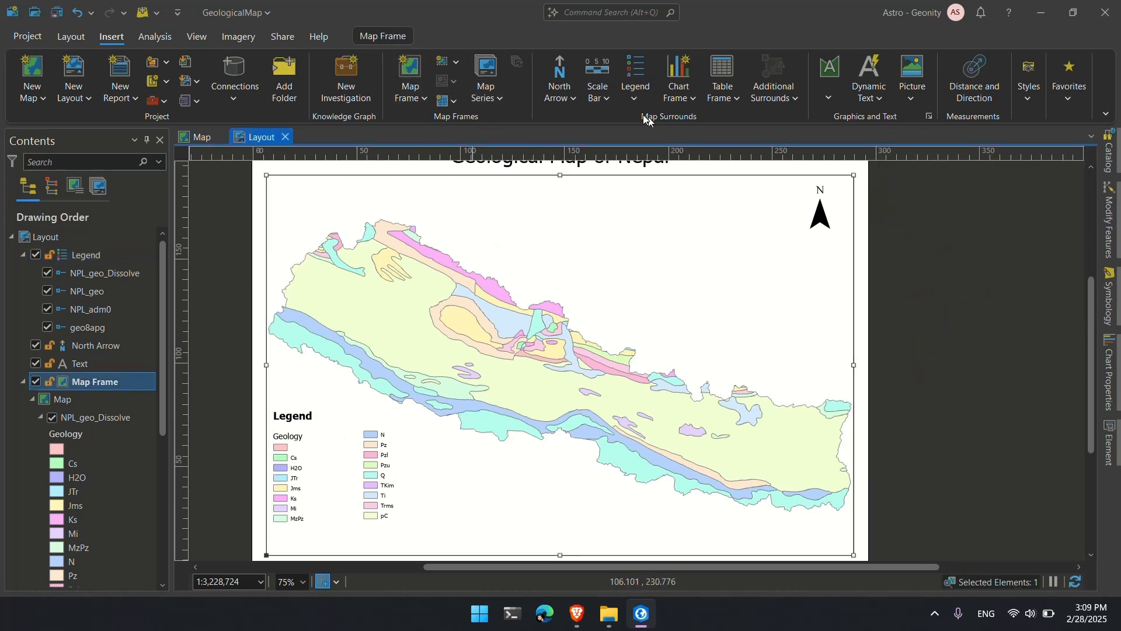
pyautogui.click(603, 99)
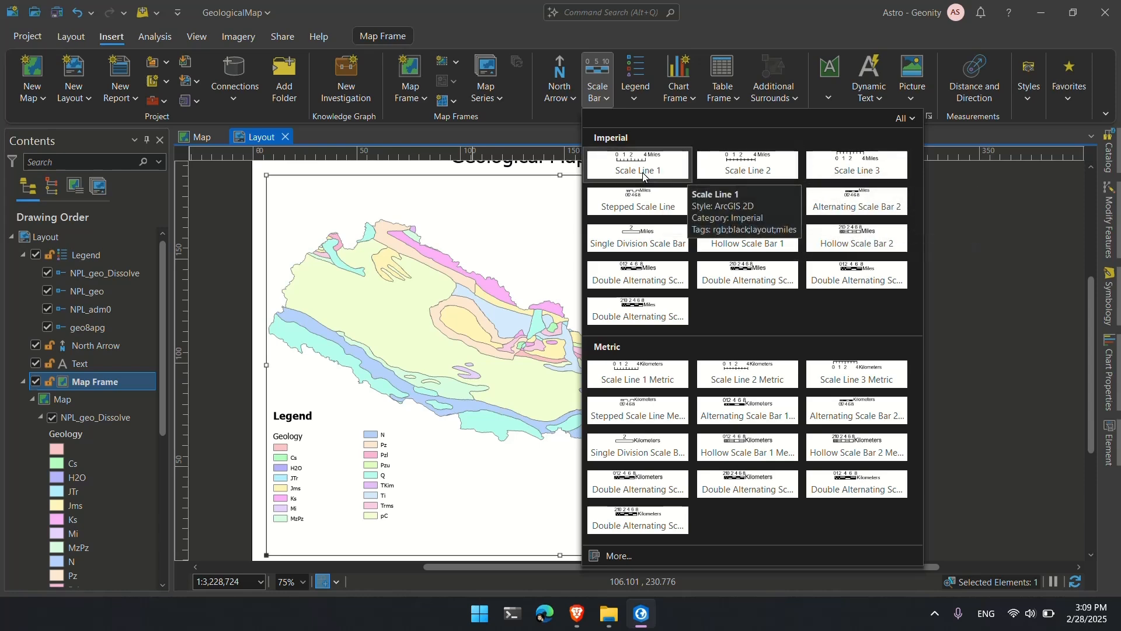
pyautogui.click(875, 173)
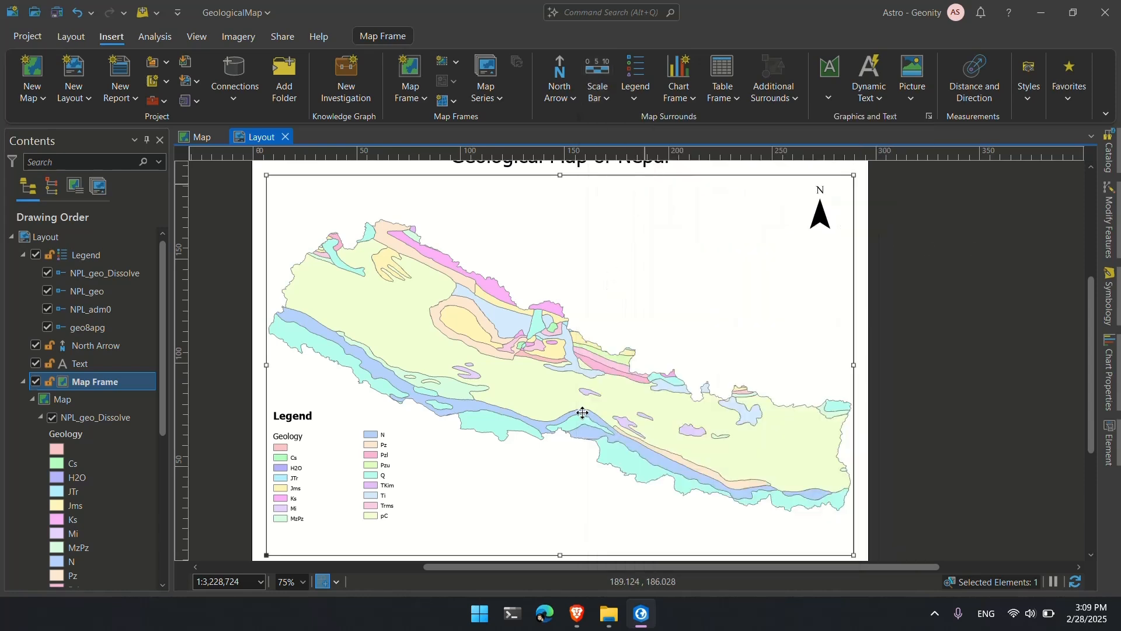
pyautogui.moveTo(474, 511); pyautogui.dragTo(613, 529)
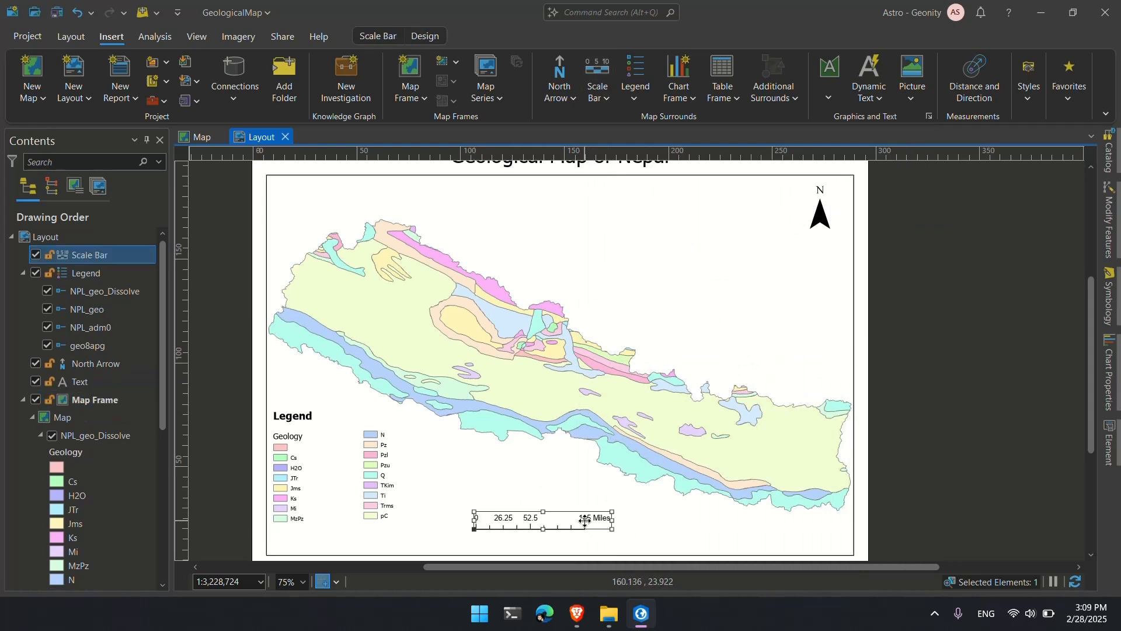
# Open the scale bar's properties and examine its map units, division and number settings.
pyautogui.doubleClick(585, 519)
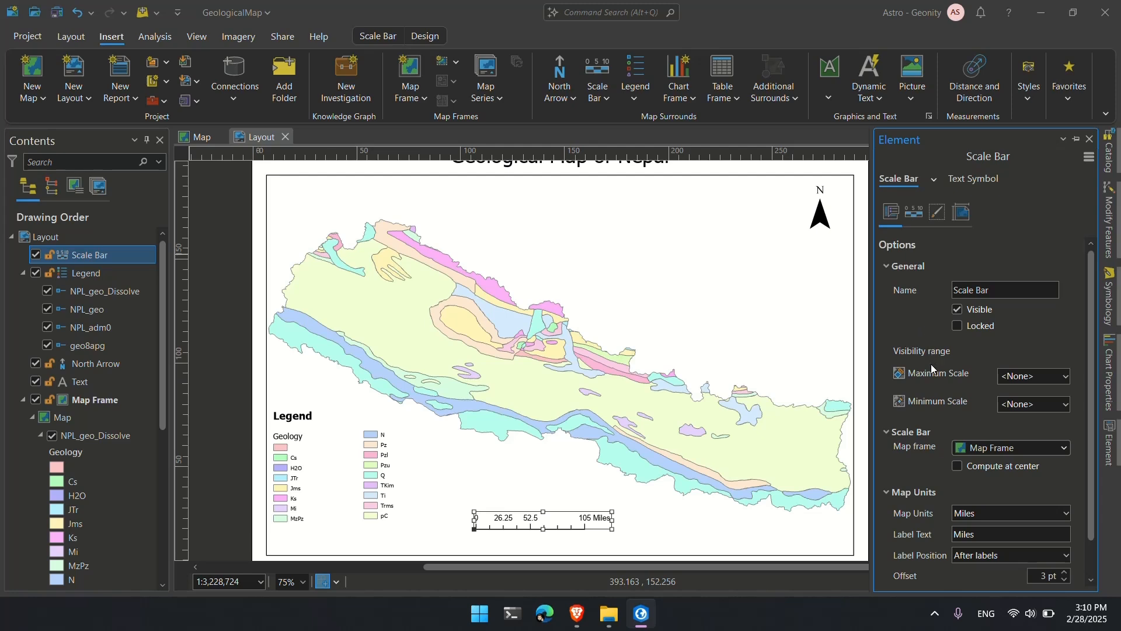
pyautogui.scroll(-1, 932, 368)
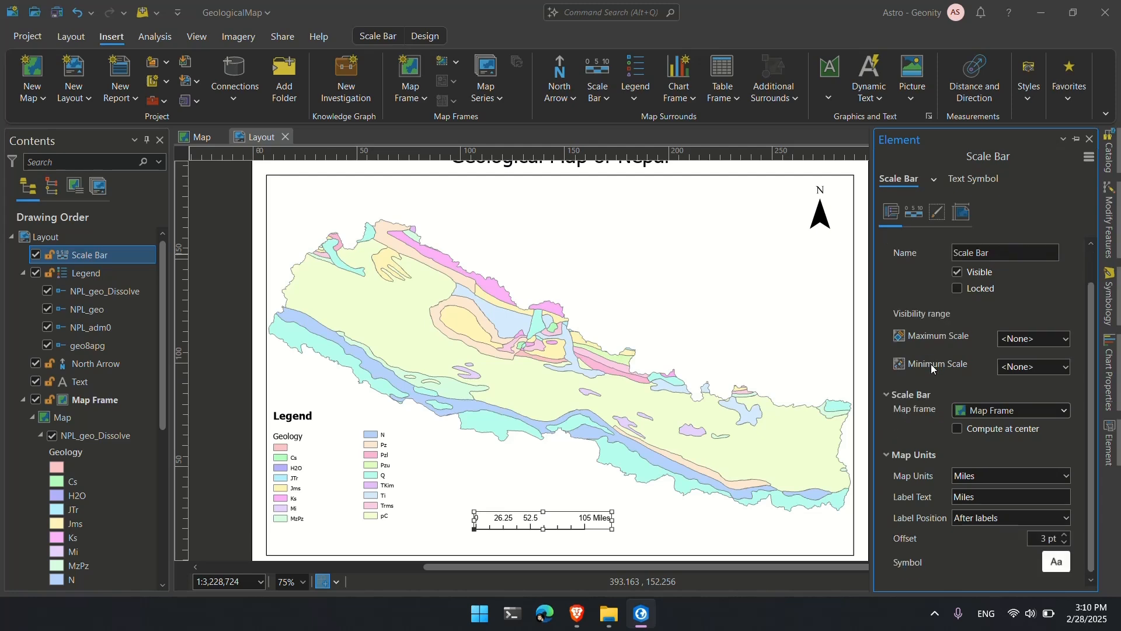
pyautogui.scroll(1, 931, 364)
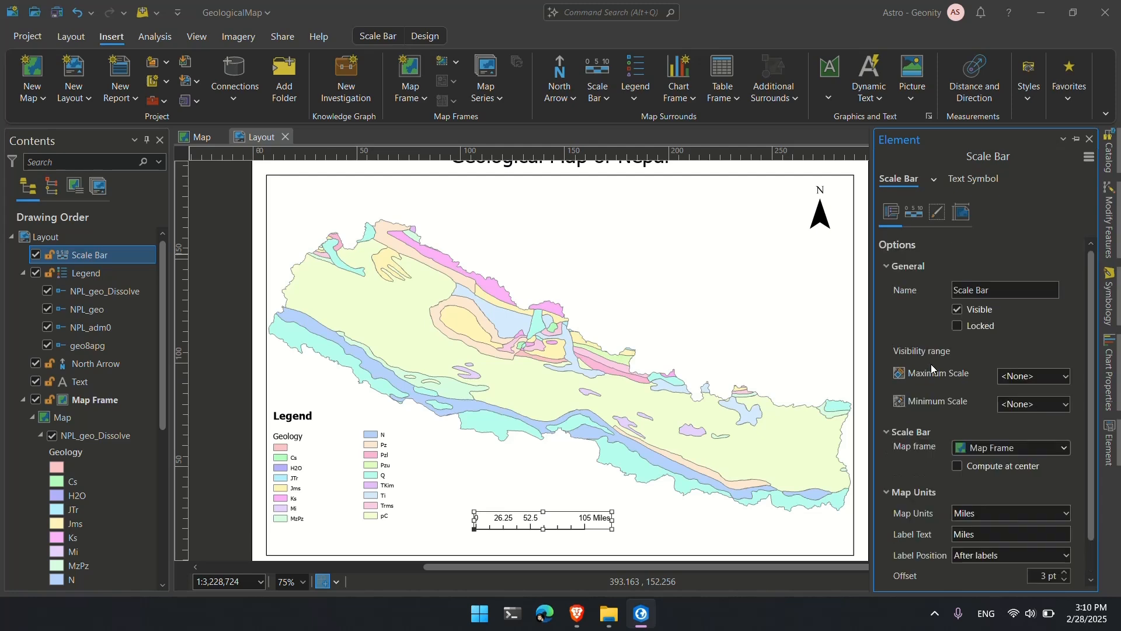
pyautogui.click(915, 215)
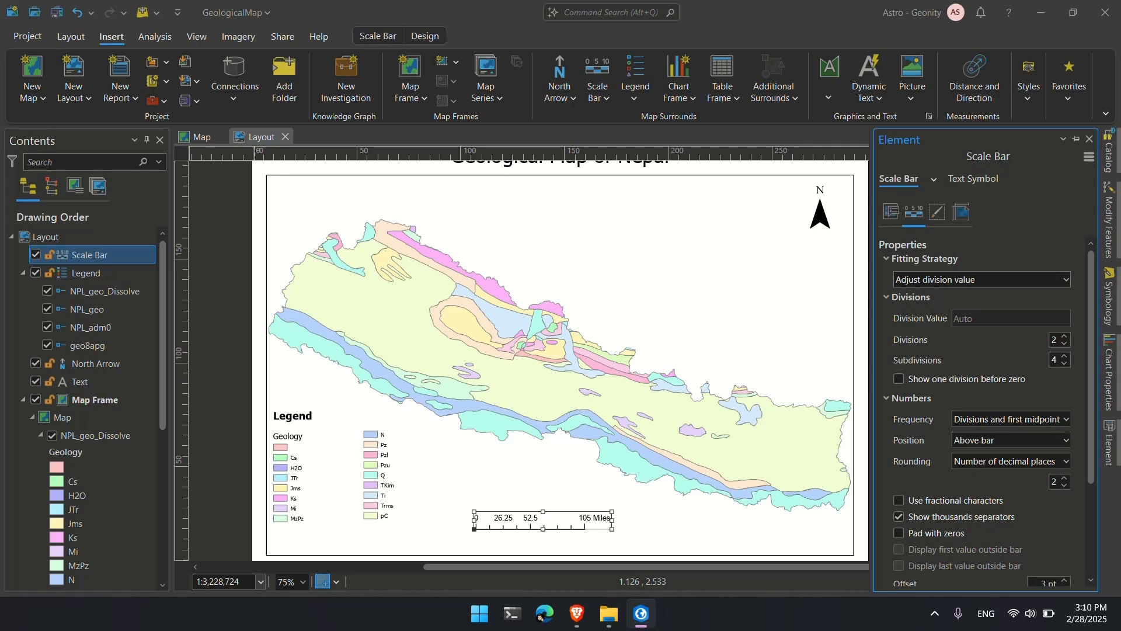
# Set the map frame's scale to 1:4,000,000 and clear the selection.
pyautogui.click(204, 582)
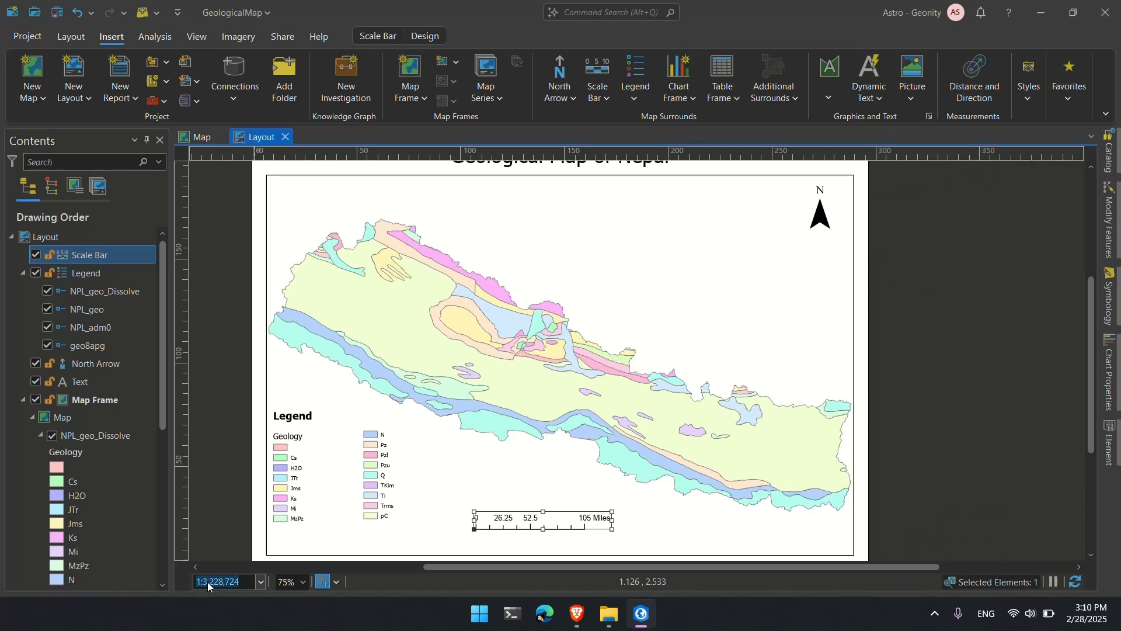
pyautogui.click(208, 582)
pyautogui.moveTo(324, 586)
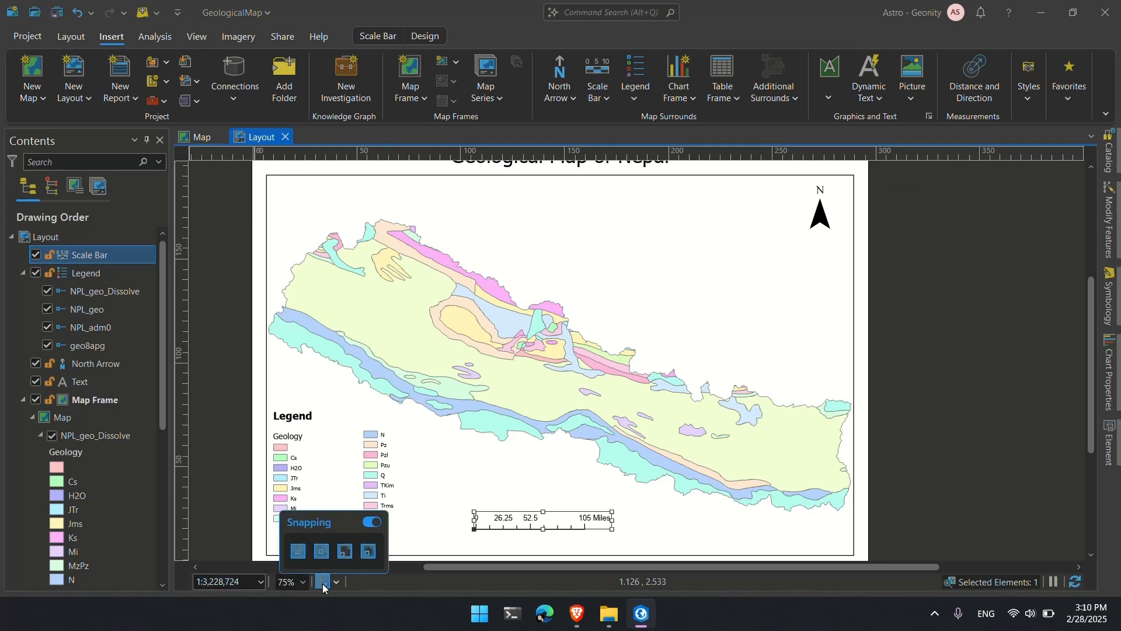
pyautogui.click(249, 580)
pyautogui.click(249, 580)
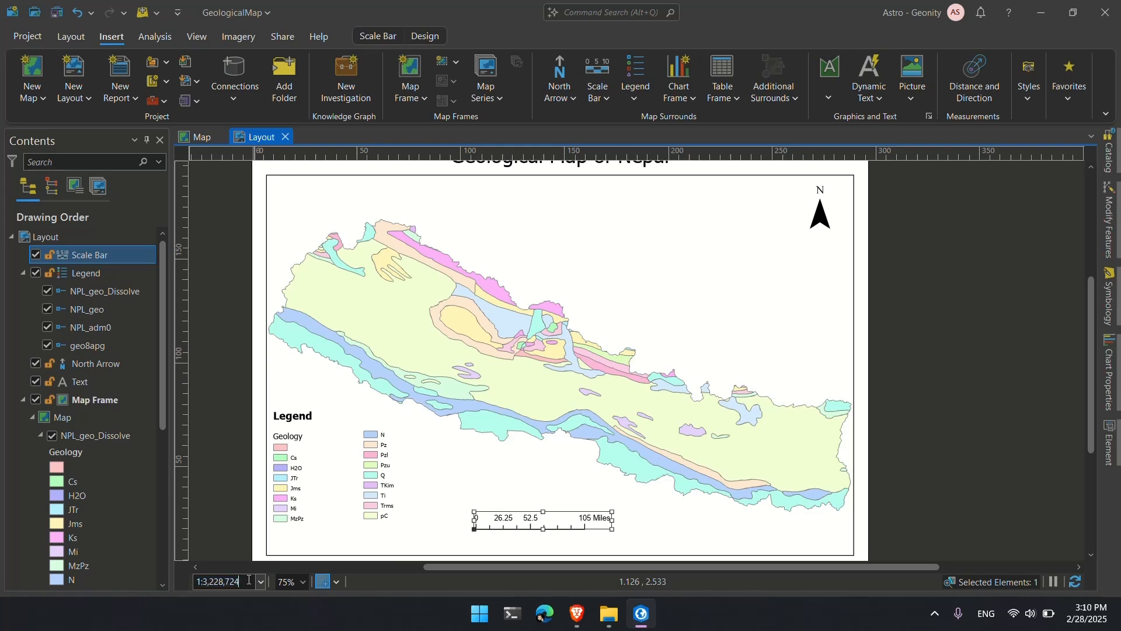
pyautogui.hotkey('shift', 'Left')
pyautogui.hotkey('shift', 'Left')
pyautogui.hotkey('shift', 'Left')
pyautogui.hotkey('shift', 'Left')
pyautogui.hotkey('shift', 'Left')
pyautogui.hotkey('shift', 'Left')
pyautogui.hotkey('shift', 'Left')
pyautogui.write('4000')
pyautogui.press('Return')
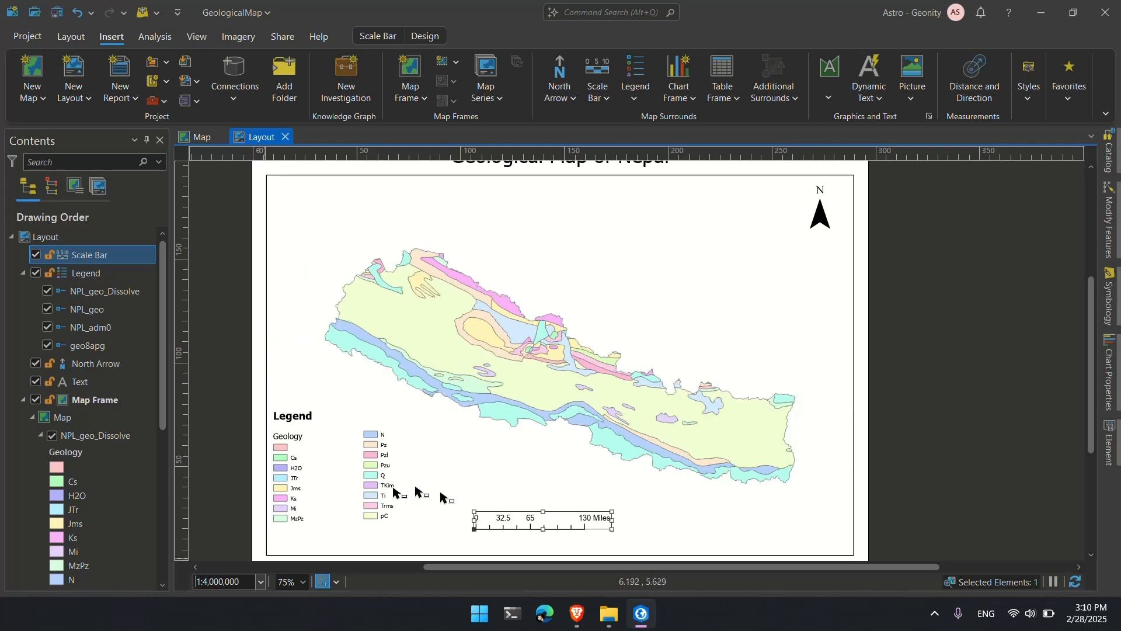
pyautogui.click(945, 421)
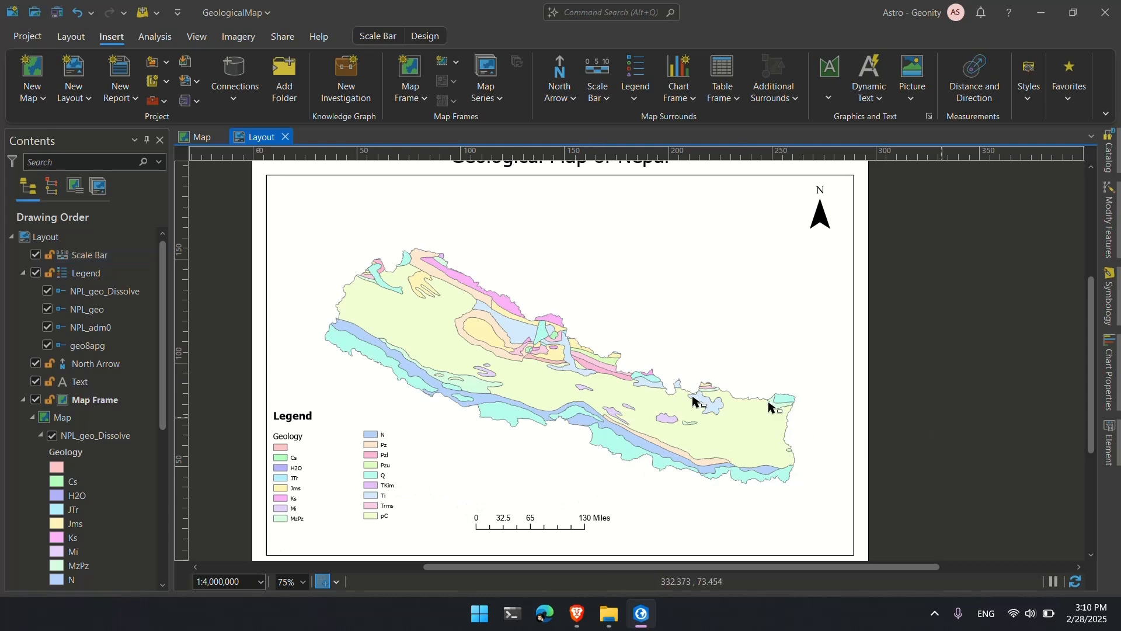
# Activate the map frame, shift the map of Nepal upward to clear space above the legend and scale bar, and return to the layout.
pyautogui.click(575, 383)
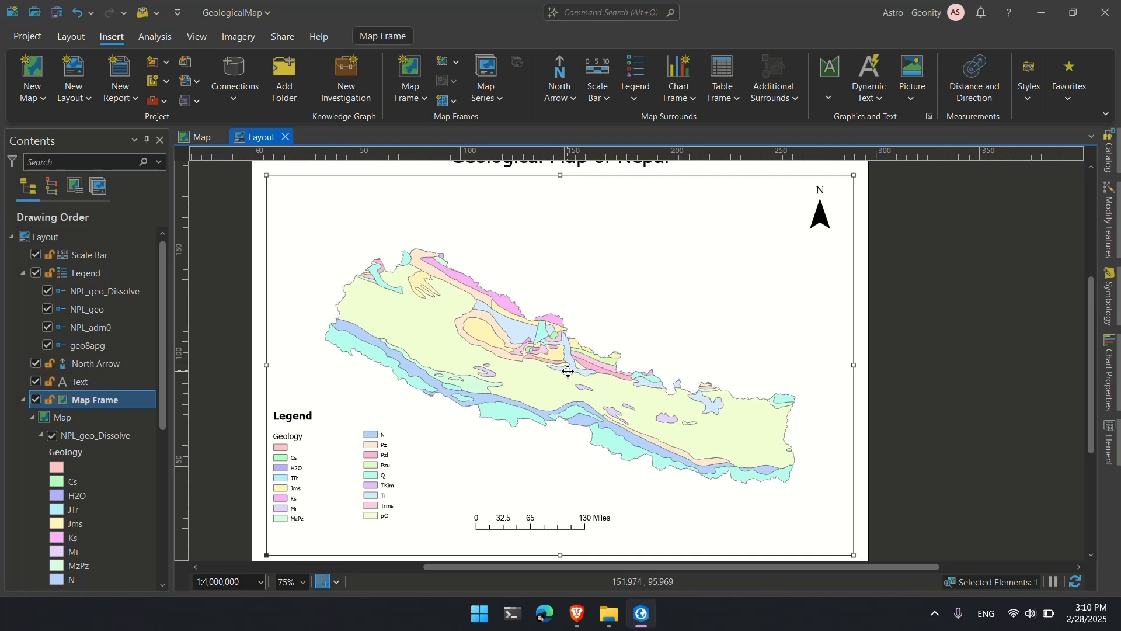
pyautogui.rightClick(568, 372)
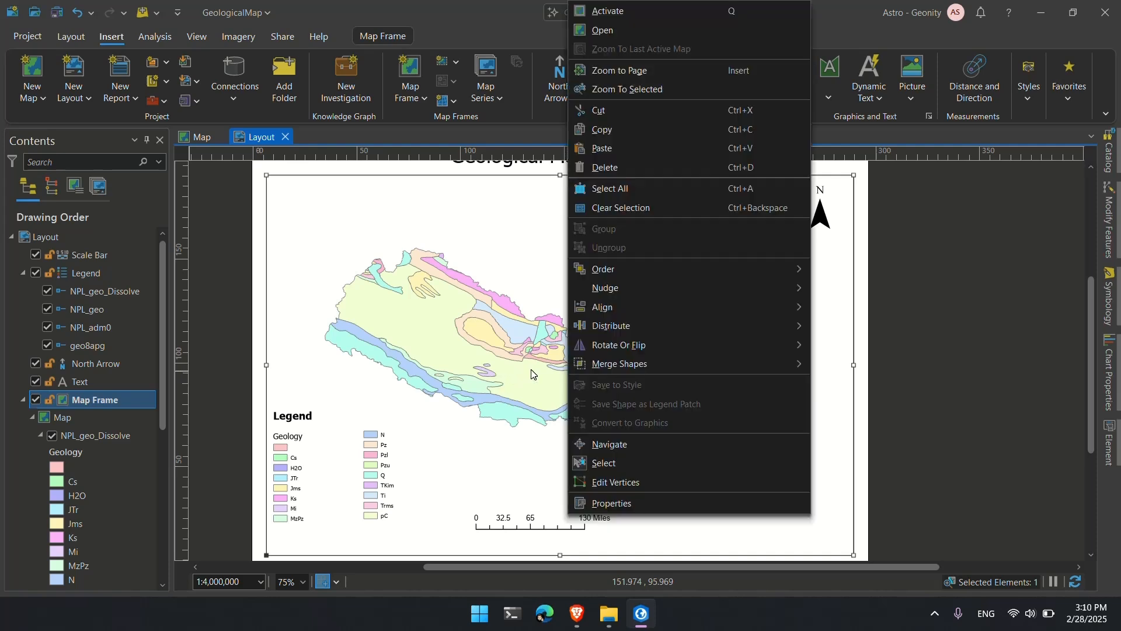
pyautogui.click(969, 291)
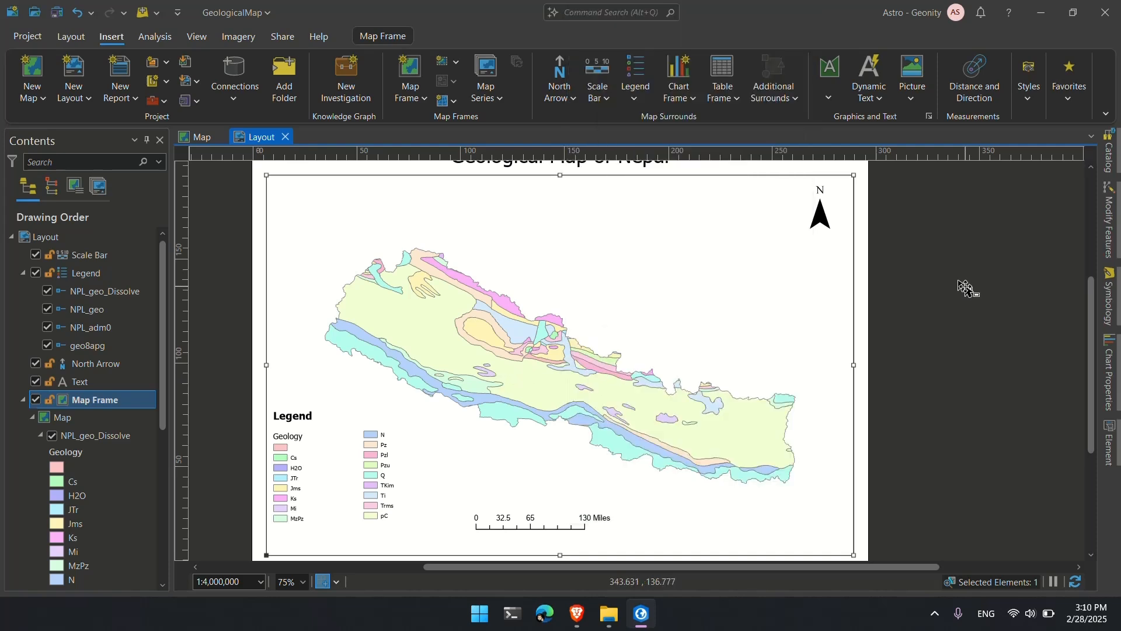
pyautogui.rightClick(475, 333)
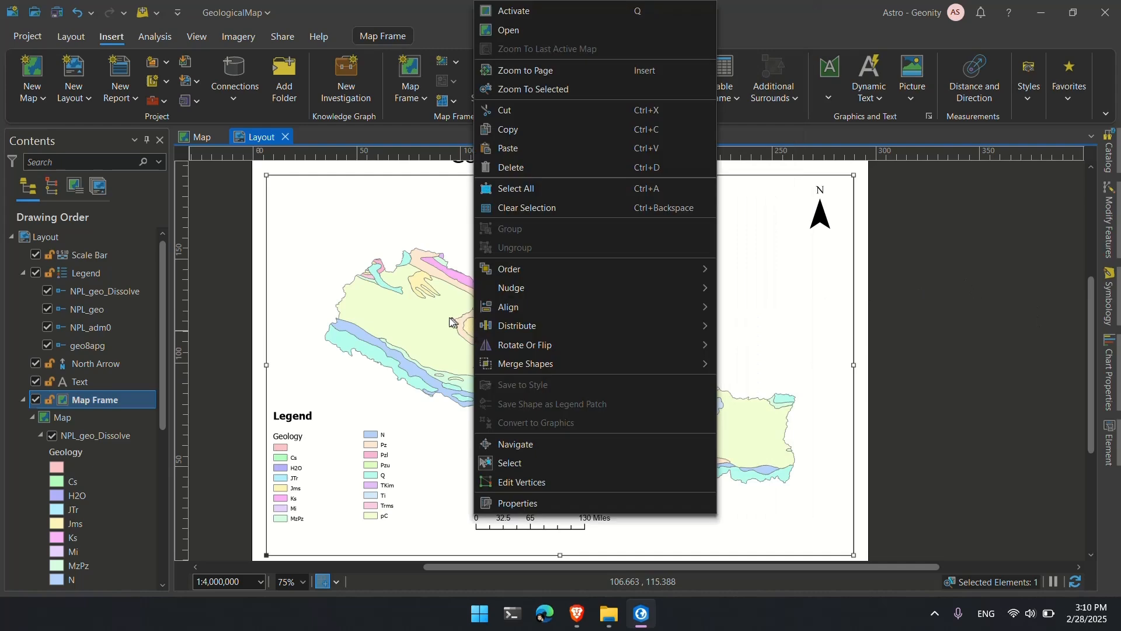
pyautogui.click(605, 14)
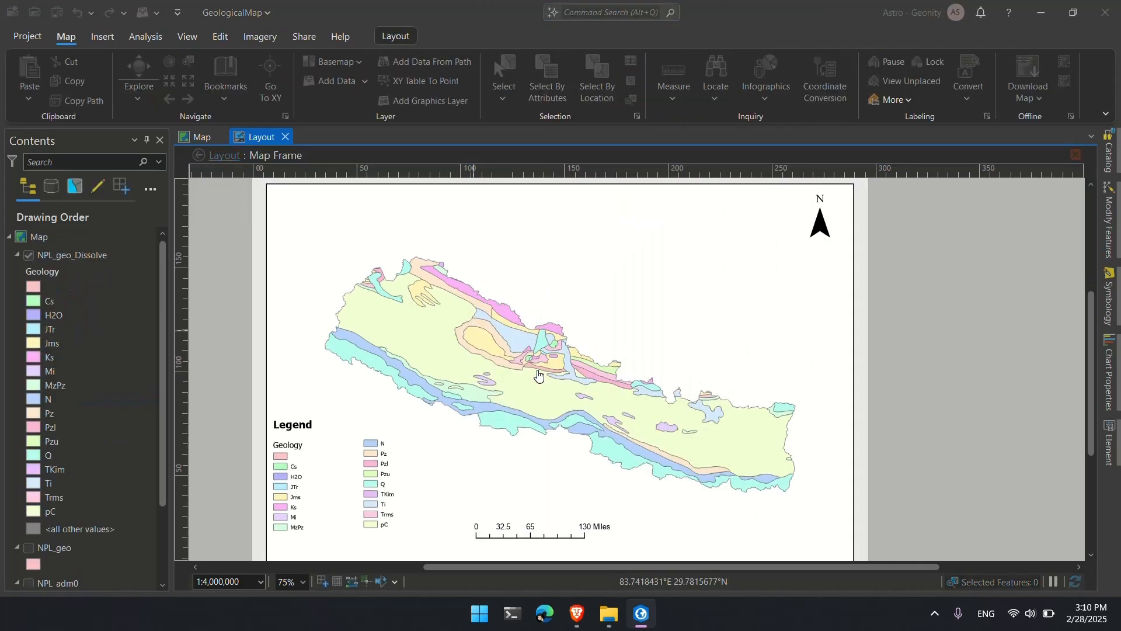
pyautogui.moveTo(538, 375); pyautogui.dragTo(539, 316)
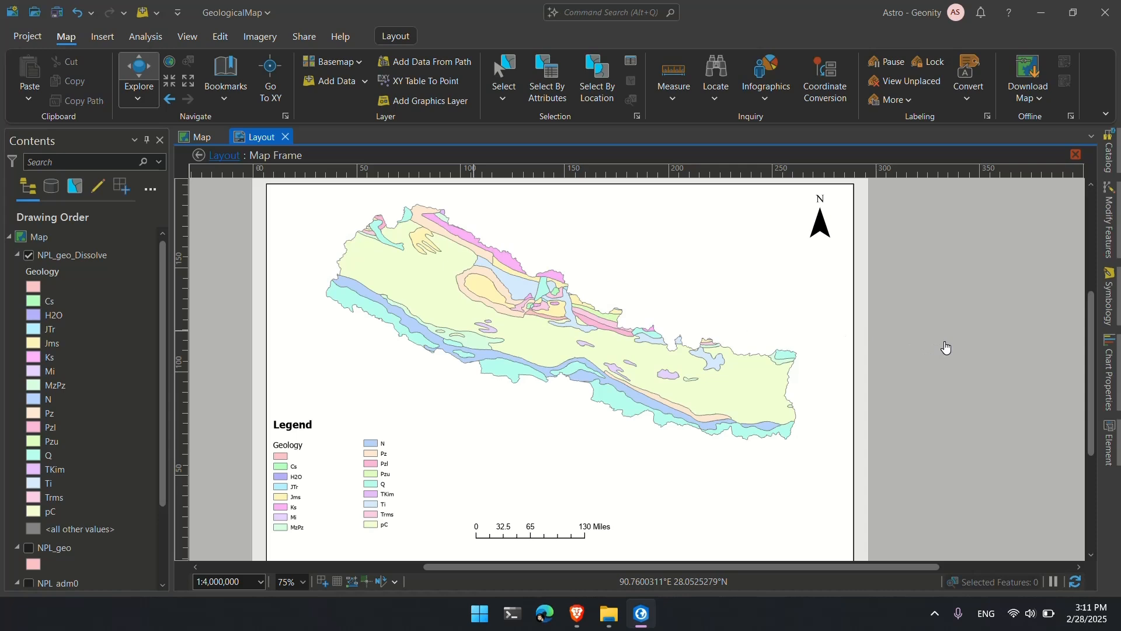
pyautogui.press('Escape')
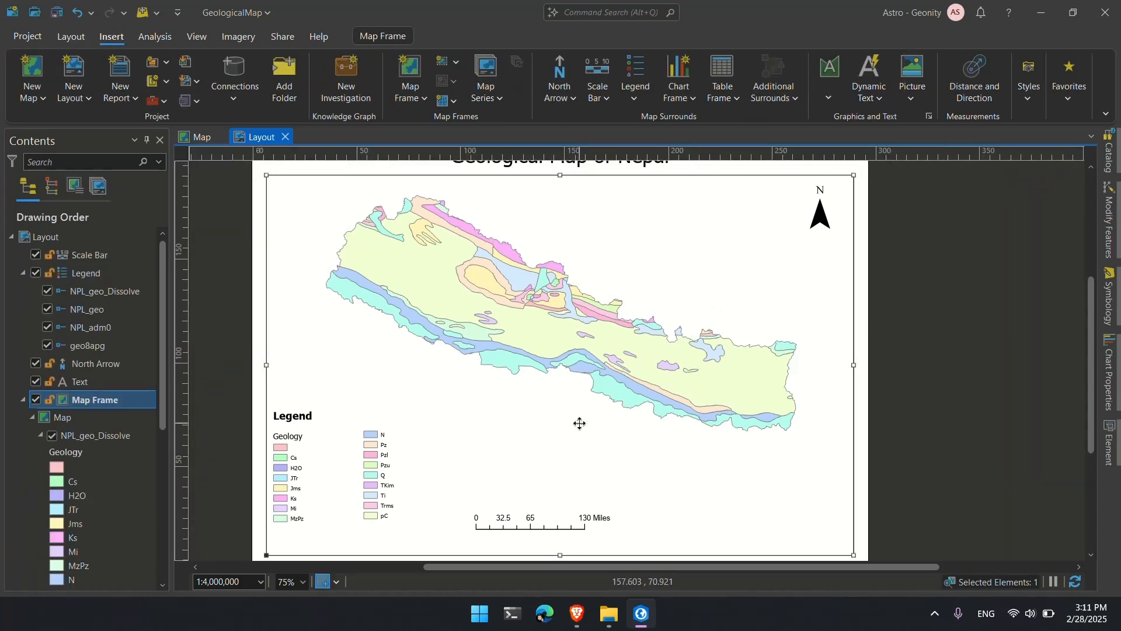
# Set the scale bar's map units to Kilometers and its label text to KM.
pyautogui.click(548, 524)
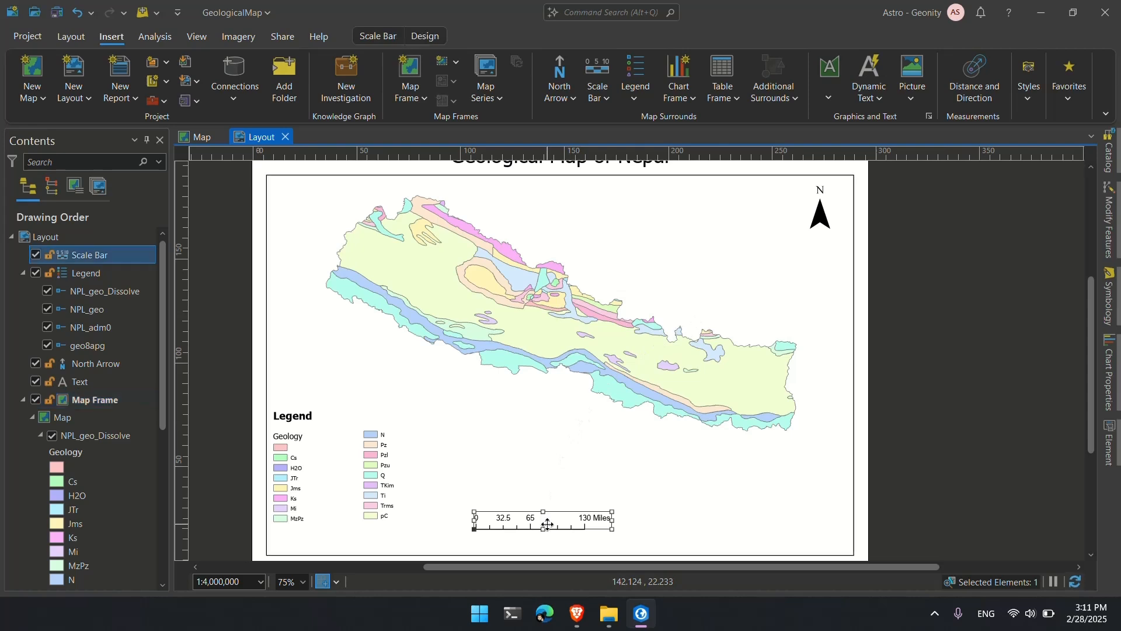
pyautogui.doubleClick(582, 521)
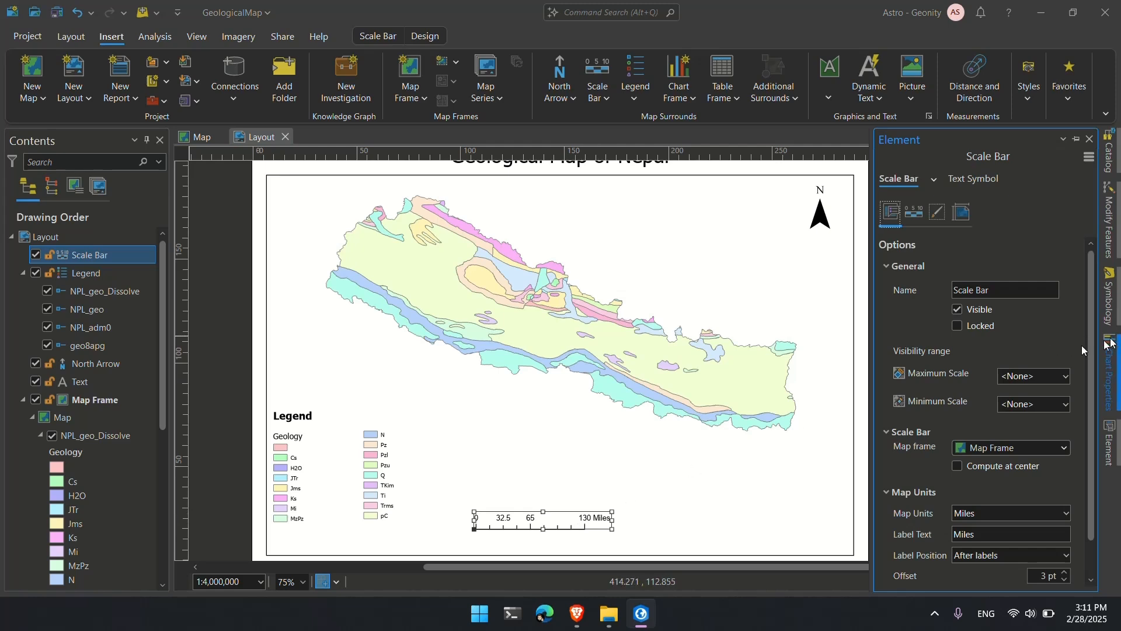
pyautogui.scroll(-1, 934, 401)
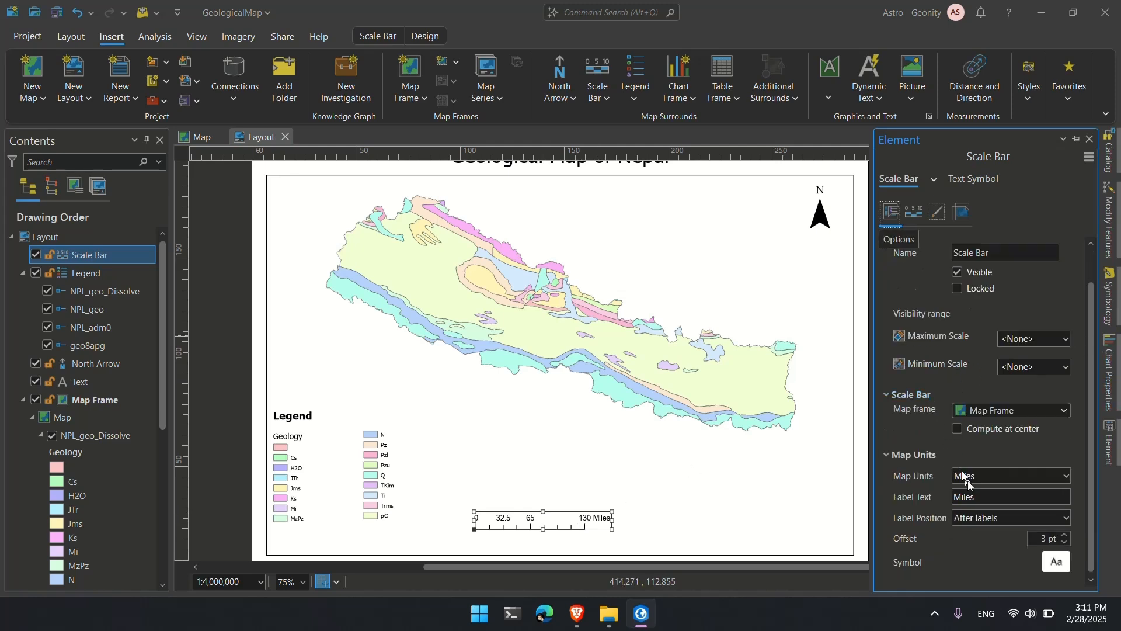
pyautogui.click(1067, 475)
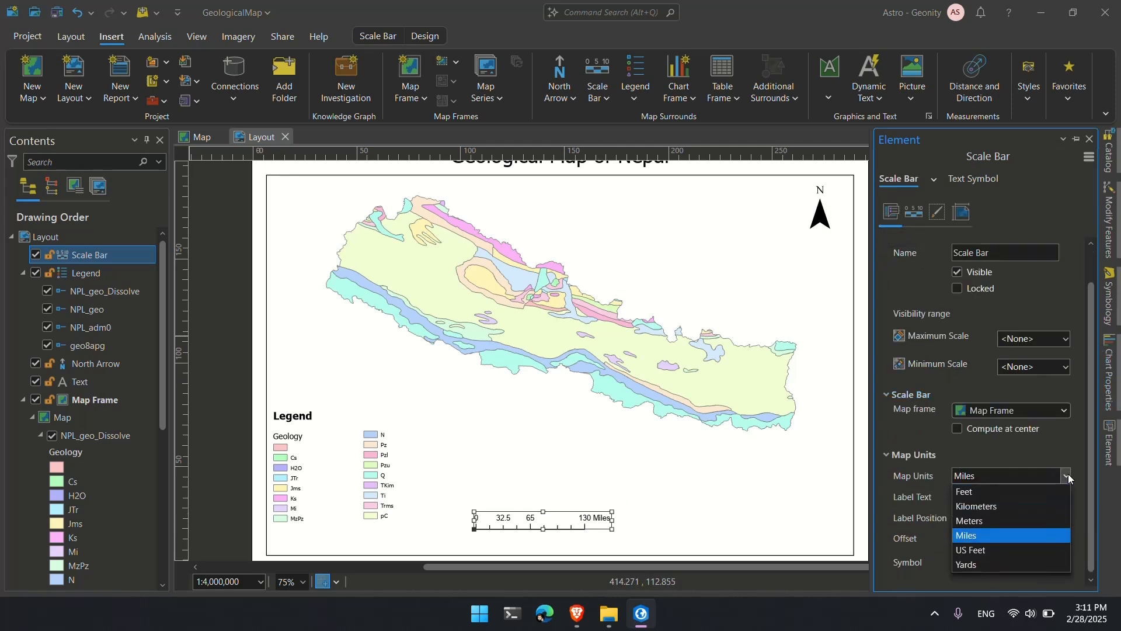
pyautogui.click(993, 506)
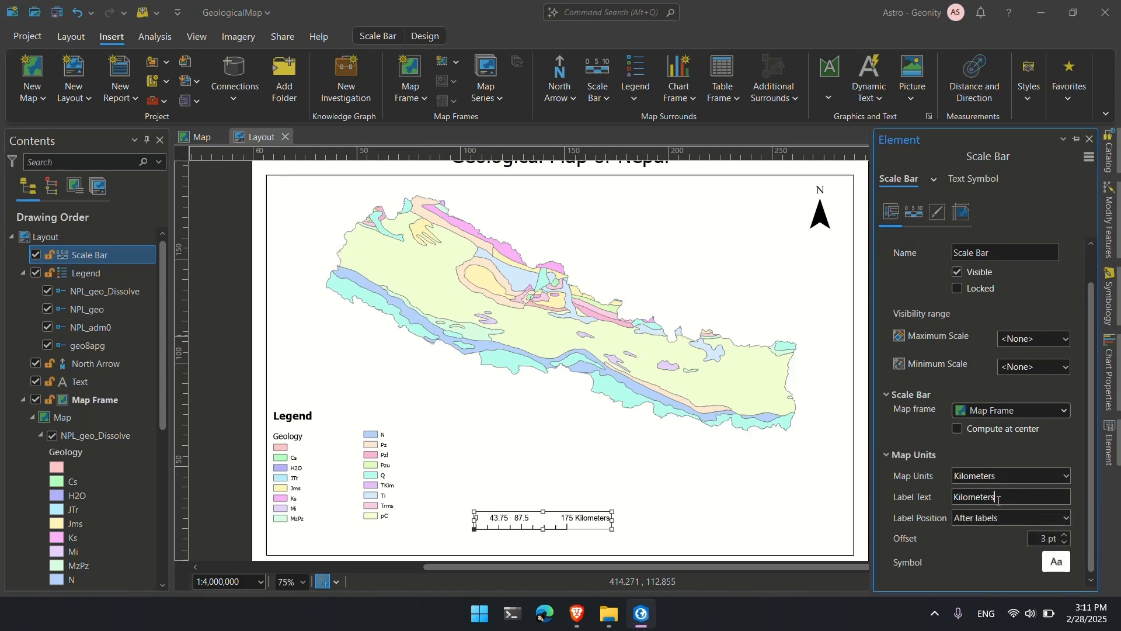
pyautogui.moveTo(997, 496); pyautogui.dragTo(924, 497)
pyautogui.write('KM')
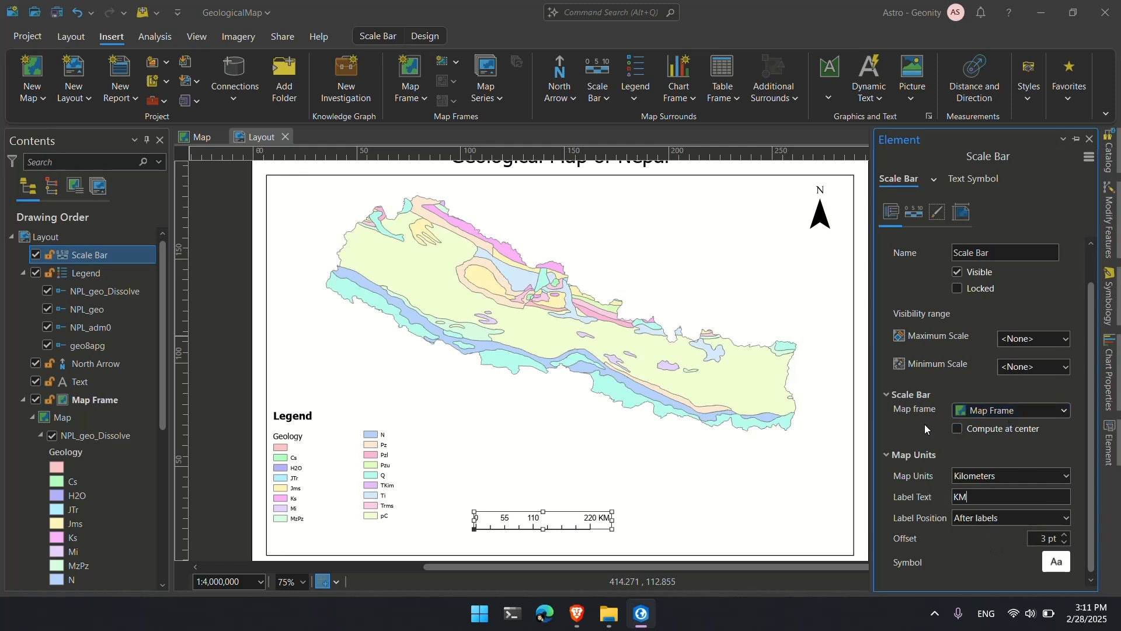
# Set the scale bar to 2 divisions and show one division before zero.
pyautogui.scroll(2, 900, 409)
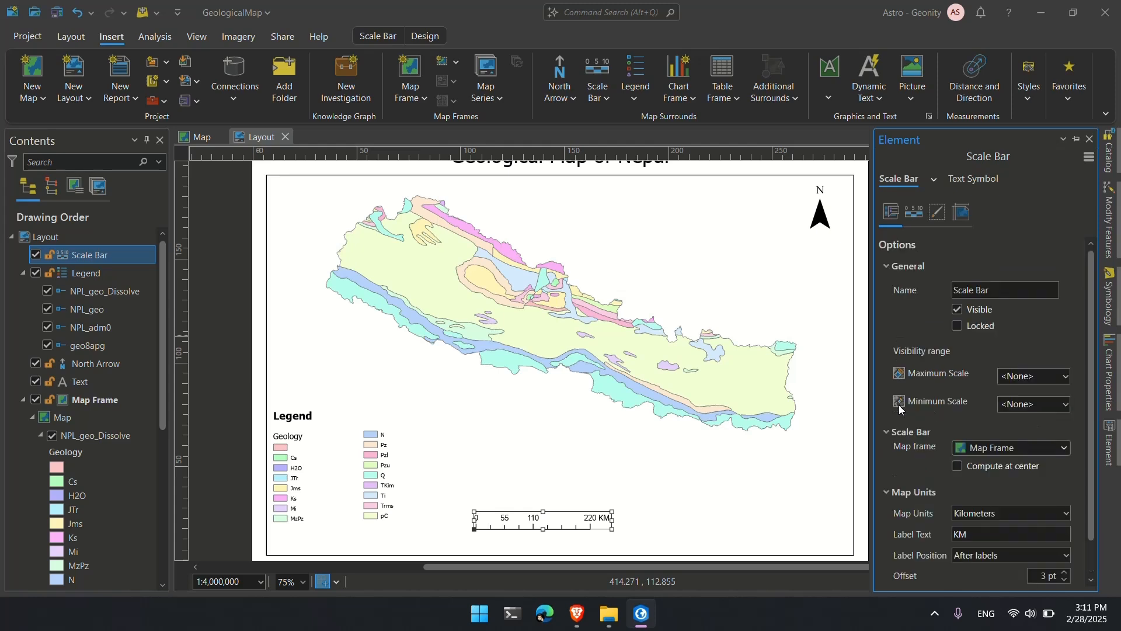
pyautogui.click(914, 211)
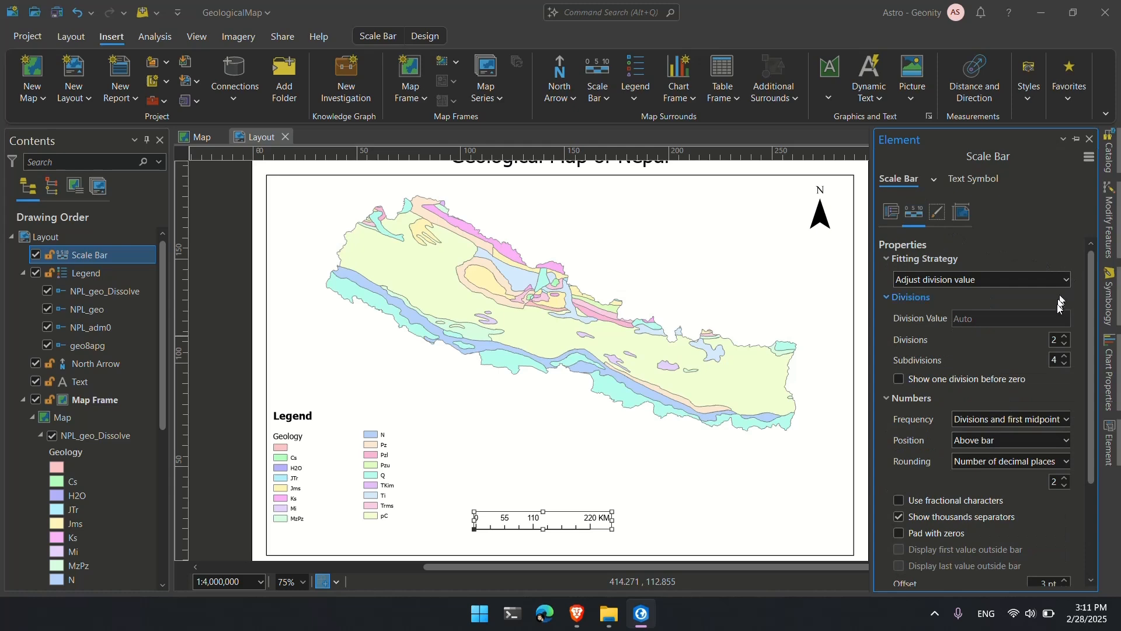
pyautogui.click(1066, 336)
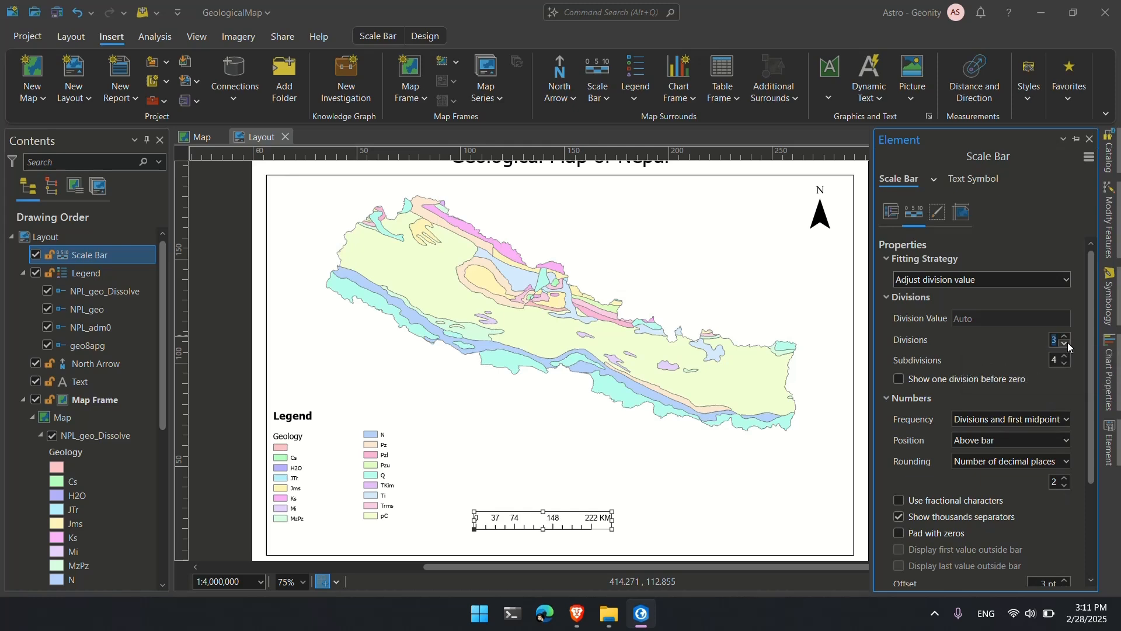
pyautogui.click(1065, 344)
pyautogui.click(964, 378)
pyautogui.click(782, 498)
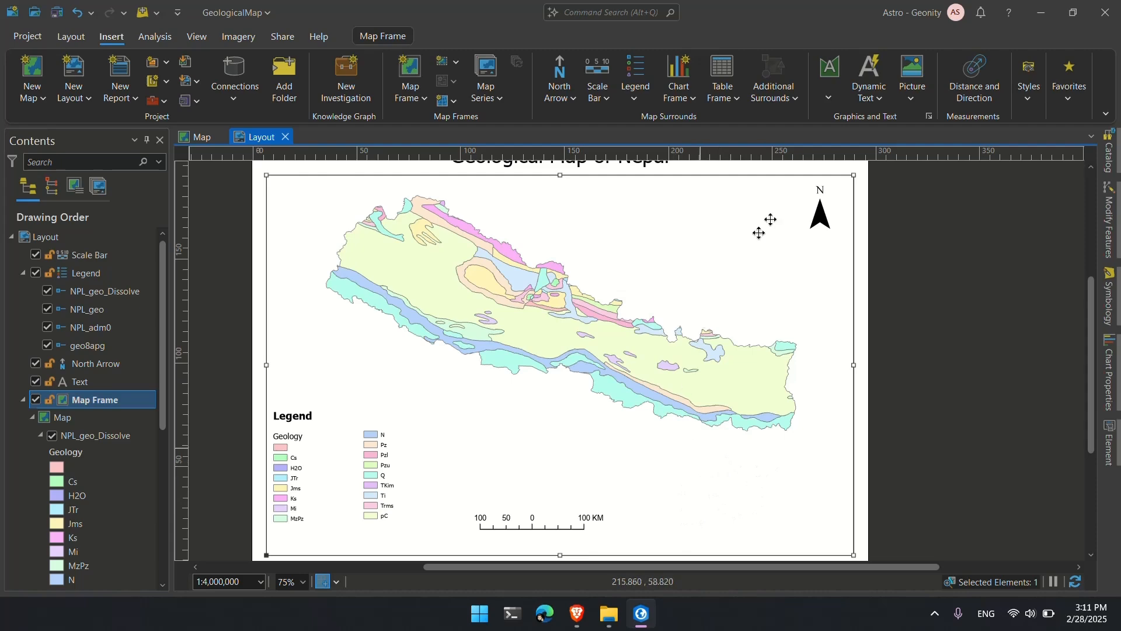
# Try to insert the map frame's spatial reference as dynamic text over a large area beside the scale bar, and undo it.
pyautogui.click(877, 82)
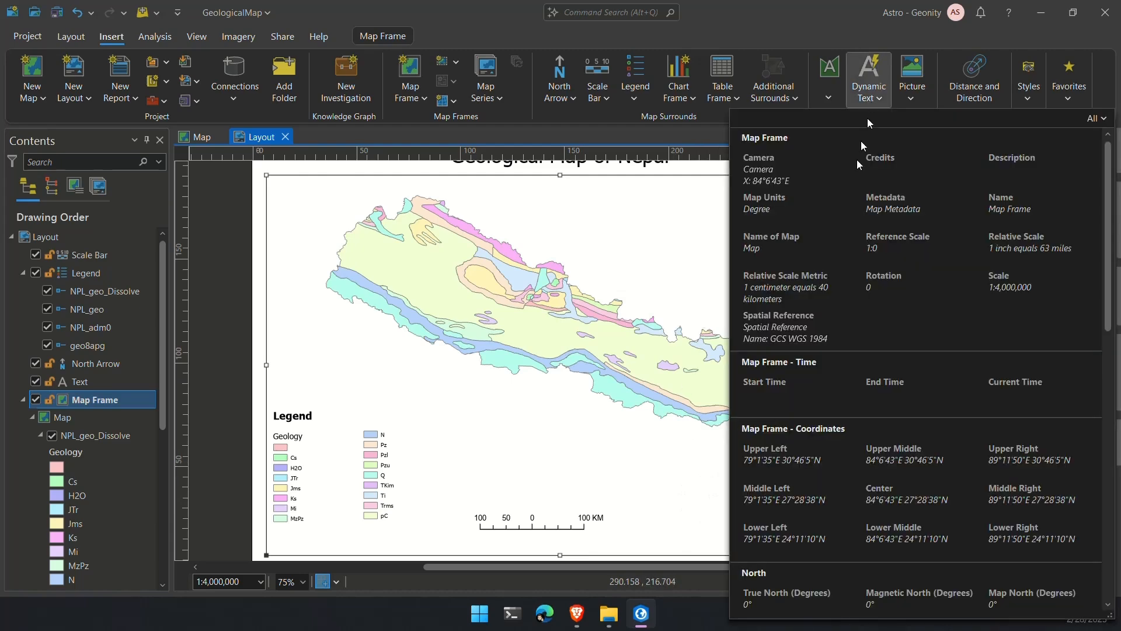
pyautogui.click(777, 321)
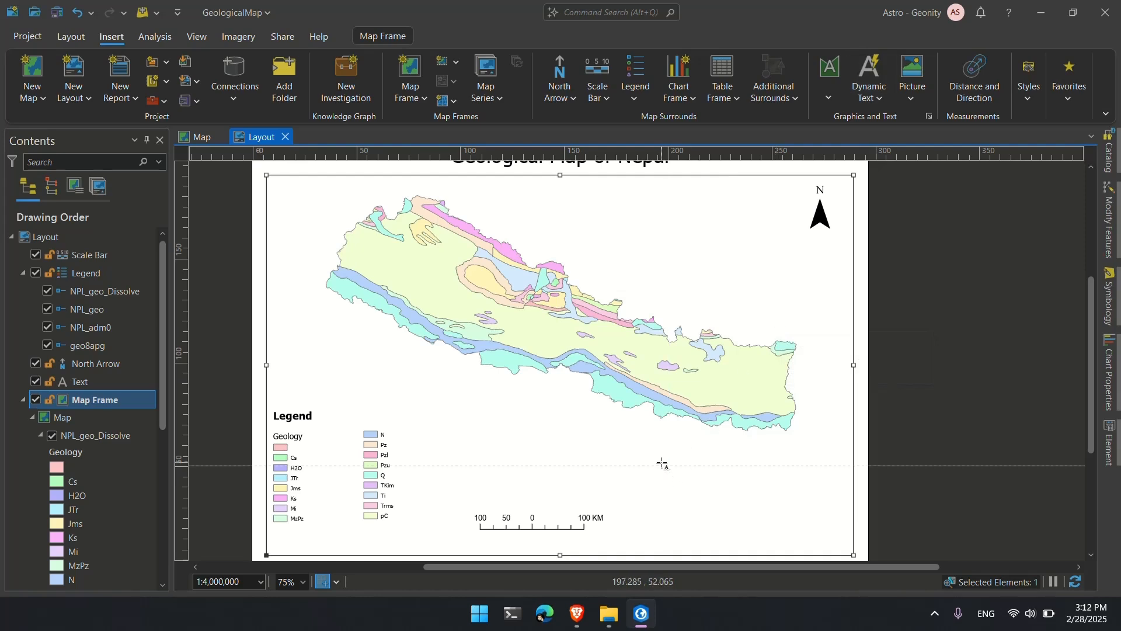
pyautogui.moveTo(662, 463); pyautogui.dragTo(803, 533)
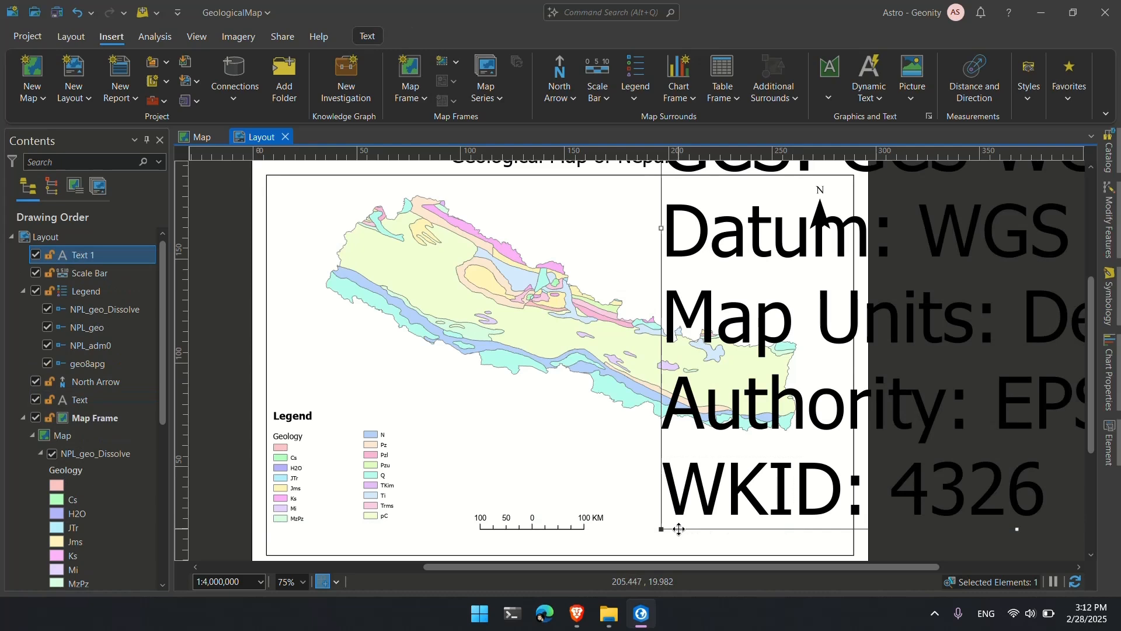
pyautogui.hotkey('ctrl', 'z')
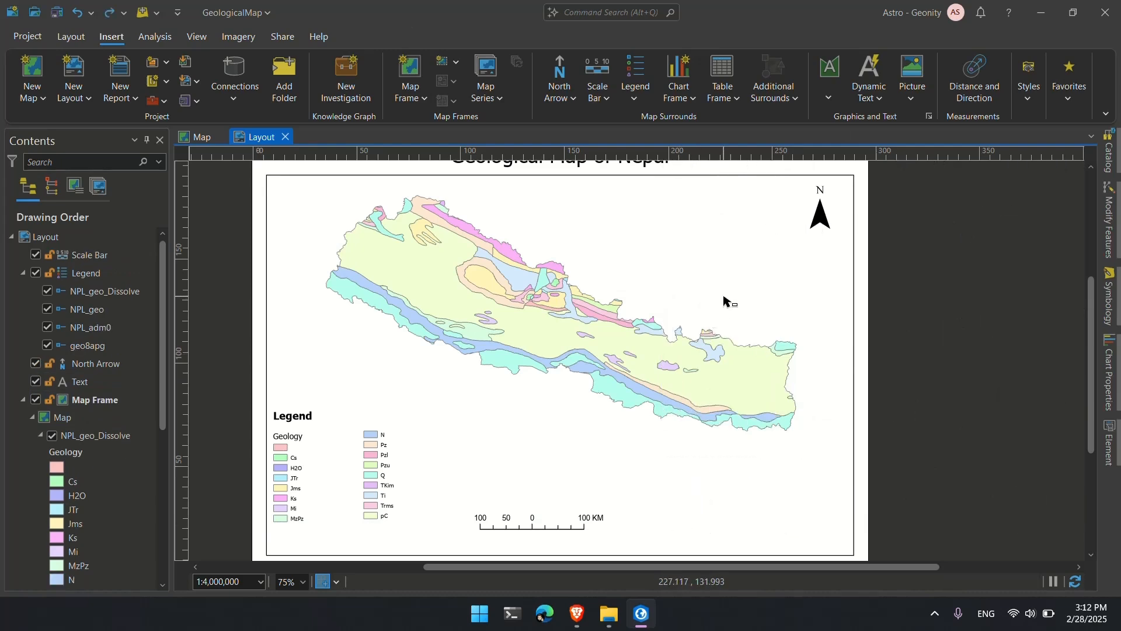
# Insert spatial reference dynamic text, scale it down to about 56 mm wide and place it near the map frame's lower-right corner.
pyautogui.click(876, 88)
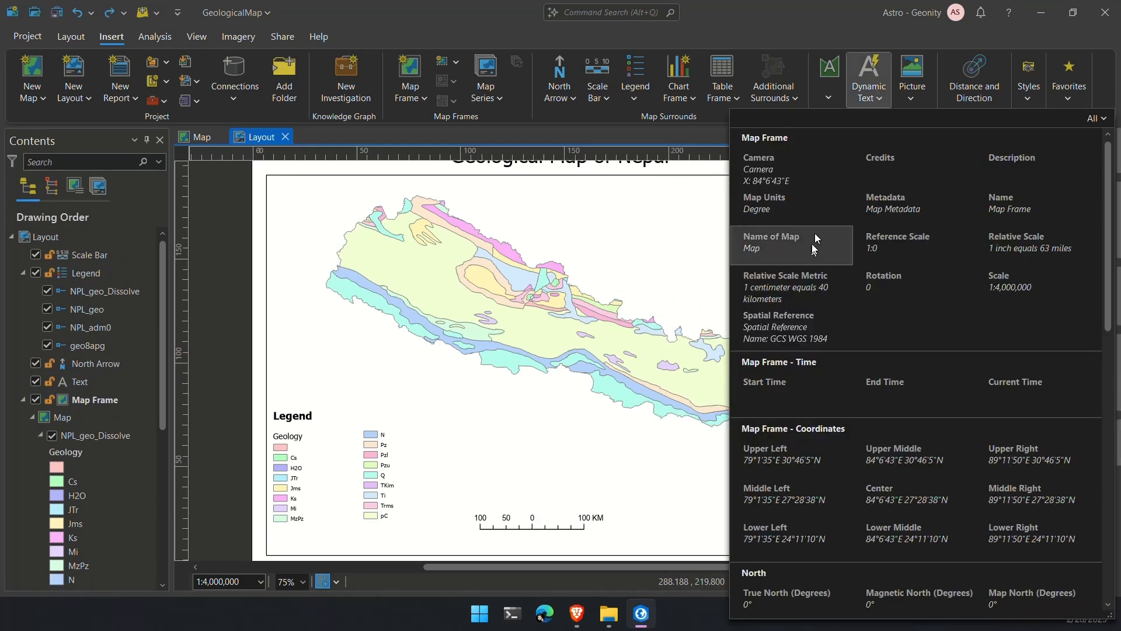
pyautogui.click(775, 325)
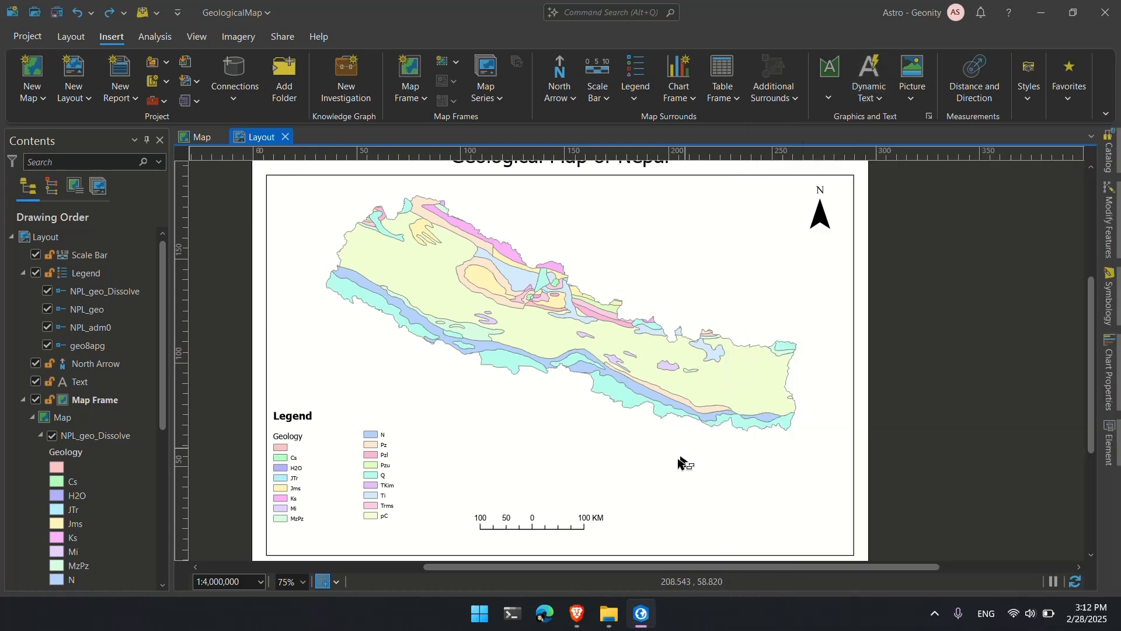
pyautogui.moveTo(670, 466); pyautogui.dragTo(713, 484)
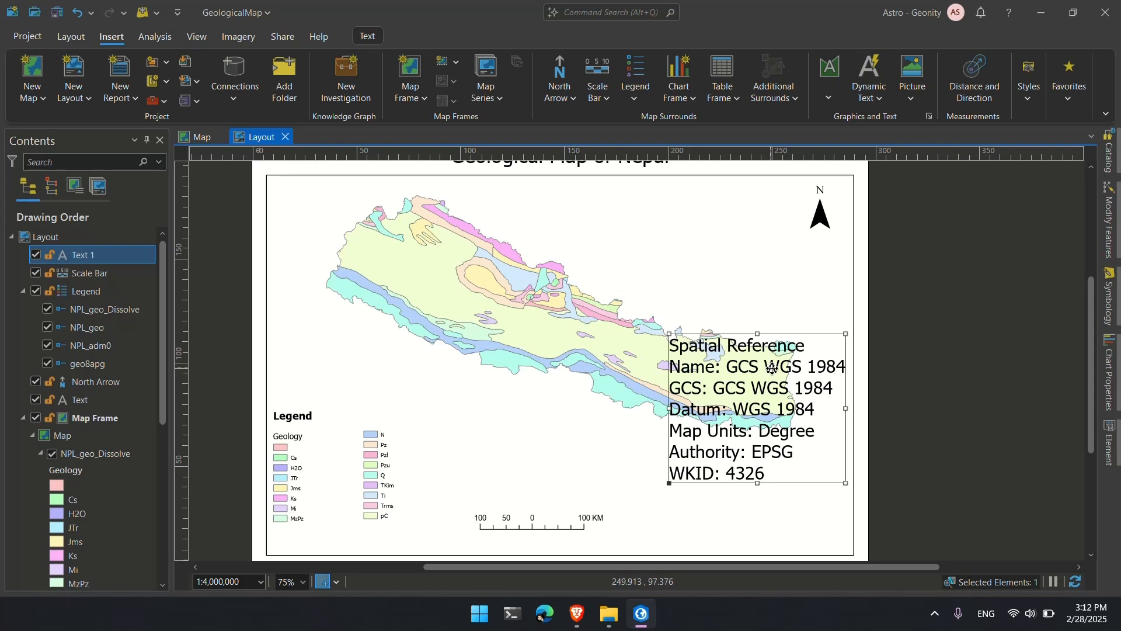
pyautogui.click(367, 39)
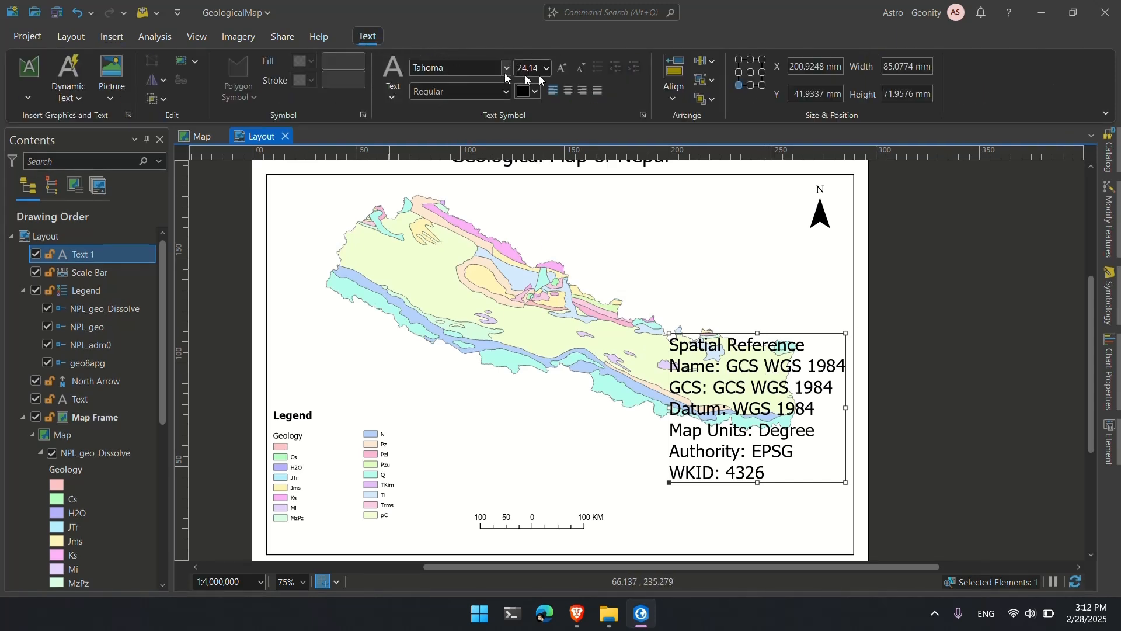
pyautogui.moveTo(846, 333); pyautogui.dragTo(785, 384)
pyautogui.moveTo(740, 413); pyautogui.dragTo(783, 480)
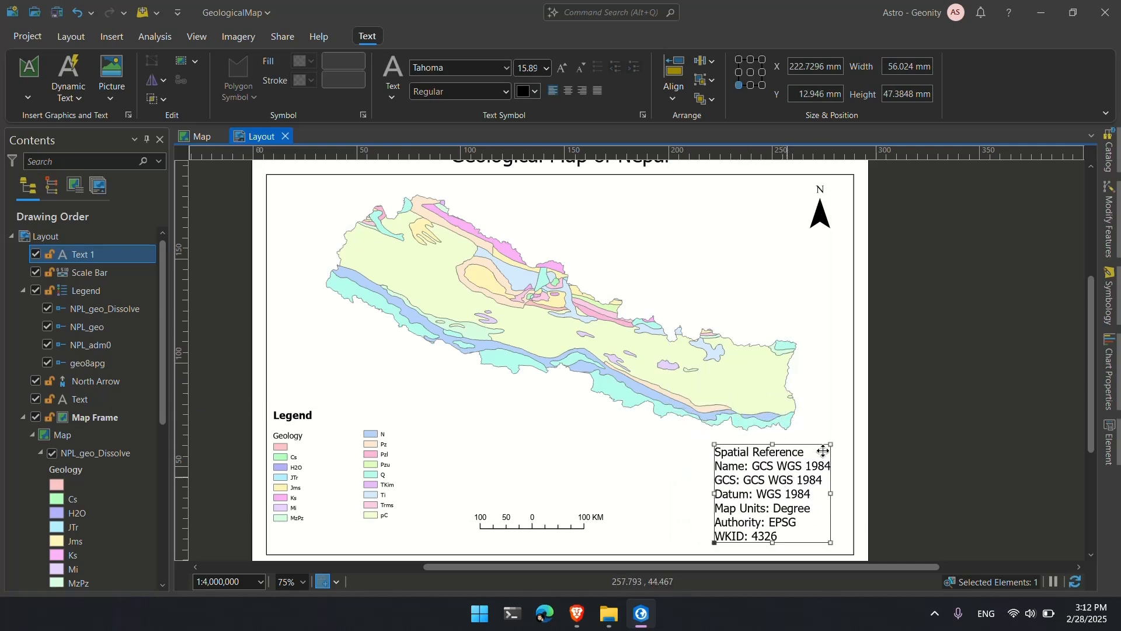
# Reduce the spatial reference text to 9 pt and move it into the map frame's lower-right corner.
pyautogui.click(579, 72)
pyautogui.click(580, 72)
pyautogui.click(579, 73)
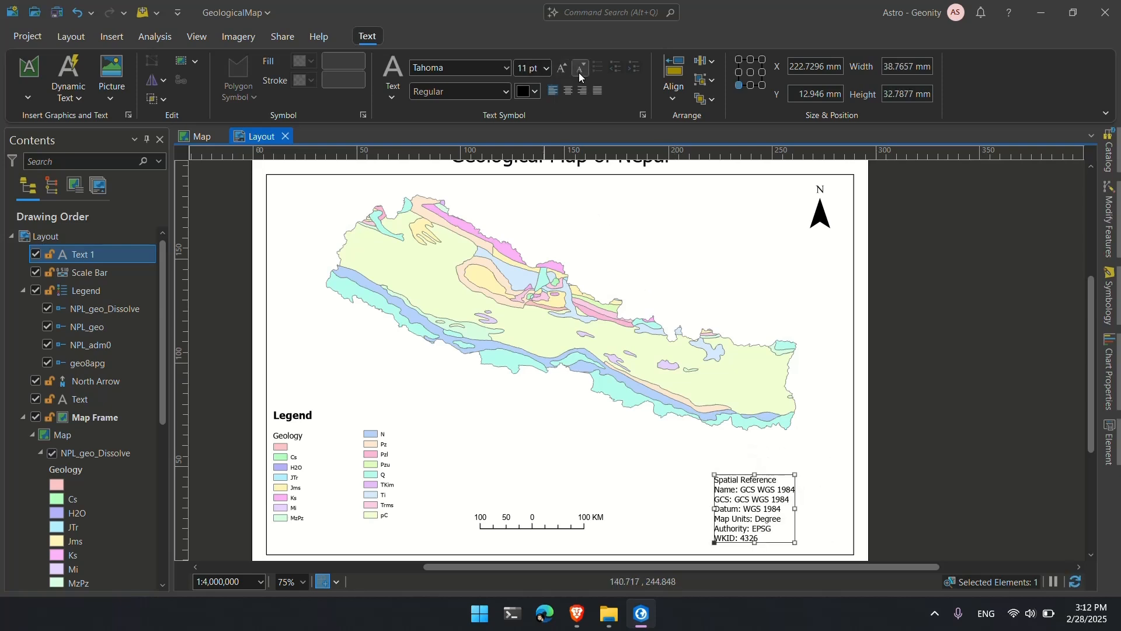
pyautogui.click(579, 72)
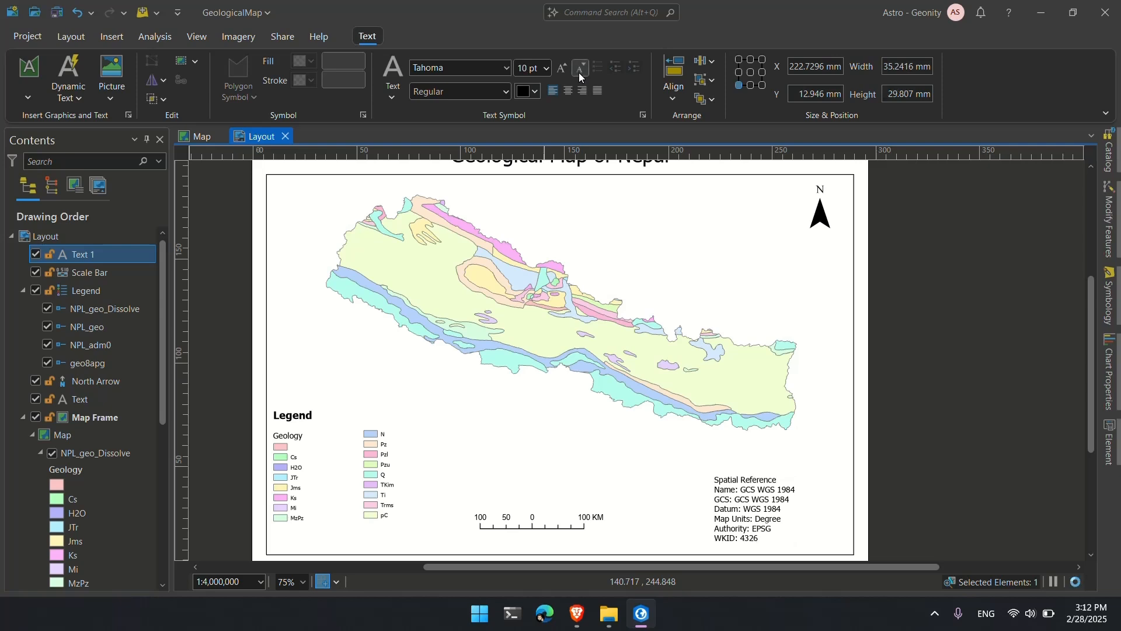
pyautogui.click(579, 73)
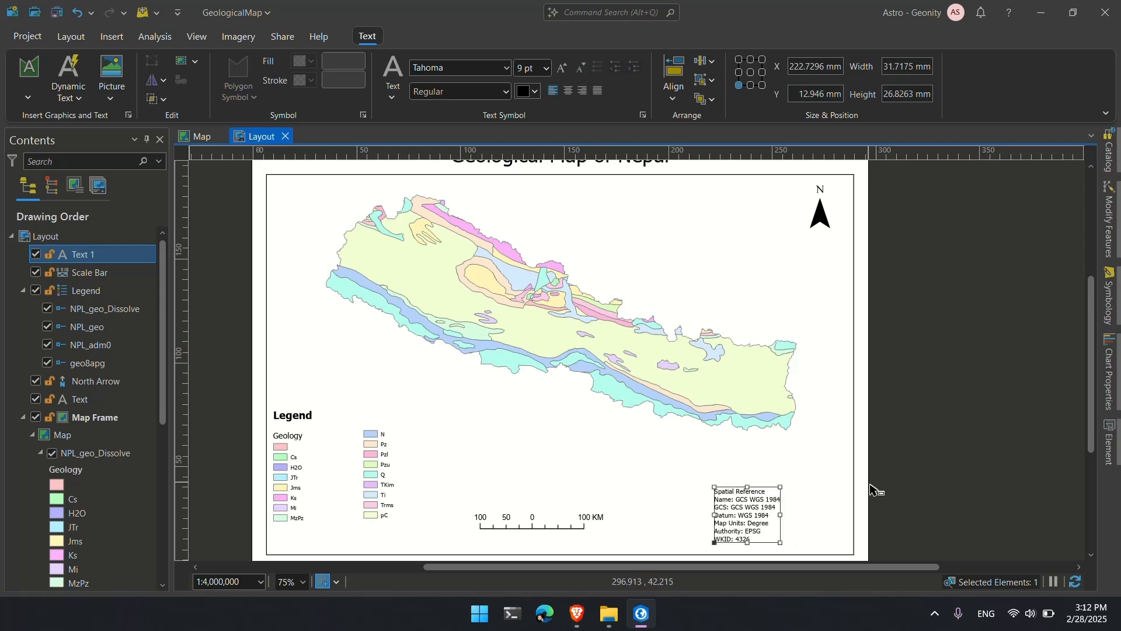
pyautogui.moveTo(784, 503); pyautogui.dragTo(848, 510)
# Enlarge the legend slightly from its upper-right corner.
pyautogui.click(348, 447)
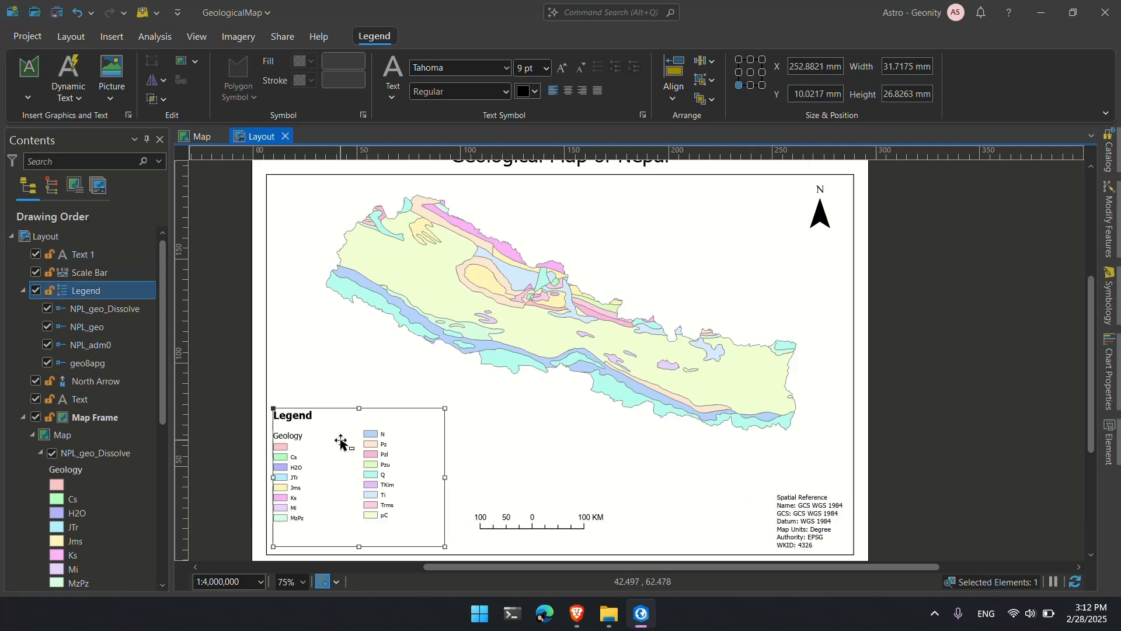
pyautogui.moveTo(444, 411); pyautogui.dragTo(474, 389)
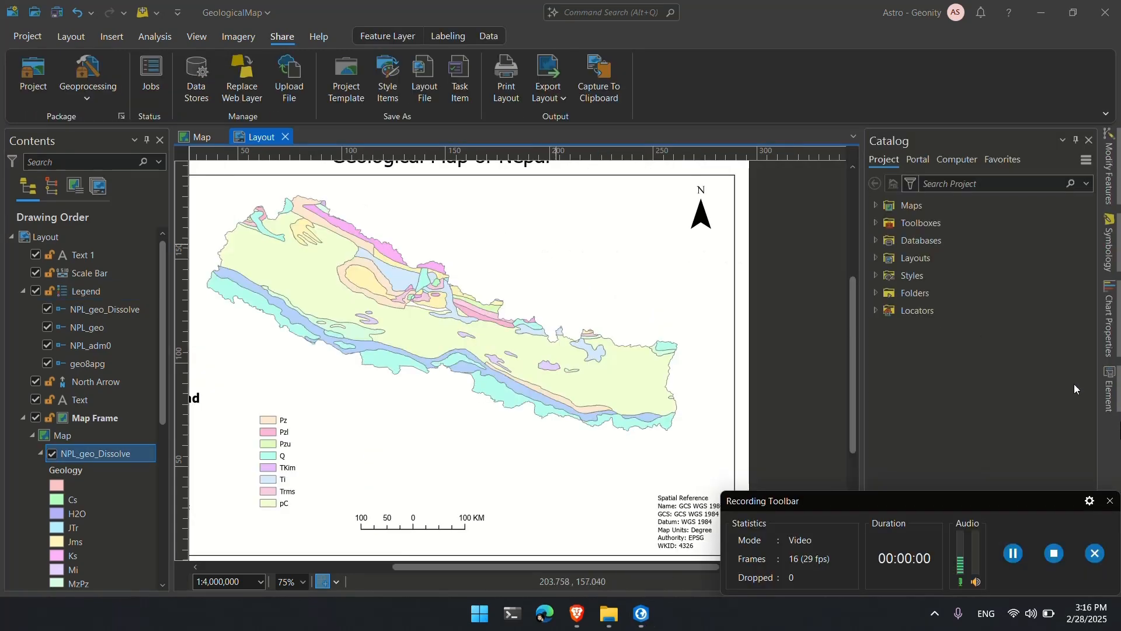
pyautogui.click(1109, 501)
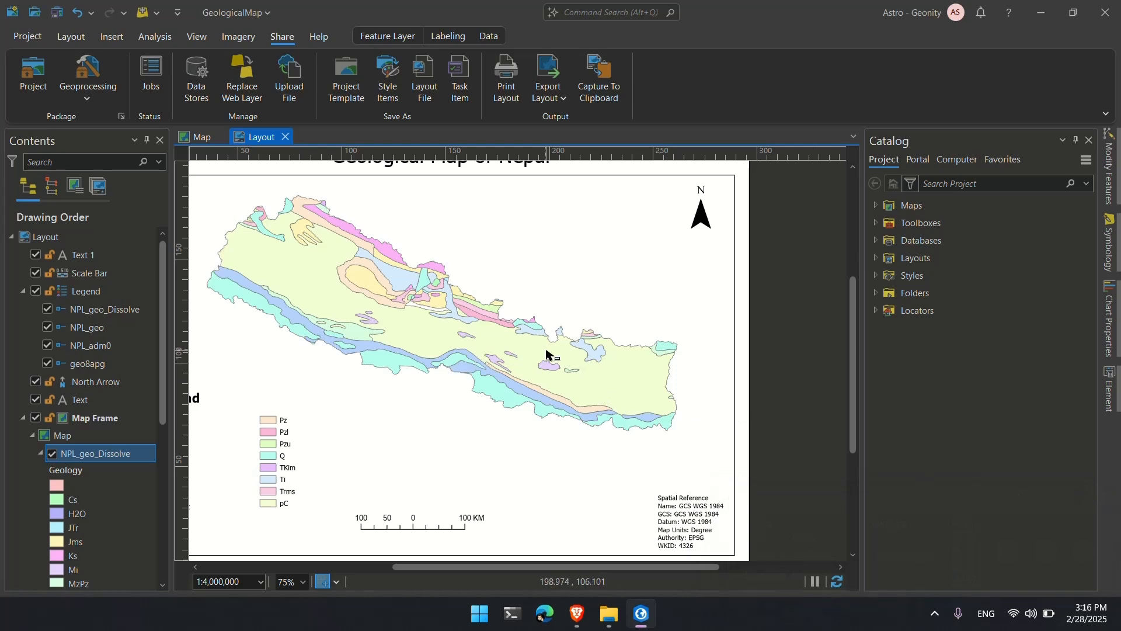
pyautogui.scroll(-2, 546, 354)
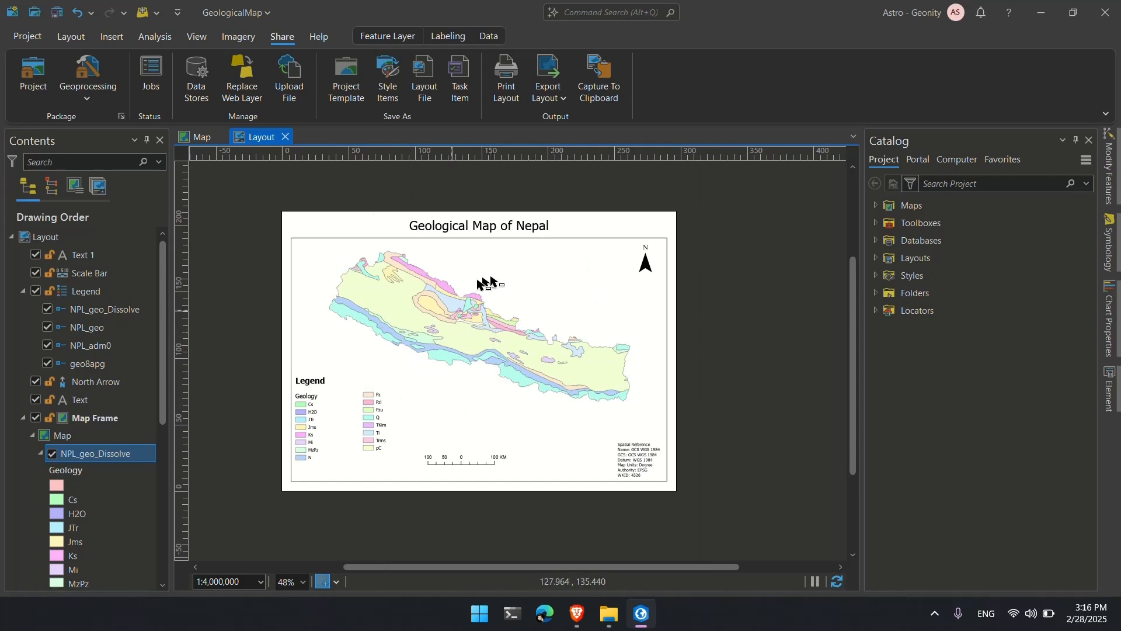
pyautogui.scroll(2, 527, 368)
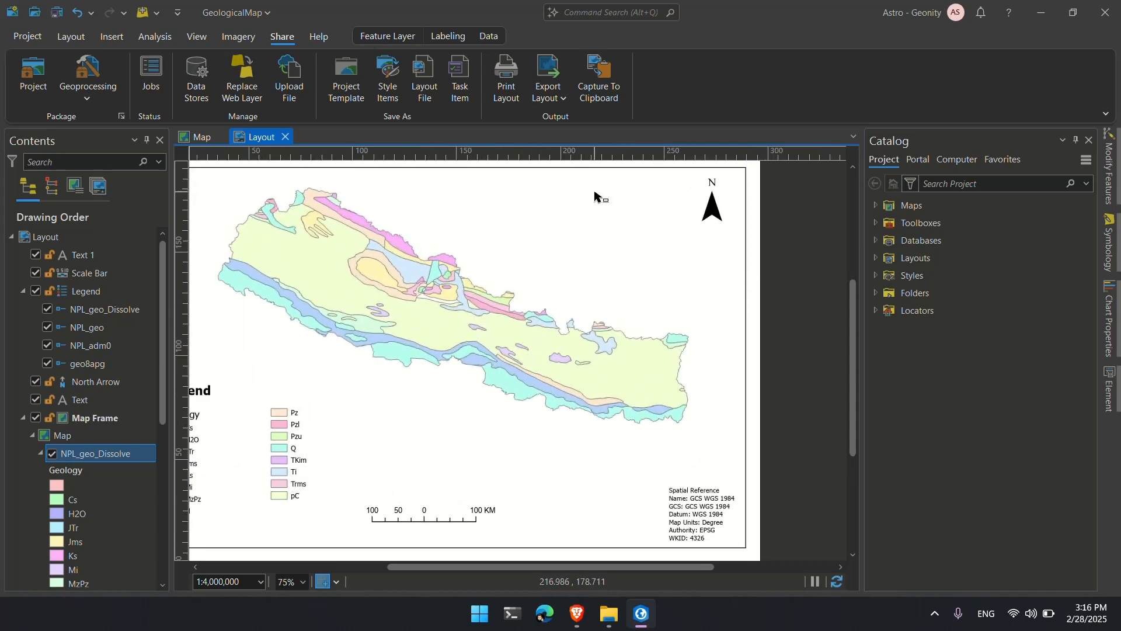
pyautogui.click(82, 39)
pyautogui.click(111, 39)
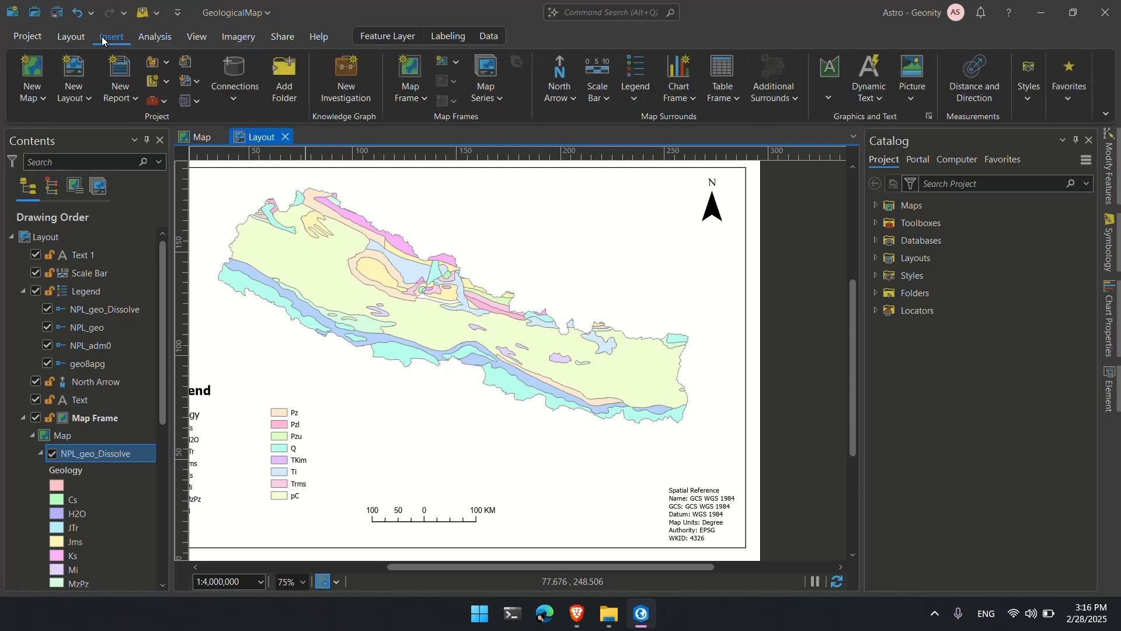
# Open the layout export settings, choose JPEG as the file type and check the output path of the file.
pyautogui.click(282, 39)
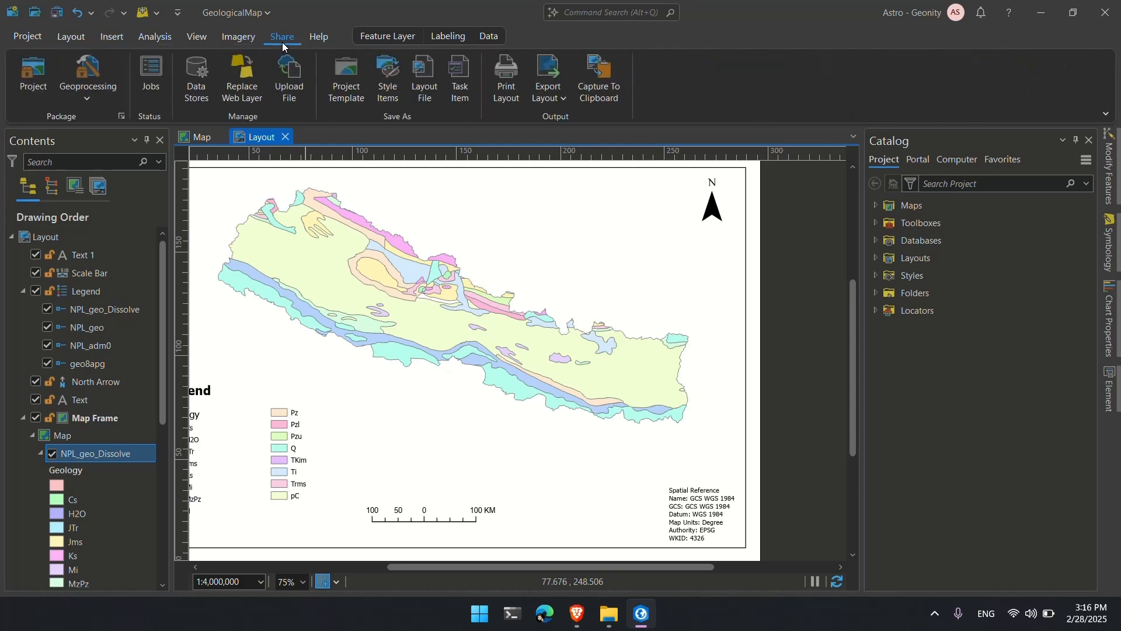
pyautogui.click(555, 101)
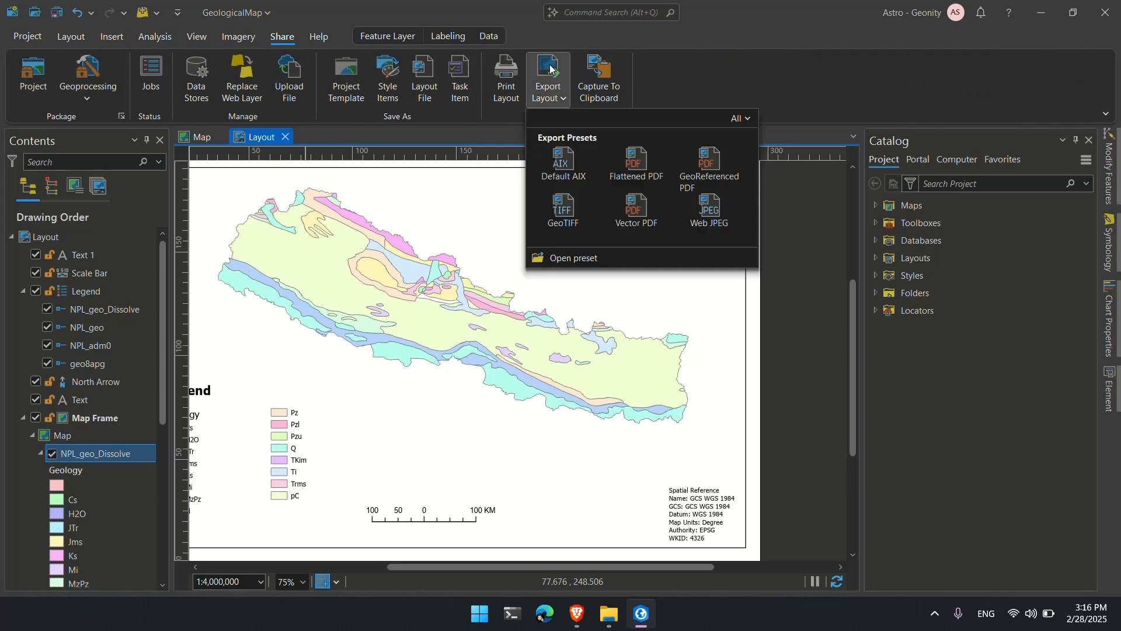
pyautogui.click(671, 81)
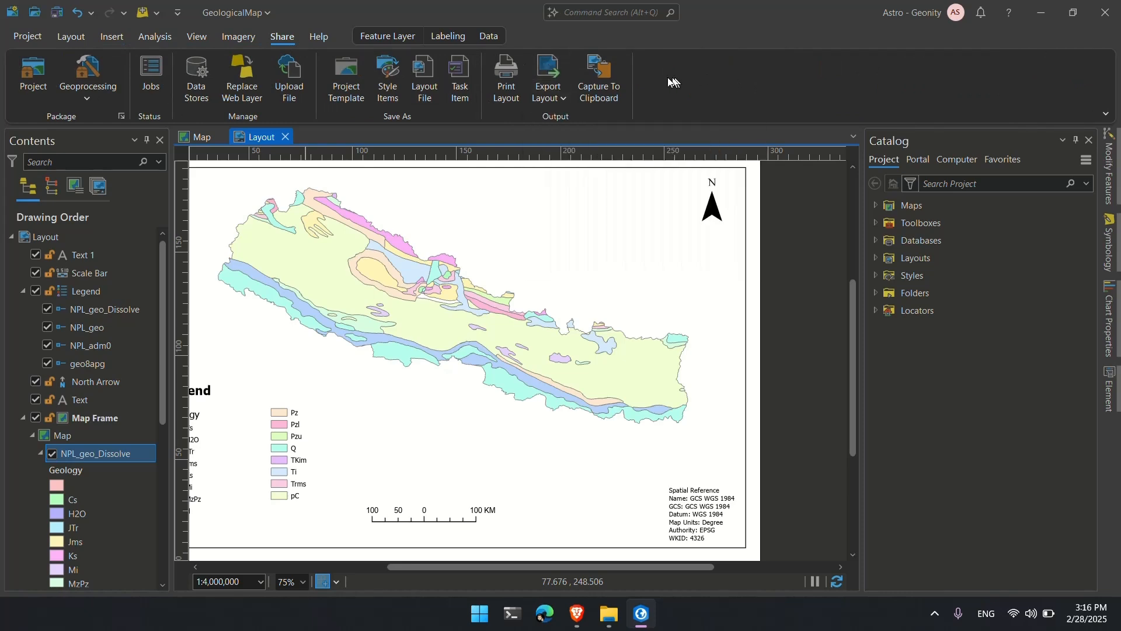
pyautogui.click(544, 67)
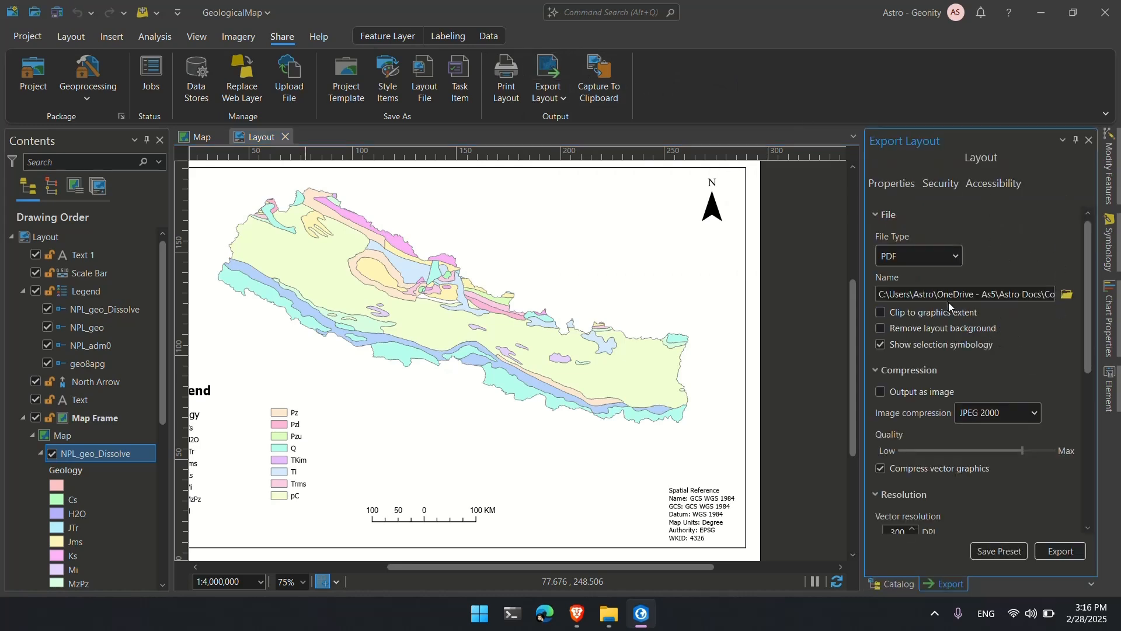
pyautogui.click(949, 263)
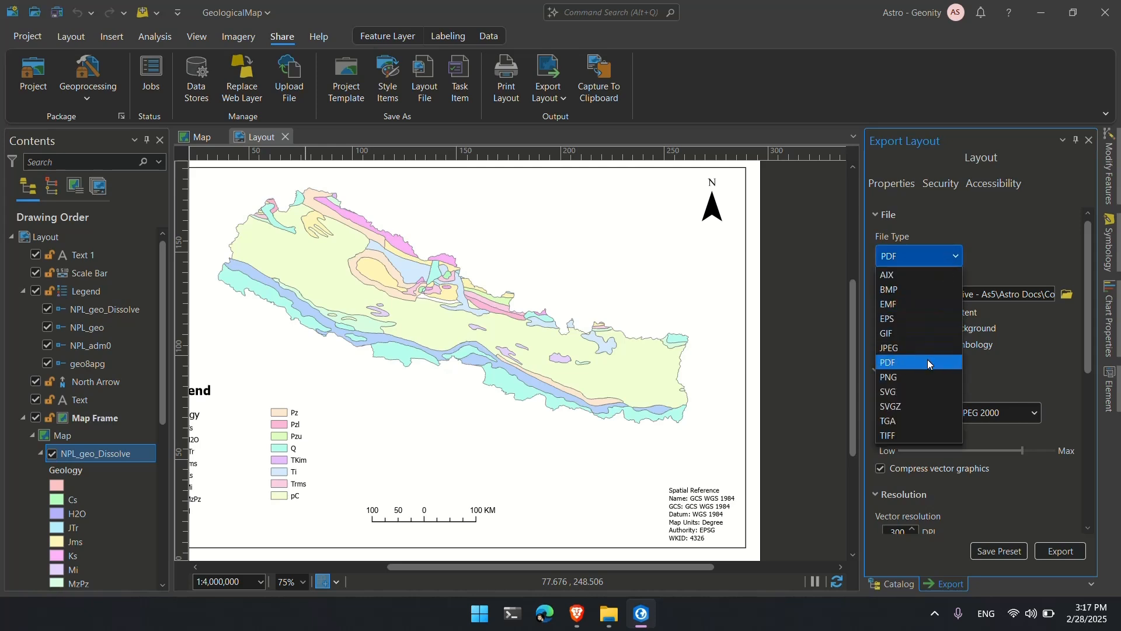
pyautogui.click(922, 349)
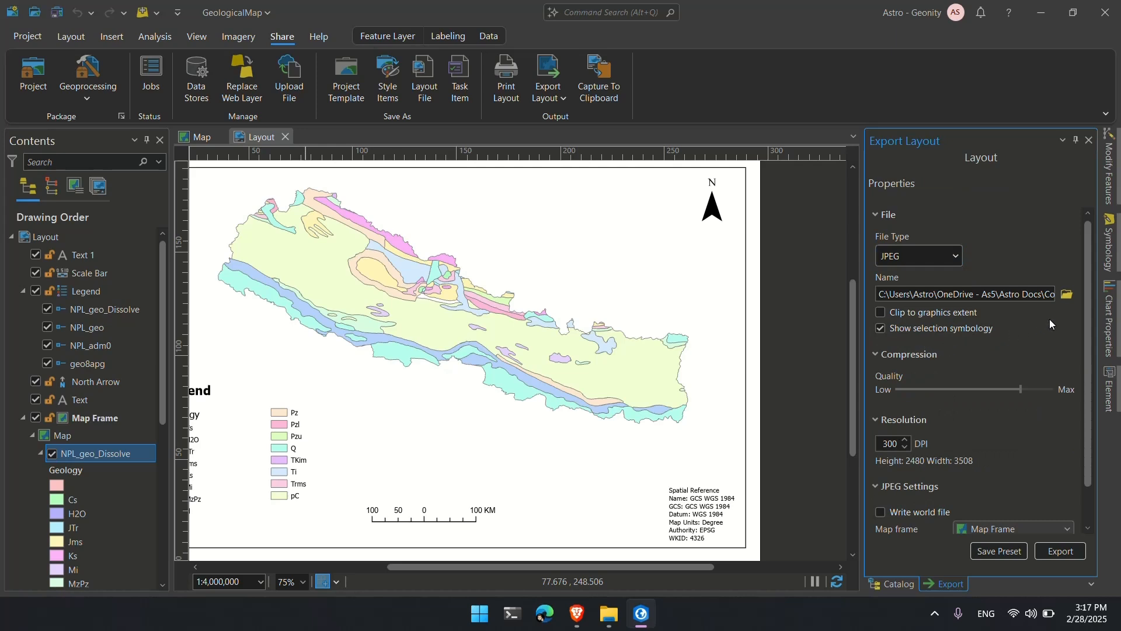
pyautogui.moveTo(958, 294); pyautogui.dragTo(1091, 293)
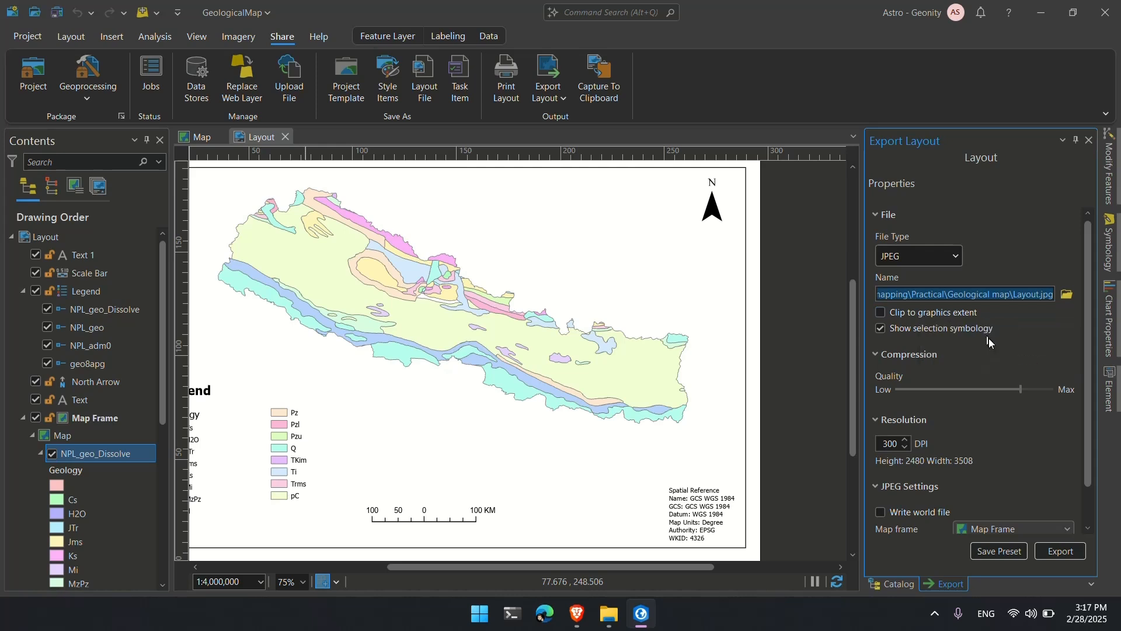
# Set the export resolution to 300 DPI and export the layout as Layout.jpg.
pyautogui.scroll(-1, 1009, 346)
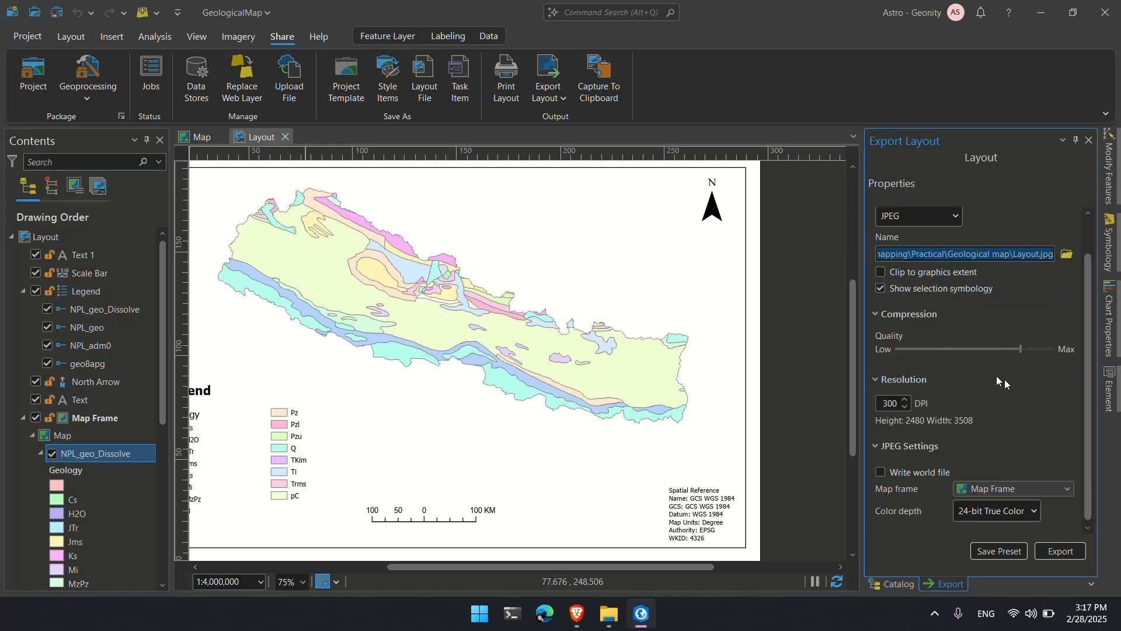
pyautogui.doubleClick(897, 404)
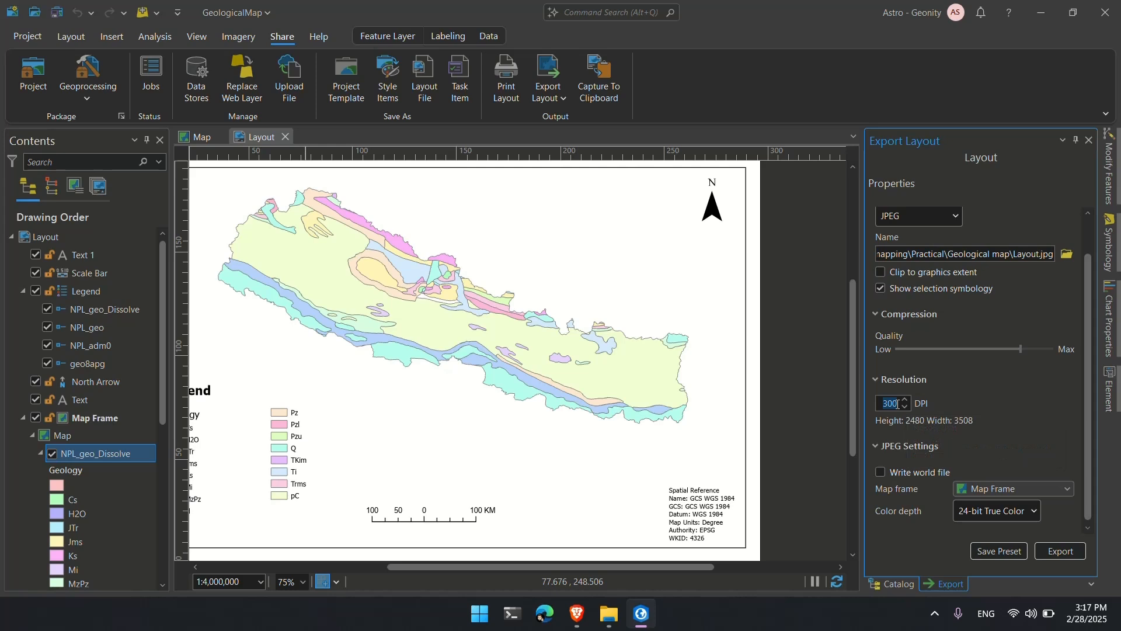
pyautogui.write('150')
pyautogui.doubleClick(894, 404)
pyautogui.write('300')
pyautogui.scroll(1, 948, 530)
pyautogui.scroll(-1, 948, 530)
pyautogui.click(1067, 557)
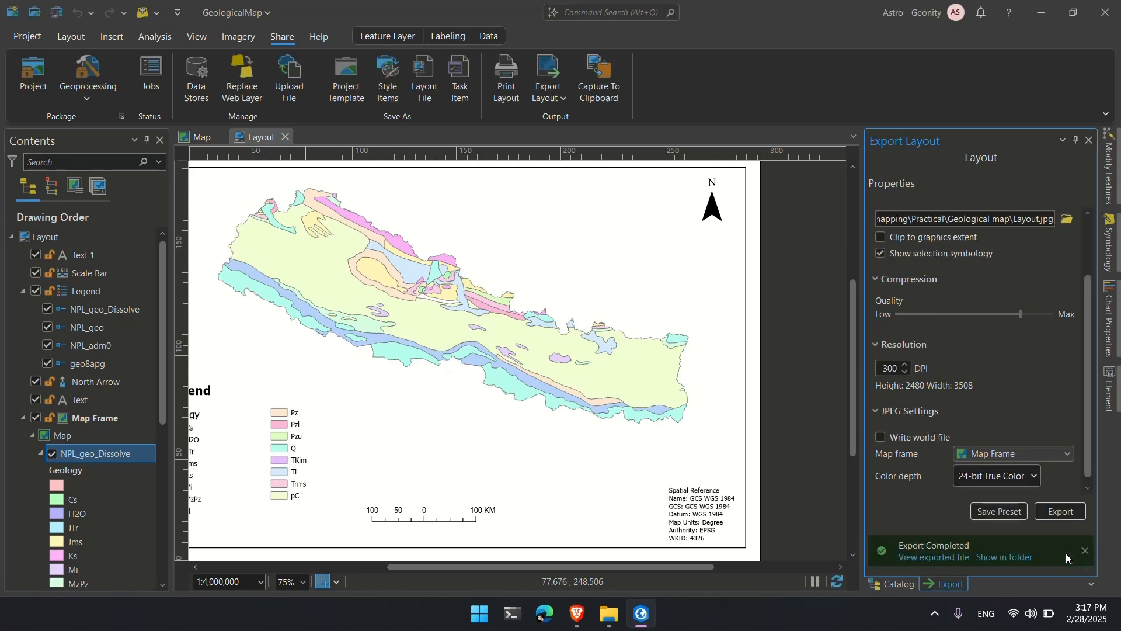
# Open the exported Layout.jpg in the image viewer, maximize the viewer window and examine the finished map.
pyautogui.click(926, 557)
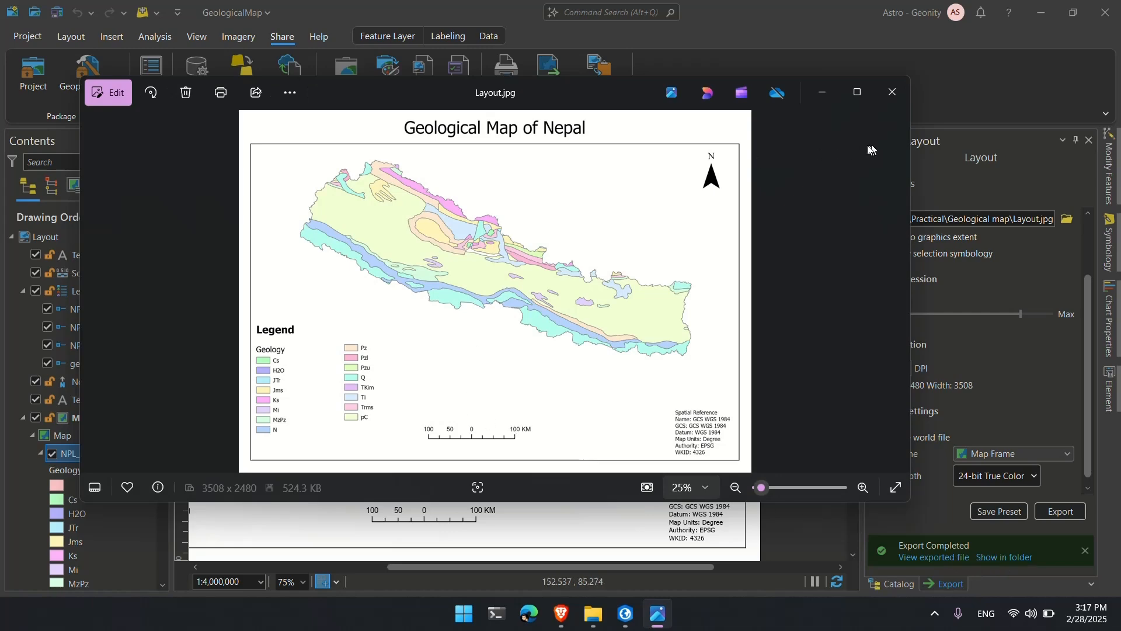
pyautogui.click(858, 92)
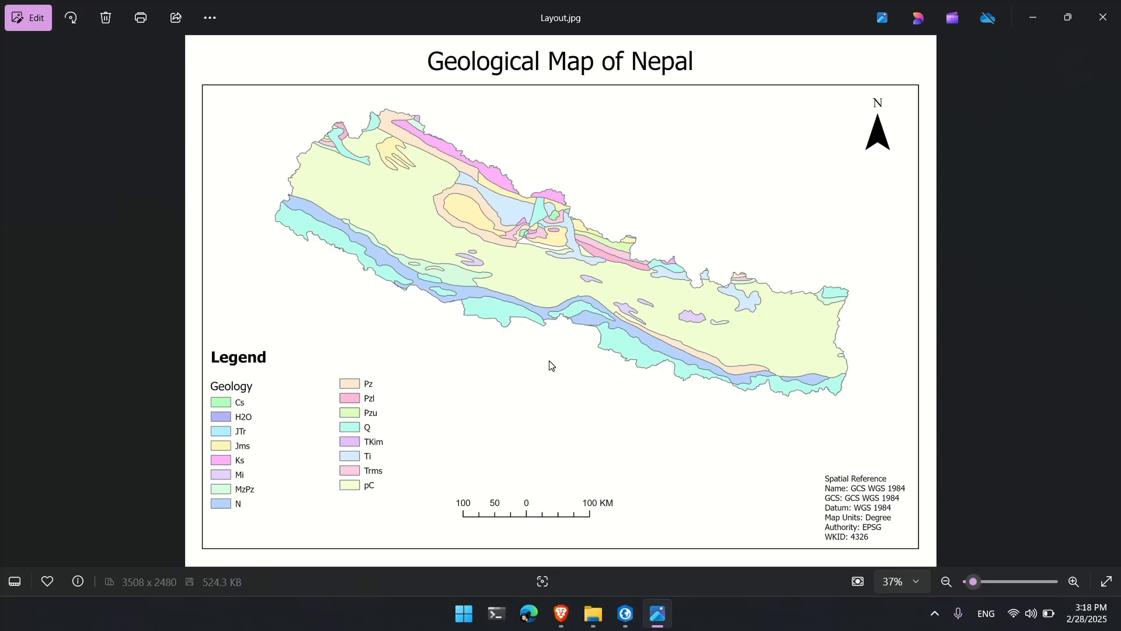
pyautogui.scroll(1, 551, 366)
pyautogui.scroll(-1, 551, 367)
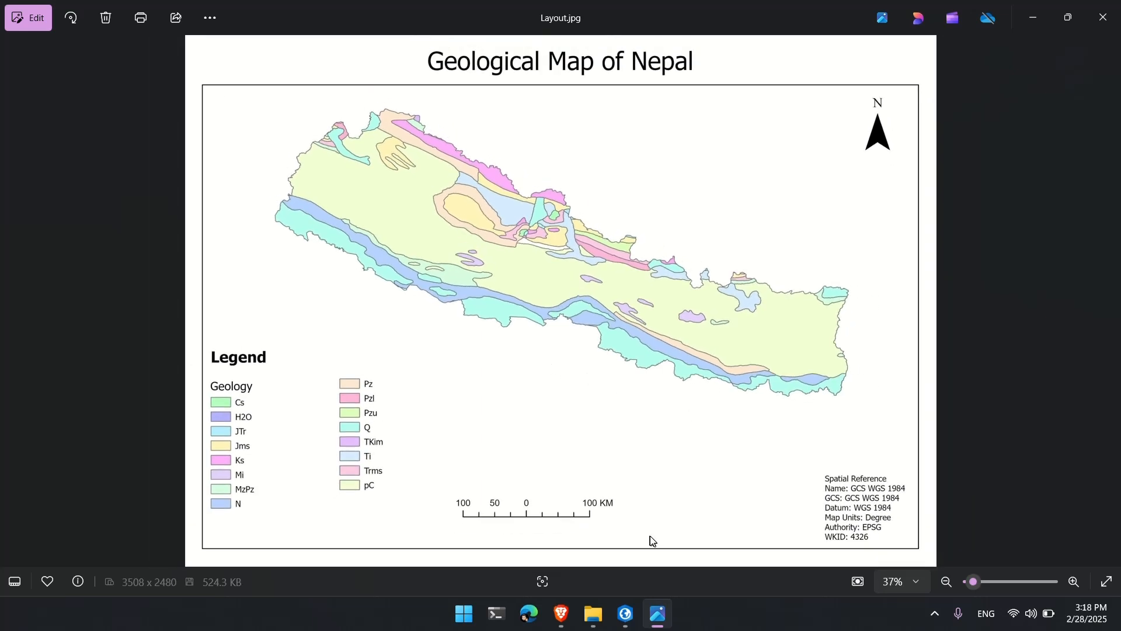